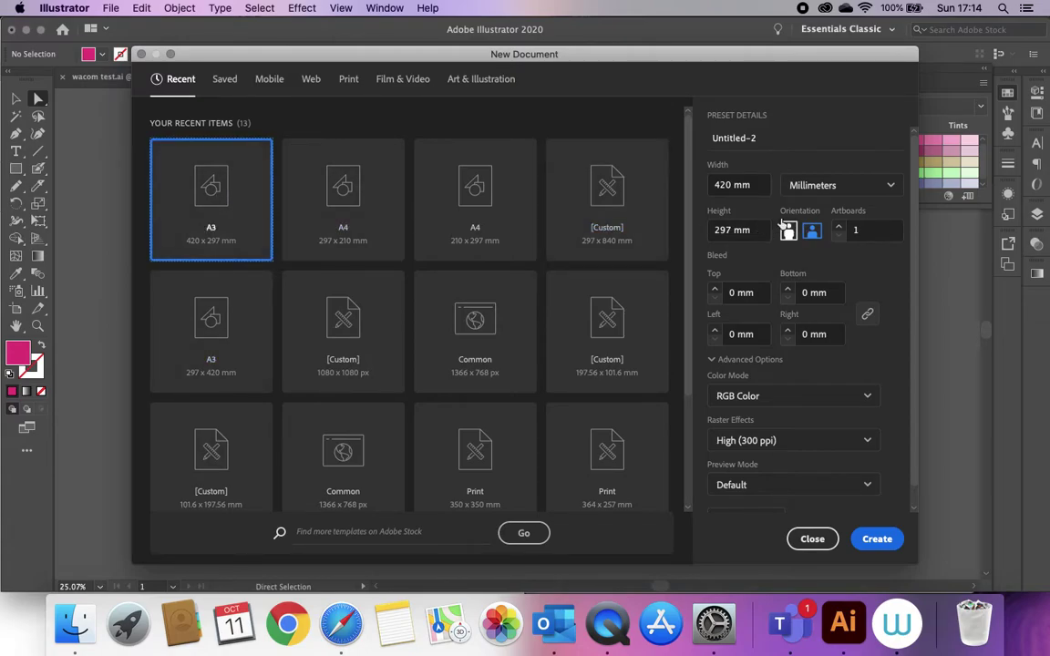
Step: Create a landscape A3 document, 420 x 297 mm, named WACOM LINE
left_click(763, 138)
type("WACOM LINE")
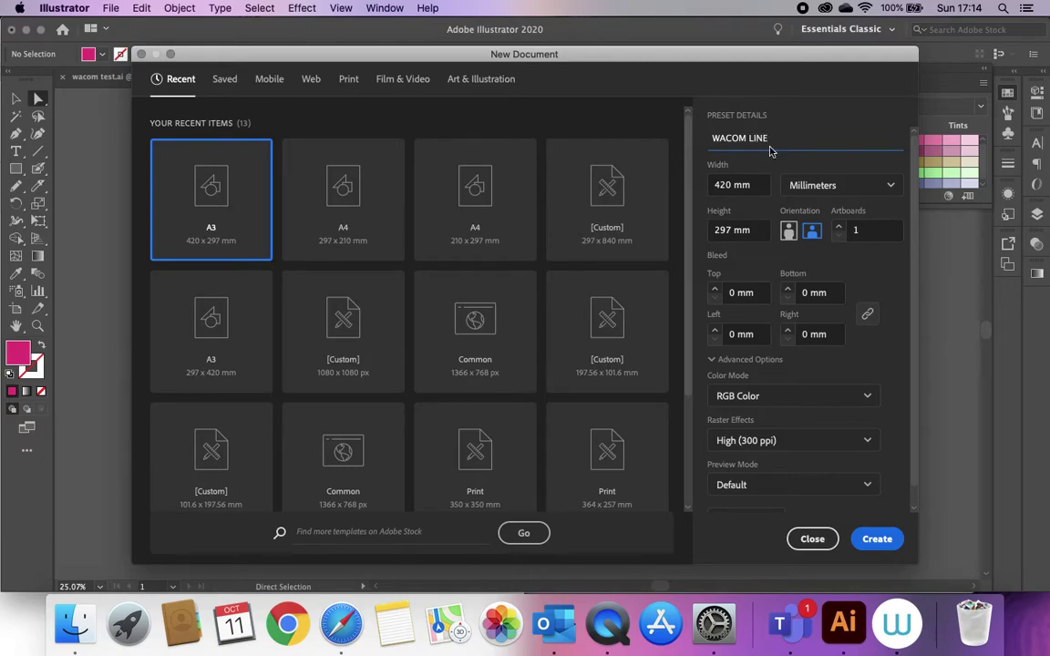
left_click(812, 538)
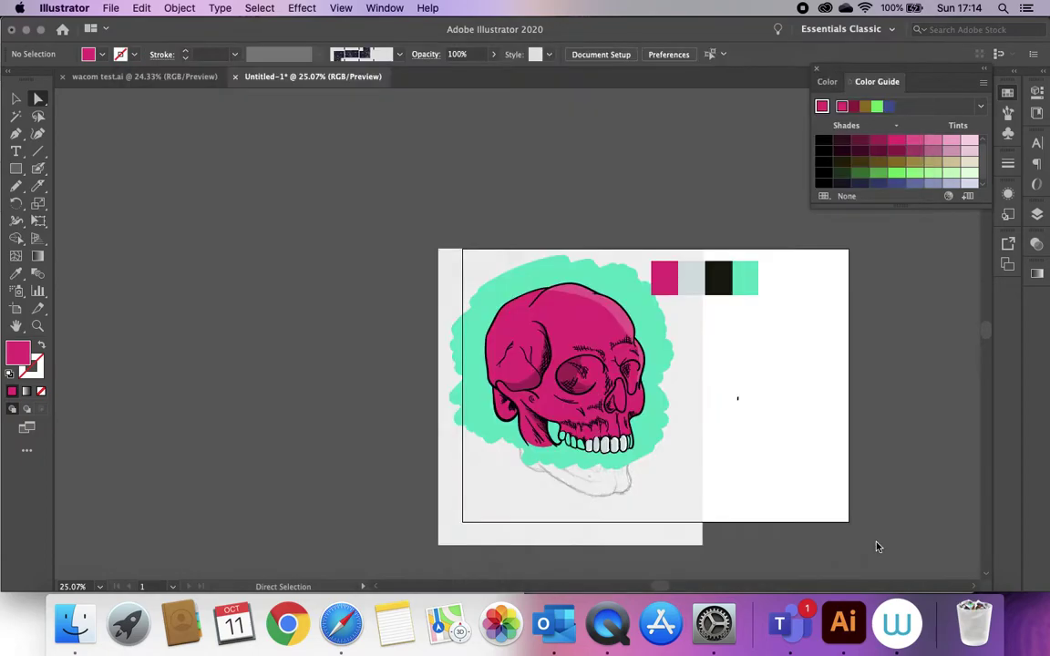
scroll(449, 315, "right", 3)
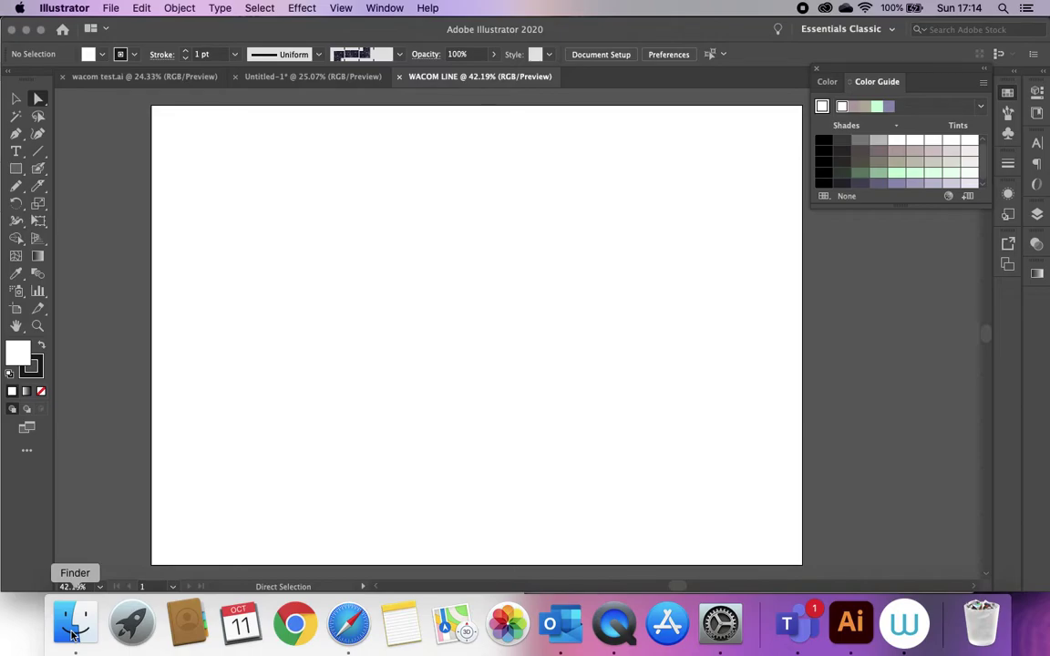
Step: Place the skull sketch Scan.jpeg from Finder into the WACOM LINE document
left_click(73, 629)
left_click_drag(351, 235, 711, 220)
left_click(552, 319)
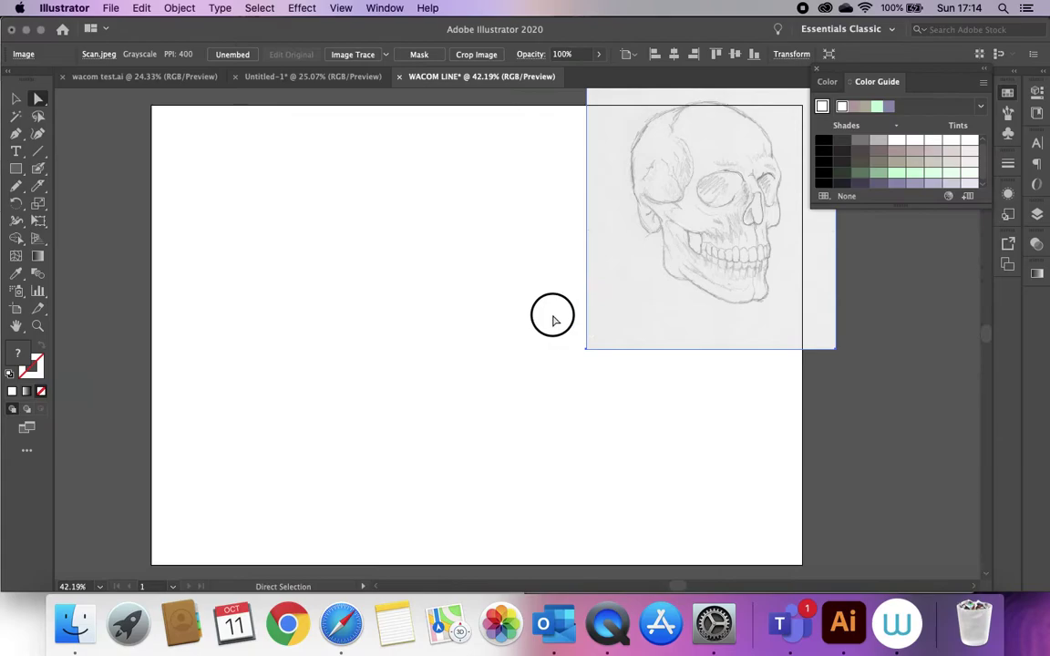
Step: Move the skull scan to the left part of the artboard and enlarge it to about the artboard's full height
left_click_drag(632, 276, 265, 307)
left_click(17, 99)
left_click_drag(425, 395, 614, 501)
scroll(471, 324, "up", 3)
scroll(472, 323, "left", 1)
left_click_drag(472, 324, 437, 301)
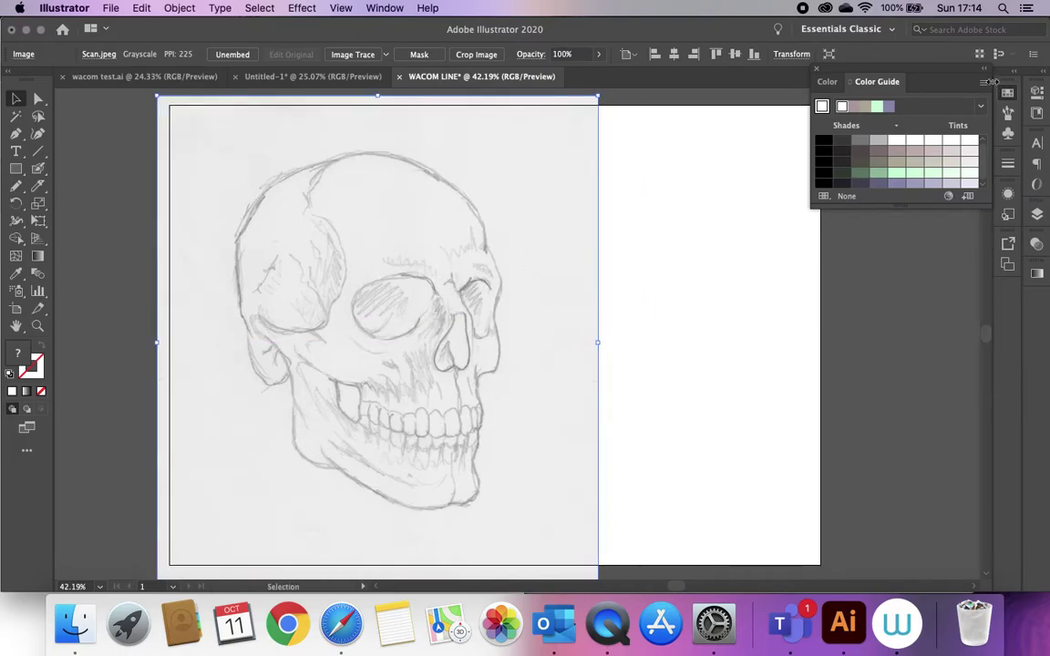
Step: Lock Layer 1 containing the skull scan and add a new layer above it
left_click(817, 69)
left_click(1036, 215)
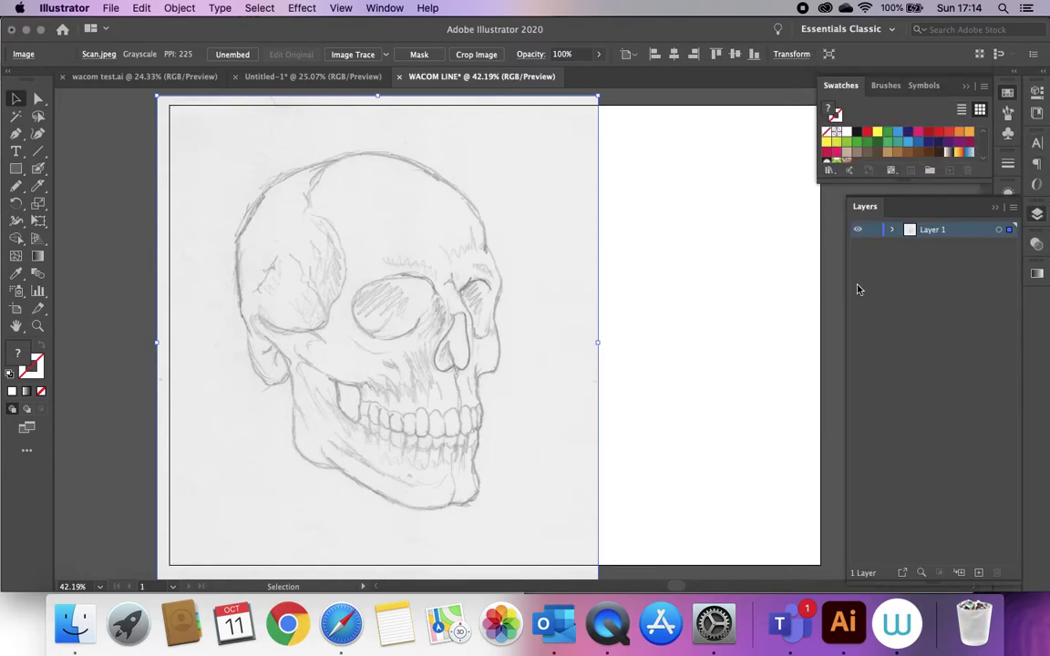
left_click(893, 229)
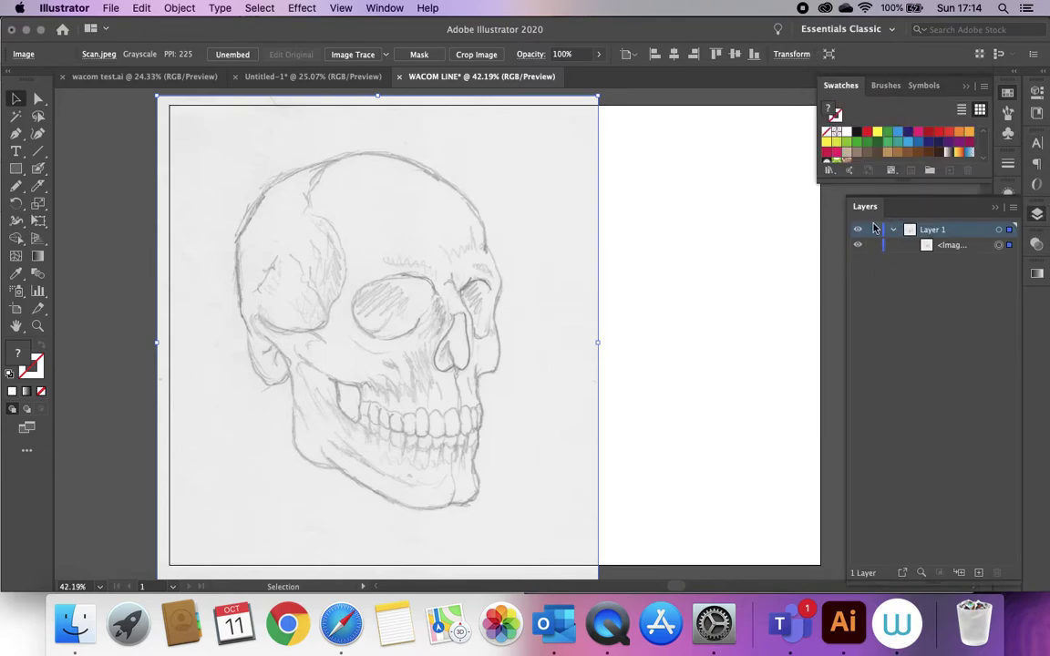
left_click(871, 243)
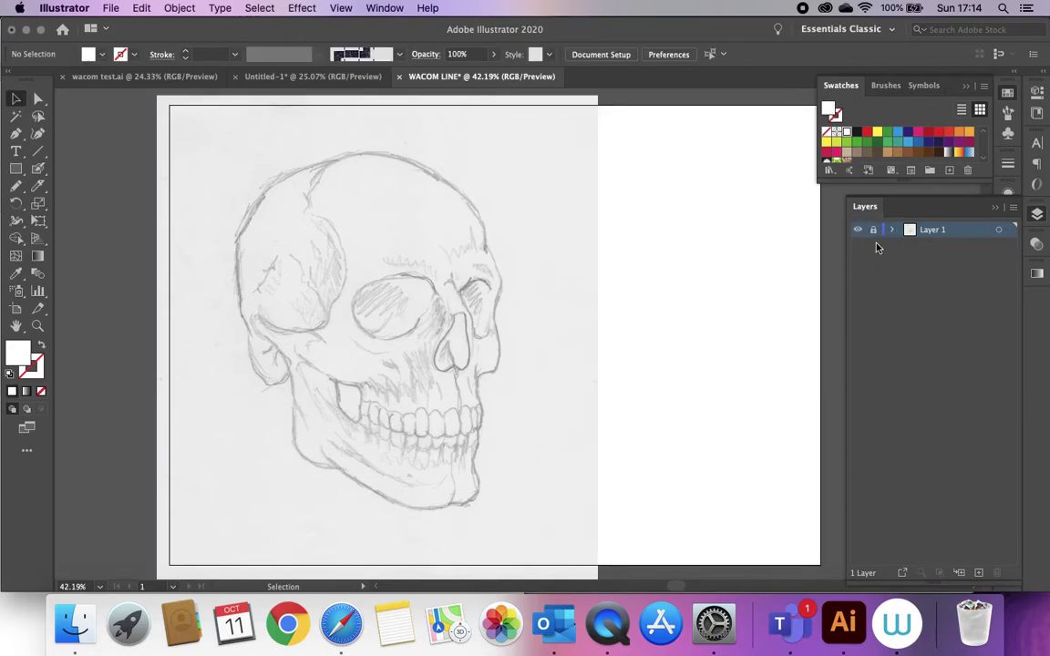
left_click(873, 231)
left_click(979, 573)
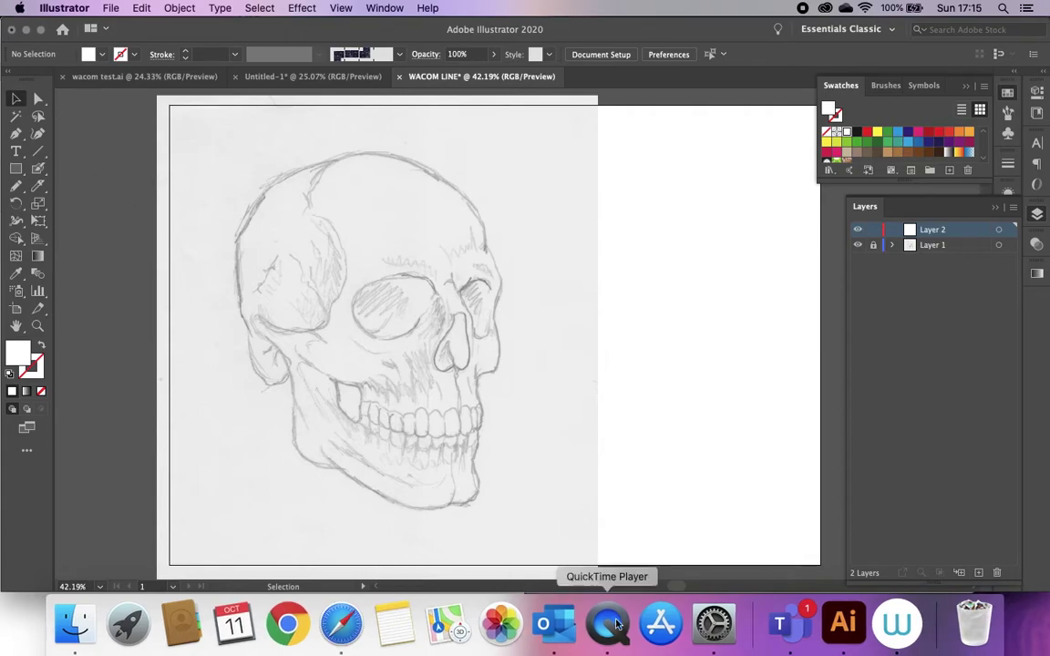
Step: Switch to Wacom Desktop Center
left_click(898, 622)
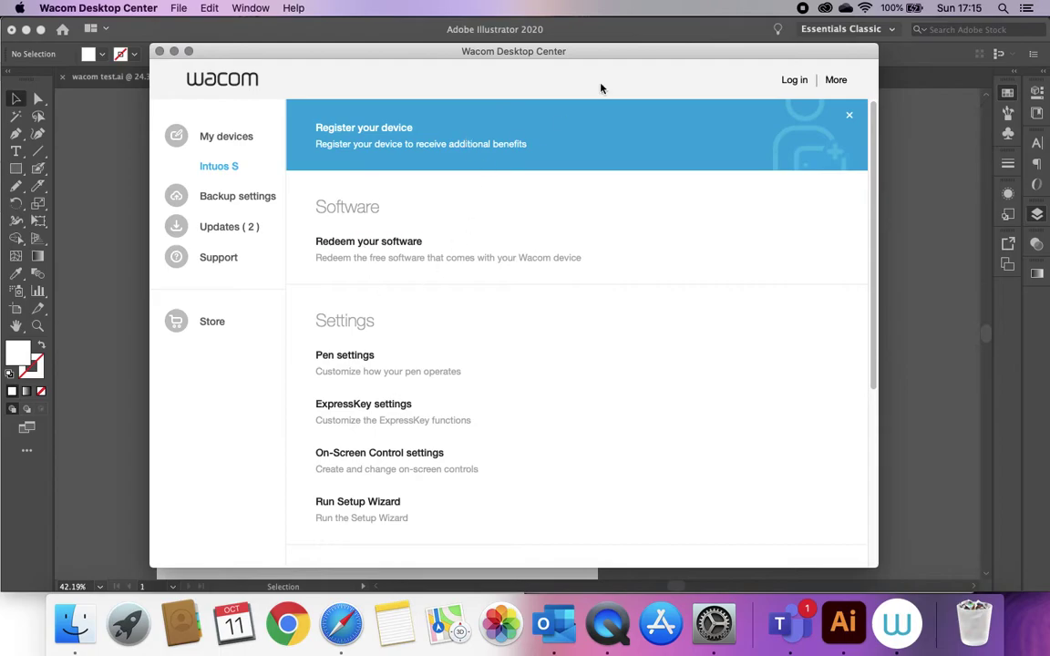
key("super+space")
type("W")
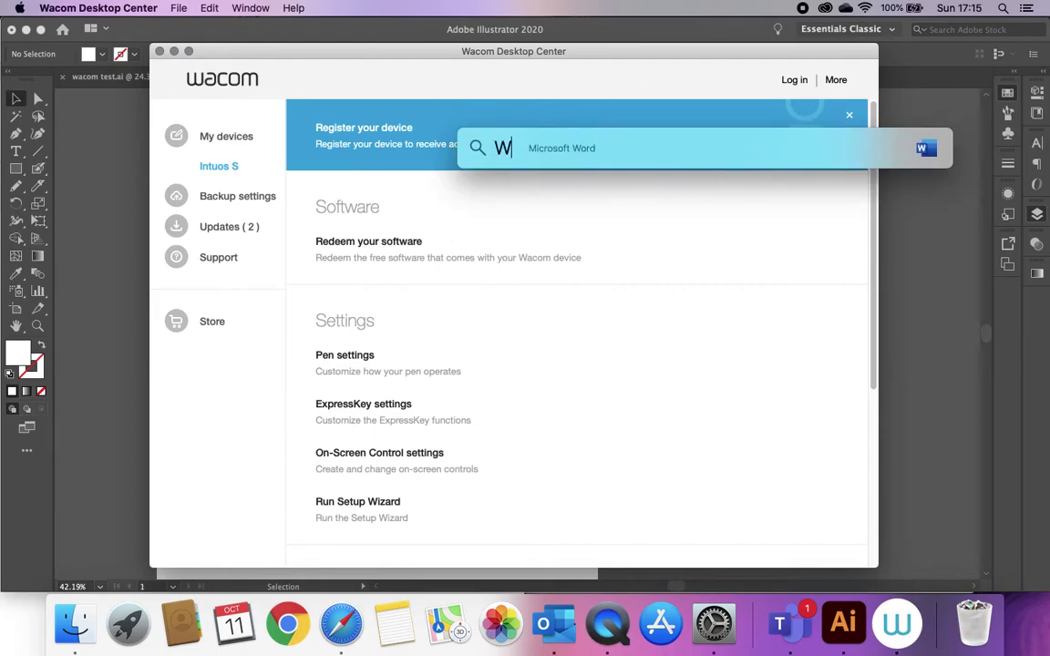
type("ACOM")
key("BackSpace")
key("BackSpace")
key("BackSpace")
key("BackSpace")
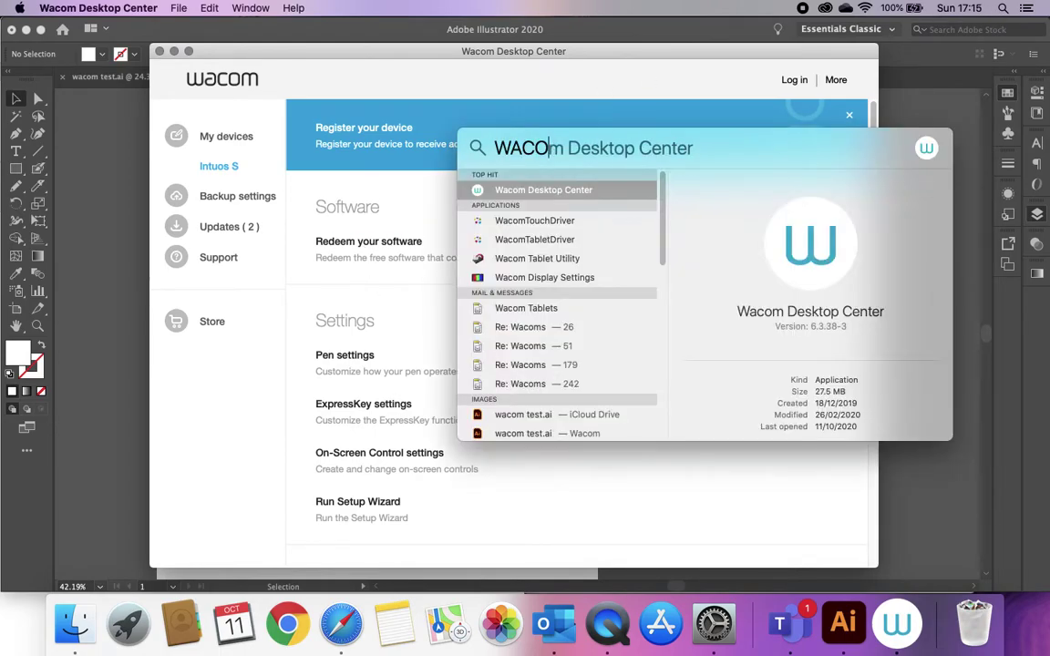
key("BackSpace")
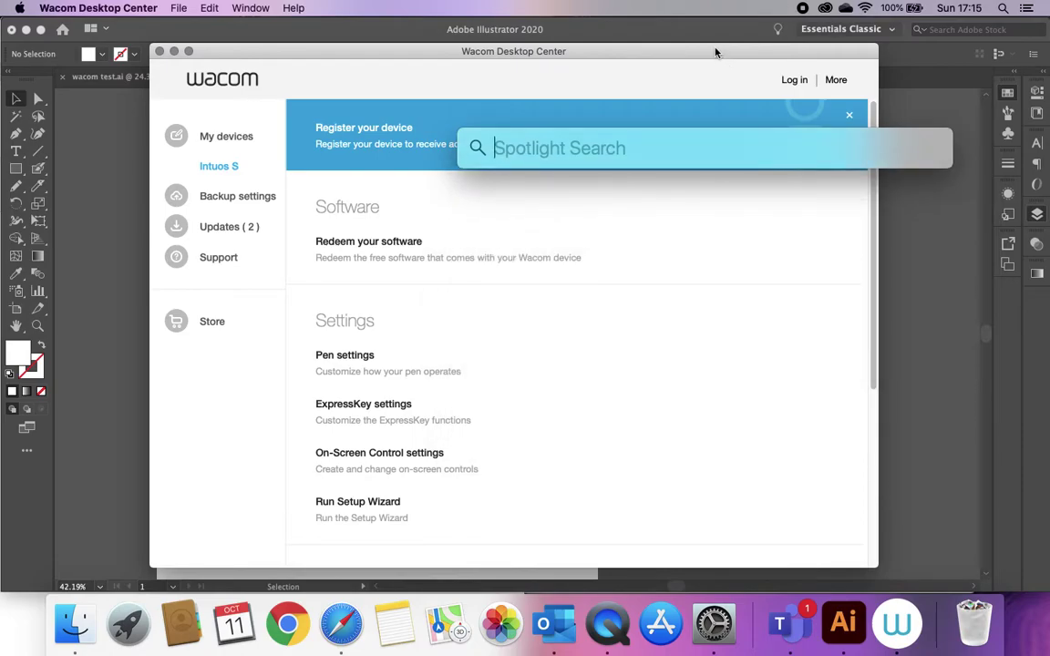
key("Escape")
Step: Open the pen settings for the Intuos S tablet and move their window clear for viewing
left_click(194, 153)
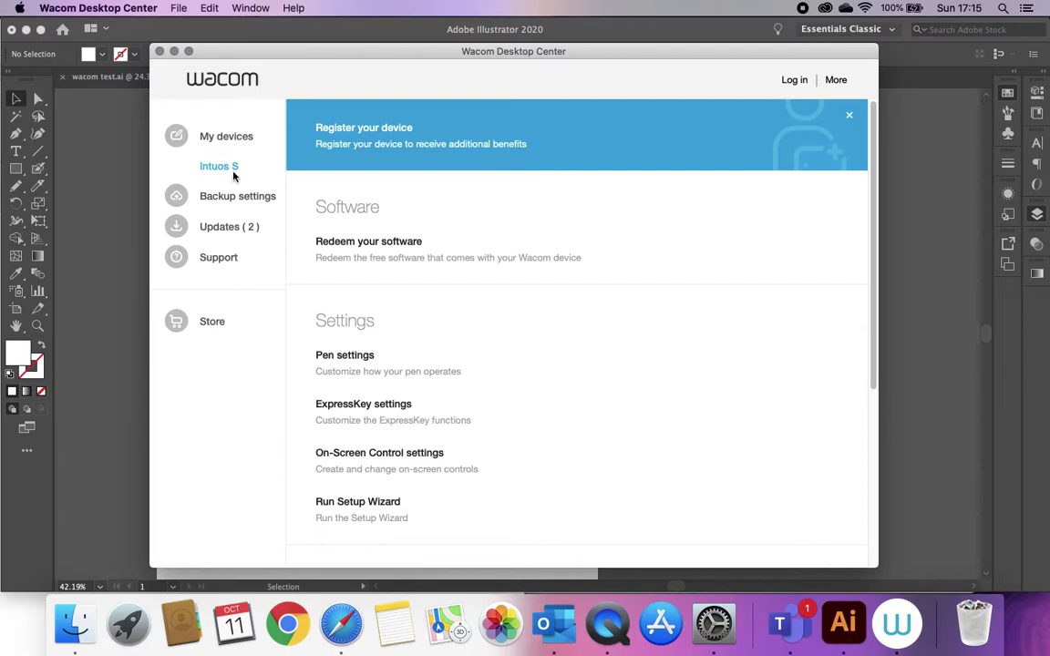
left_click(369, 361)
left_click_drag(284, 37, 341, 32)
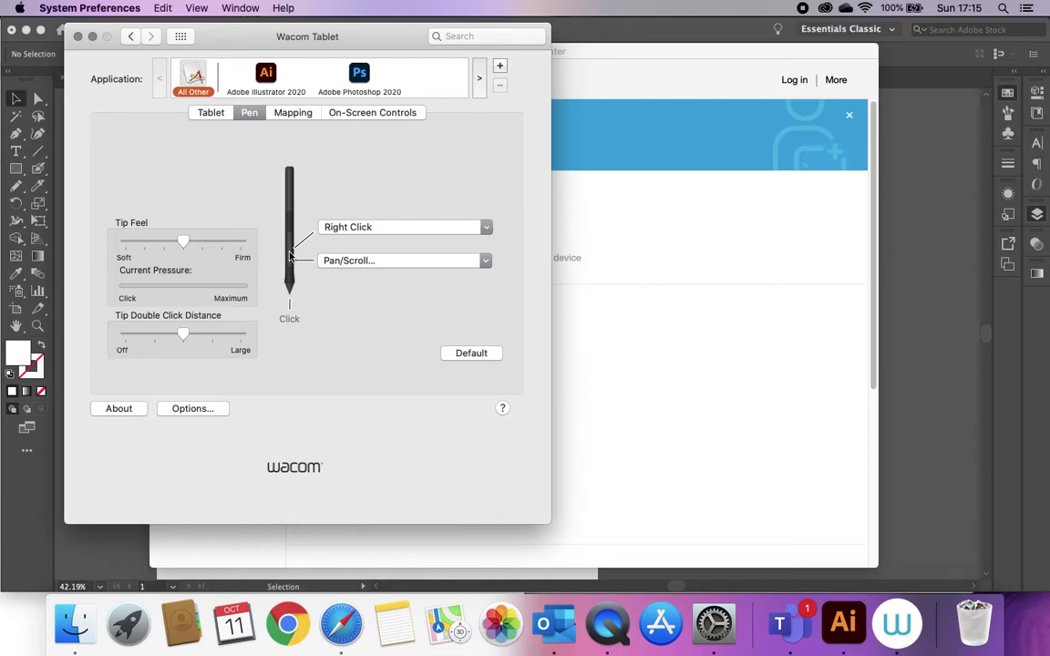
Step: Review the functions assignable to the two pen buttons, including the Navigation options, and close both Wacom windows
left_click(385, 230)
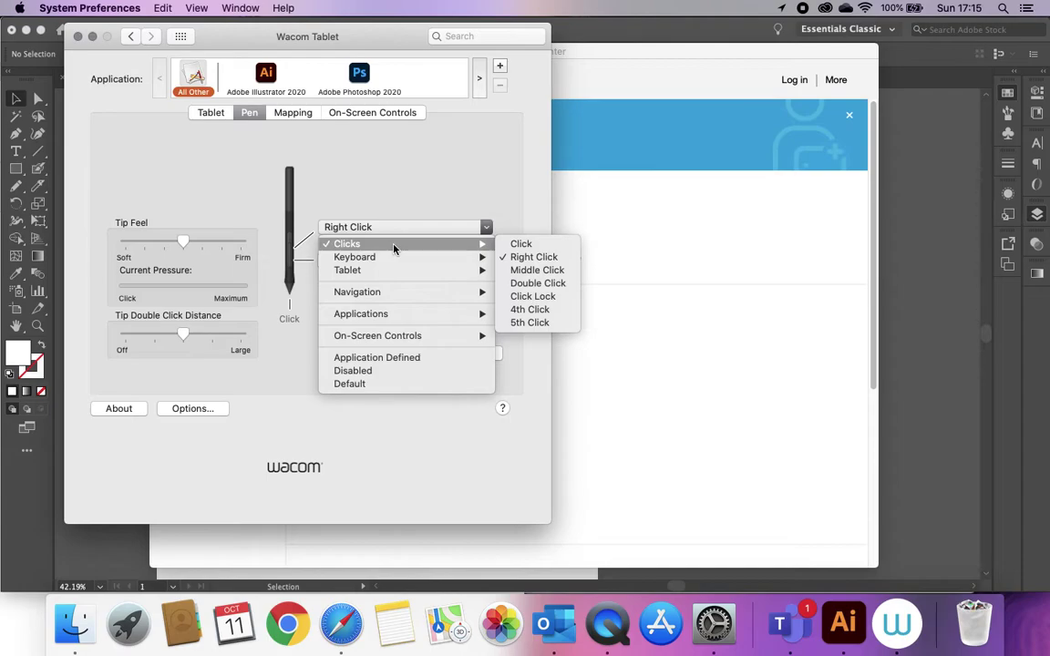
left_click(389, 226)
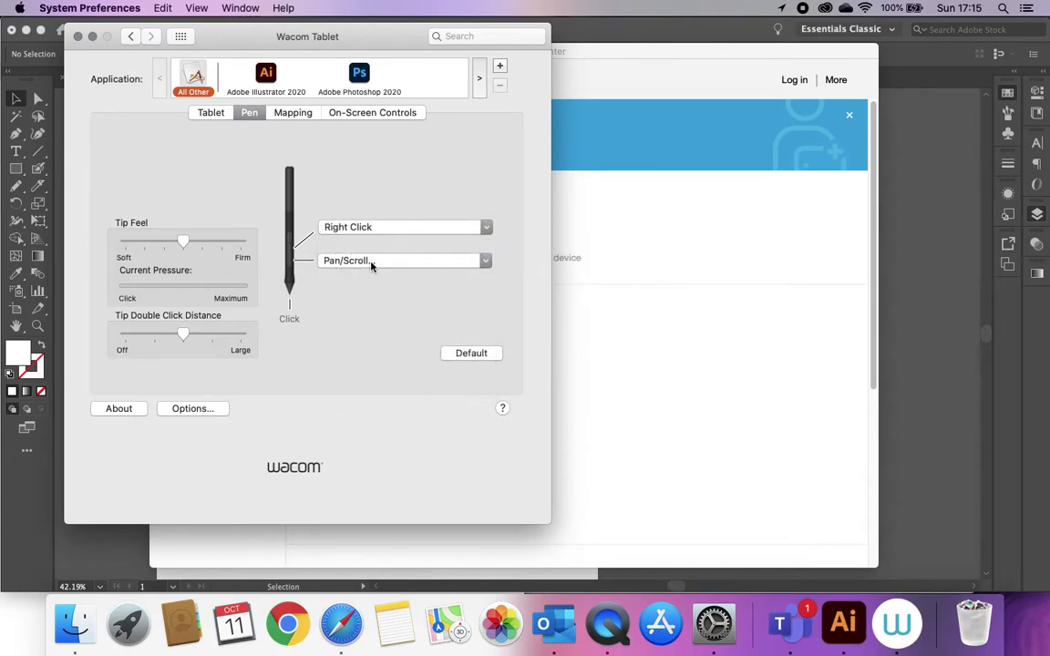
left_click(371, 262)
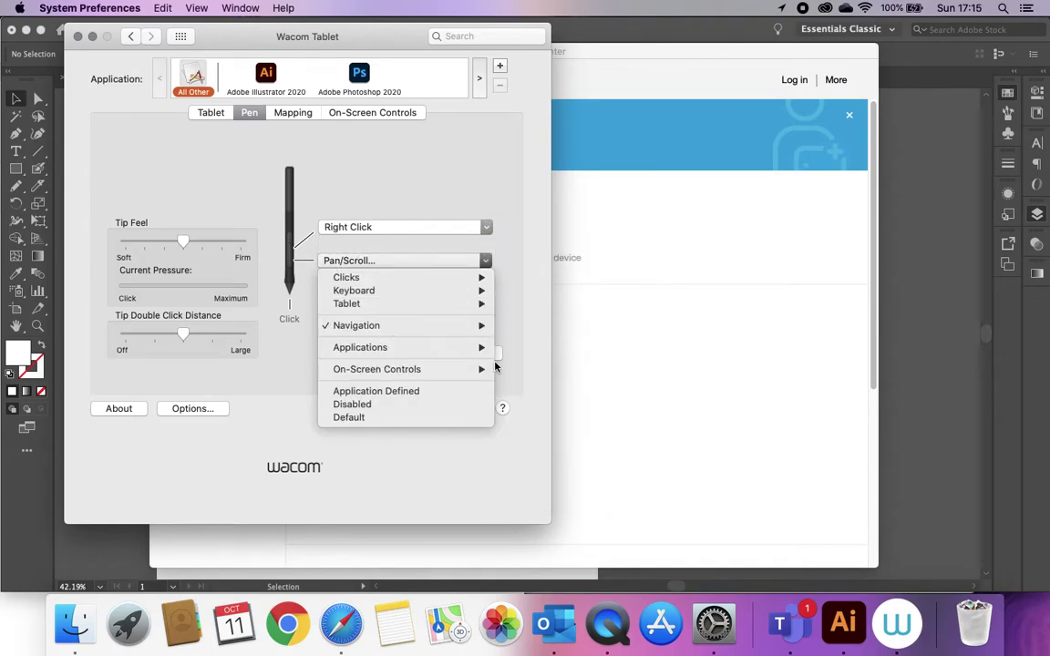
mouse_move(446, 326)
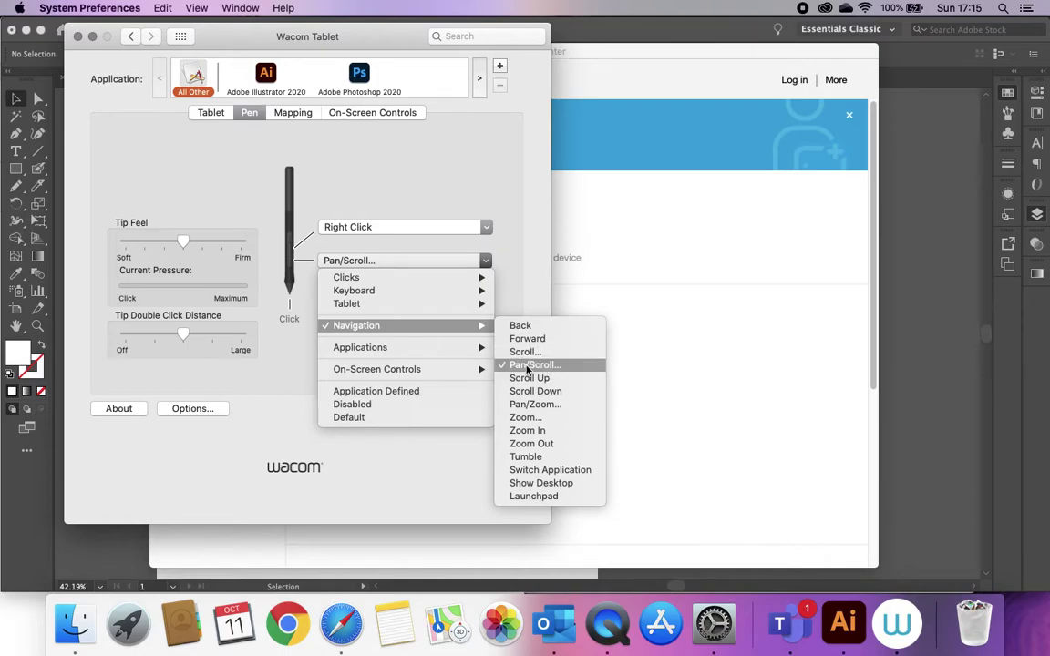
left_click(246, 423)
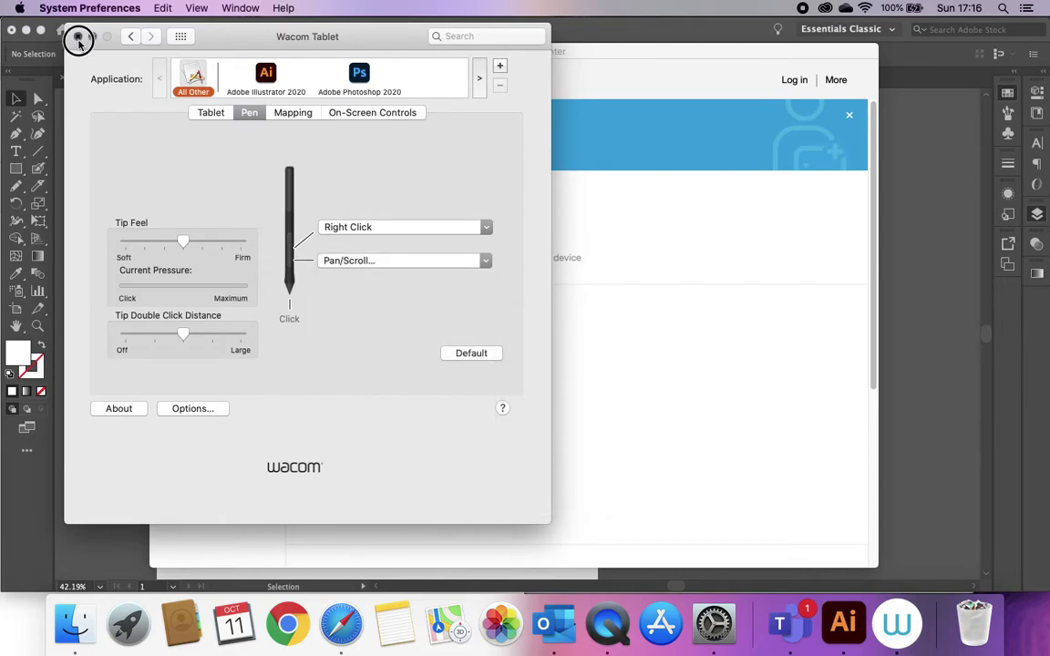
left_click(77, 36)
left_click(166, 47)
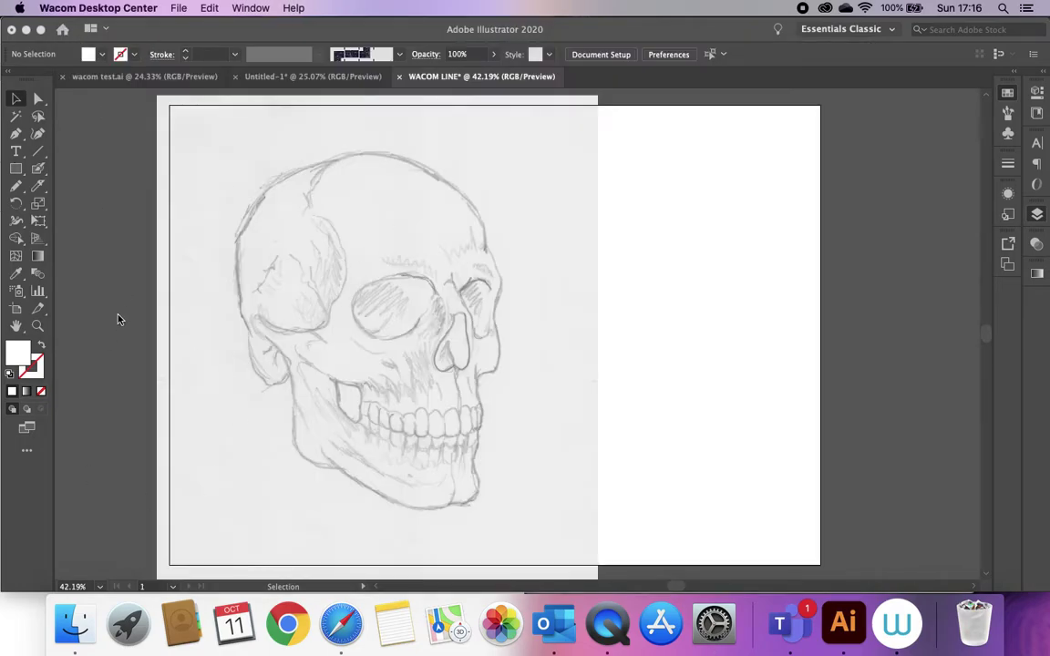
Step: Activate the Blob Brush tool and set its default brush size to 8 pt in the tool options
left_click(39, 171)
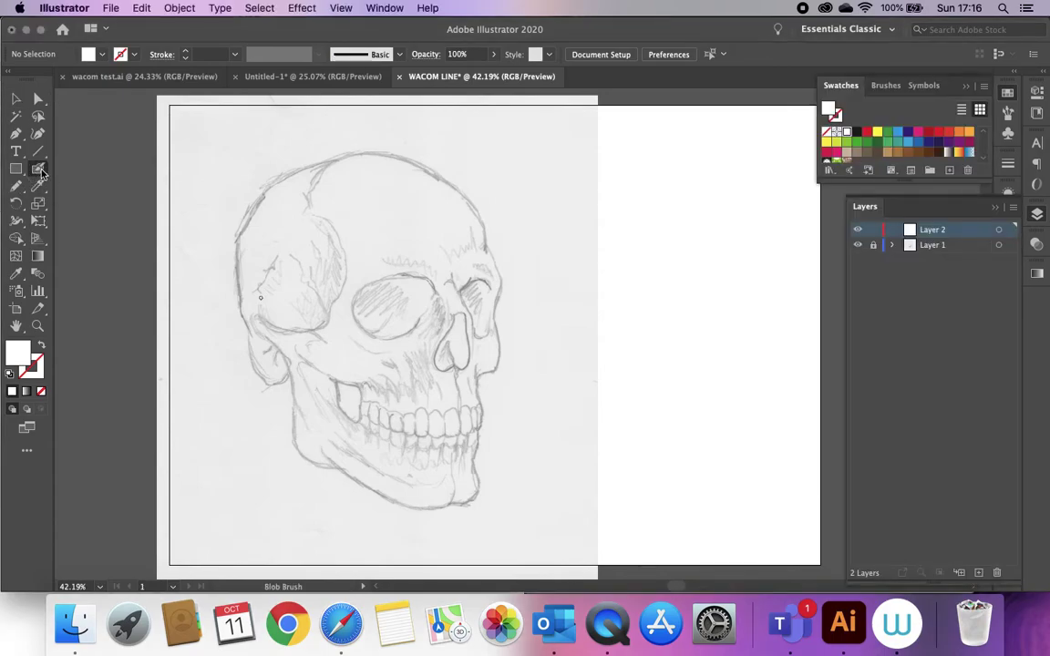
left_click_drag(41, 170, 102, 188)
double_click(39, 171)
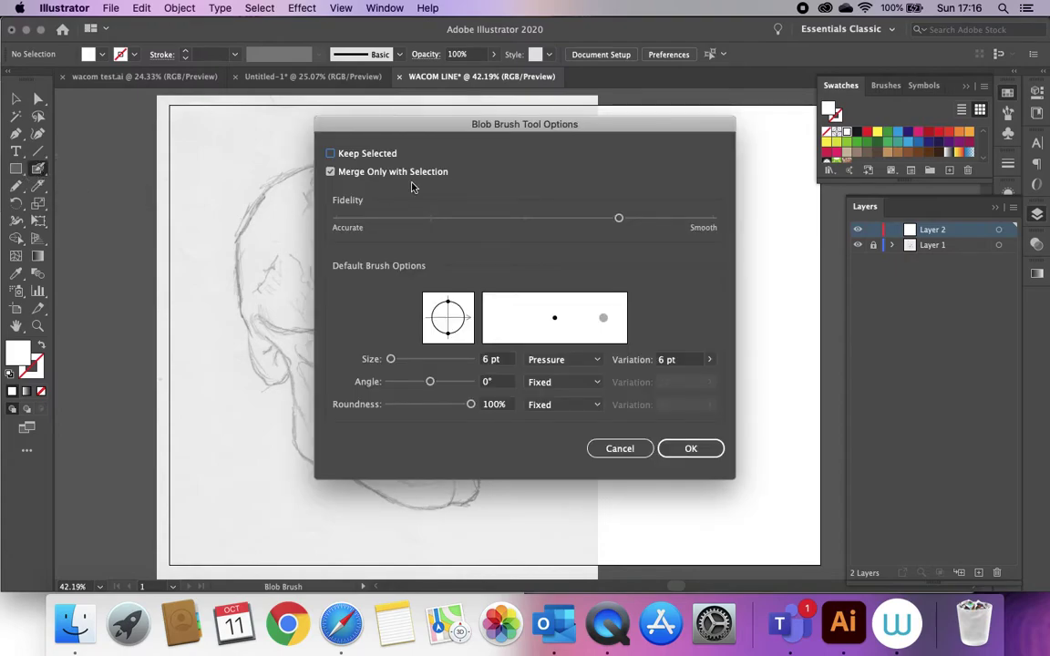
left_click(331, 154)
left_click(330, 154)
left_click(330, 172)
mouse_move(618, 218)
left_mouse_down()
mouse_move(335, 218)
mouse_move(623, 233)
mouse_move(710, 221)
mouse_move(525, 224)
mouse_move(620, 219)
left_mouse_up()
left_click_drag(390, 359, 267, 361)
left_click_drag(390, 359, 392, 359)
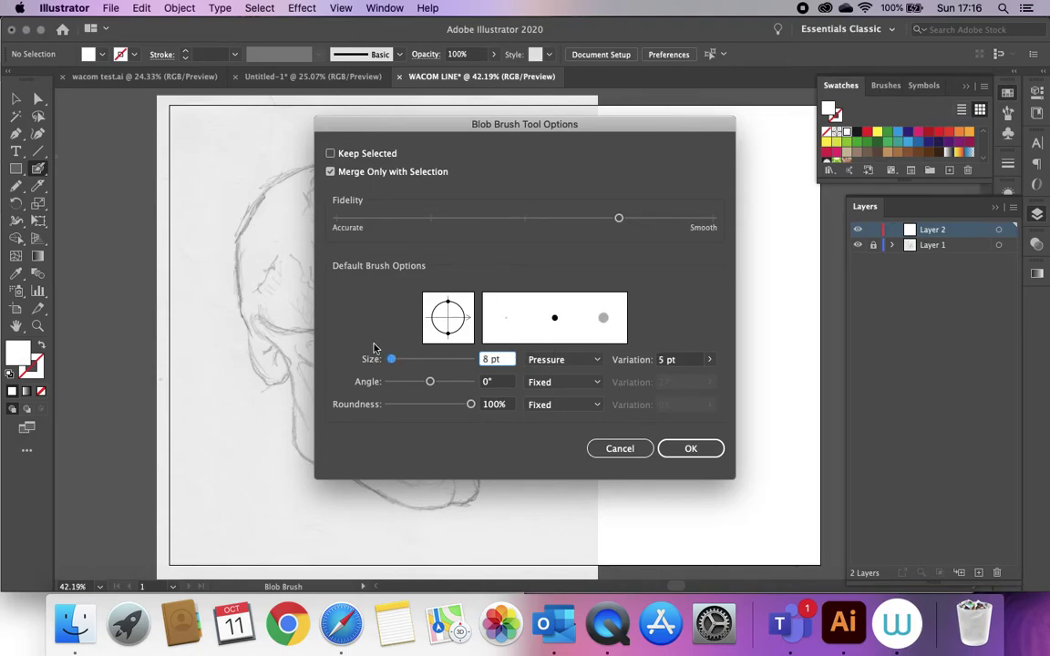
Step: Make the Blob Brush size respond to Pressure with a variation of 8 pt and apply the options
left_click(561, 359)
left_click(563, 370)
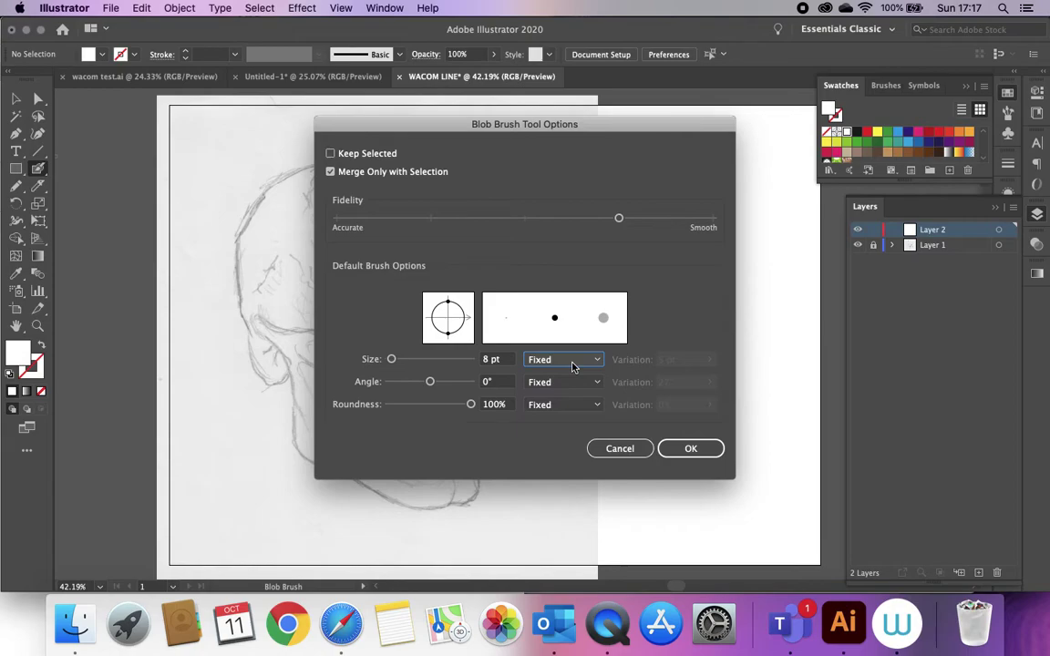
left_click(573, 365)
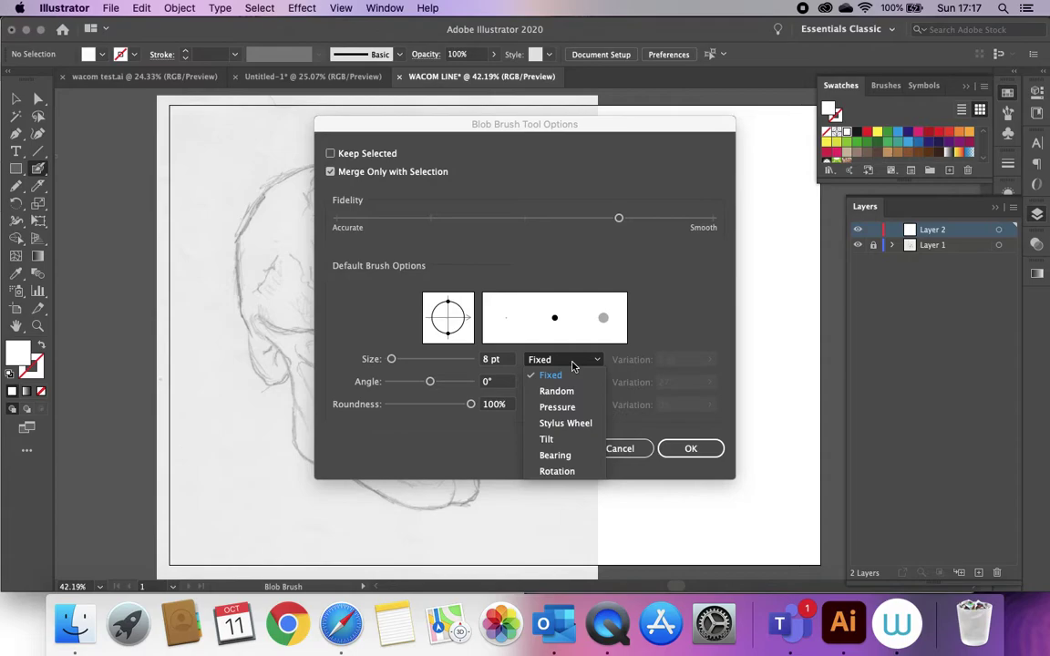
left_click(557, 407)
left_click(710, 359)
left_click_drag(686, 381, 731, 375)
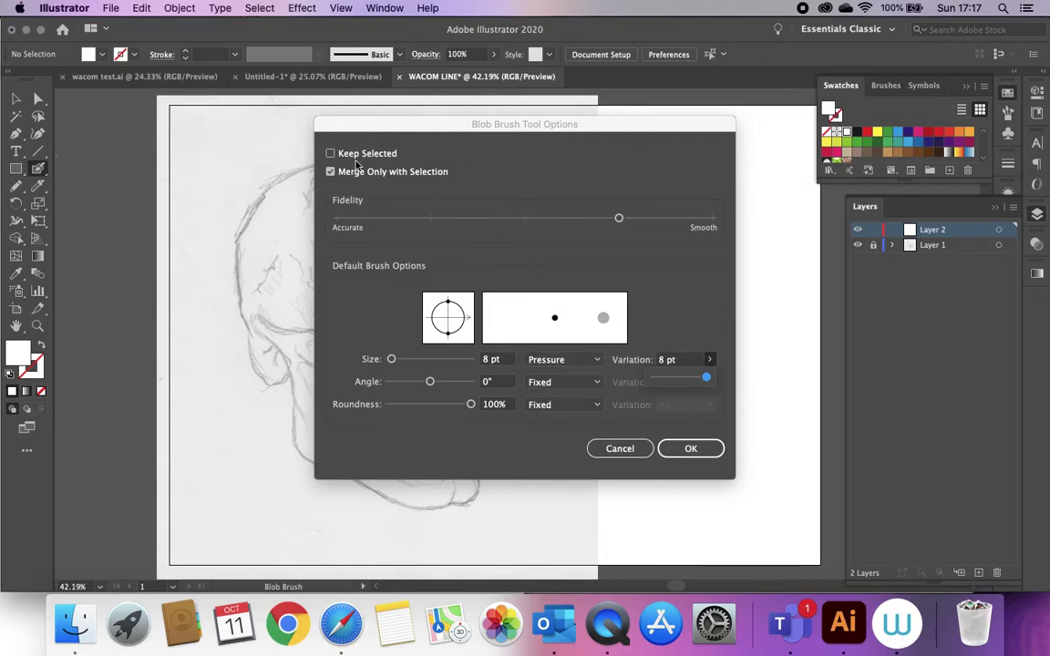
left_click(691, 446)
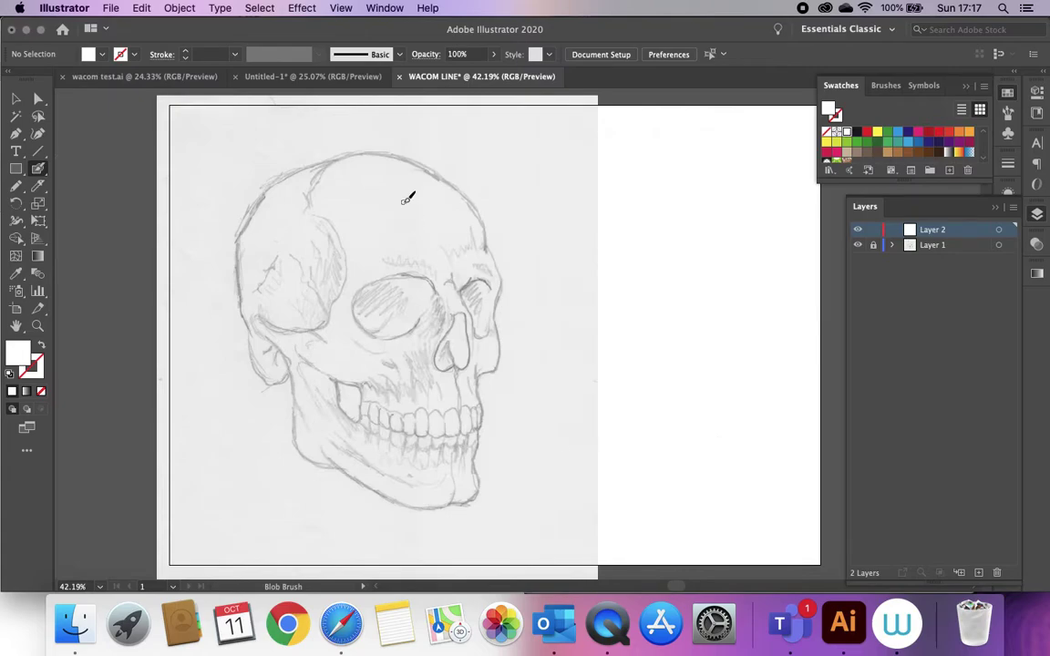
Step: Try a short white Blob Brush stroke beside the skull's cranium and undo it
scroll(399, 222, "up", 5)
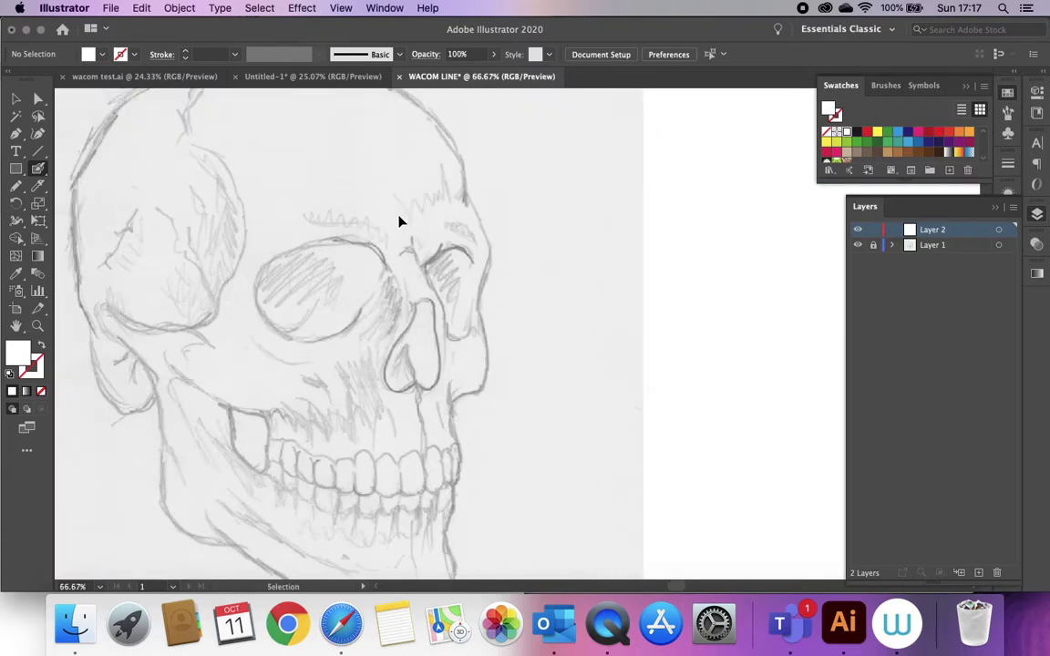
scroll(403, 211, "up", 3)
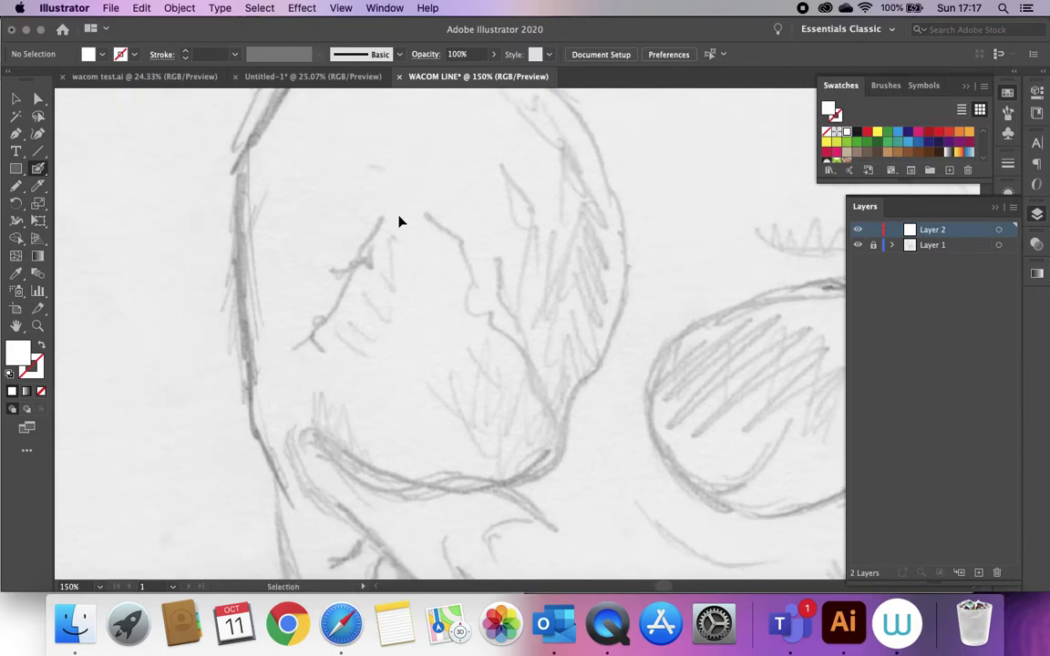
key("super+minus")
scroll(404, 211, "right", 2)
scroll(403, 211, "down", 2)
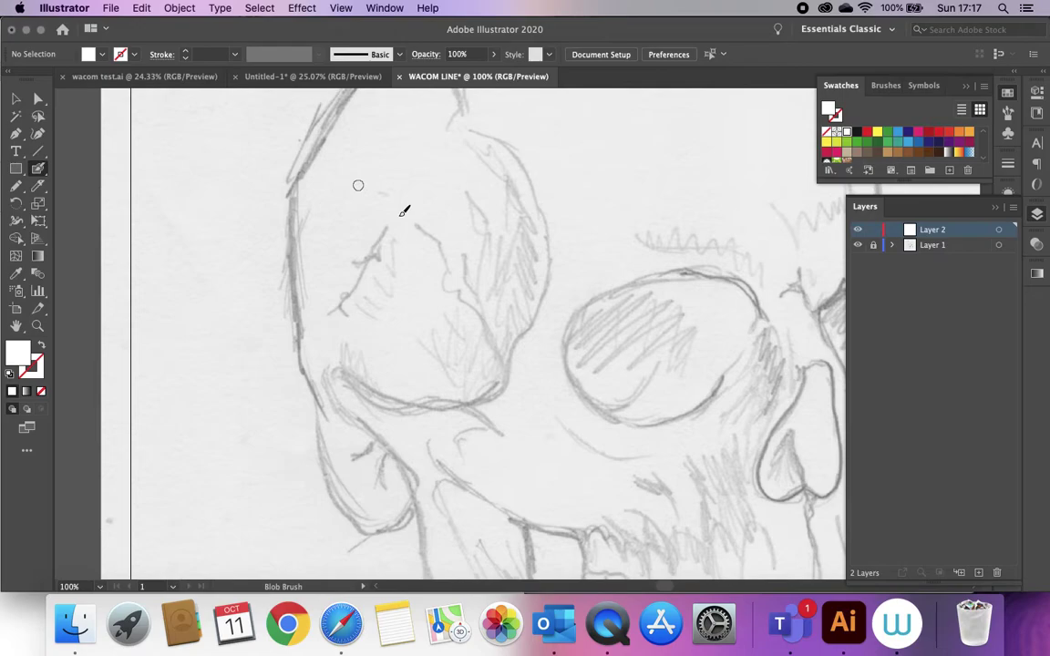
left_click_drag(192, 140, 249, 147)
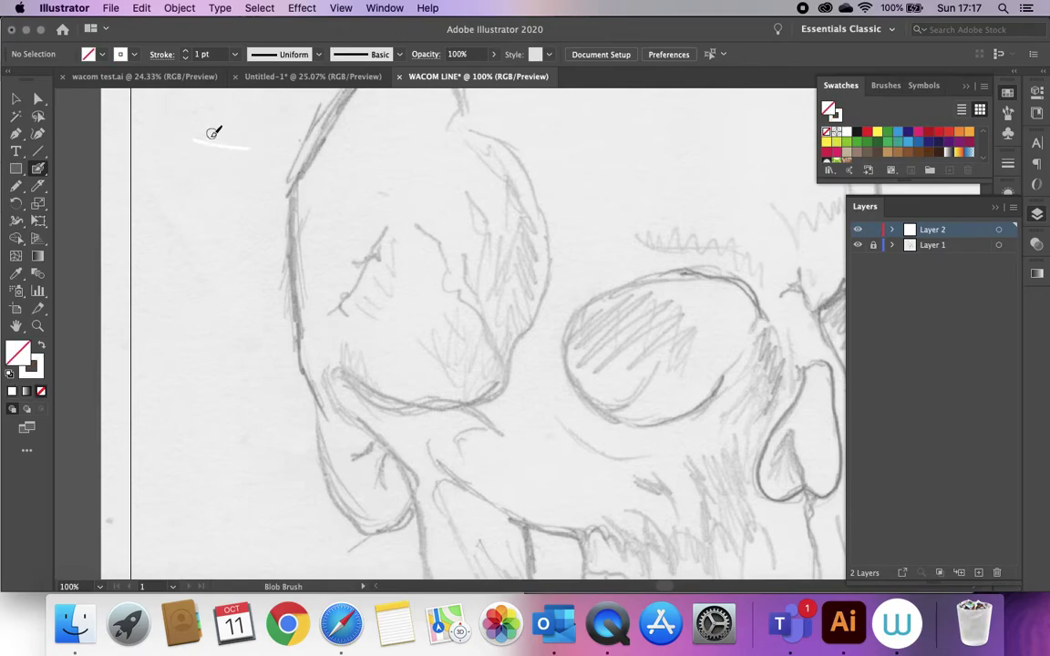
key("super+z")
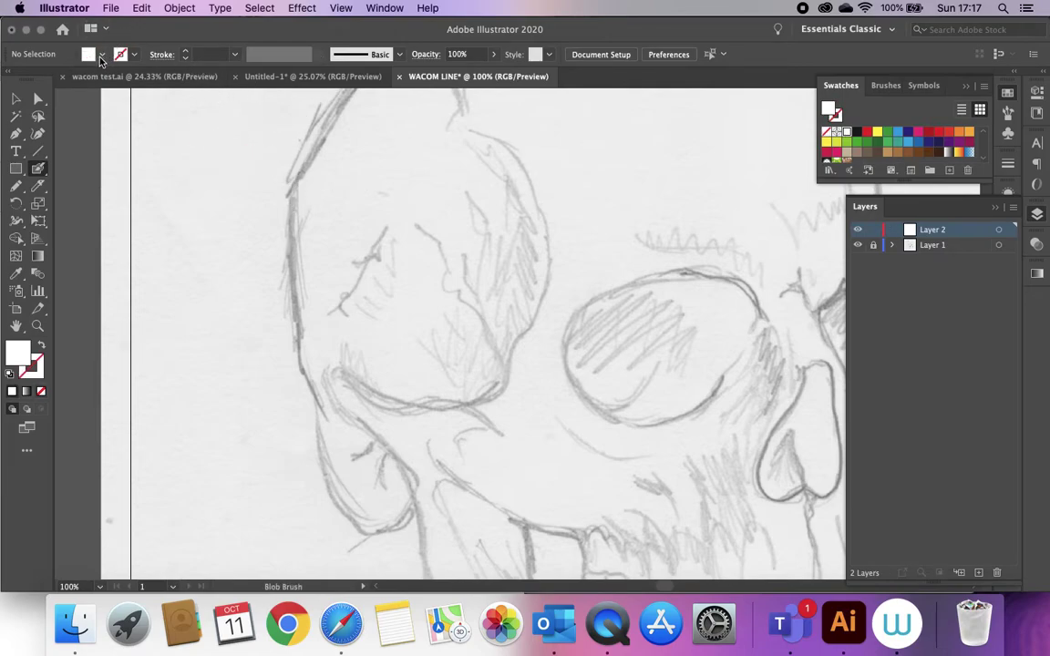
Step: Set the fill colour to black and paint a short diagonal test stroke beside the skull's cranium
left_click(100, 59)
left_click(40, 78)
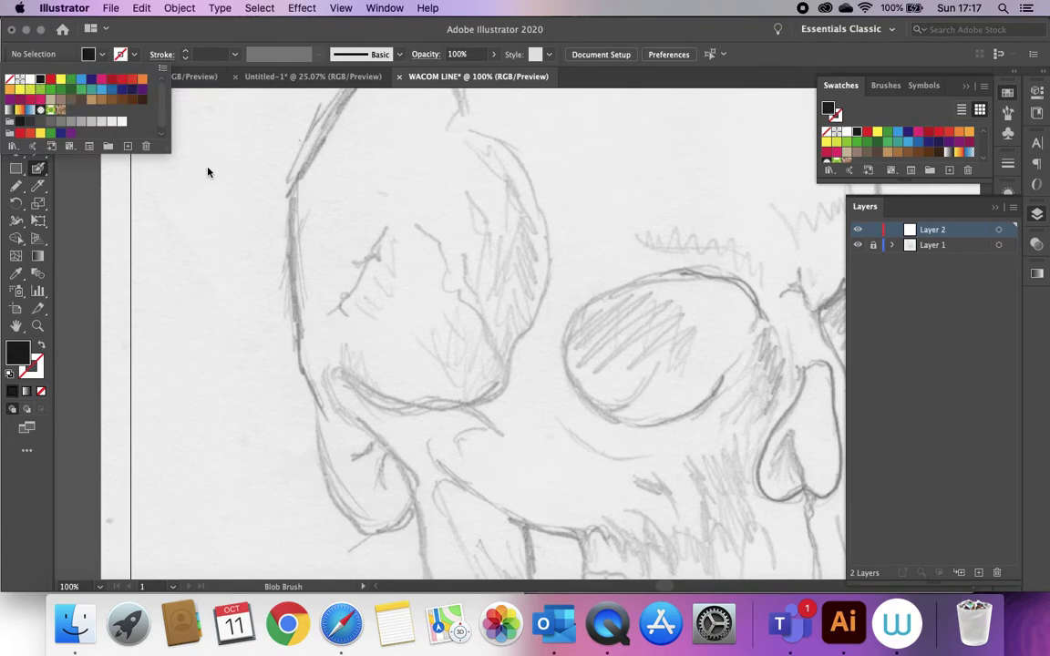
left_click_drag(185, 224, 256, 182)
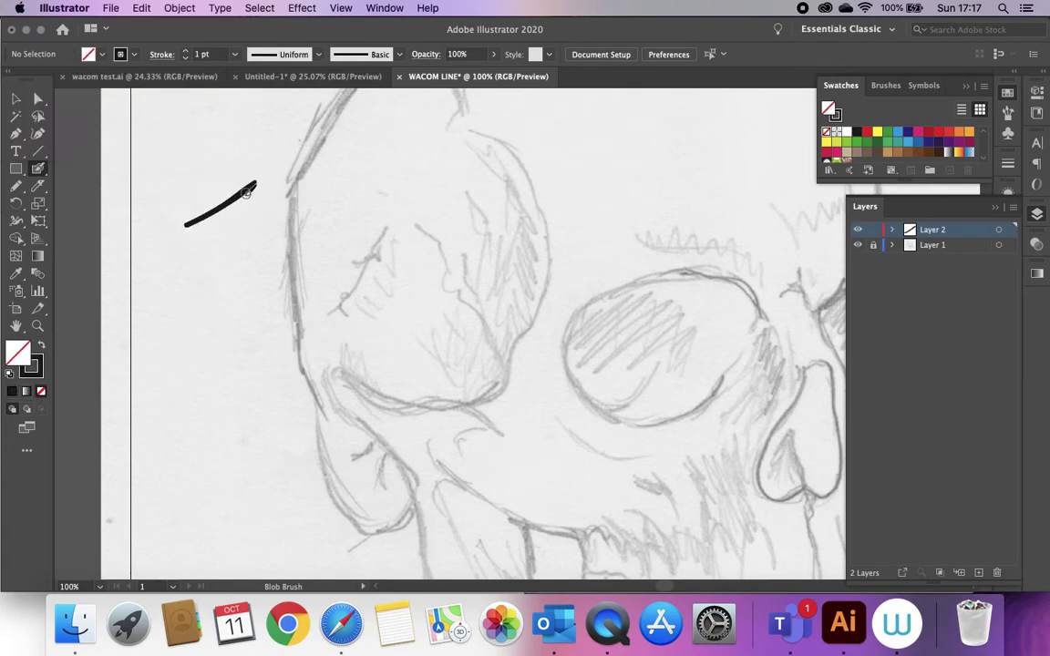
Step: Undo the black test stroke, try two more strokes beside the skull's cranium and undo them as well
key("super+z")
left_click_drag(146, 274, 233, 212)
mouse_move(164, 305)
left_mouse_down()
mouse_move(237, 263)
mouse_move(178, 335)
mouse_move(190, 342)
mouse_move(232, 292)
left_mouse_up()
key("super+z")
key("super+z")
key("super+z")
key("super+z")
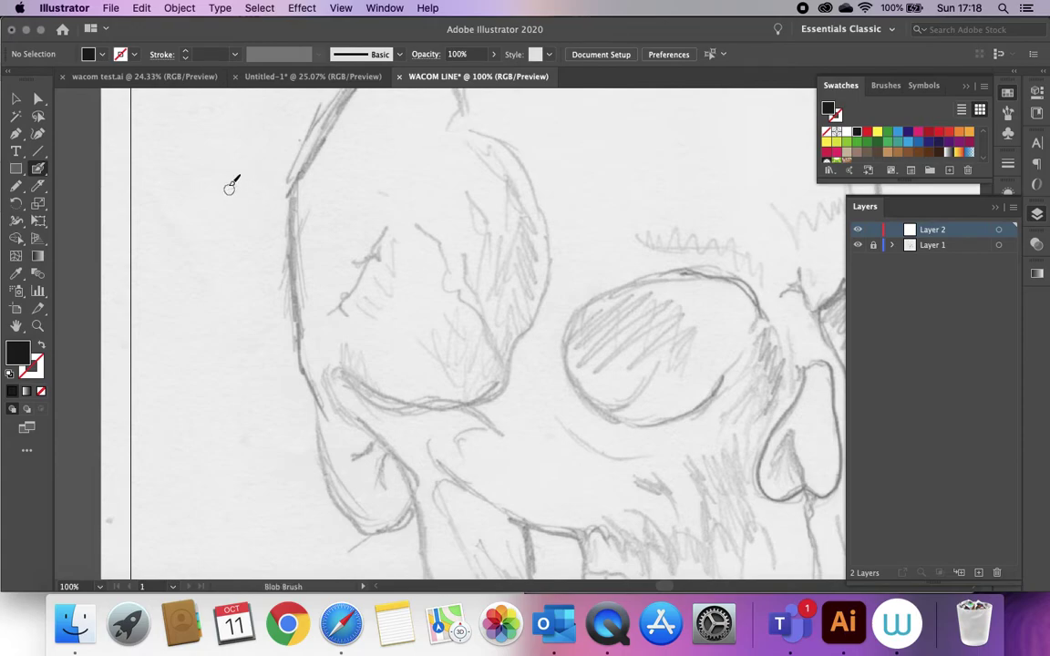
Step: Try a short black Blob Brush stroke above the top of the cranium and undo it
key("space")
key("space")
left_click_drag(253, 174, 216, 286)
left_click_drag(332, 206, 200, 332)
left_click_drag(299, 241, 398, 216)
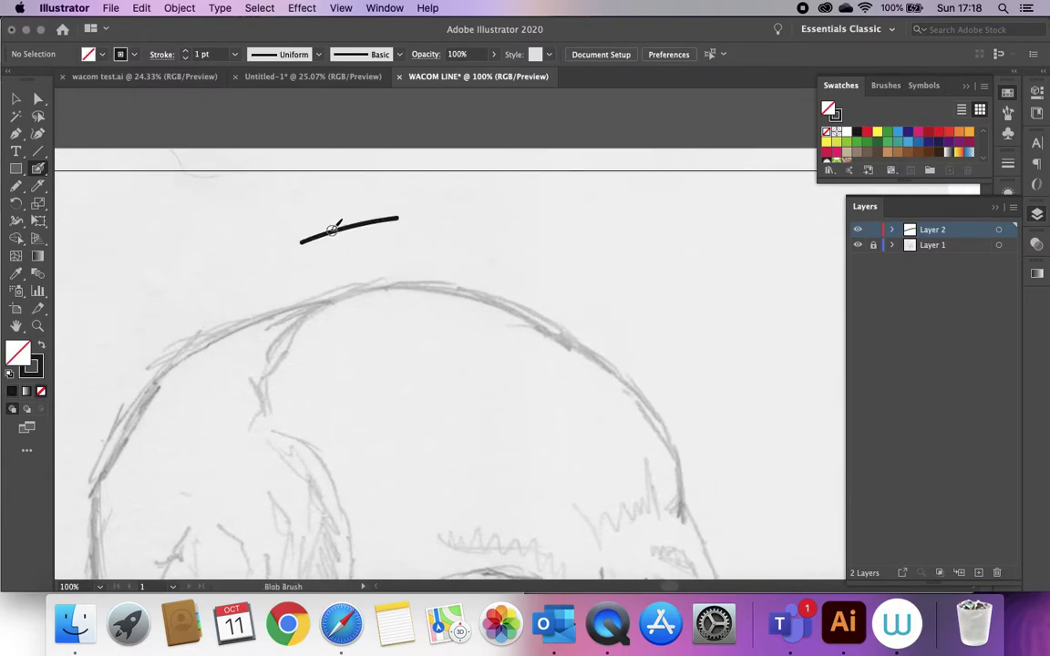
key("super+z")
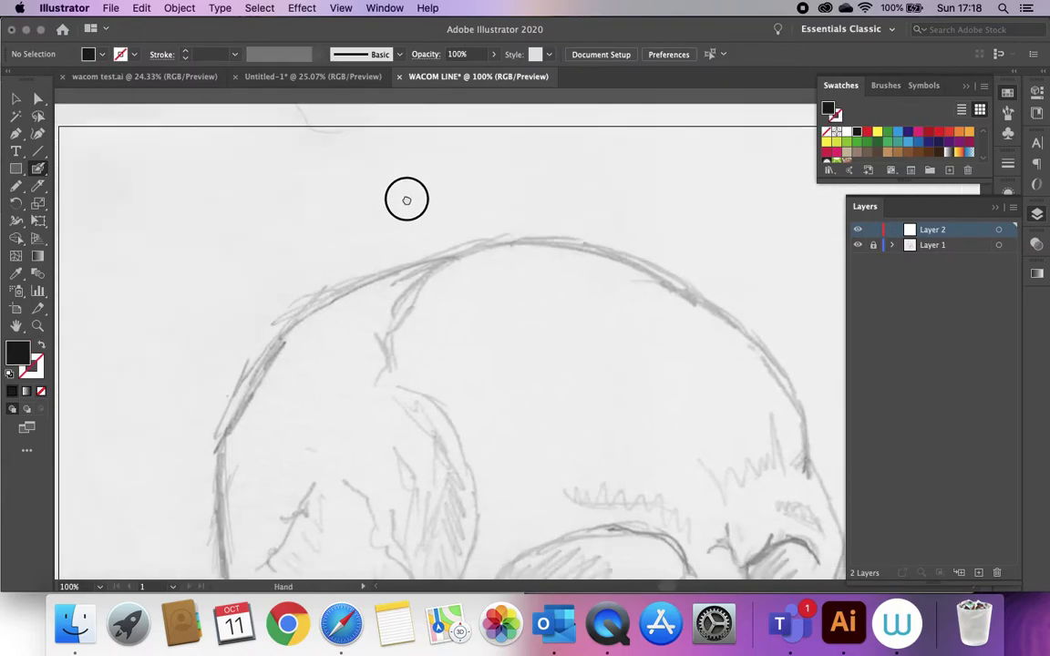
Step: Check the Blob Brush tool options, keep them as set, and try a single dab beside the skull's edge before undoing it
left_click_drag(396, 202, 383, 55)
left_click_drag(369, 310, 213, 328)
scroll(213, 328, "up", 5)
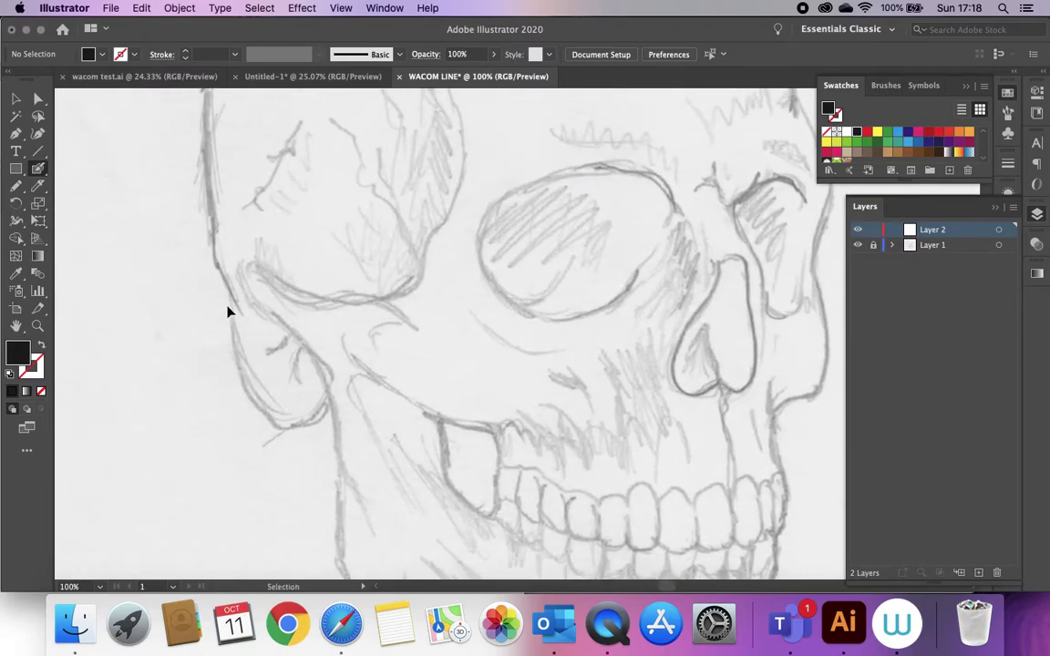
key("super+equal")
left_click_drag(70, 316, 323, 291)
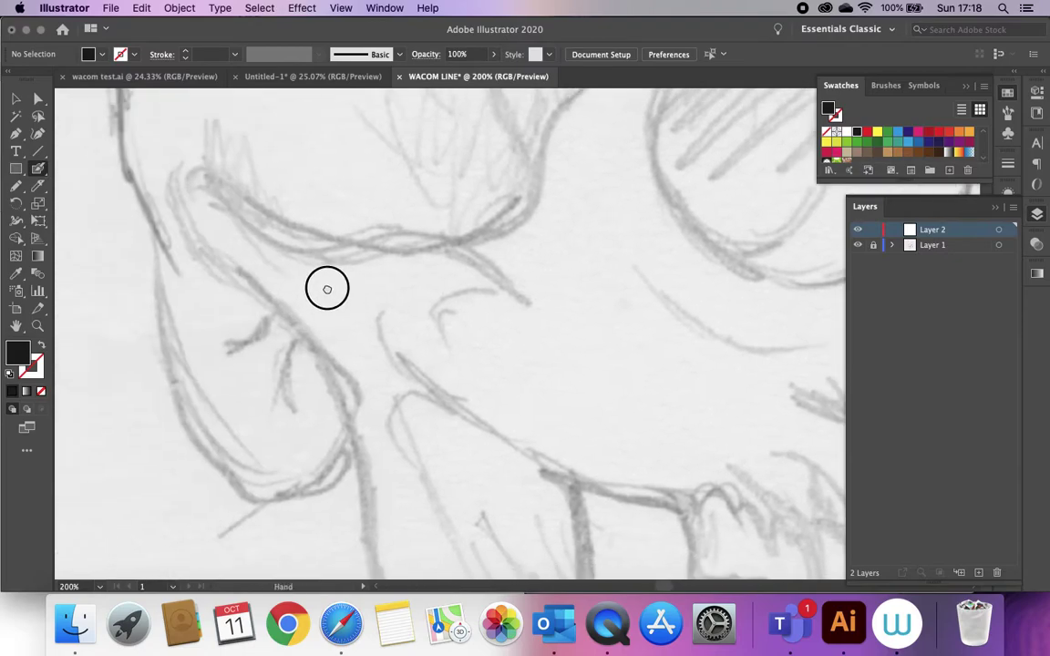
left_click_drag(78, 314, 290, 303)
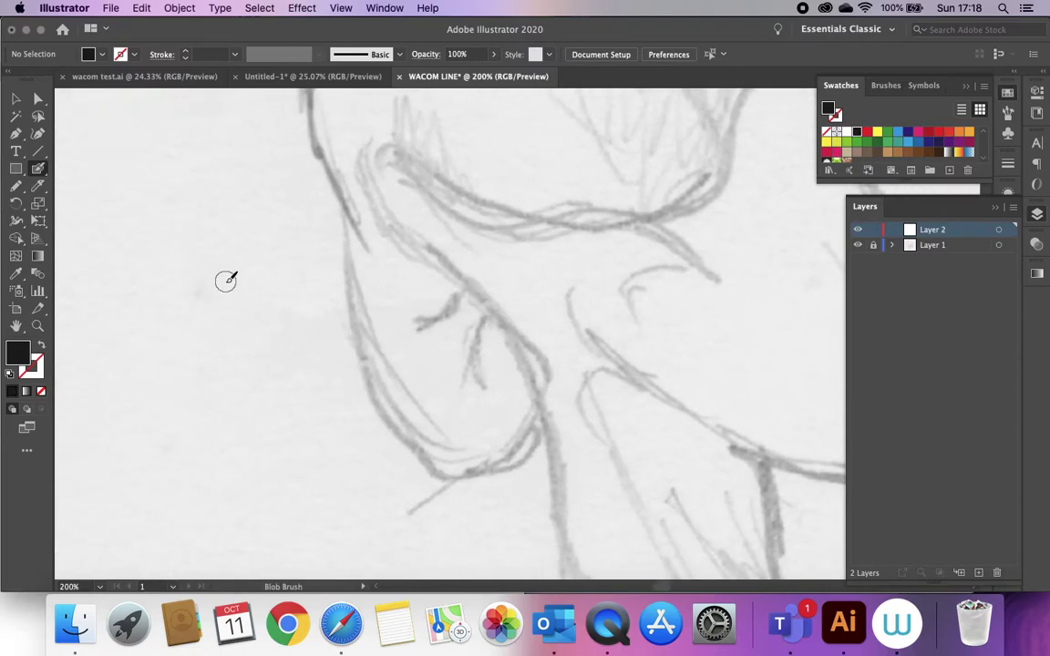
mouse_move(131, 276)
left_mouse_down()
mouse_move(118, 283)
mouse_move(223, 342)
mouse_move(83, 340)
mouse_move(108, 337)
mouse_move(110, 317)
mouse_move(74, 300)
mouse_move(91, 329)
left_mouse_up()
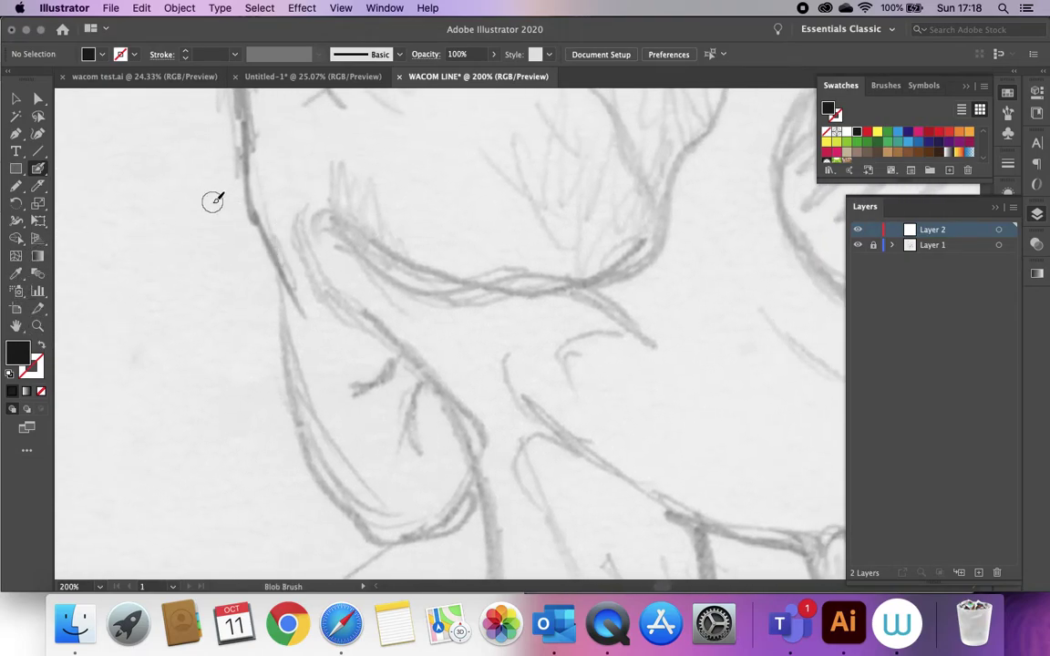
double_click(38, 170)
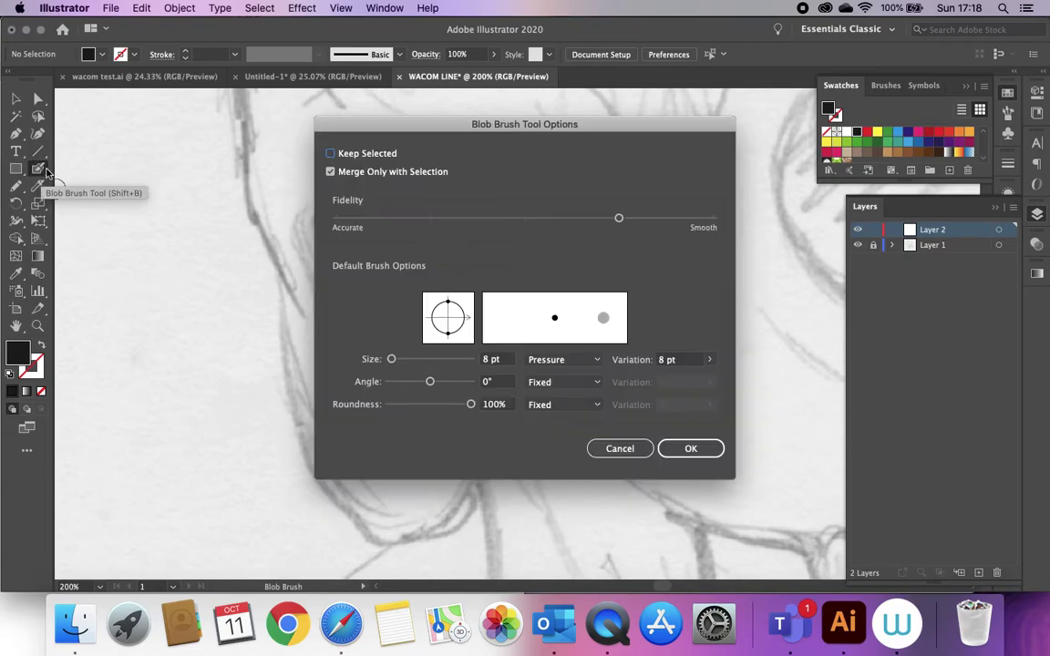
left_click(691, 448)
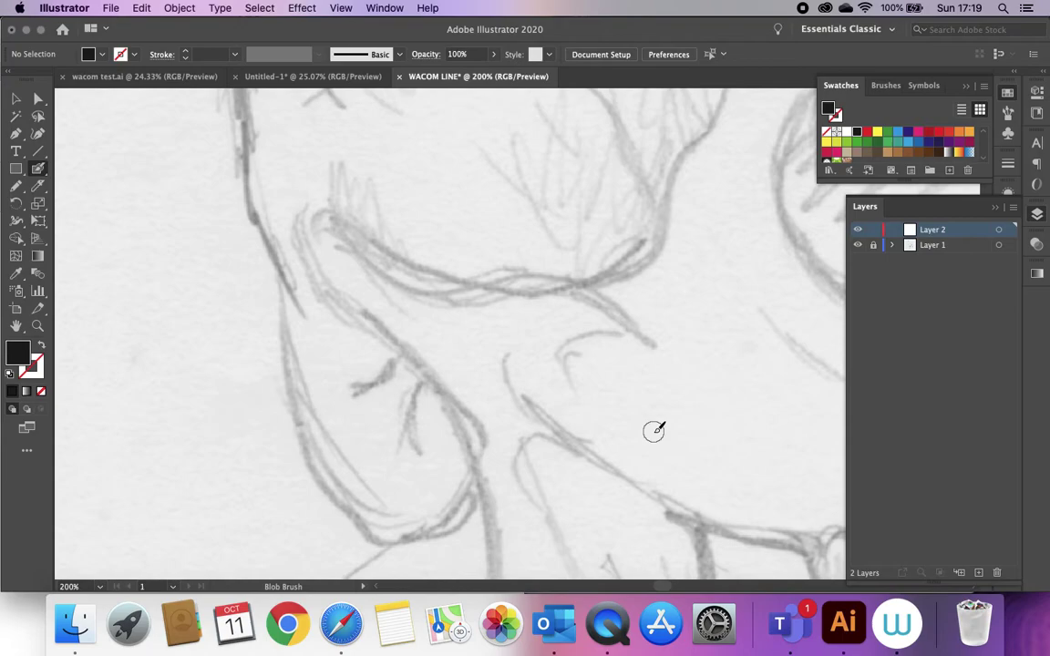
left_click(252, 262)
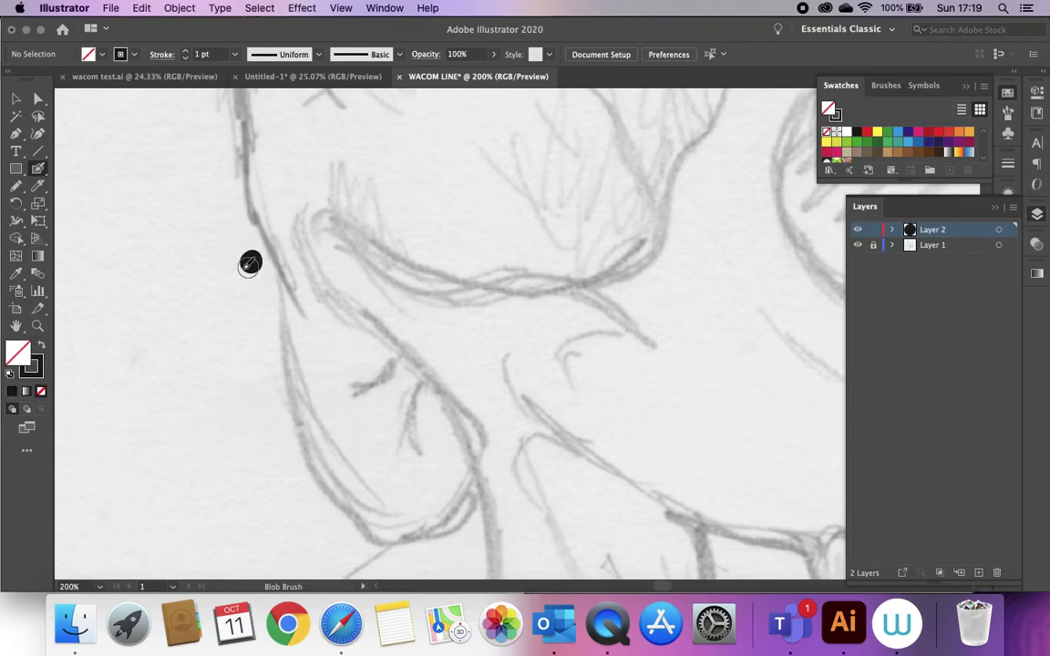
key("cmd+z")
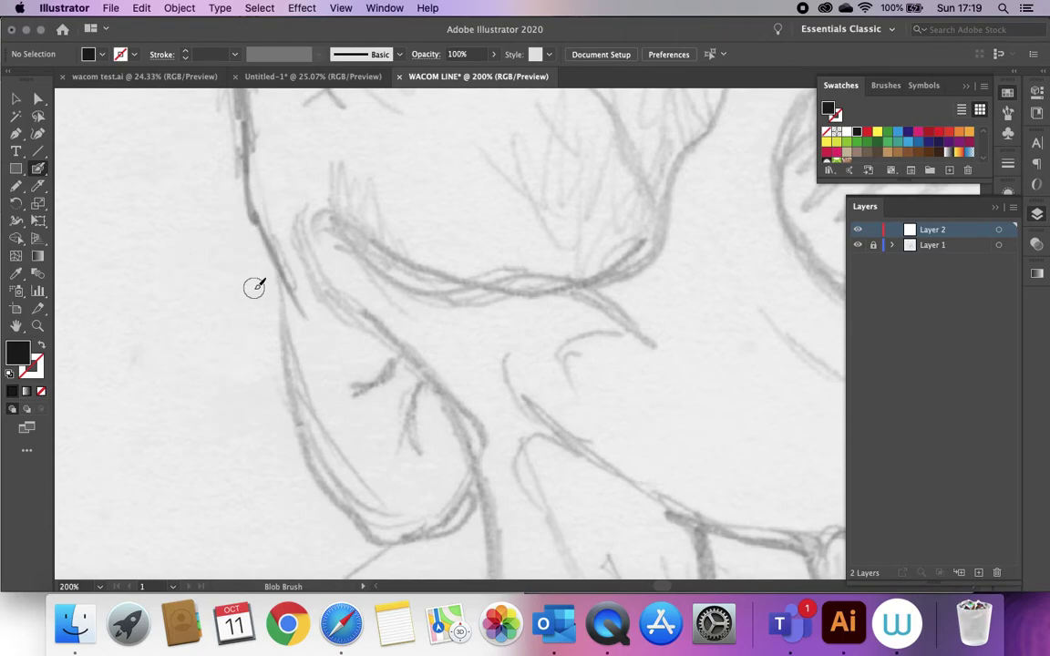
Step: Paint a U-shaped black stroke around the rounded bone below the temple, behind the jaw
key("cmd+1")
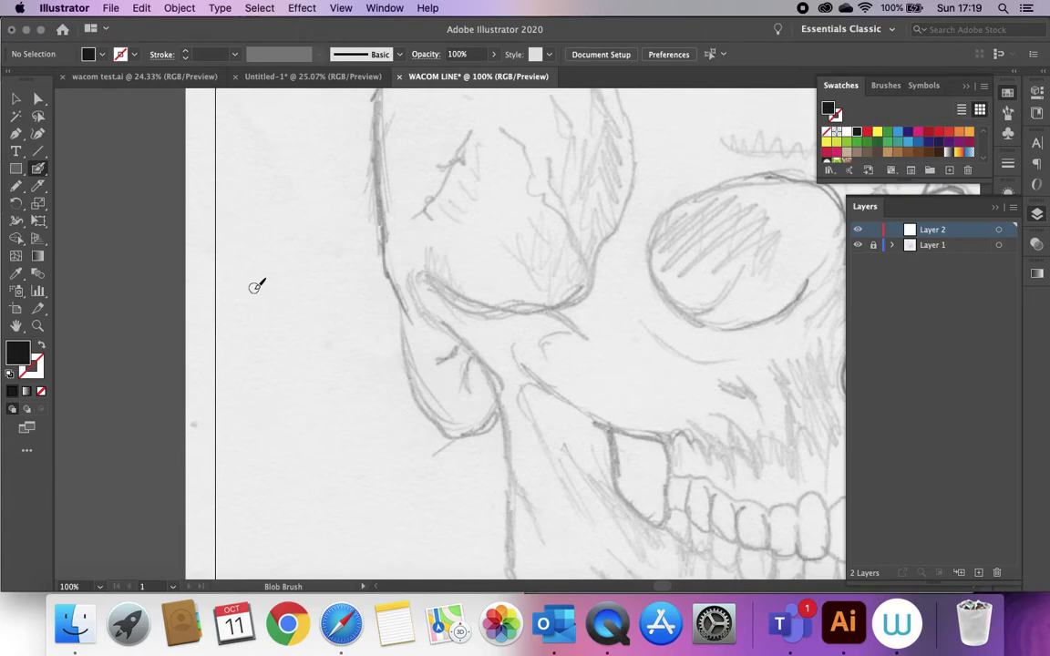
mouse_move(333, 169)
left_mouse_down()
mouse_move(255, 292)
mouse_move(204, 286)
left_mouse_up()
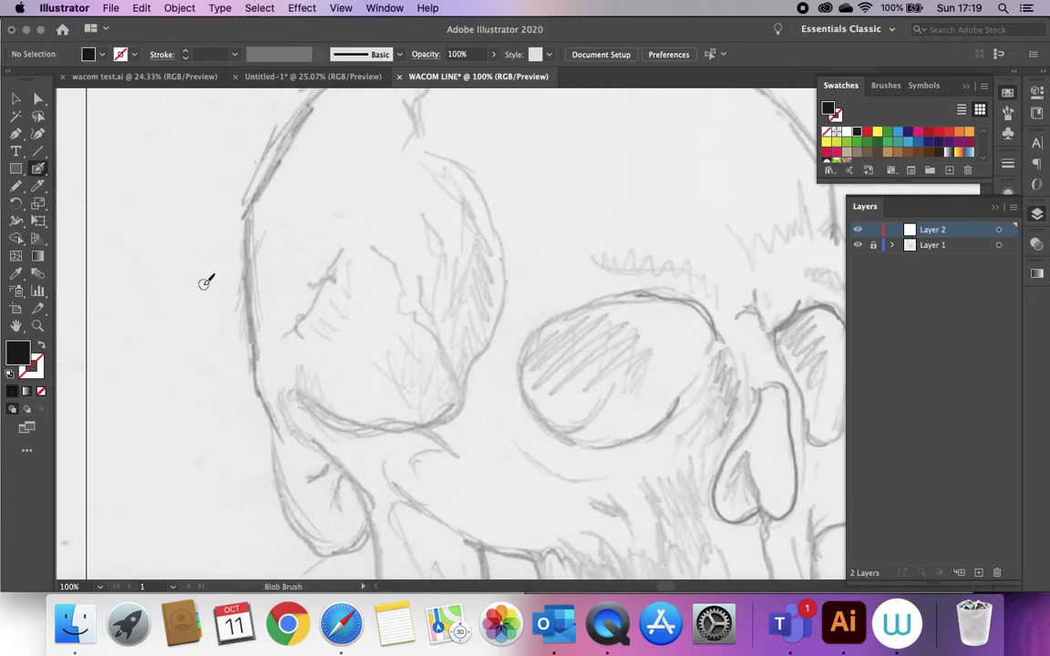
mouse_move(218, 386)
left_mouse_down()
mouse_move(152, 279)
mouse_move(151, 258)
left_mouse_up()
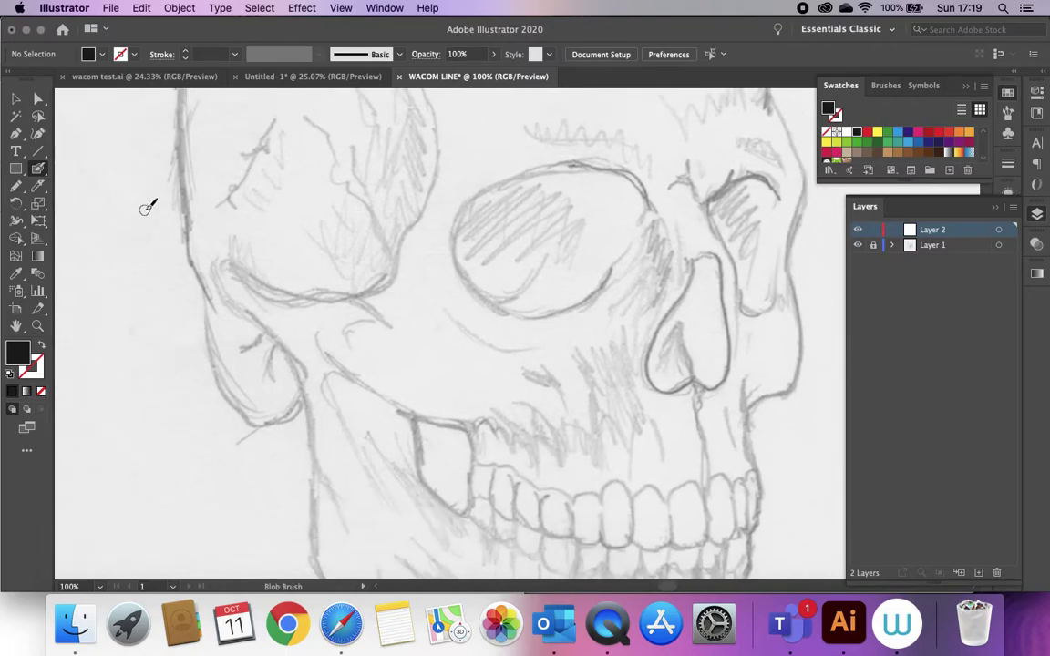
mouse_move(308, 358)
left_mouse_down()
mouse_move(274, 420)
mouse_move(239, 410)
mouse_move(206, 330)
mouse_move(211, 225)
left_mouse_up()
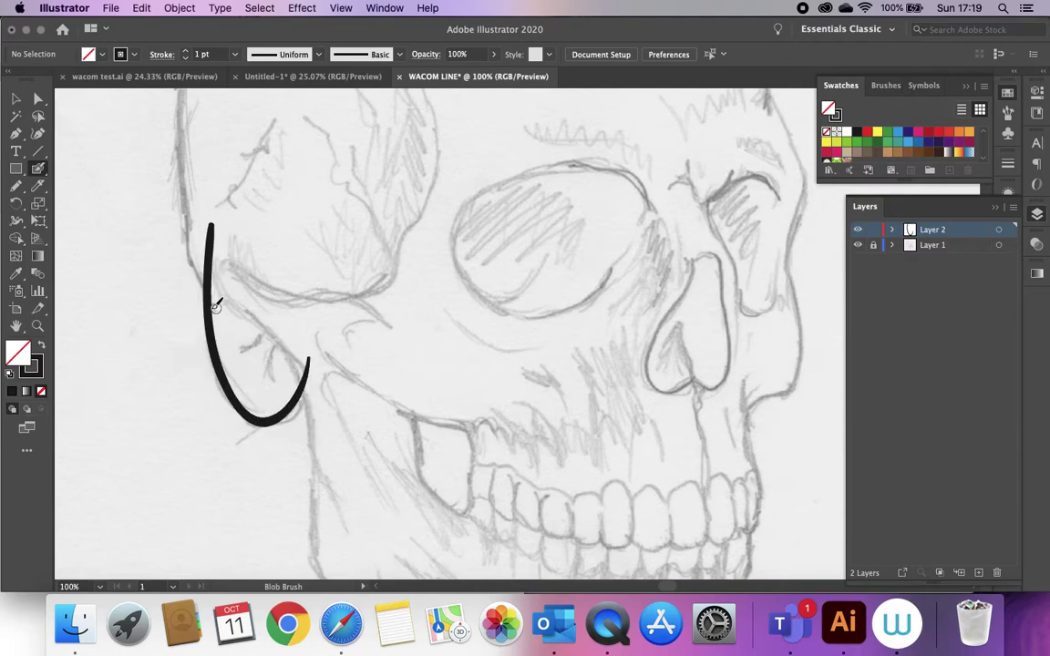
Step: Try two versions of the contour stroke up the side of the cranium and undo both
mouse_move(220, 319)
left_mouse_down()
mouse_move(183, 176)
mouse_move(187, 89)
left_mouse_up()
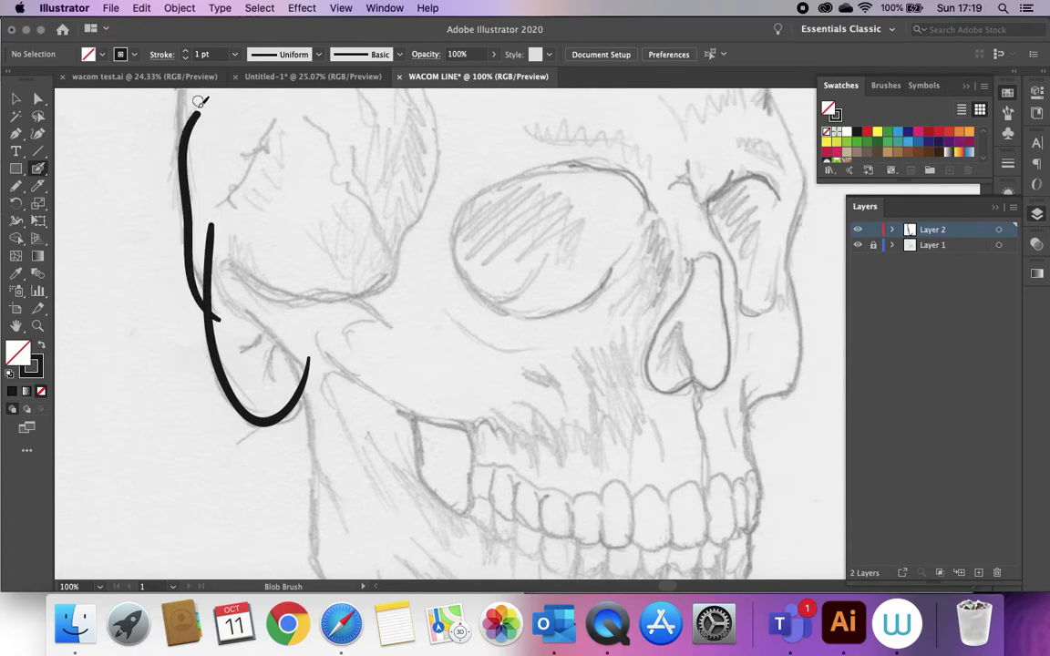
left_click_drag(226, 208, 262, 321)
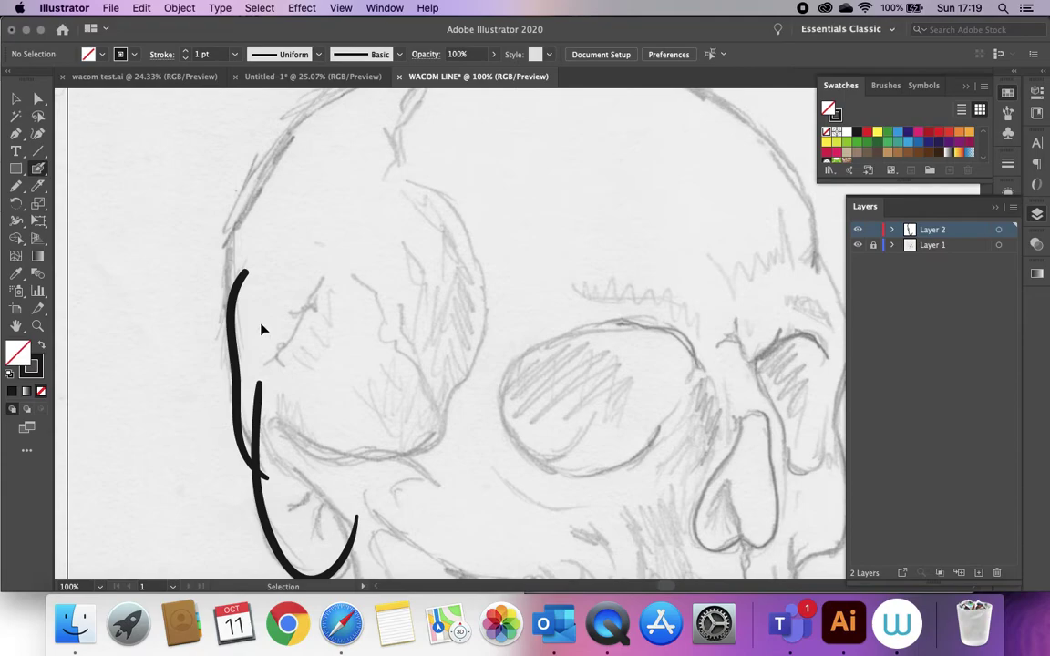
key("super+z")
mouse_move(264, 470)
left_mouse_down()
mouse_move(234, 391)
mouse_move(247, 266)
left_mouse_up()
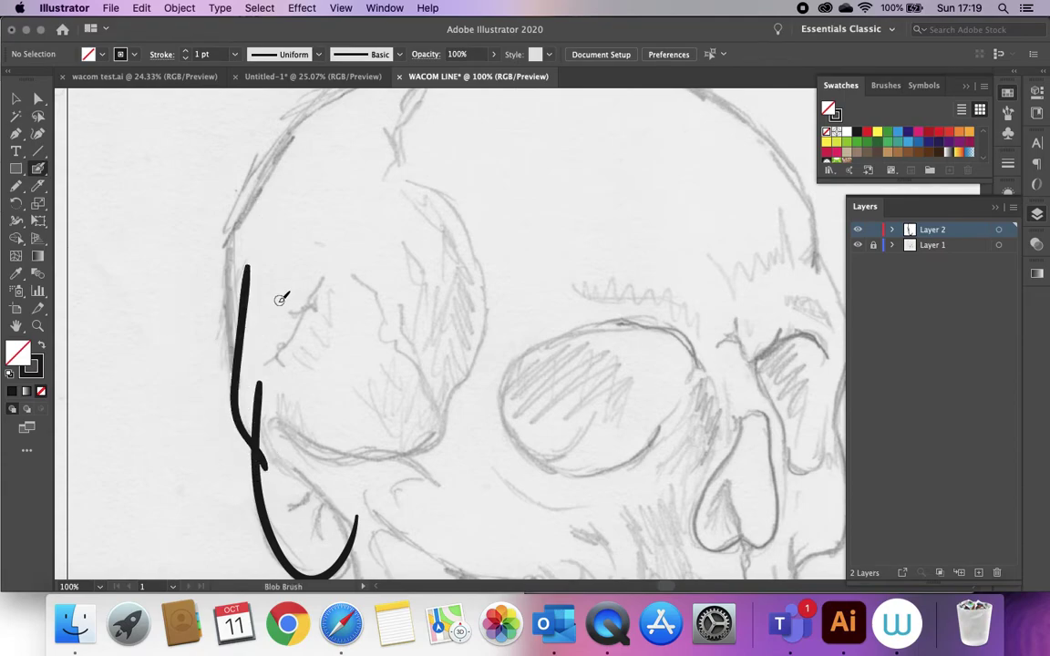
key("super+z")
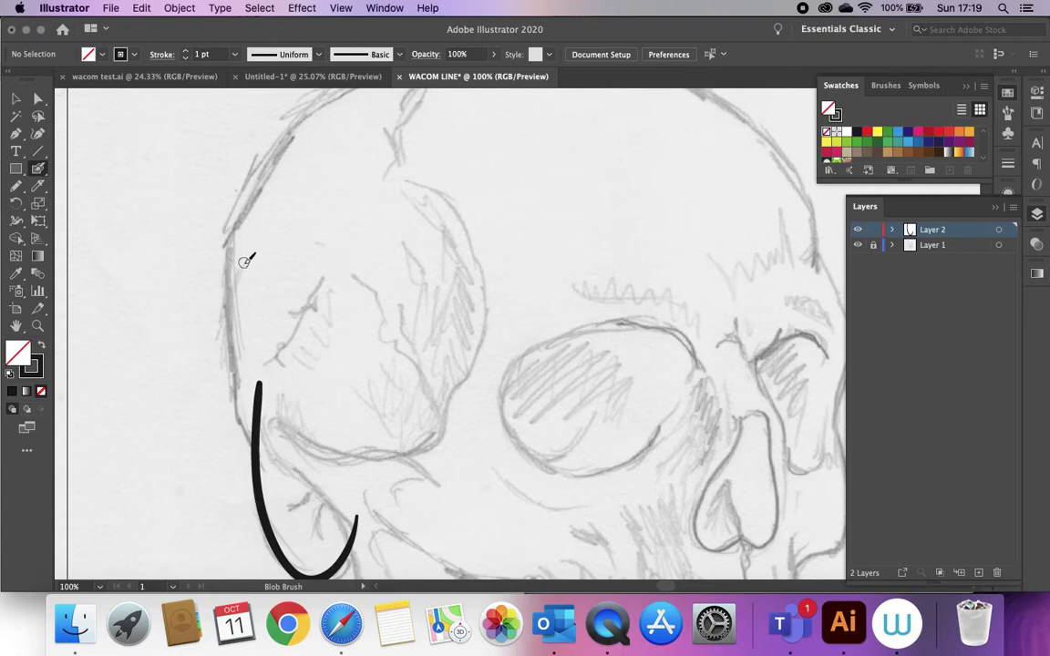
Step: Ink the side and back of the cranium with two strokes, from the bone behind the jaw up towards the crown
mouse_move(237, 273)
left_mouse_down()
mouse_move(225, 349)
mouse_move(232, 387)
mouse_move(274, 458)
left_mouse_up()
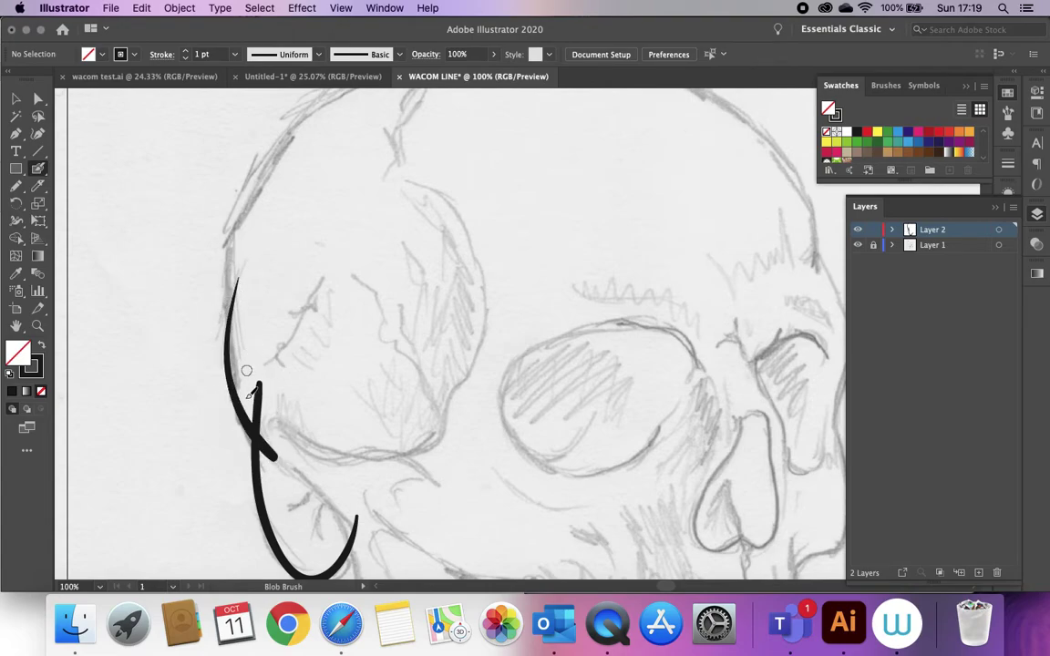
scroll(274, 346, "up", 5)
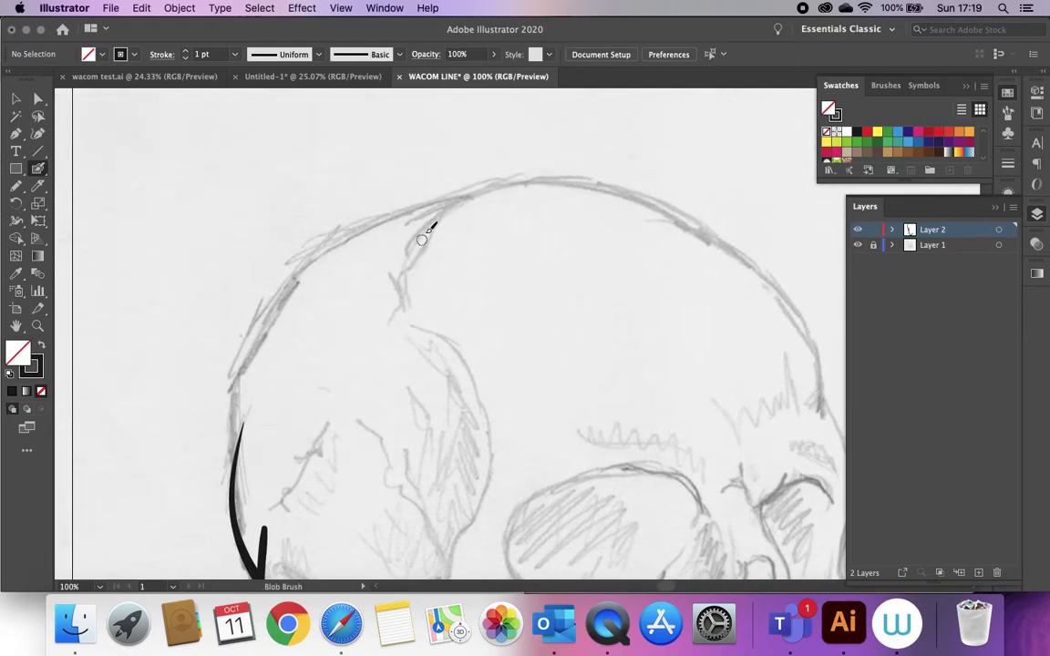
mouse_move(479, 197)
left_mouse_down()
mouse_move(436, 199)
mouse_move(341, 234)
mouse_move(296, 276)
mouse_move(250, 340)
mouse_move(238, 383)
mouse_move(229, 428)
mouse_move(240, 469)
left_mouse_up()
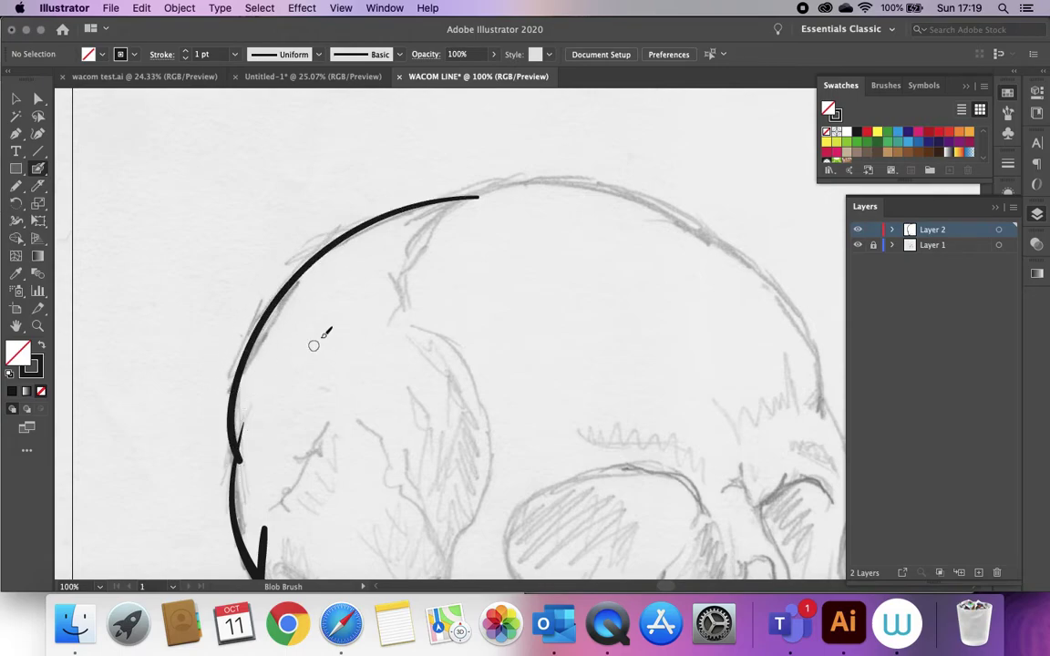
Step: Ink the skull's outer contour from the crown over the forehead and down the far side of the face to the upper teeth
left_click_drag(391, 302, 204, 316)
mouse_move(211, 239)
left_mouse_down()
mouse_move(319, 206)
mouse_move(379, 202)
mouse_move(443, 223)
mouse_move(566, 288)
mouse_move(616, 339)
mouse_move(627, 417)
left_mouse_up()
left_click_drag(391, 361, 193, 146)
mouse_move(418, 164)
left_mouse_down()
mouse_move(479, 272)
mouse_move(456, 350)
mouse_move(470, 448)
mouse_move(451, 494)
mouse_move(428, 501)
mouse_move(396, 526)
left_mouse_up()
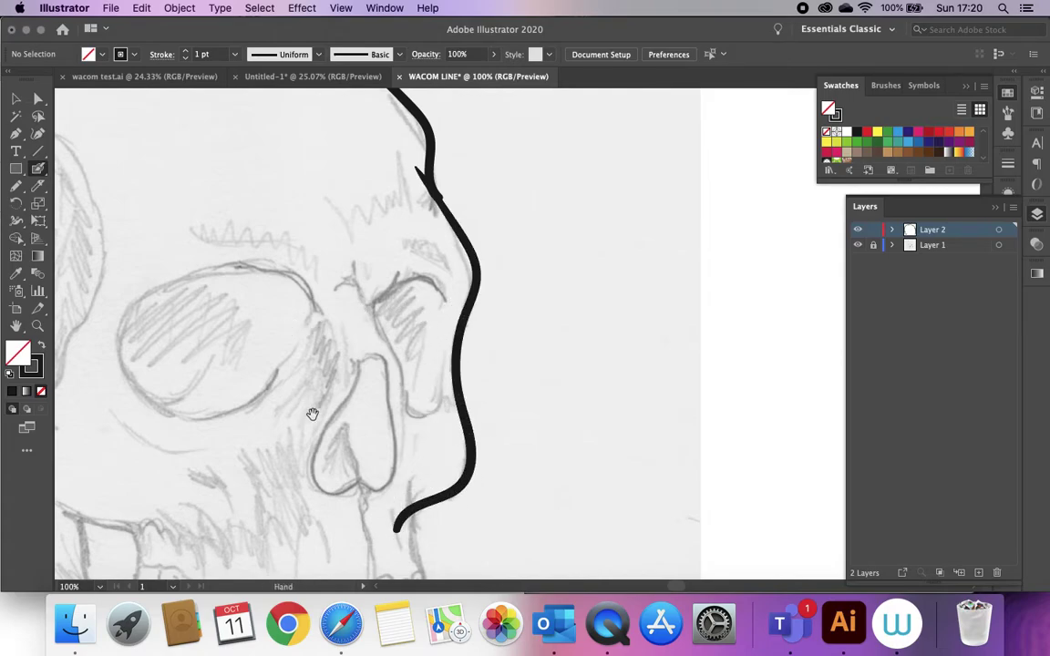
left_click_drag(305, 413, 407, 243)
mouse_move(481, 319)
left_mouse_down()
mouse_move(476, 375)
mouse_move(499, 432)
mouse_move(483, 467)
left_mouse_up()
Step: Ink the lower edge of the near cheekbone and the outline of the gap behind the upper teeth
left_click_drag(228, 328, 450, 368)
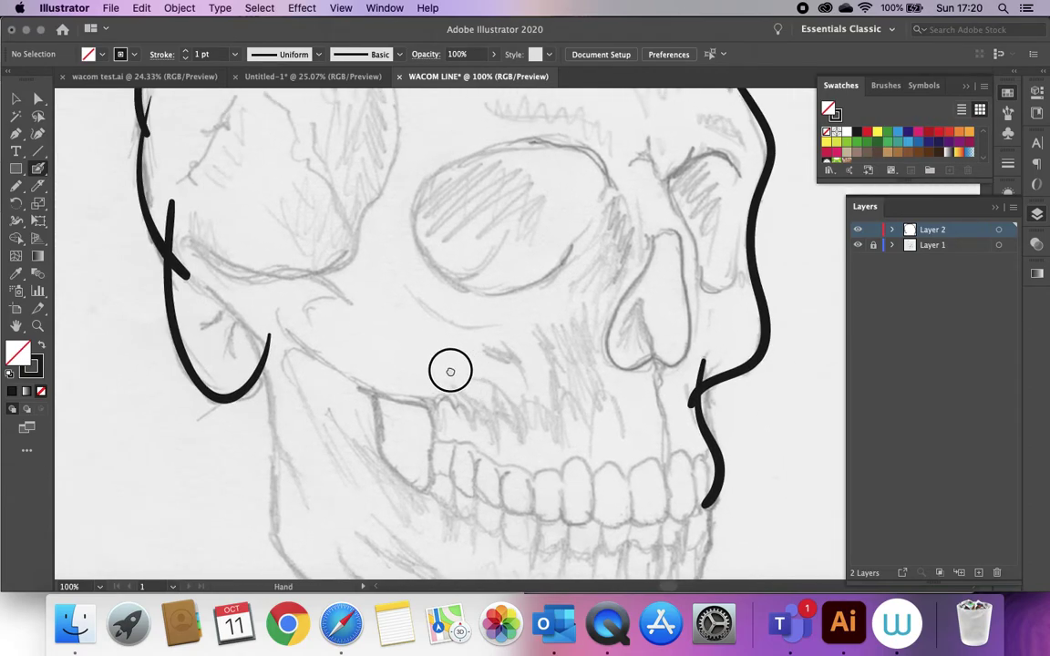
mouse_move(296, 344)
left_mouse_down()
mouse_move(346, 377)
mouse_move(407, 395)
mouse_move(438, 434)
mouse_move(426, 483)
mouse_move(406, 478)
mouse_move(378, 429)
mouse_move(377, 362)
left_mouse_up()
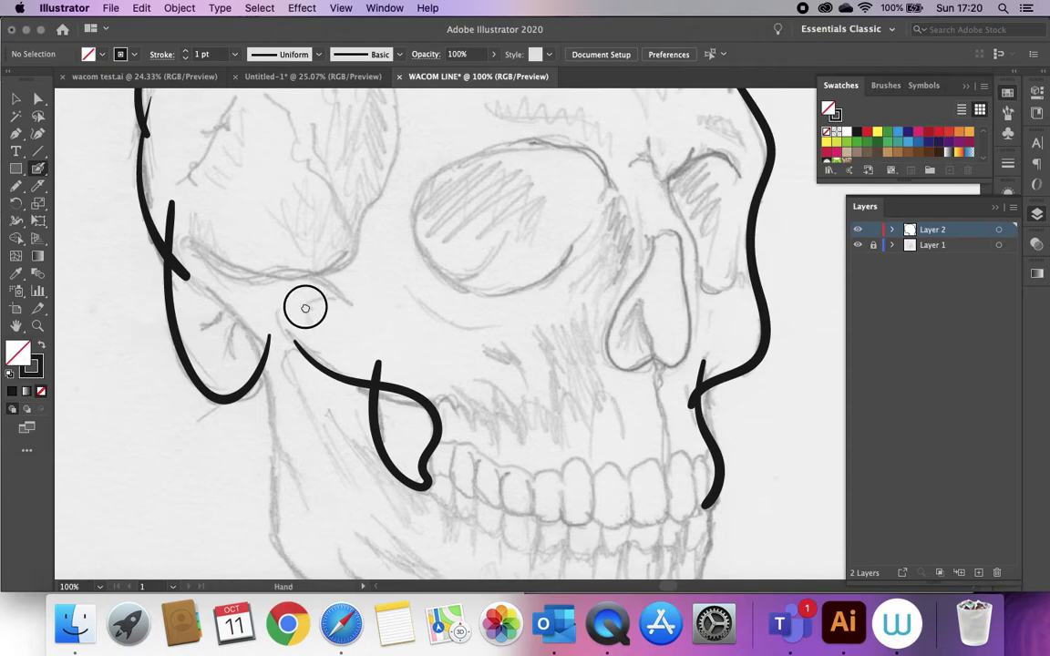
Step: Ink the temple hollow's lower edge, its side towards the eye socket and its upper curve
scroll(304, 300, "up", 3)
scroll(305, 300, "left", 2)
mouse_move(234, 319)
left_mouse_down()
mouse_move(293, 359)
mouse_move(380, 375)
left_mouse_up()
mouse_move(303, 369)
left_mouse_down()
mouse_move(374, 347)
mouse_move(401, 307)
mouse_move(431, 248)
mouse_move(432, 121)
left_mouse_up()
key("space")
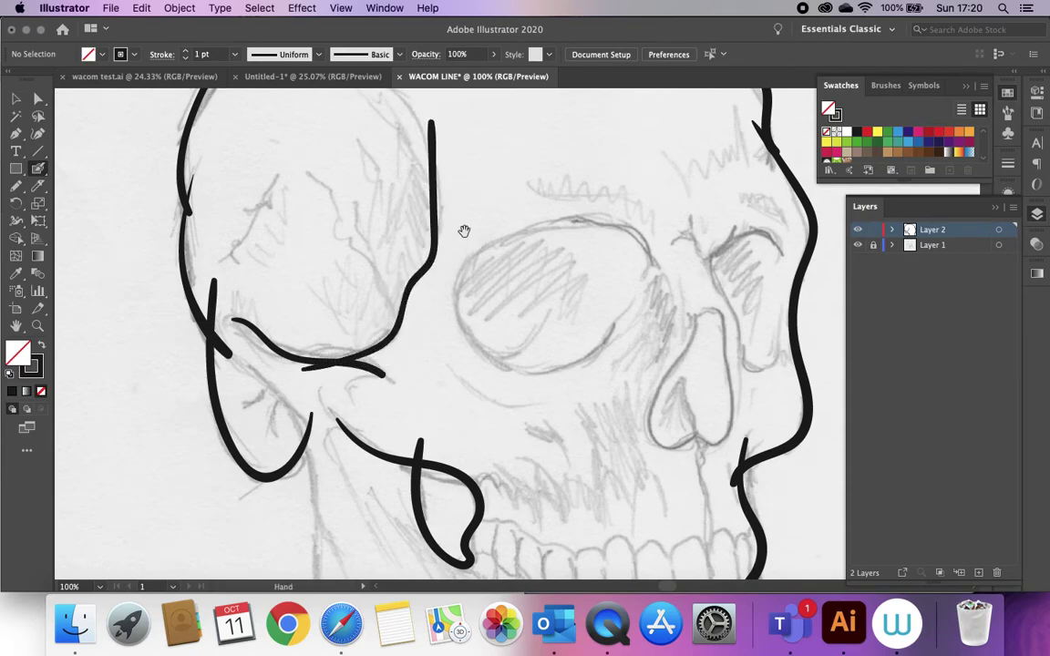
left_click_drag(462, 235, 421, 369)
left_click_drag(334, 217, 391, 269)
Step: Ink the outlines of both eye sockets, adding a short curve inside the near socket's lower rim
scroll(332, 260, "up", 4)
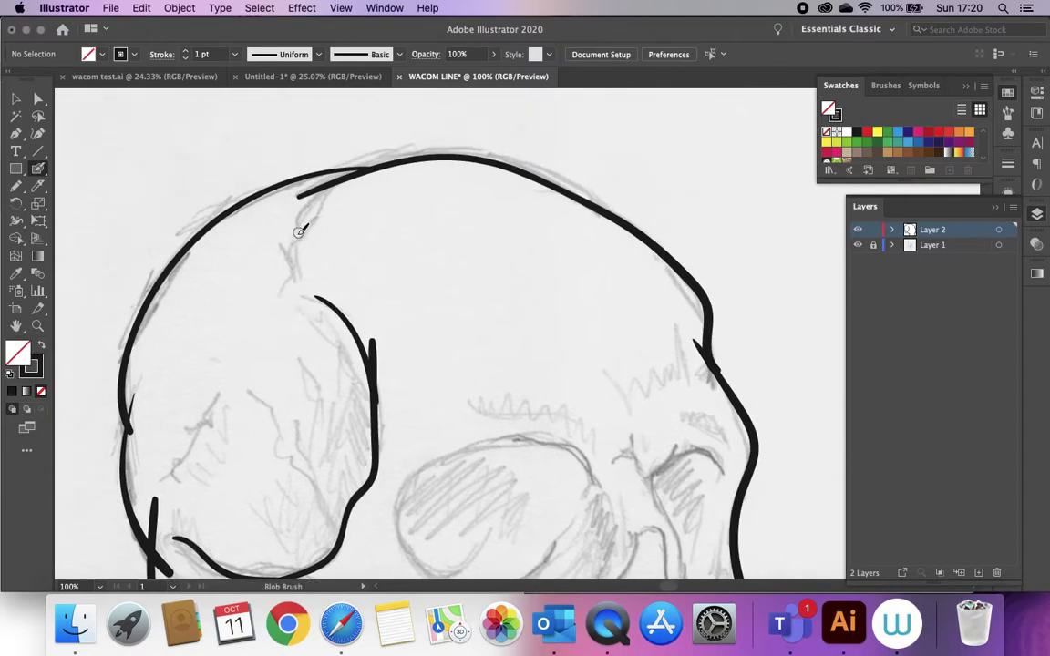
mouse_move(284, 394)
left_mouse_down()
mouse_move(227, 225)
mouse_move(305, 178)
mouse_move(321, 129)
left_mouse_up()
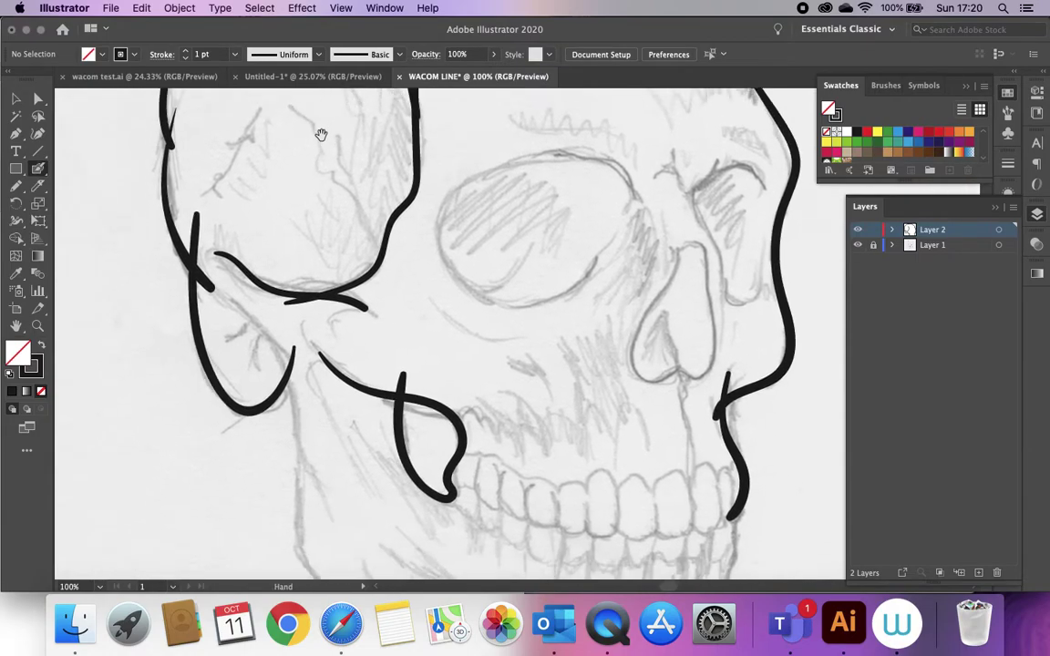
mouse_move(264, 240)
left_mouse_down()
mouse_move(141, 276)
mouse_move(140, 340)
mouse_move(98, 381)
left_mouse_up()
left_click_drag(389, 299, 292, 258)
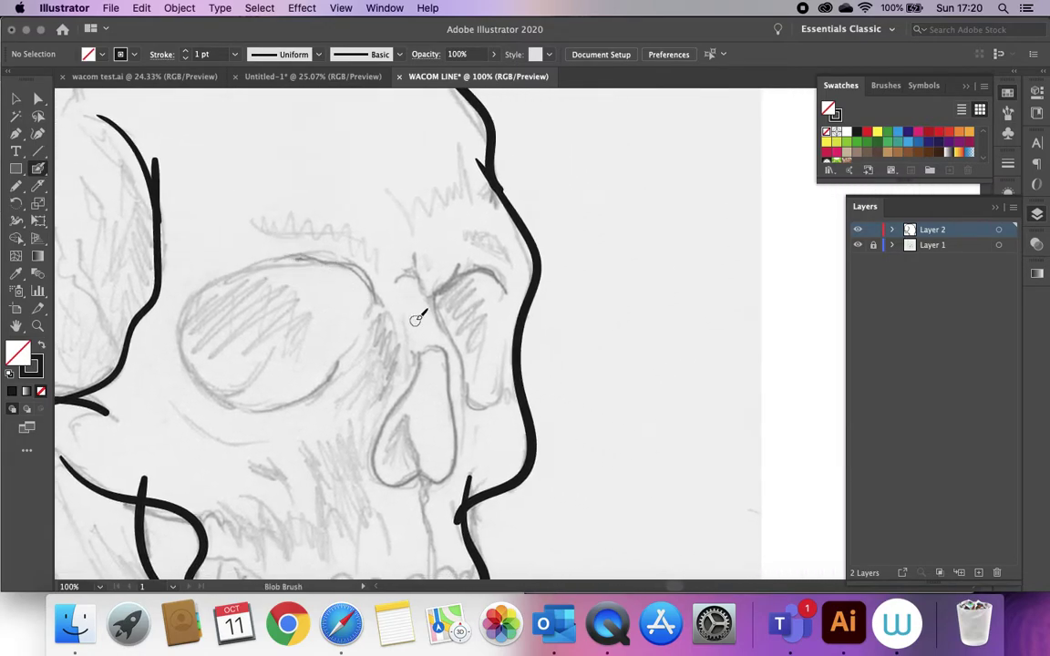
key("bracketright")
key("bracketright")
key("bracketright")
key("bracketright")
mouse_move(346, 265)
left_mouse_down()
mouse_move(290, 258)
mouse_move(222, 269)
mouse_move(180, 333)
mouse_move(213, 383)
mouse_move(239, 400)
mouse_move(335, 369)
left_mouse_up()
left_click_drag(203, 398, 272, 372)
mouse_move(392, 376)
left_mouse_down()
mouse_move(356, 352)
mouse_move(405, 272)
left_mouse_up()
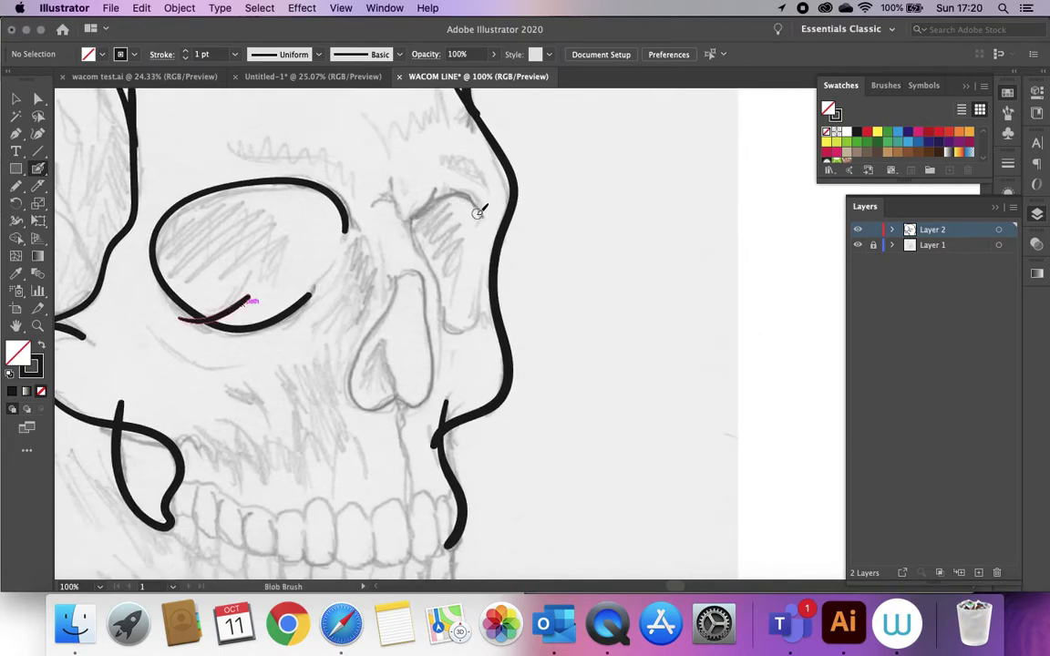
mouse_move(476, 213)
left_mouse_down()
mouse_move(430, 198)
mouse_move(409, 225)
mouse_move(439, 319)
mouse_move(456, 332)
mouse_move(478, 287)
left_mouse_up()
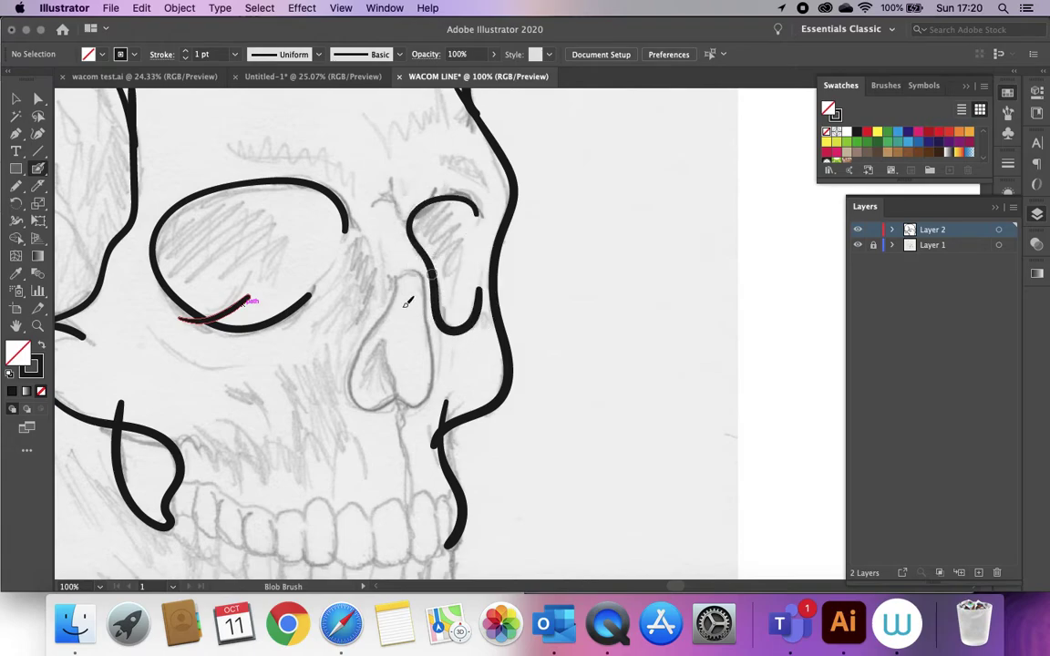
Step: Ink the nasal cavity's outline, undoing and repainting its stroke over the top and down the far side
mouse_move(395, 281)
left_mouse_down()
mouse_move(355, 364)
mouse_move(353, 401)
mouse_move(391, 391)
mouse_move(405, 401)
mouse_move(424, 391)
mouse_move(440, 352)
mouse_move(430, 289)
mouse_move(403, 265)
mouse_move(372, 298)
left_mouse_up()
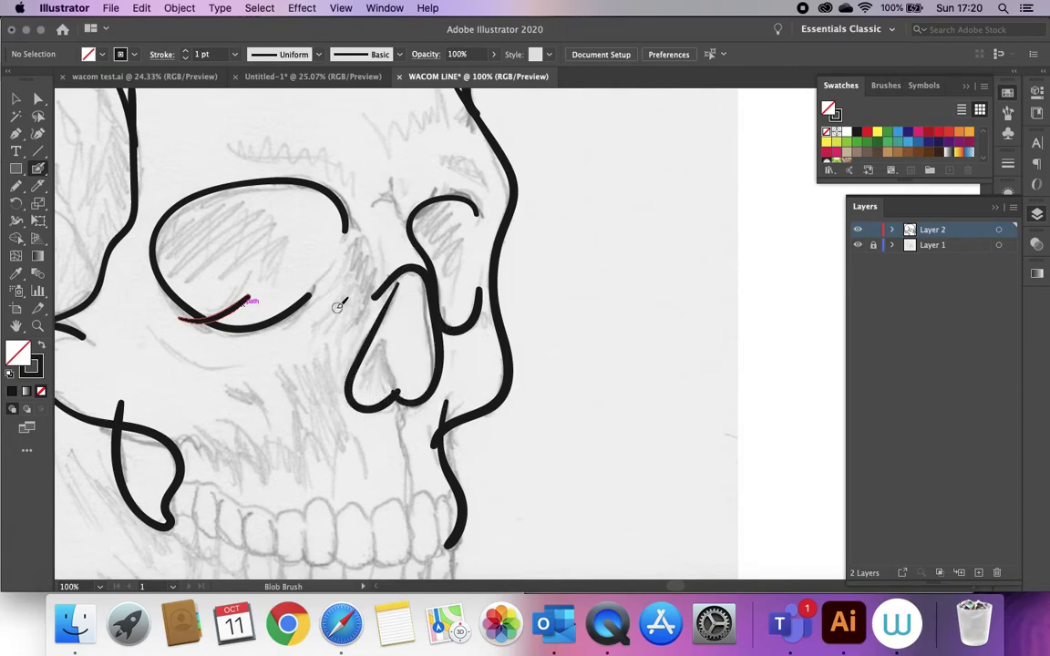
key("super+z")
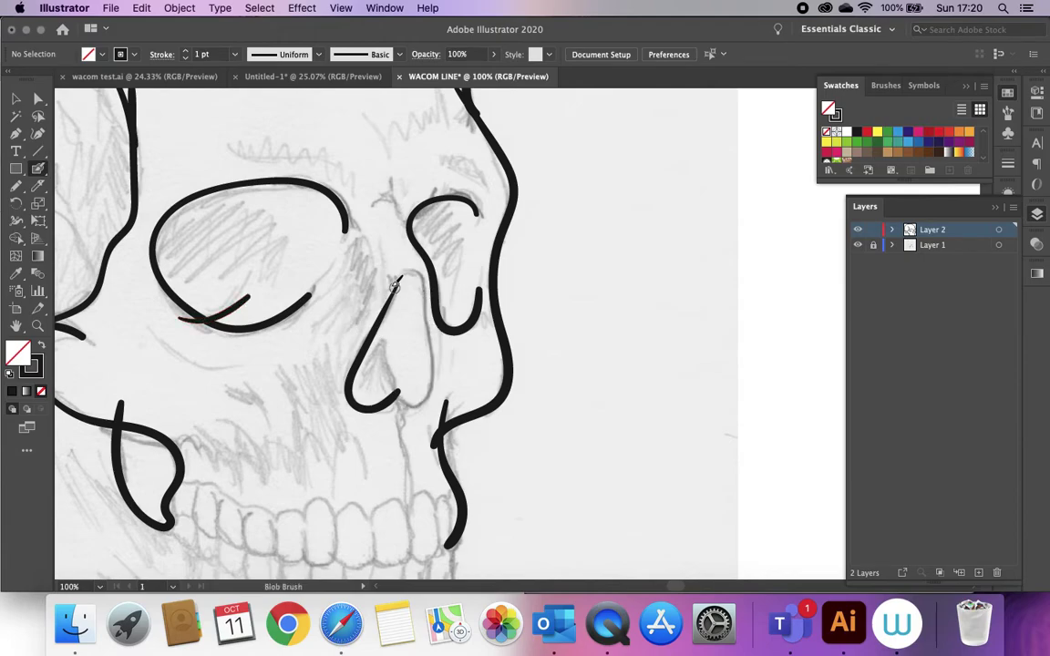
mouse_move(380, 287)
left_mouse_down()
mouse_move(420, 288)
mouse_move(429, 340)
mouse_move(427, 386)
mouse_move(389, 390)
left_mouse_up()
mouse_move(276, 418)
left_mouse_down()
mouse_move(423, 446)
mouse_move(521, 546)
mouse_move(380, 586)
mouse_move(516, 555)
mouse_move(446, 624)
left_mouse_up()
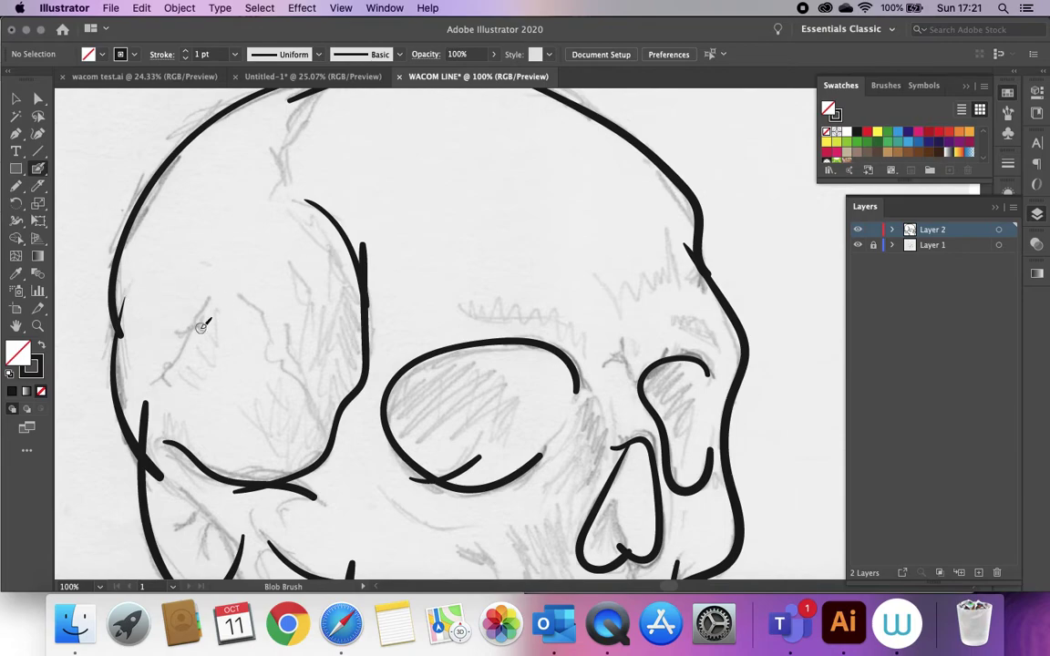
scroll(201, 326, "down", 3)
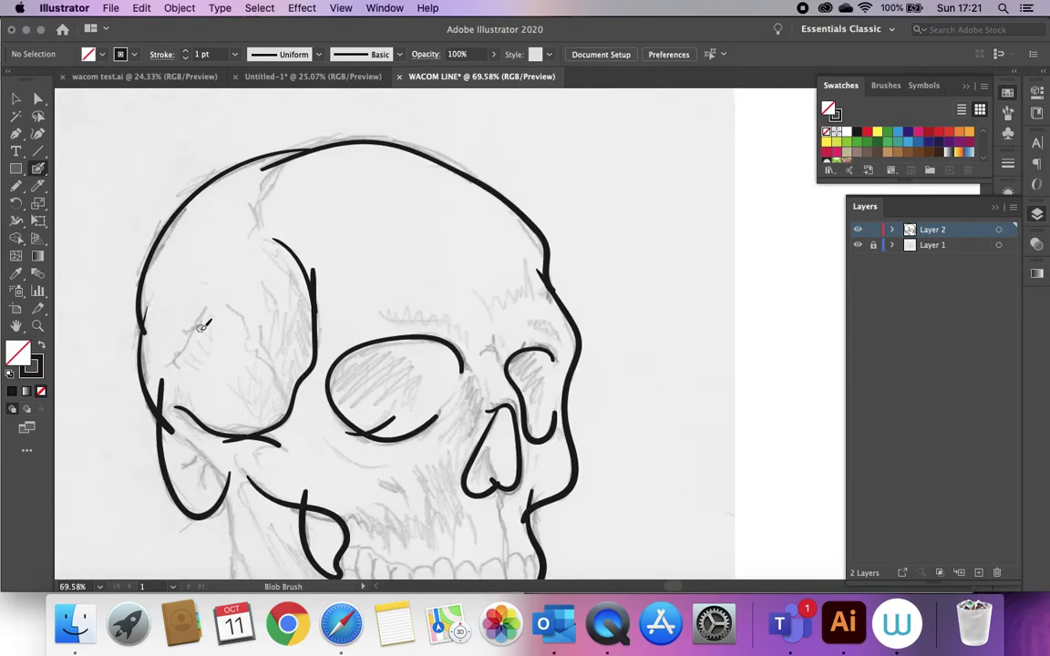
Step: Select all the ink strokes and trim the thick overlapping stroke end at the back of the cranium with Shape Builder
scroll(202, 326, "down", 2)
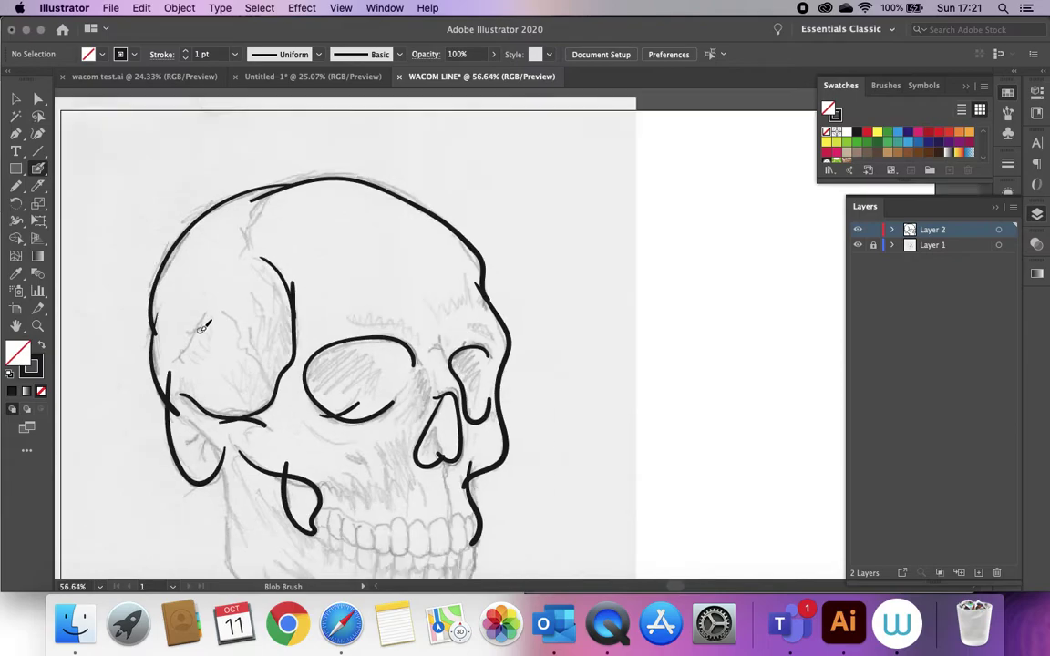
left_click(17, 98)
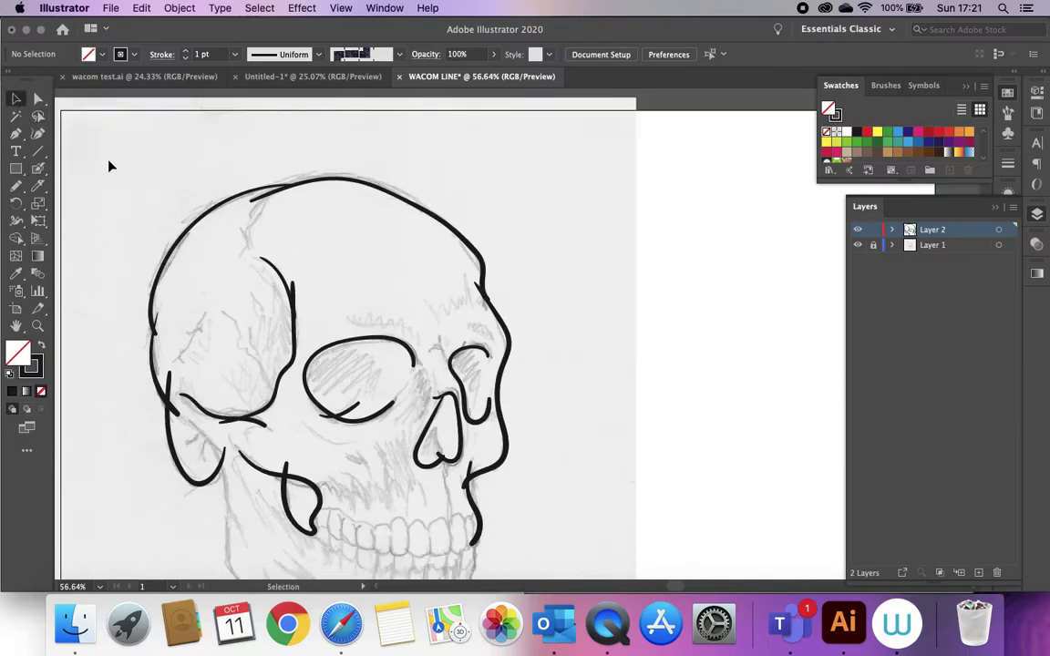
scroll(112, 160, "left", 3)
scroll(113, 159, "down", 1)
left_click_drag(148, 116, 706, 552)
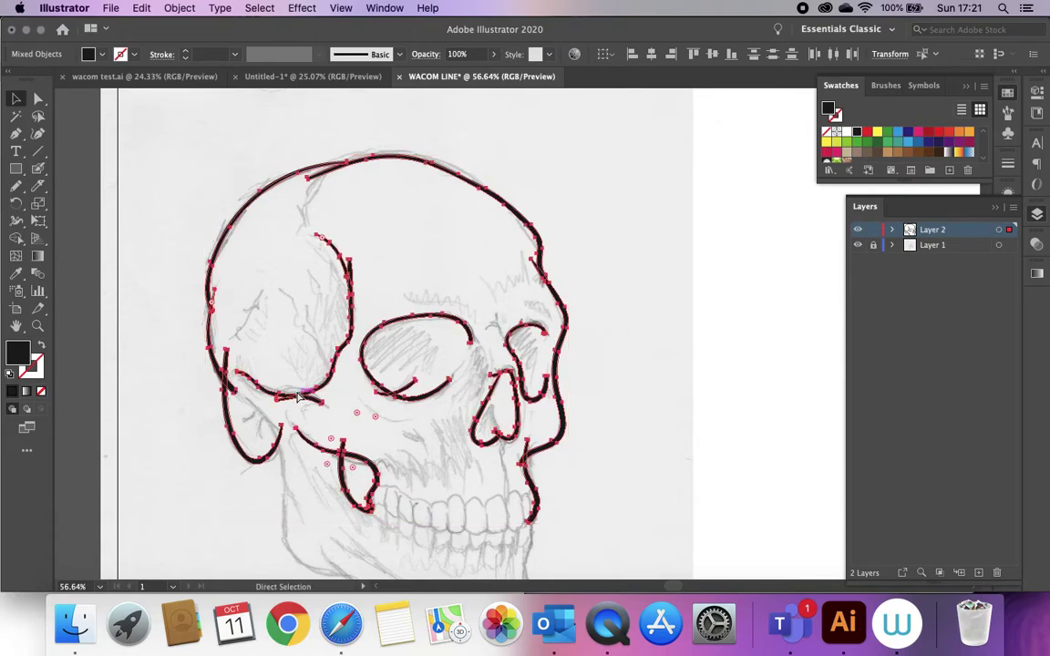
key("super+1")
scroll(296, 397, "down", 2)
scroll(296, 396, "down", 2)
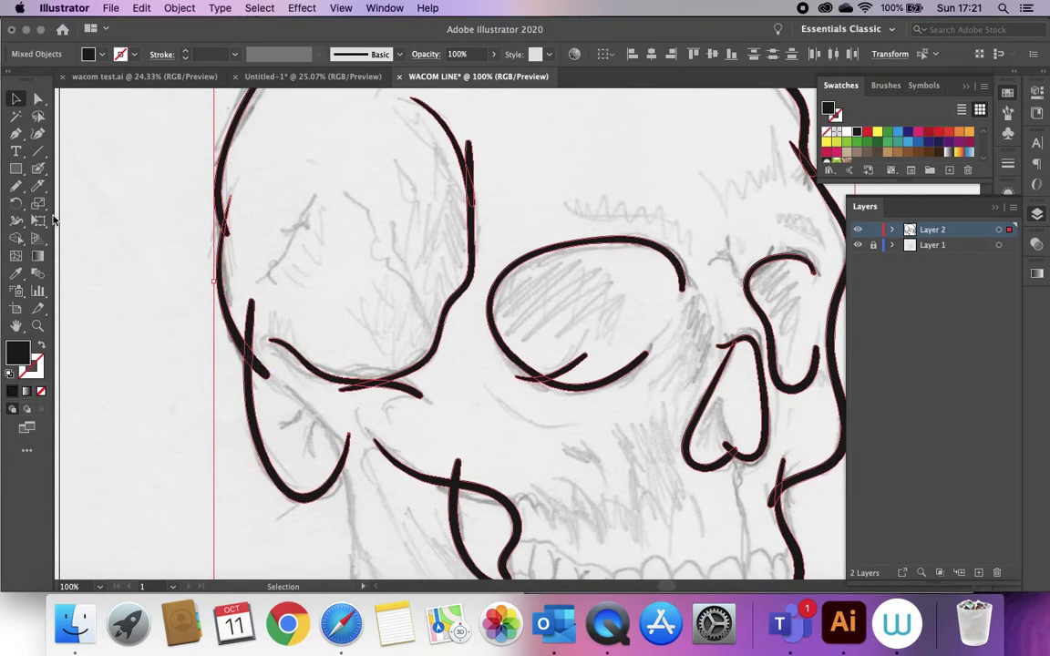
left_click(16, 238)
scroll(236, 244, "up", 1)
scroll(237, 245, "up", 4)
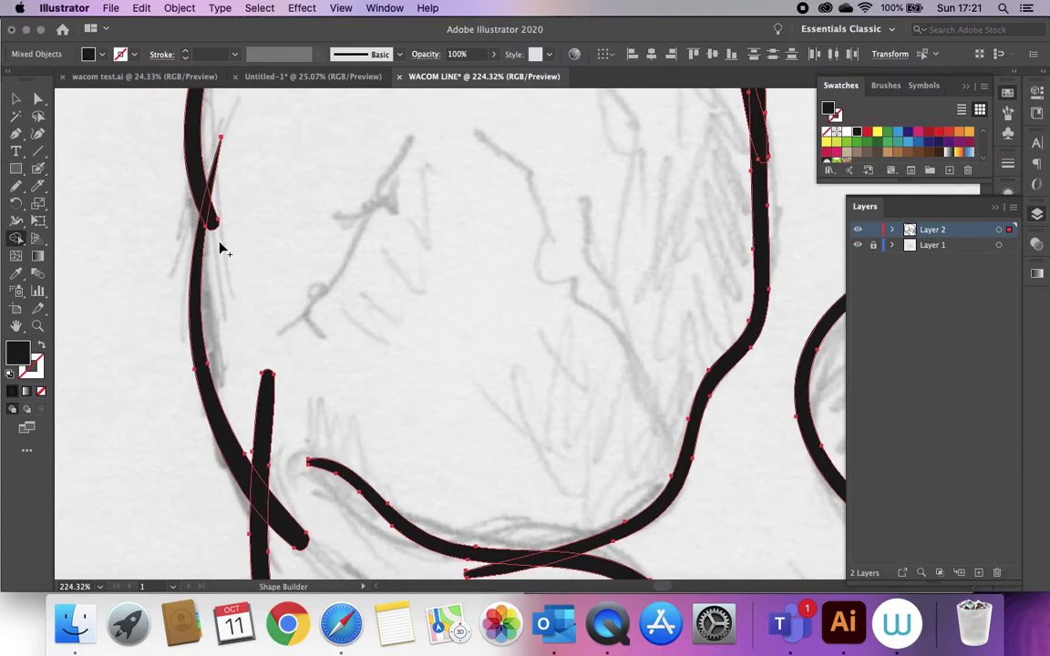
left_click(213, 224, "alt")
Step: Trim the stub above the crossing behind the ear and the temple hollow's overhanging lower tail
scroll(262, 375, "down", 5)
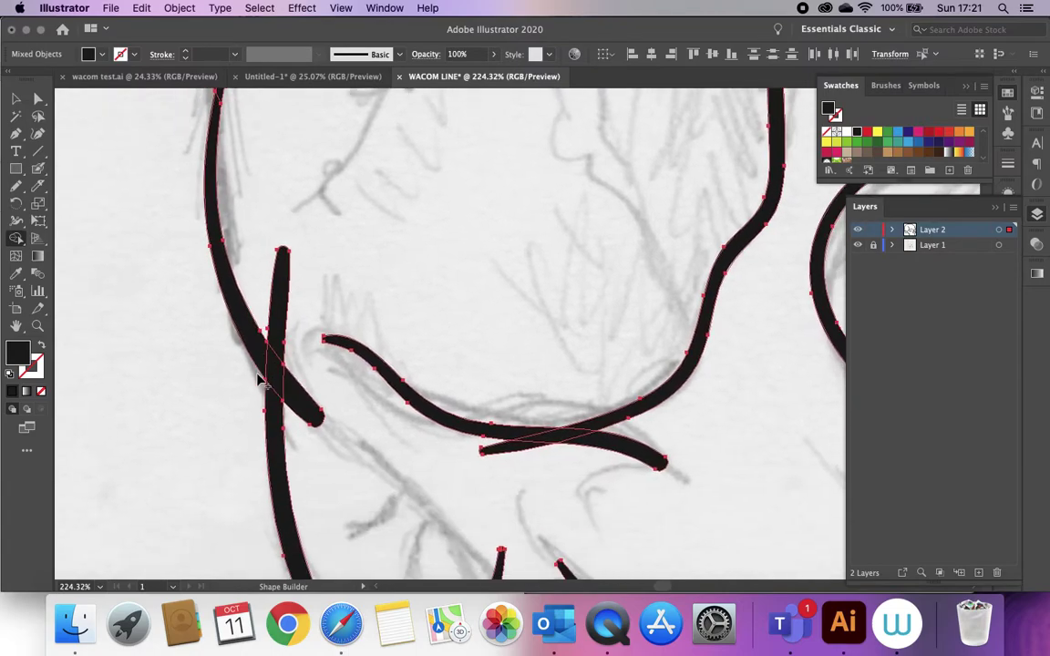
left_click(276, 315, "alt")
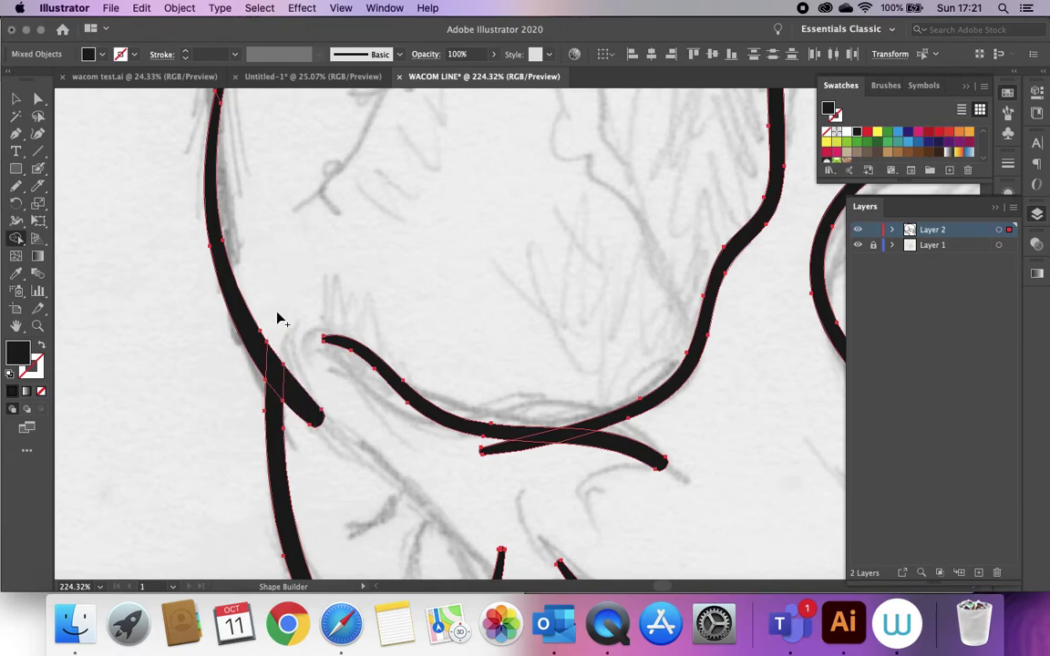
scroll(445, 434, "down", 4)
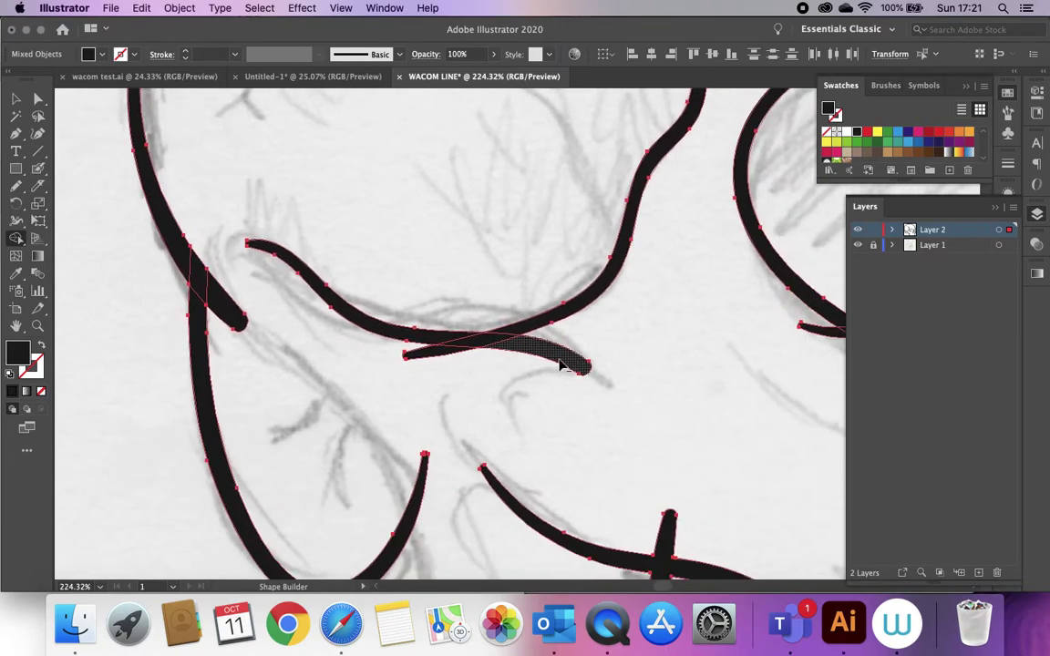
Step: Trim the overhanging end of the short curve in the near eye socket and the stroke end at the nasal cavity's base
scroll(526, 363, "down", 5)
scroll(526, 362, "right", 2)
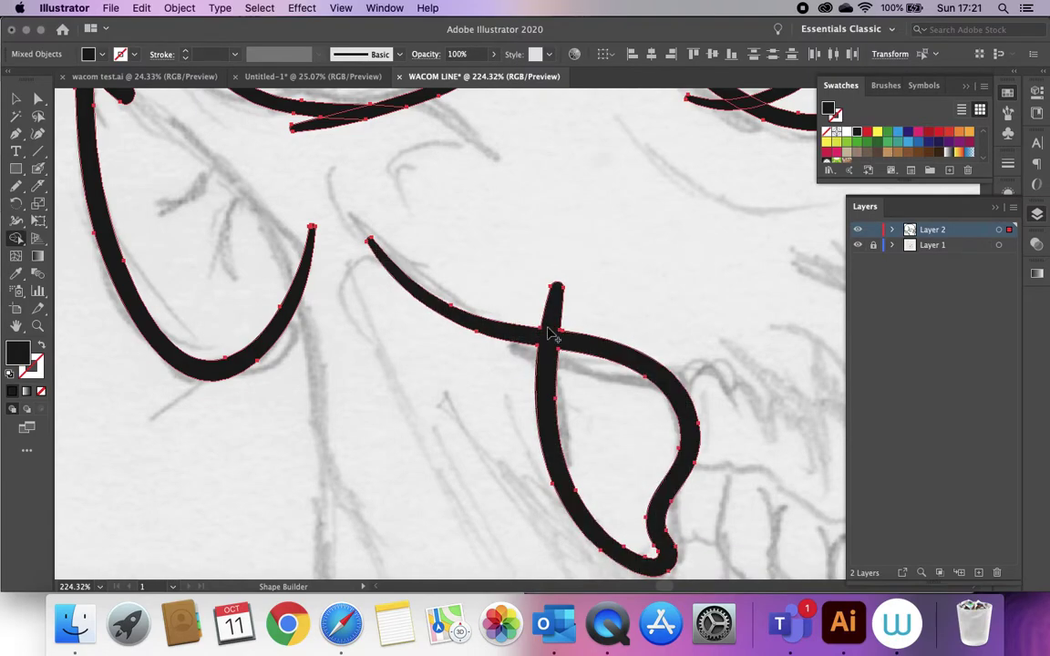
scroll(624, 345, "right", 8)
scroll(625, 344, "up", 3)
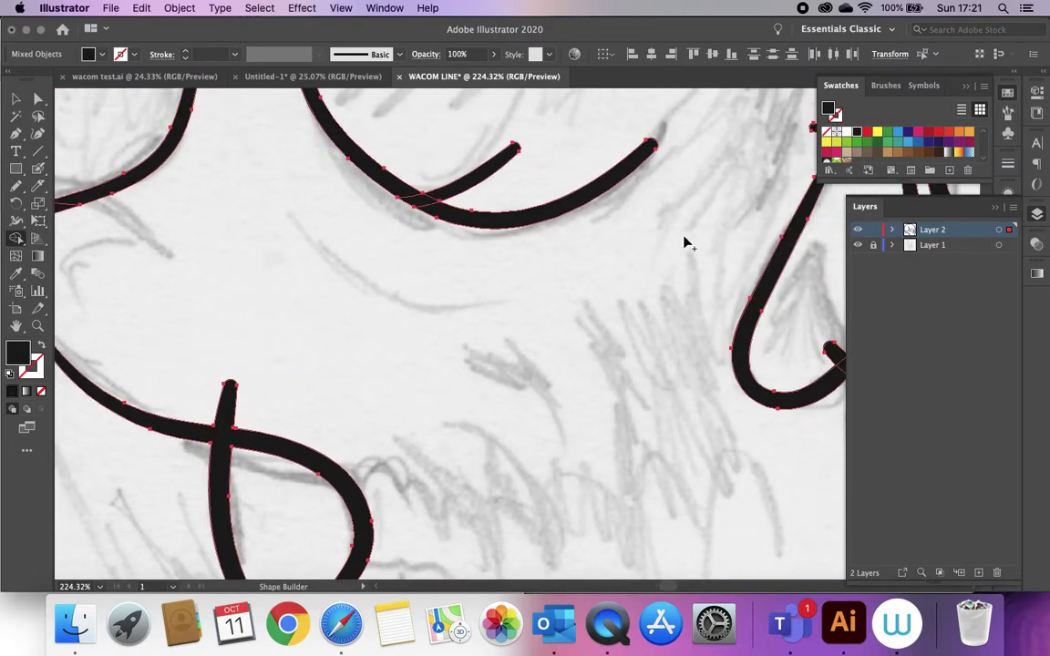
scroll(686, 242, "right", 8)
scroll(686, 241, "up", 4)
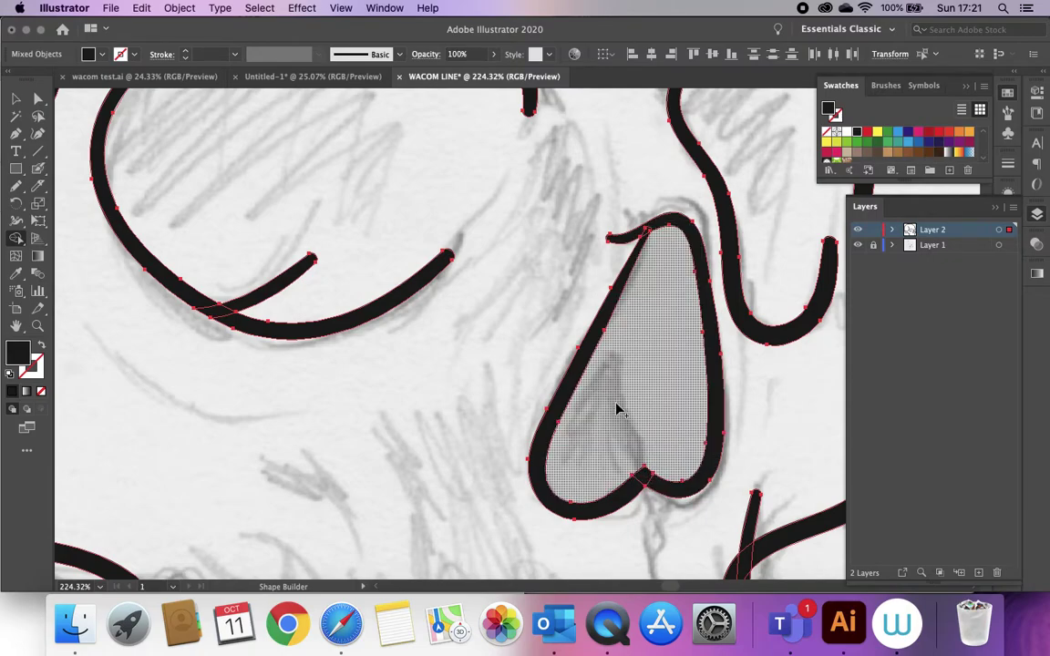
Step: Trim the far cheekbone stroke's end where it overshoots the upper jaw line
scroll(616, 410, "right", 5)
scroll(616, 410, "up", 1)
scroll(644, 363, "down", 3)
scroll(644, 363, "right", 2)
scroll(562, 496, "down", 5)
scroll(574, 499, "up", 3)
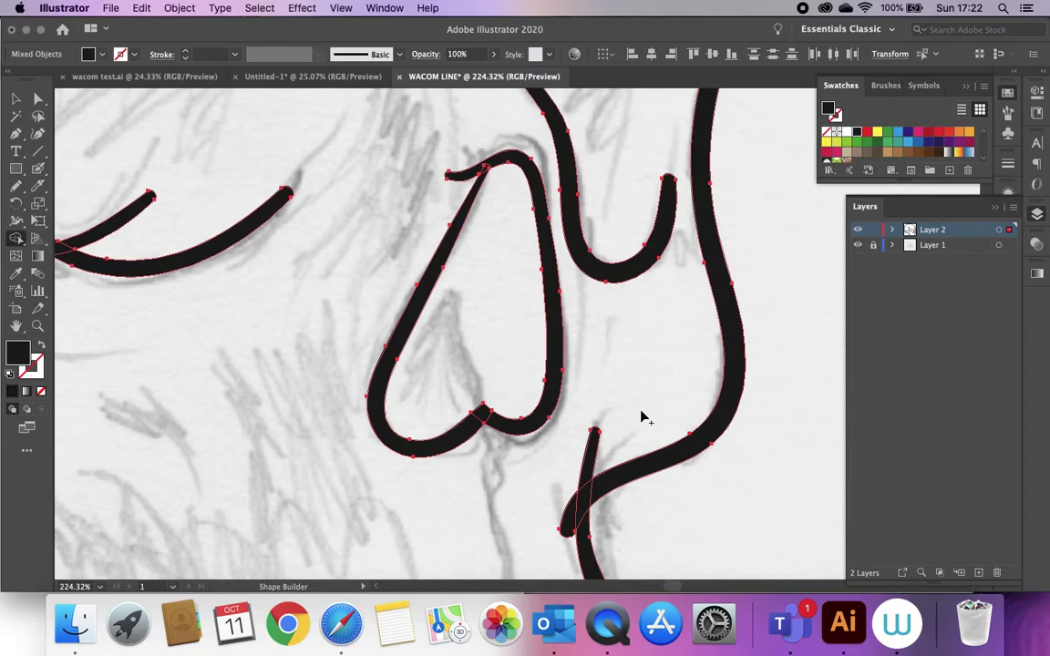
scroll(644, 417, "down", 5)
scroll(644, 417, "left", 1)
scroll(590, 238, "up", 2)
scroll(590, 239, "right", 1)
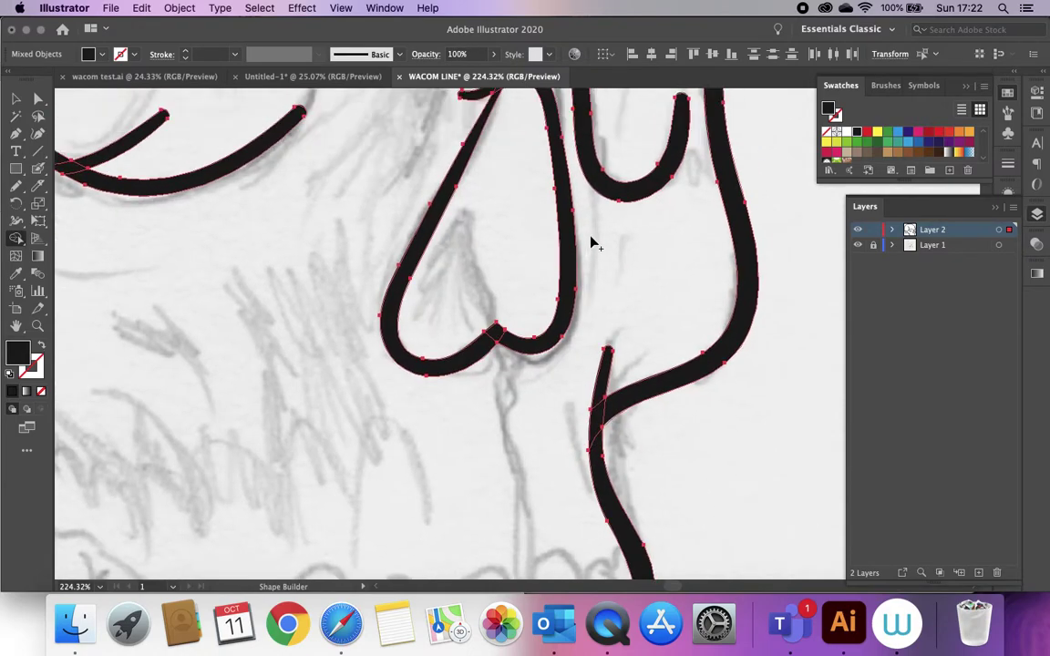
Step: Trim the protruding stroke end where the forehead outline meets the far brow
scroll(592, 242, "down", 10)
scroll(704, 255, "up", 3)
scroll(700, 264, "left", 1)
left_click(700, 346, "alt")
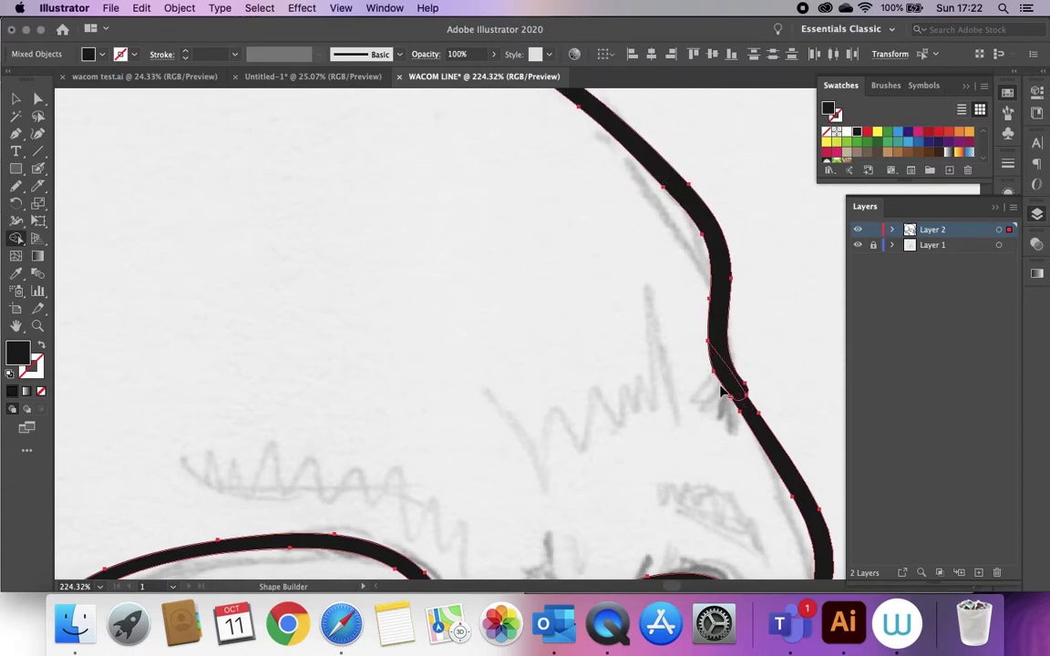
Step: Trim the protruding stroke end where the temple hollow's upper curve joins its side towards the eye socket
scroll(592, 337, "up", 10)
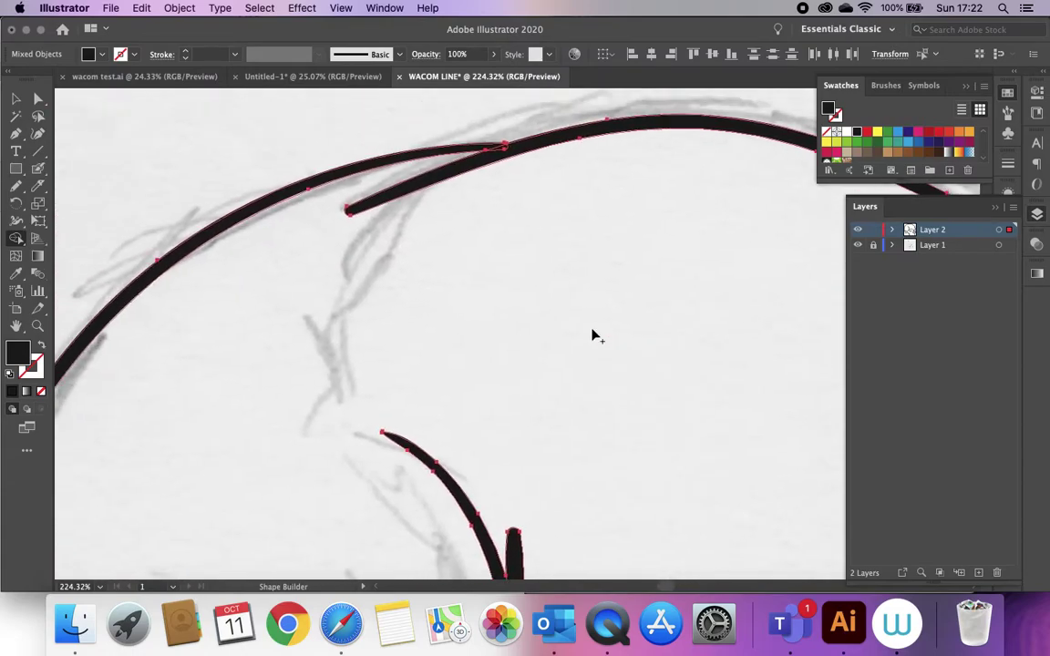
scroll(441, 407, "down", 5)
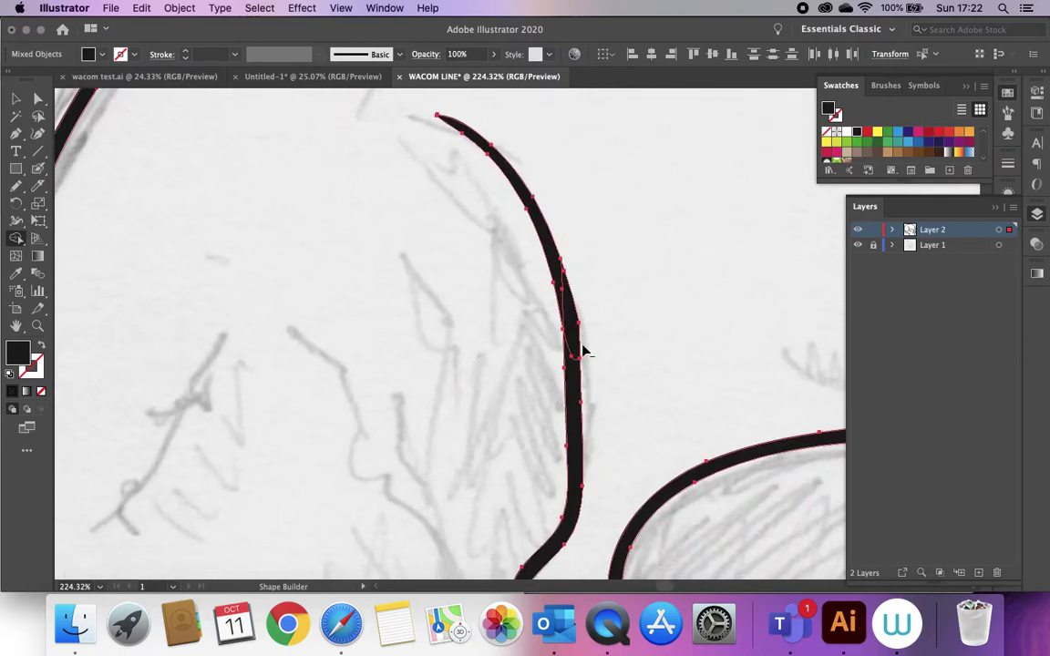
scroll(588, 373, "down", 5)
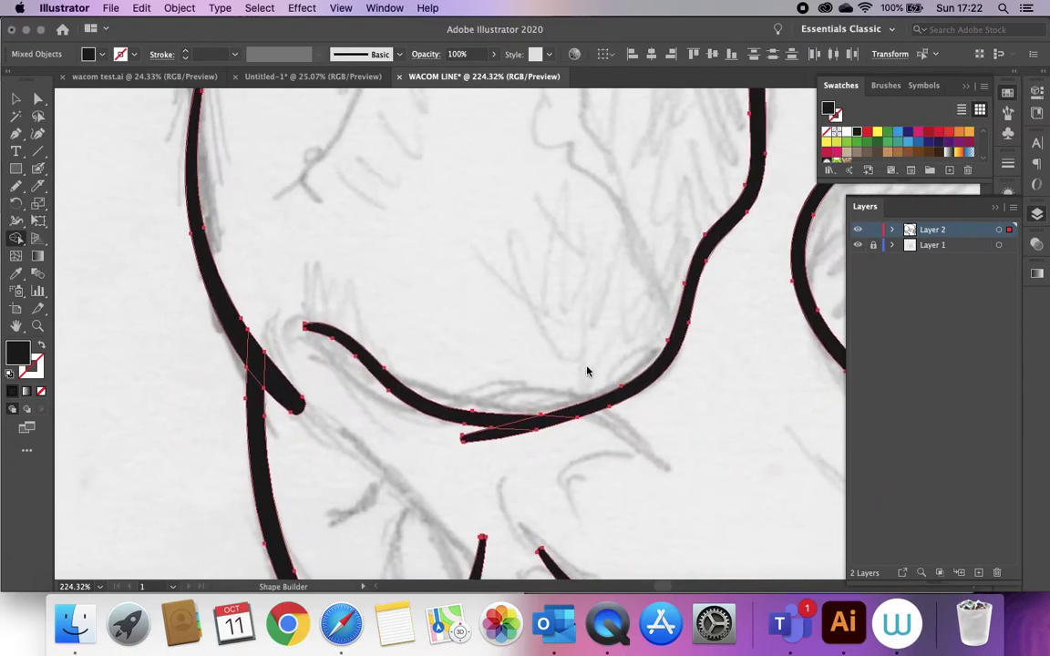
scroll(525, 427, "up", 6)
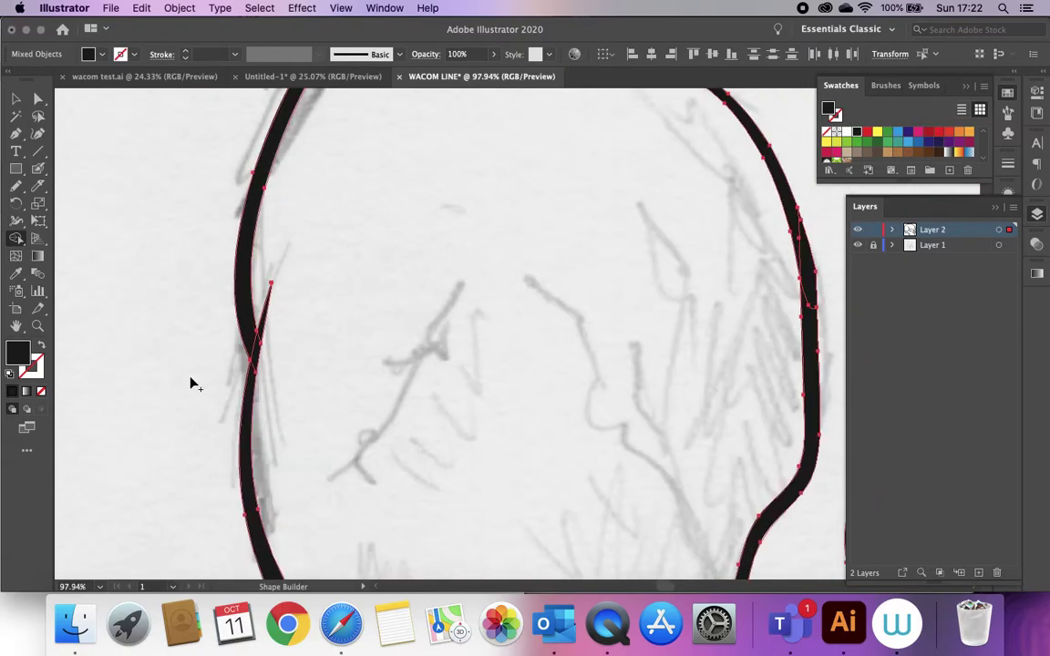
scroll(193, 382, "down", 4)
Step: Try to cut off the stub above the near cheekbone by painting a short Blob Brush stroke across it and using Shape Builder
left_click(38, 169)
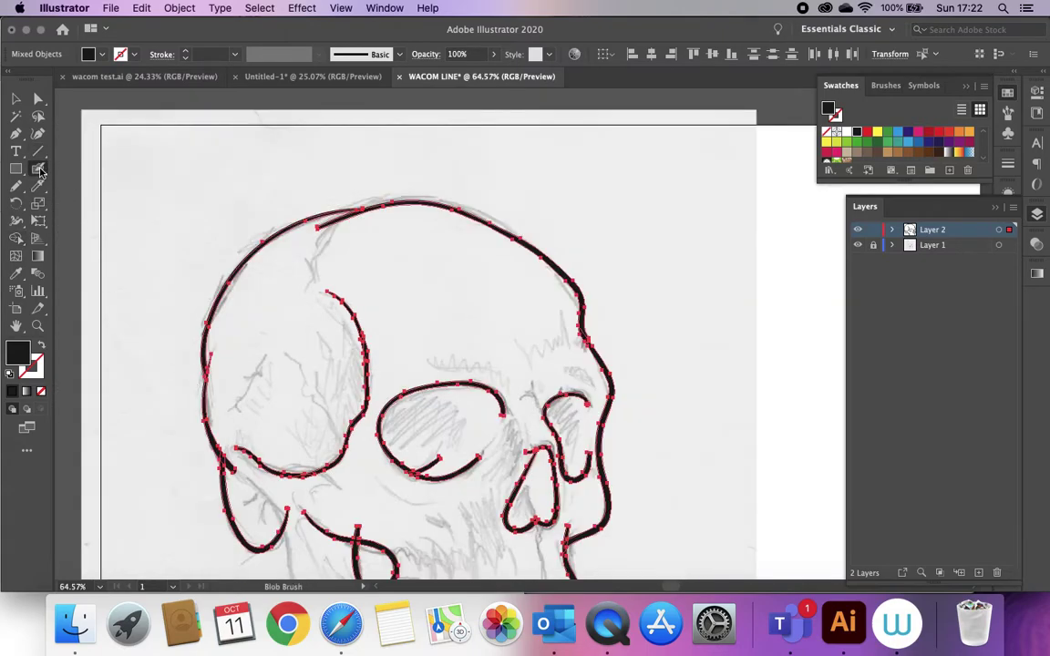
scroll(181, 284, "down", 5)
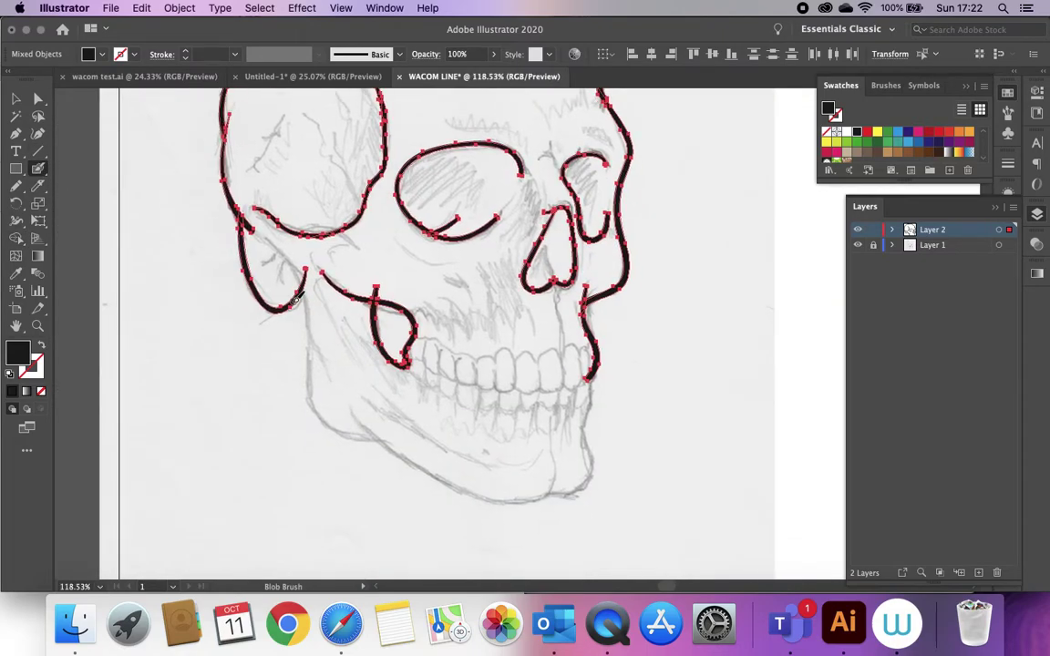
scroll(294, 300, "up", 6)
left_click_drag(487, 213, 613, 223)
left_click(13, 102)
mouse_move(412, 103)
left_mouse_down()
mouse_move(590, 292)
mouse_move(645, 414)
left_mouse_up()
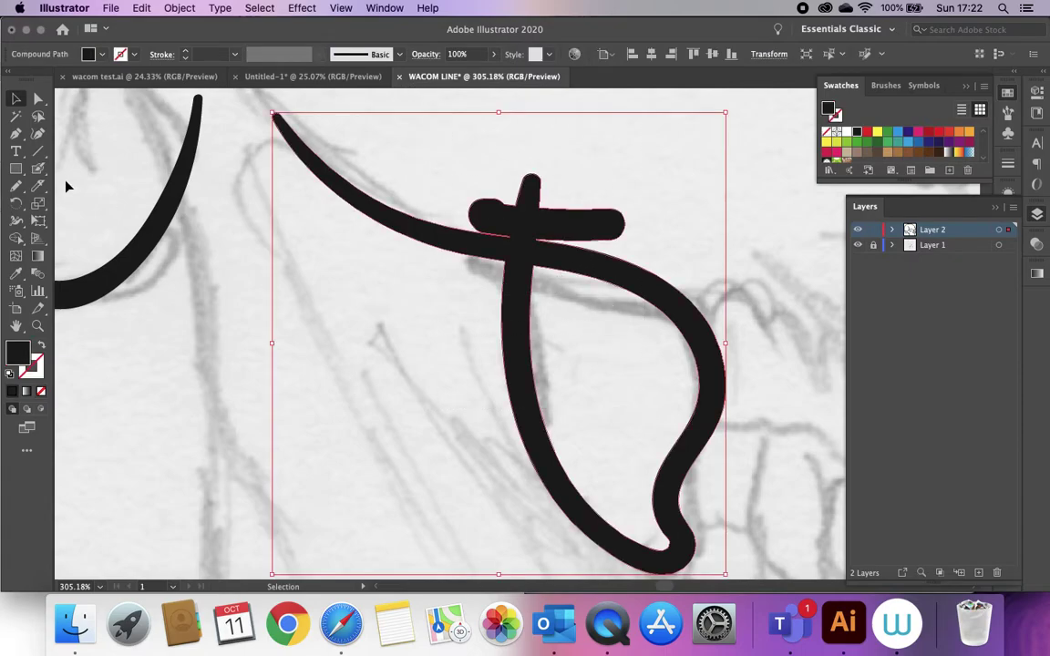
left_click(17, 238)
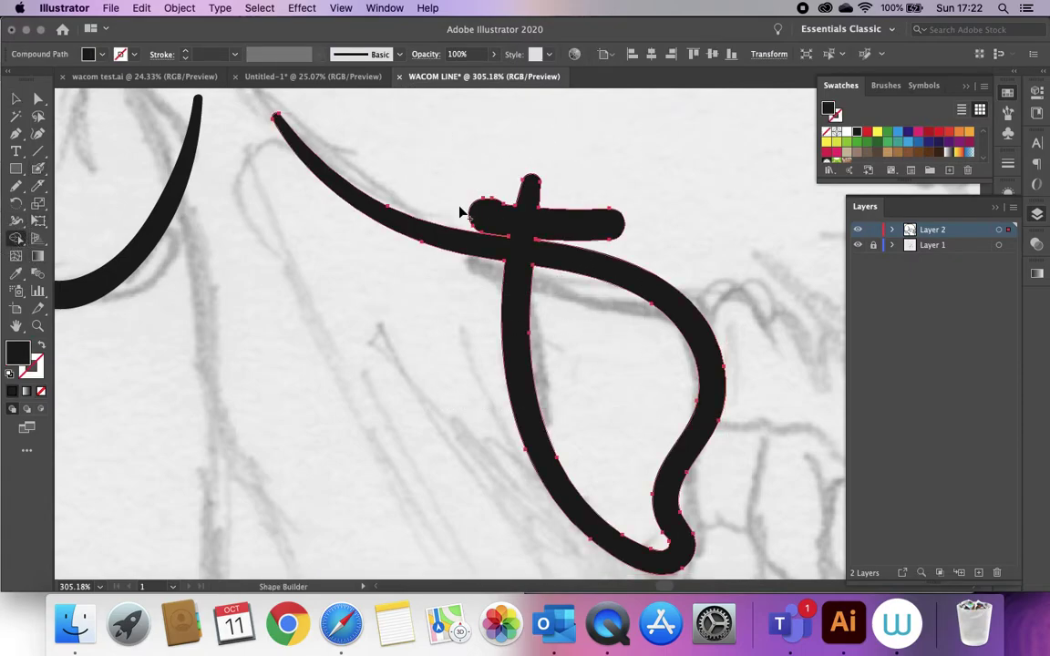
left_click(499, 225, "alt")
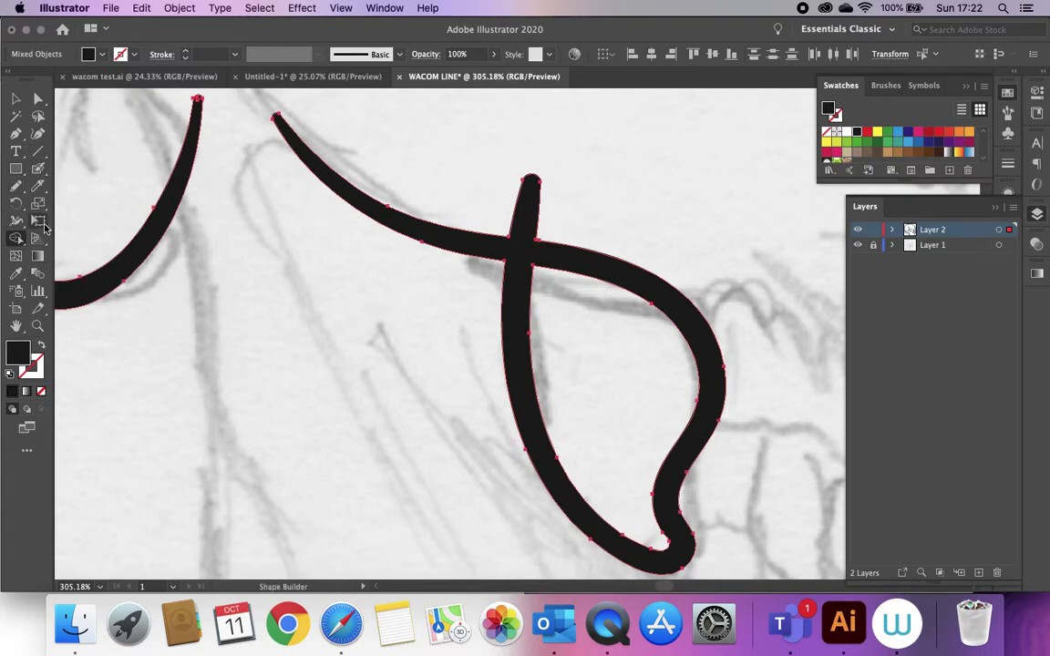
Step: Erase the stub sticking up above the near cheekbone's lower edge with the Eraser
left_click_drag(38, 185, 75, 183)
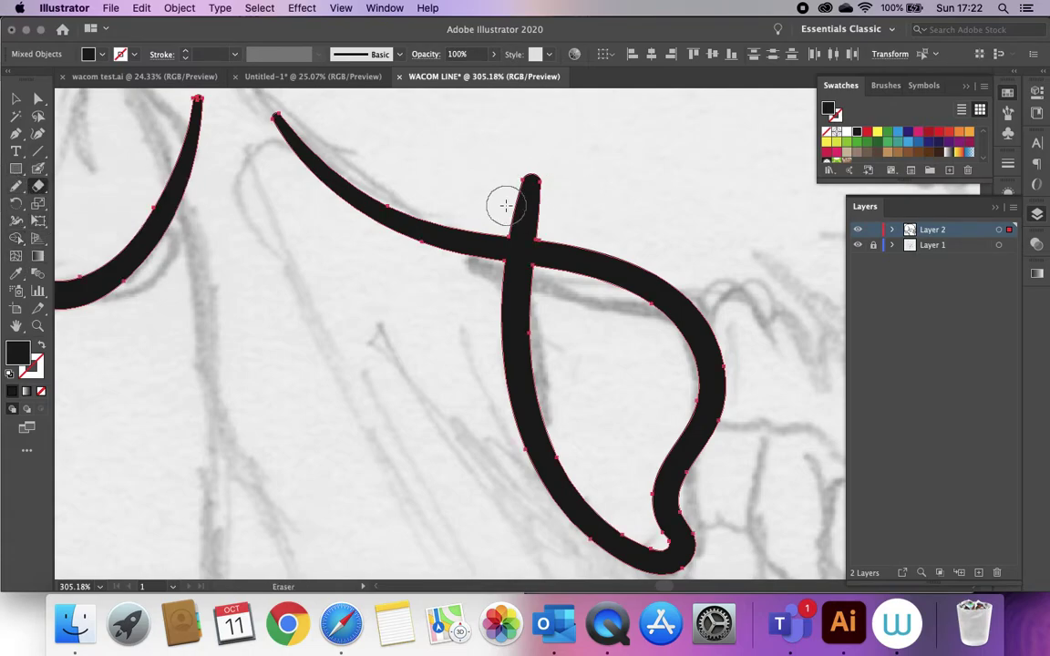
left_click_drag(499, 213, 570, 218)
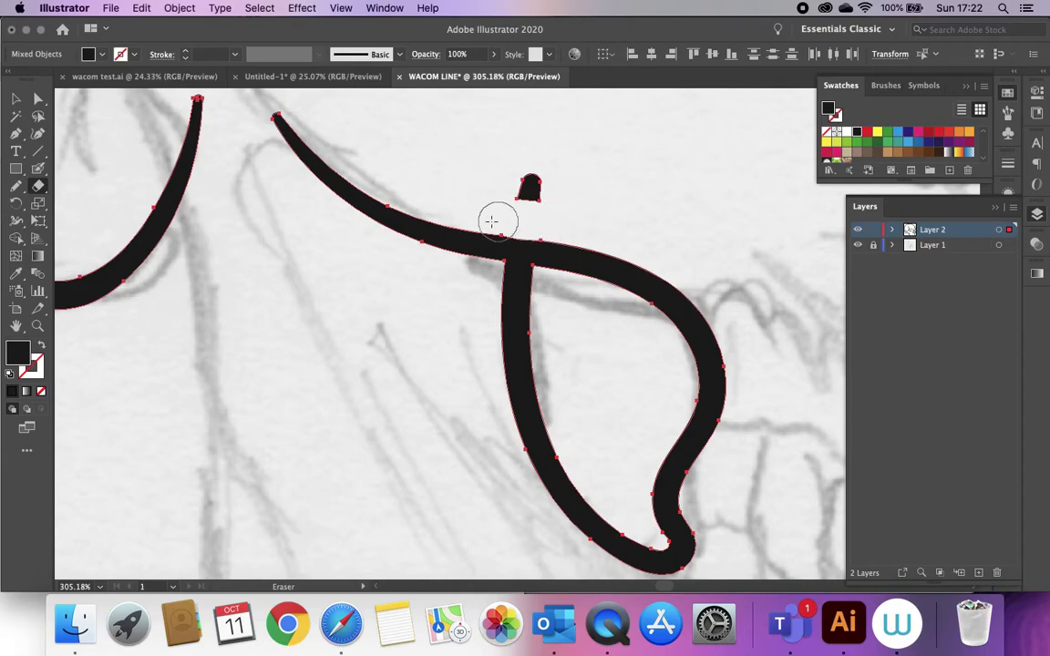
left_click_drag(538, 176, 492, 194)
left_click(16, 98)
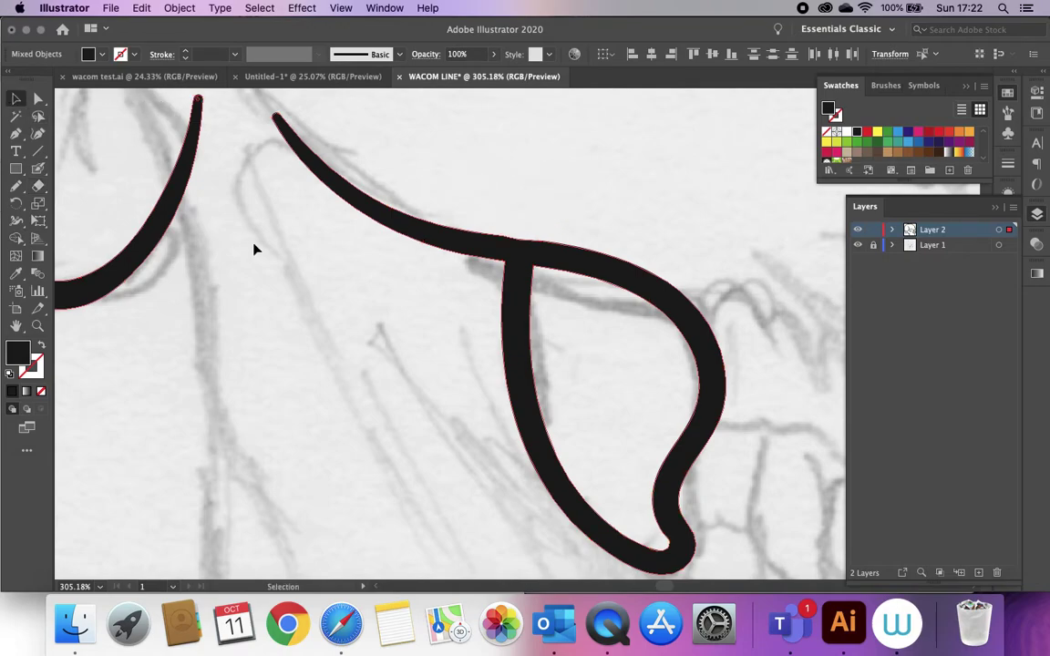
Step: Erase the hooked stroke end beside the top of the nasal cavity and deselect the artwork
scroll(246, 252, "down", 3)
scroll(234, 254, "right", 5)
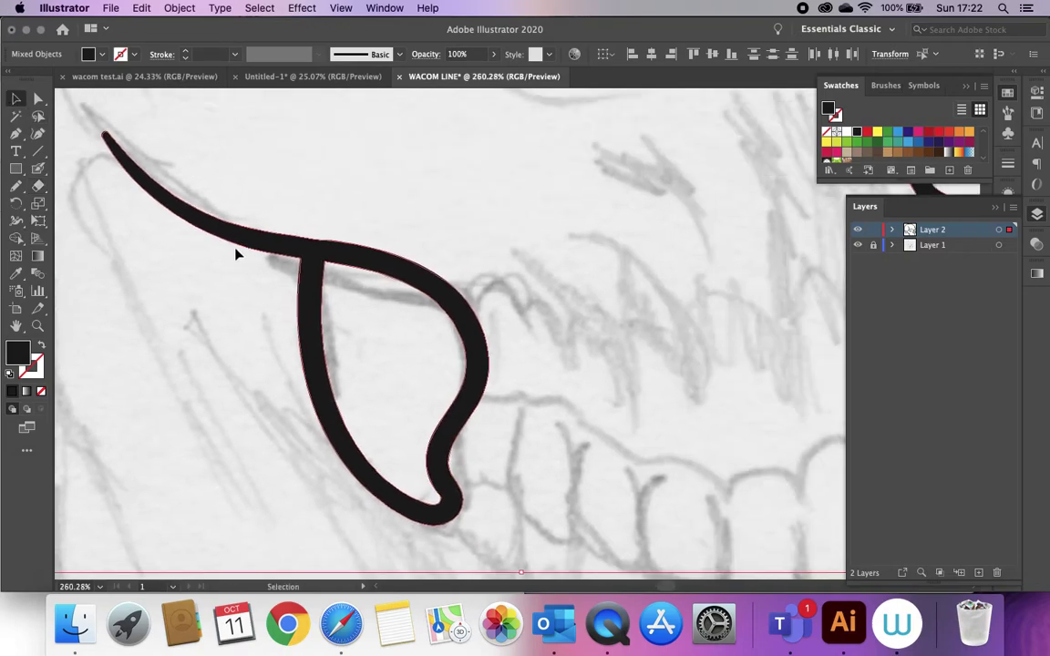
scroll(715, 244, "right", 10)
scroll(693, 273, "up", 5)
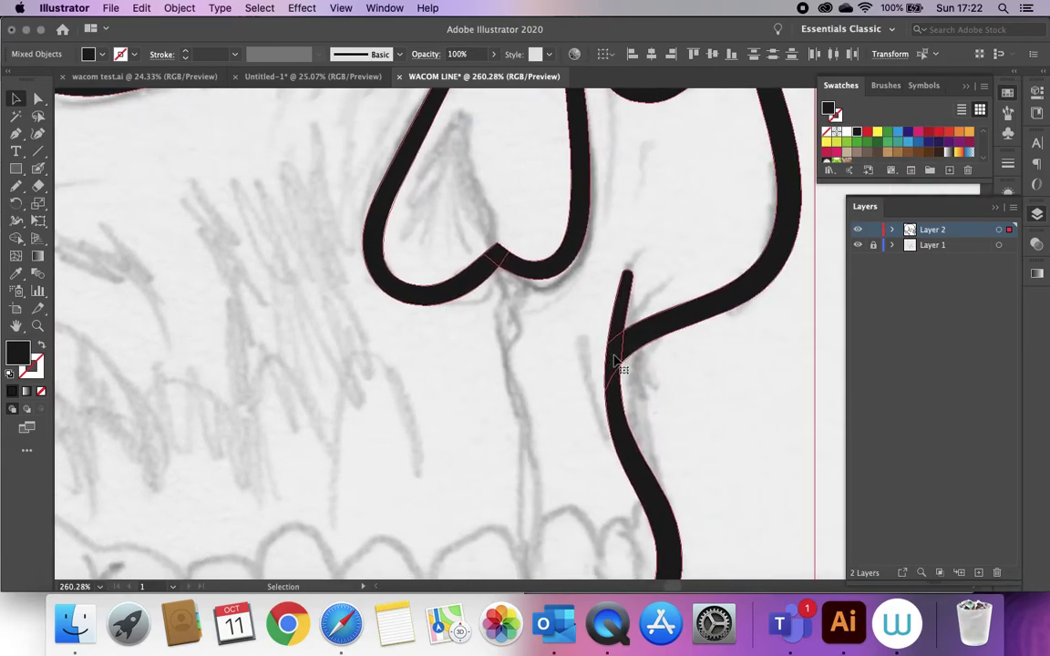
scroll(638, 362, "up", 10)
scroll(638, 362, "right", 2)
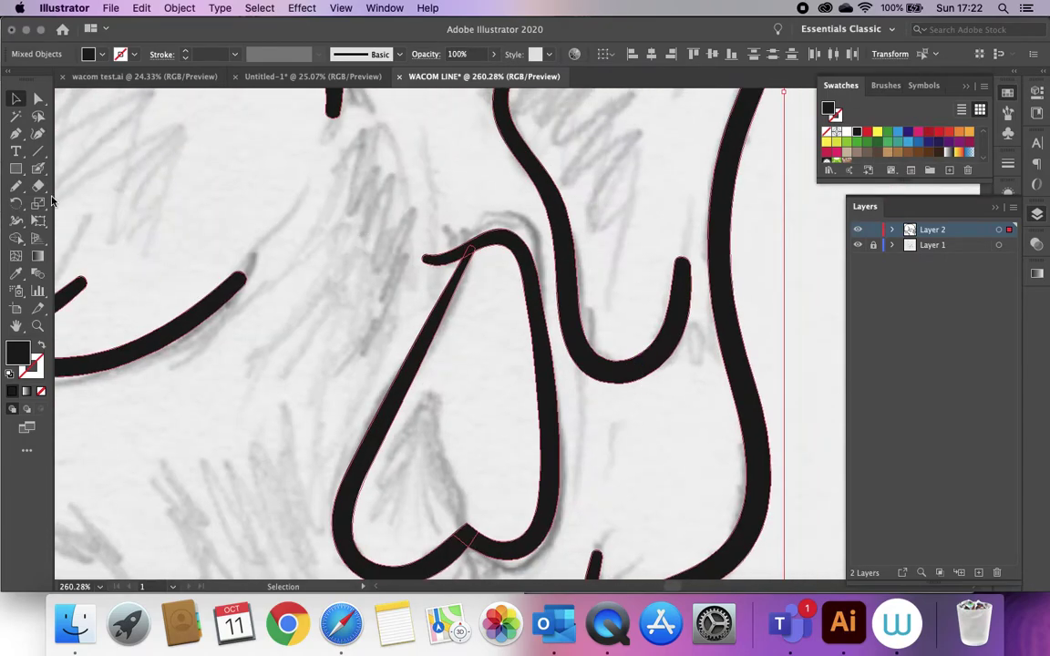
left_click(40, 188)
mouse_move(418, 263)
left_mouse_down()
mouse_move(440, 258)
mouse_move(476, 208)
left_mouse_up()
left_click(16, 99)
key("super+minus")
key("super+minus")
key("super+minus")
key("super+minus")
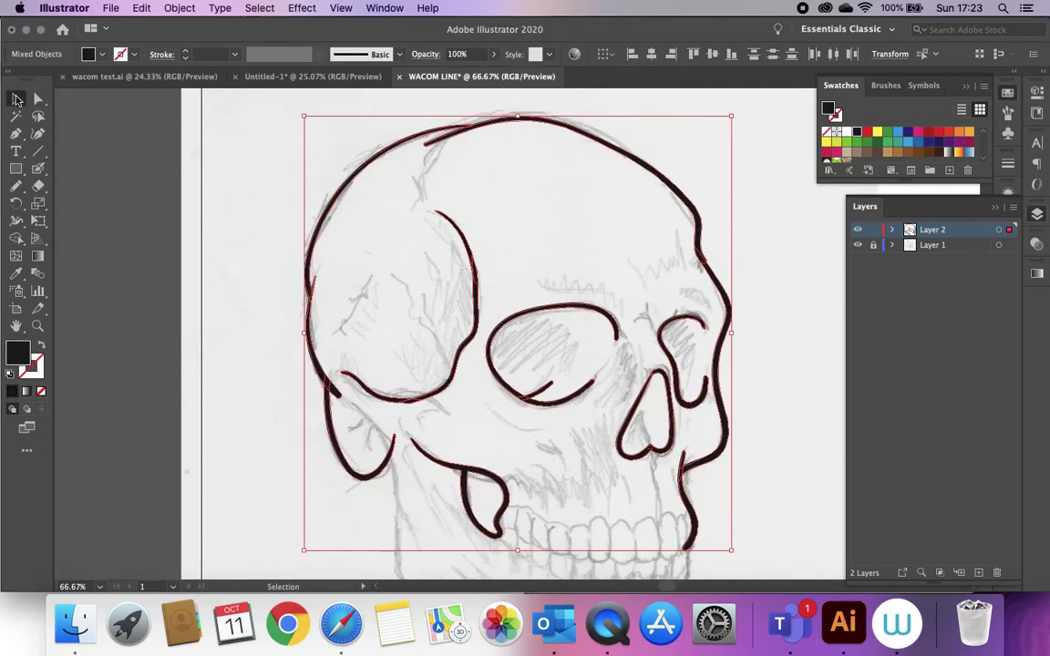
left_click(137, 208)
Step: Select all the inked skull strokes and group them
scroll(677, 346, "right", 1)
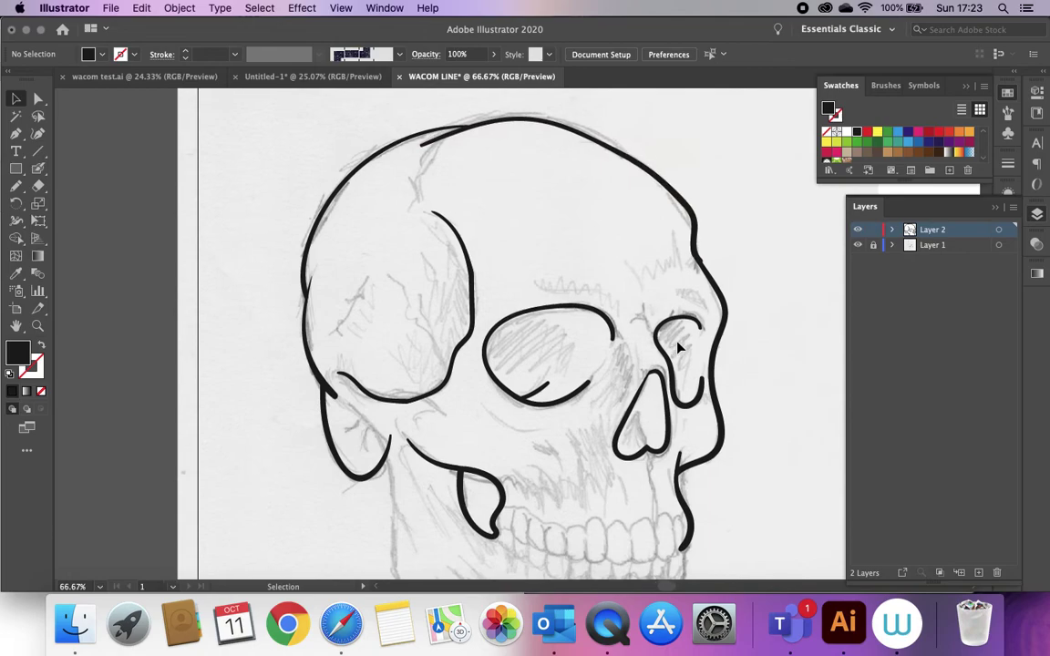
scroll(677, 347, "right", 2)
scroll(677, 346, "down", 1)
scroll(212, 201, "up", 1)
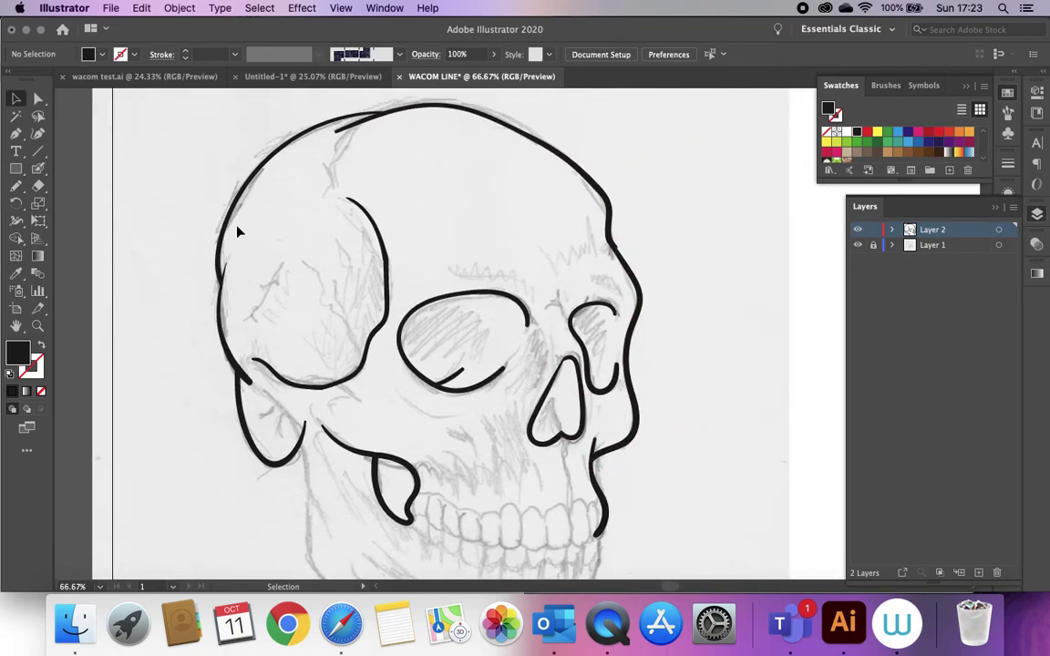
left_click_drag(156, 139, 678, 519)
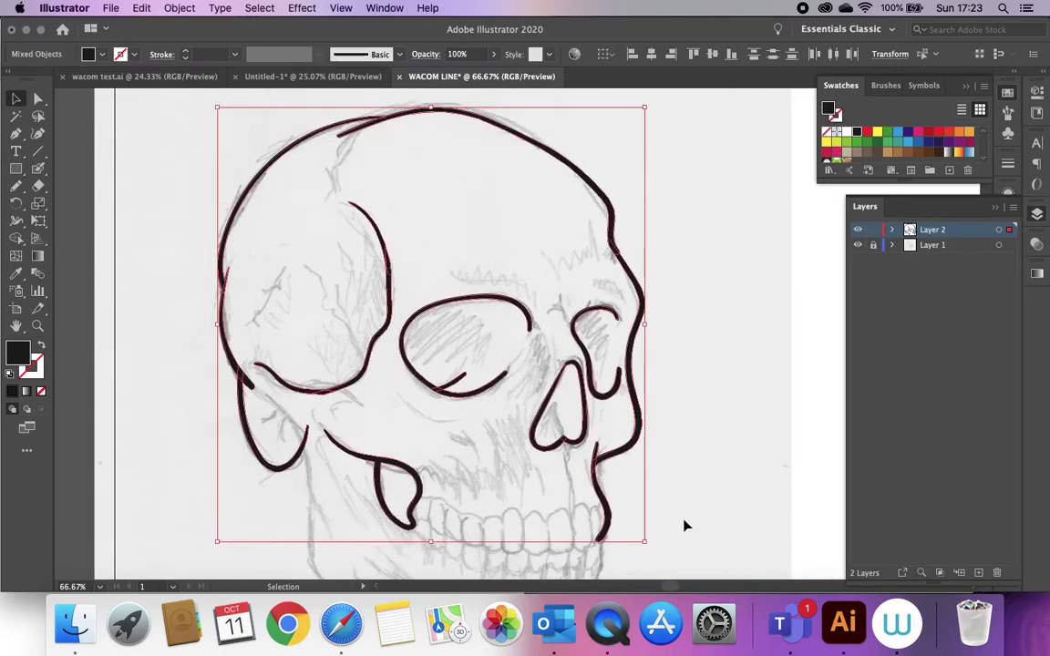
key("a")
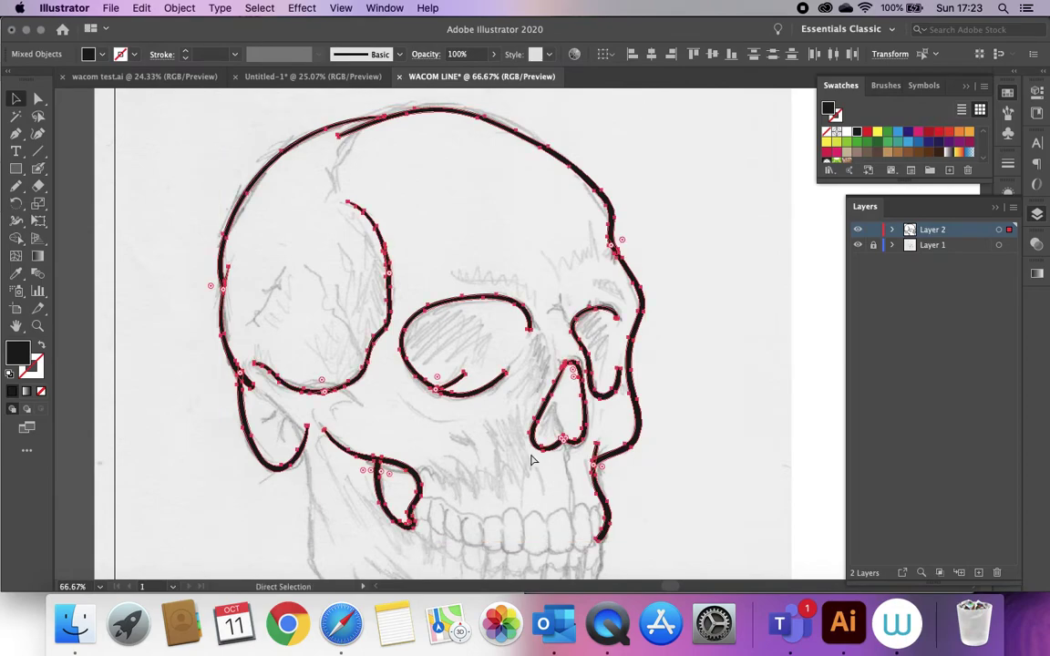
key("v")
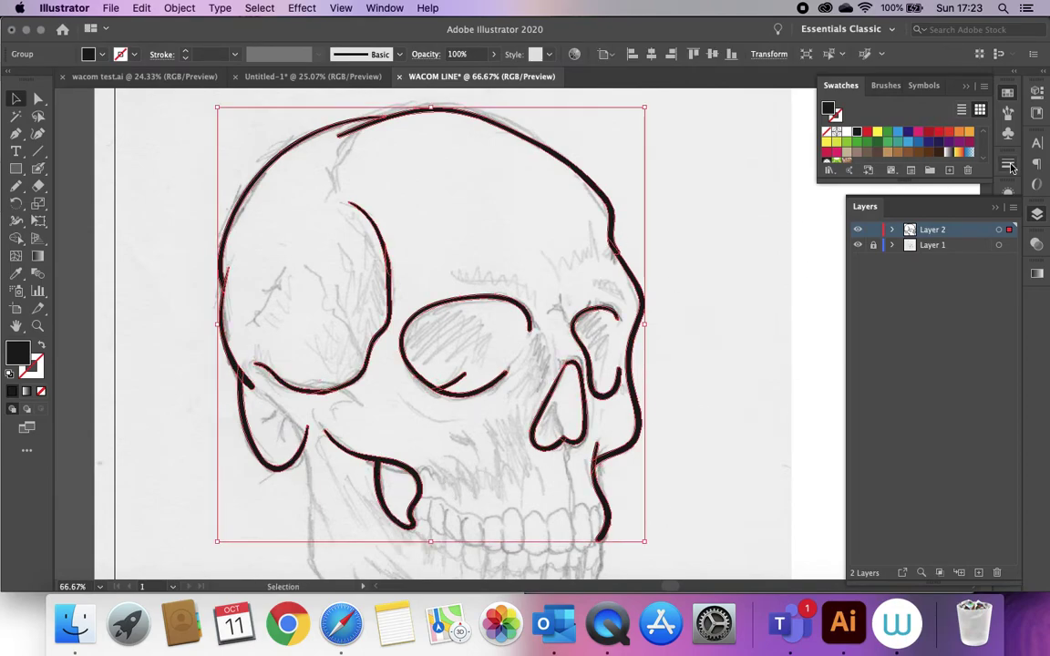
Step: Add a new layer, place it beneath the linework layer, and rename the linework layer Outline
left_click(979, 572)
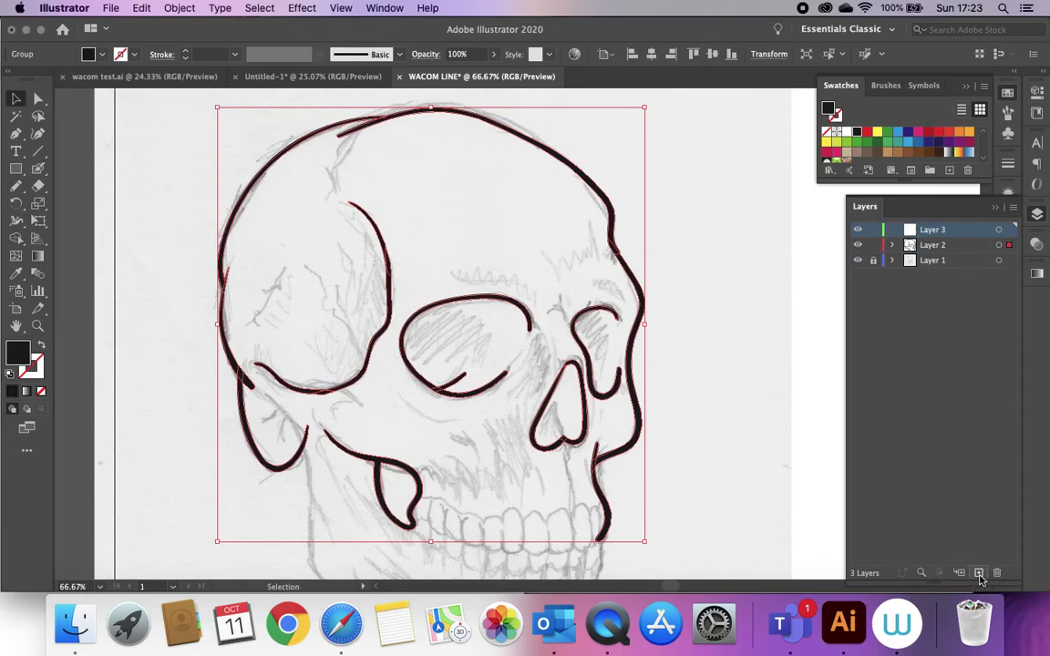
left_click_drag(931, 231, 929, 253)
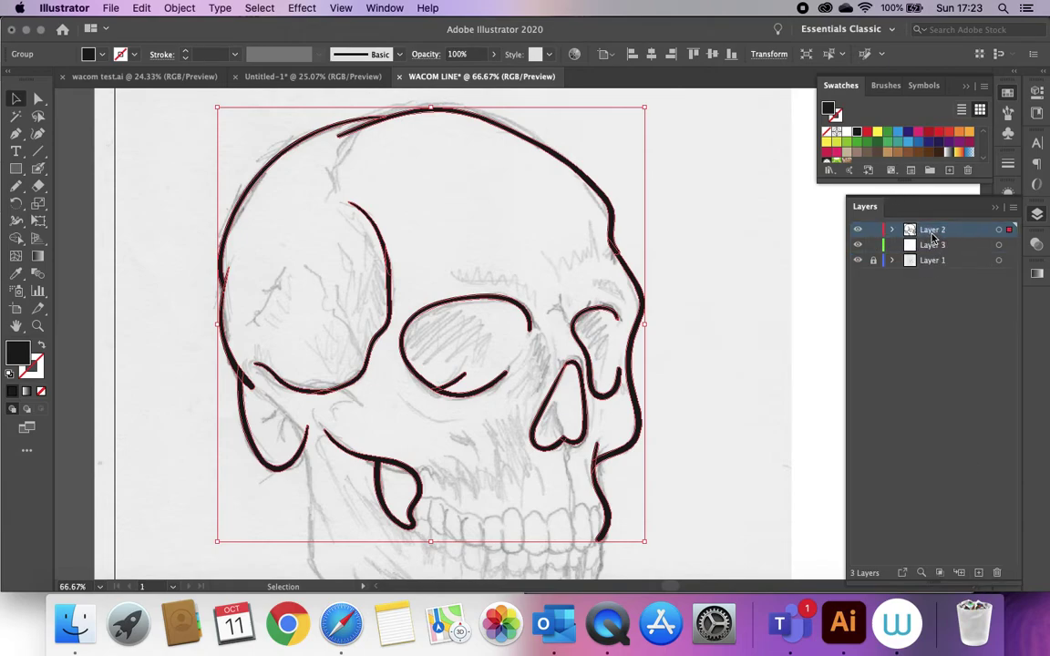
double_click(933, 229)
type("Outline")
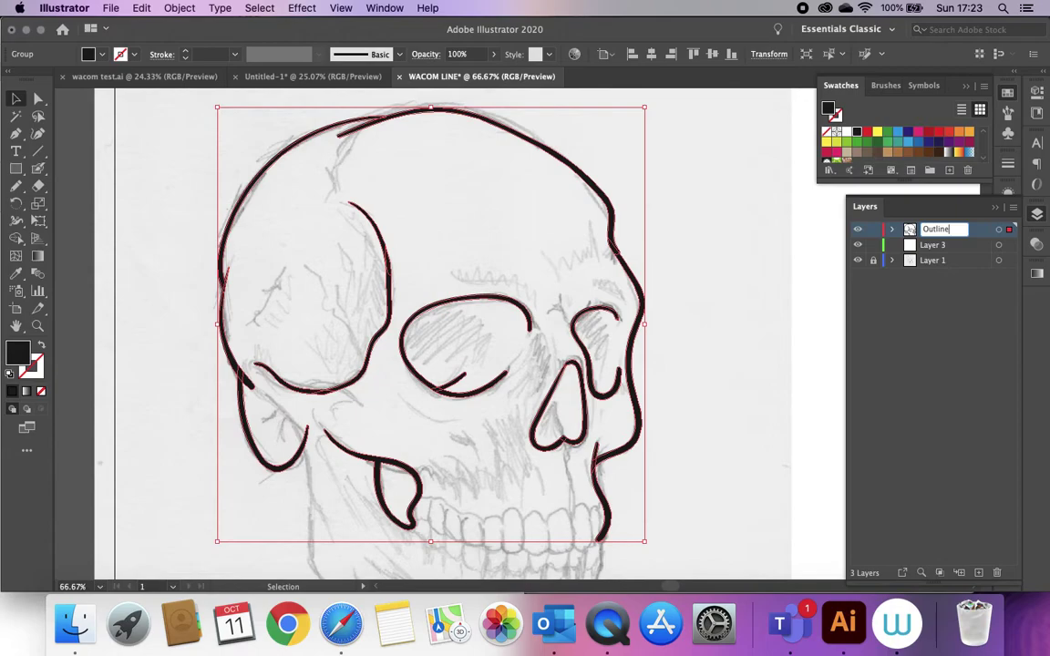
key("Return")
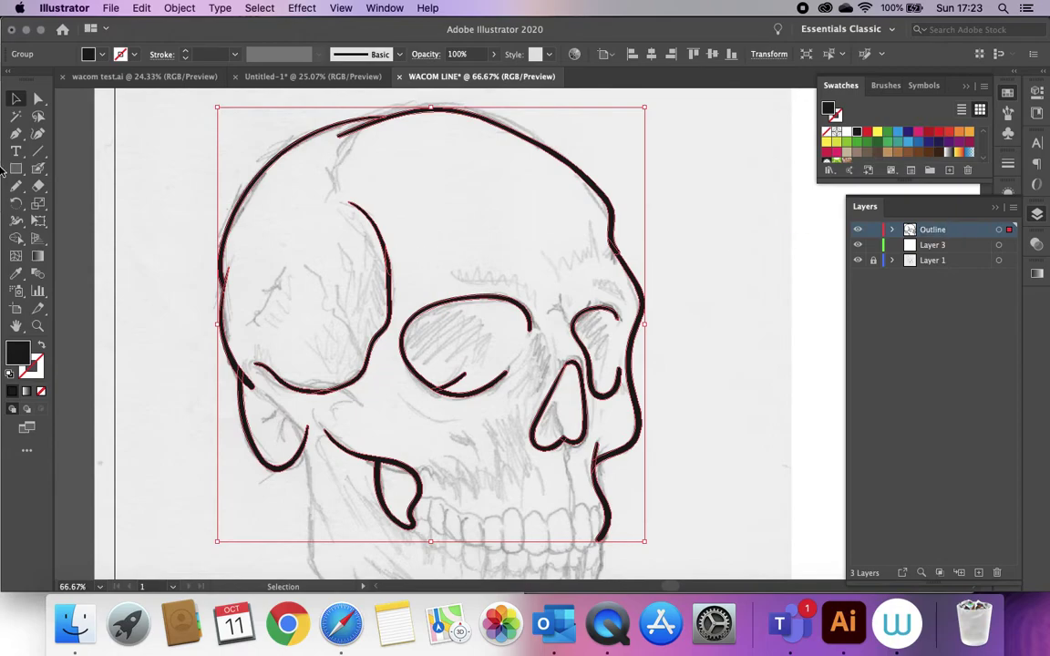
Step: Set the Blob Brush to a 6 pt pressure-controlled size with a 6 pt variation
left_click(38, 168)
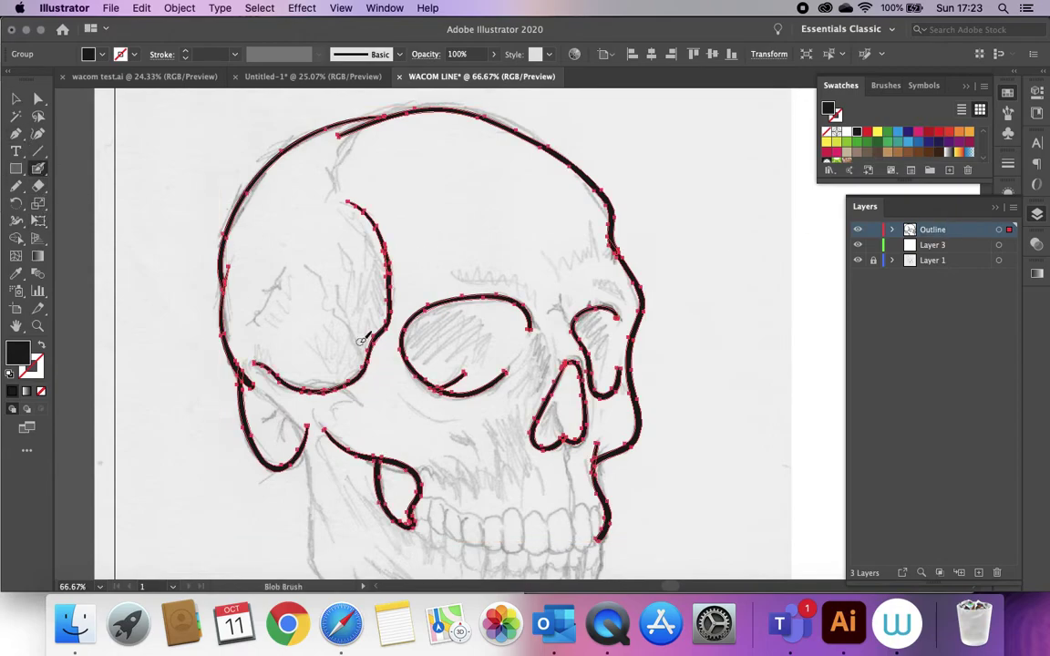
scroll(363, 334, "up", 5)
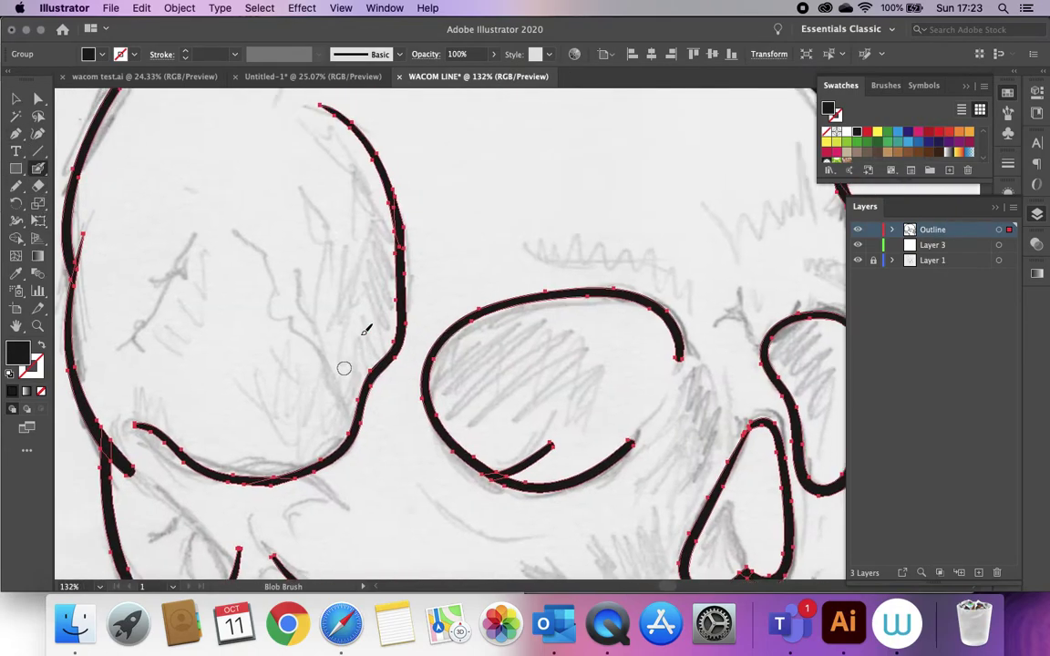
scroll(341, 425, "down", 2)
scroll(341, 425, "left", 1)
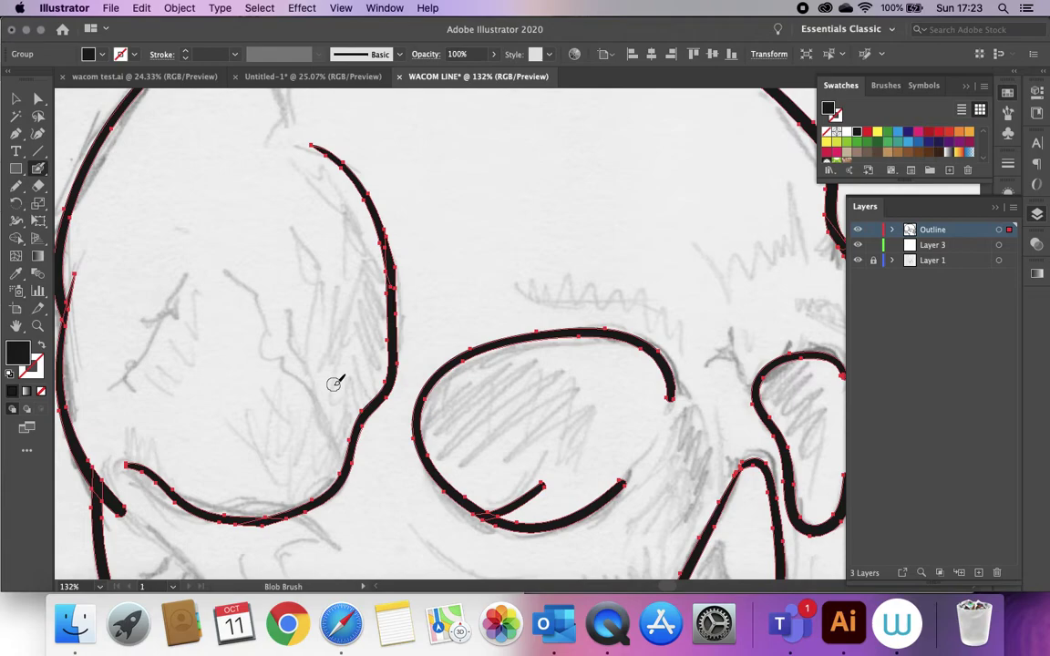
double_click(38, 170)
left_click_drag(392, 362, 394, 364)
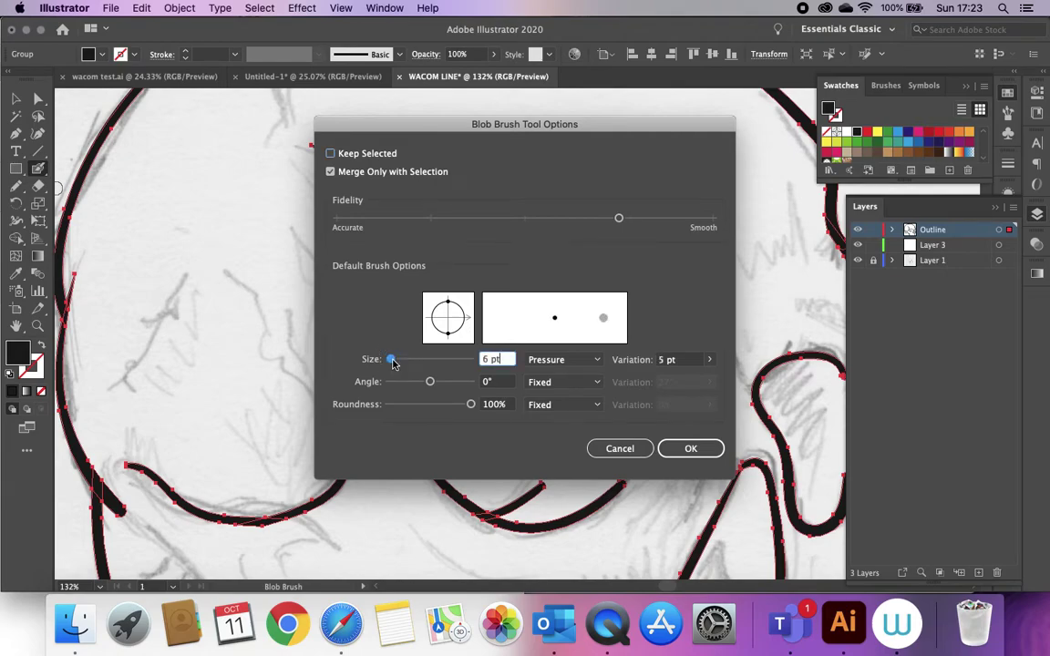
left_click(709, 360)
left_click_drag(699, 379, 726, 381)
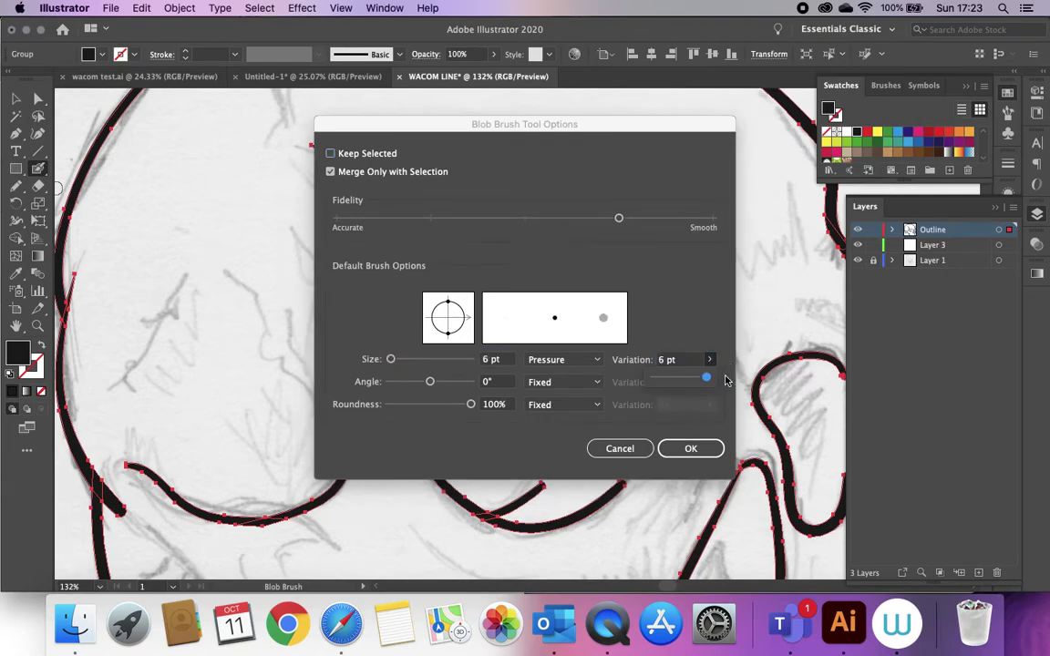
left_click(691, 445)
Step: Paint a row of short, tapered hatch strokes between the near eye socket and the nasal cavity
scroll(346, 300, "down", 3)
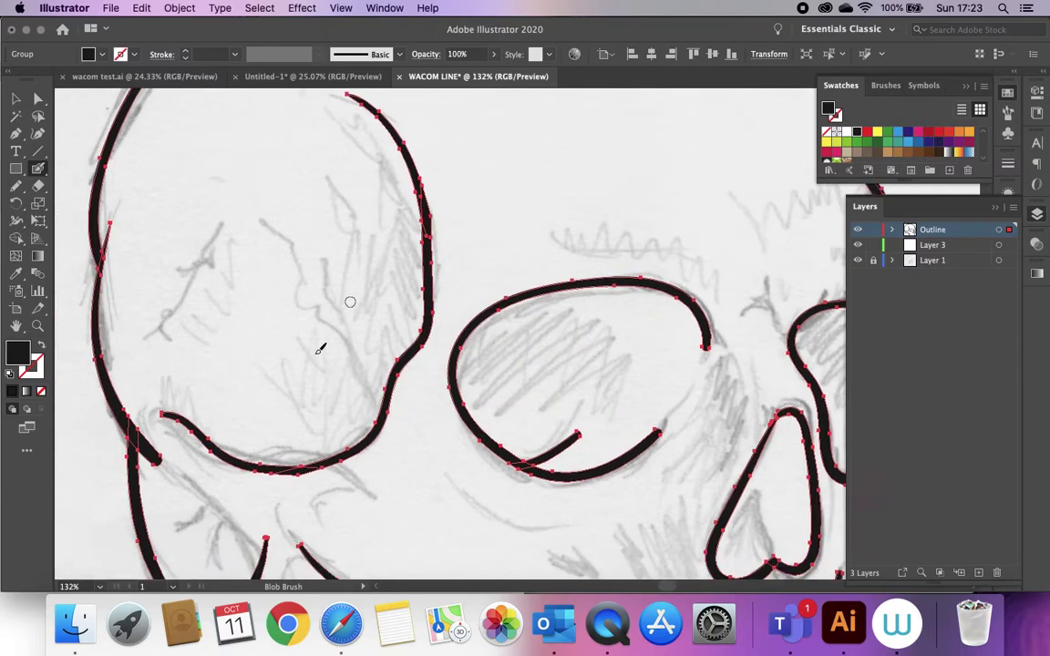
key("super+shift+a")
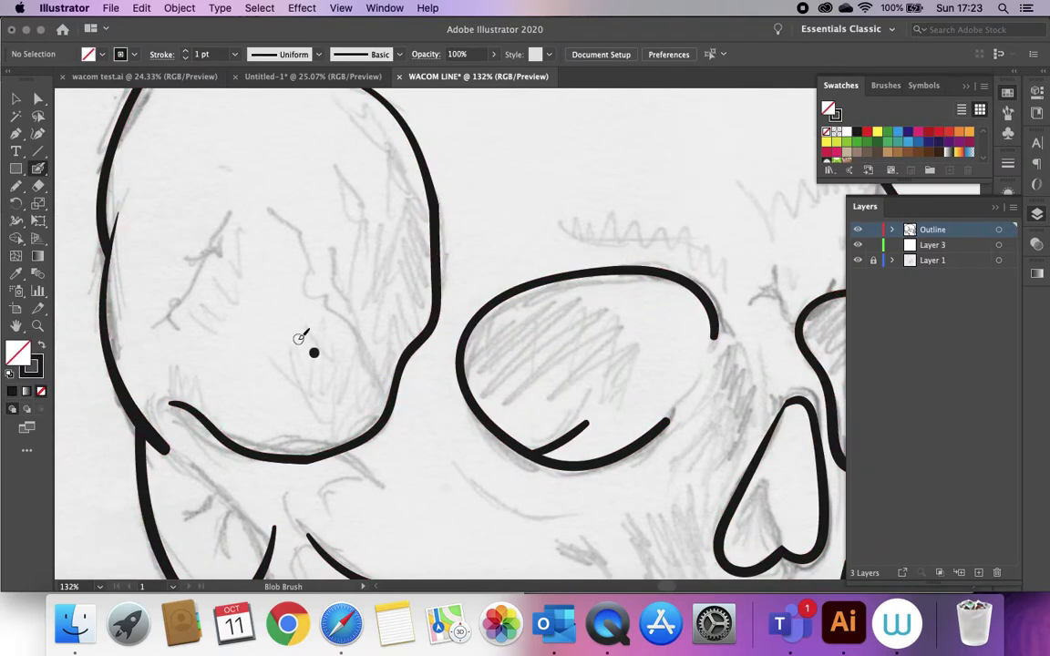
key("super+a")
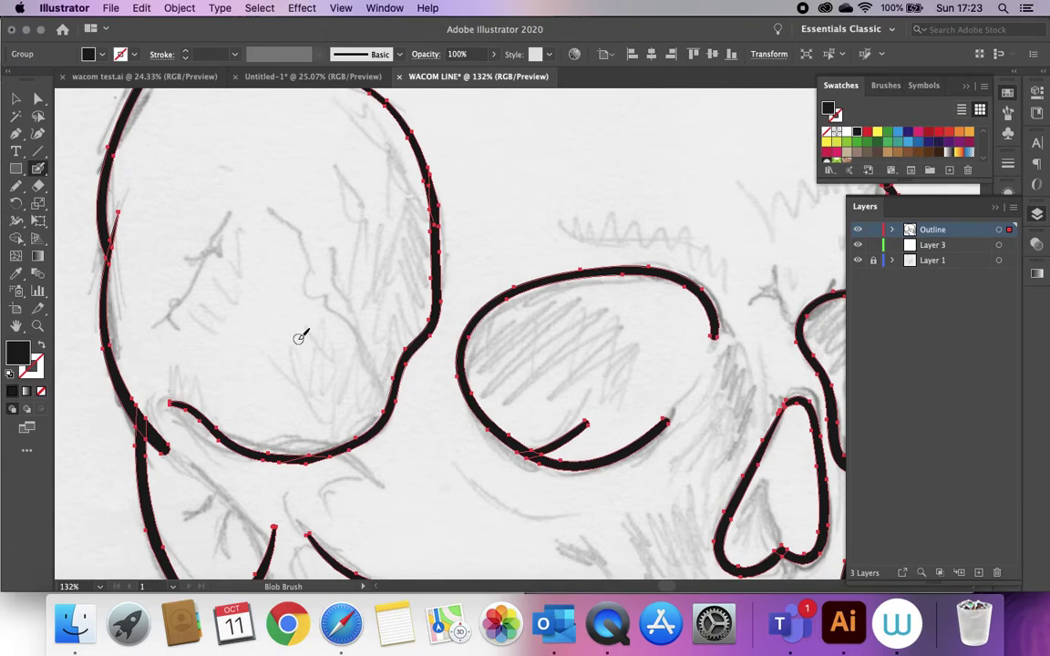
left_click_drag(336, 394, 235, 325)
mouse_move(291, 398)
left_mouse_down()
mouse_move(290, 366)
mouse_move(236, 488)
left_mouse_up()
left_click_drag(332, 319, 268, 444)
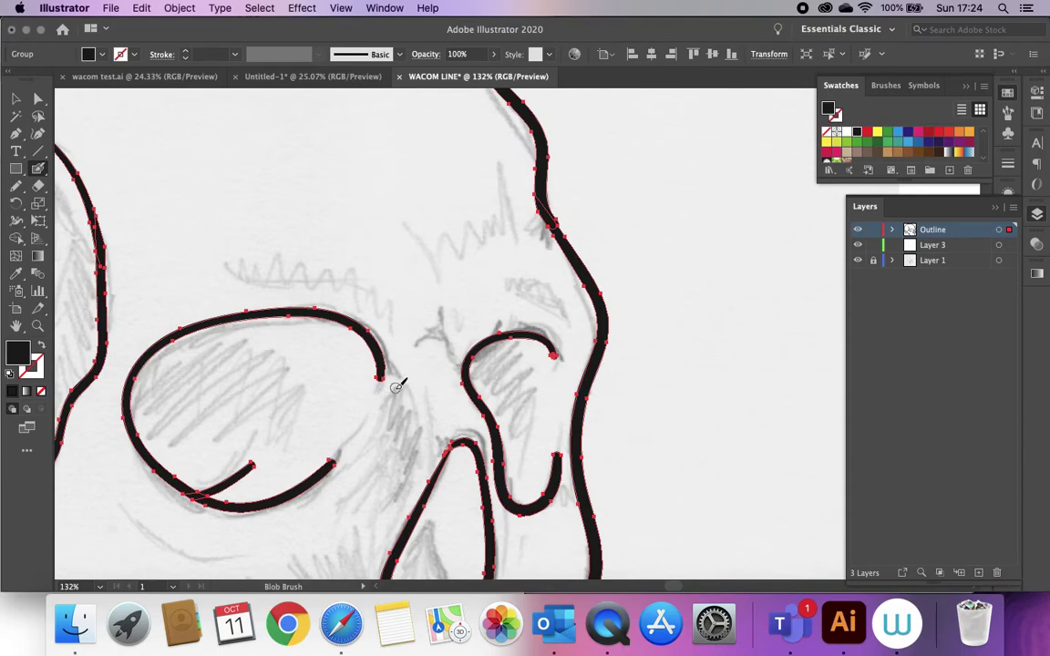
mouse_move(390, 387)
left_mouse_down()
mouse_move(379, 416)
mouse_move(407, 436)
mouse_move(397, 463)
left_mouse_up()
left_click_drag(428, 428, 389, 486)
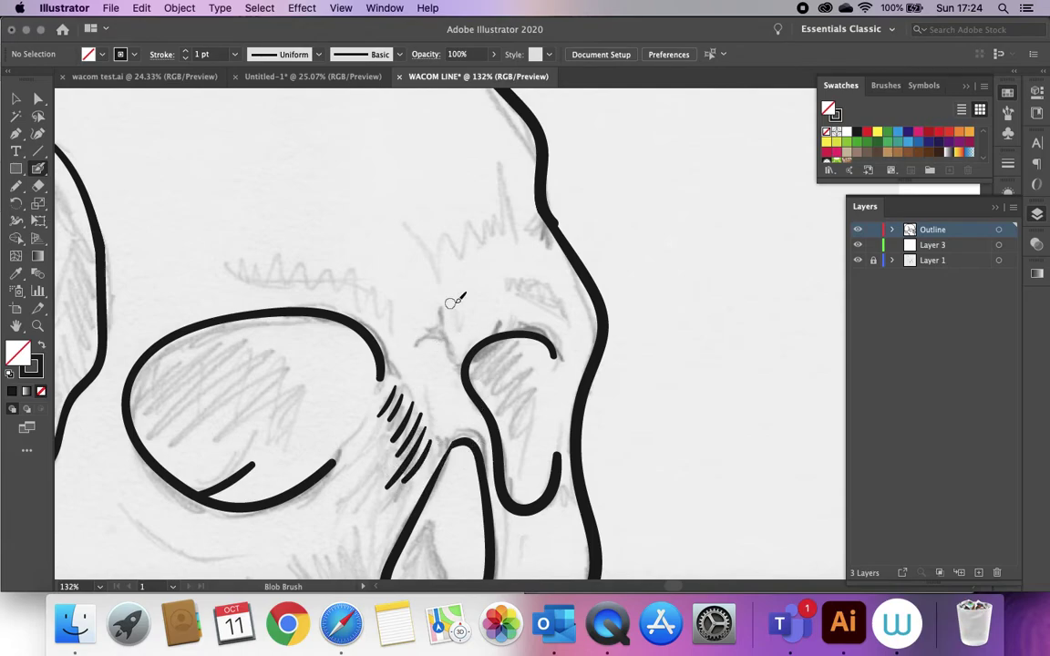
Step: Hatch the area above the far eye socket with a short curved row and a longer brow row containing one tall stroke
mouse_move(504, 284)
left_mouse_down()
mouse_move(528, 308)
mouse_move(535, 284)
mouse_move(541, 308)
mouse_move(566, 340)
left_mouse_up()
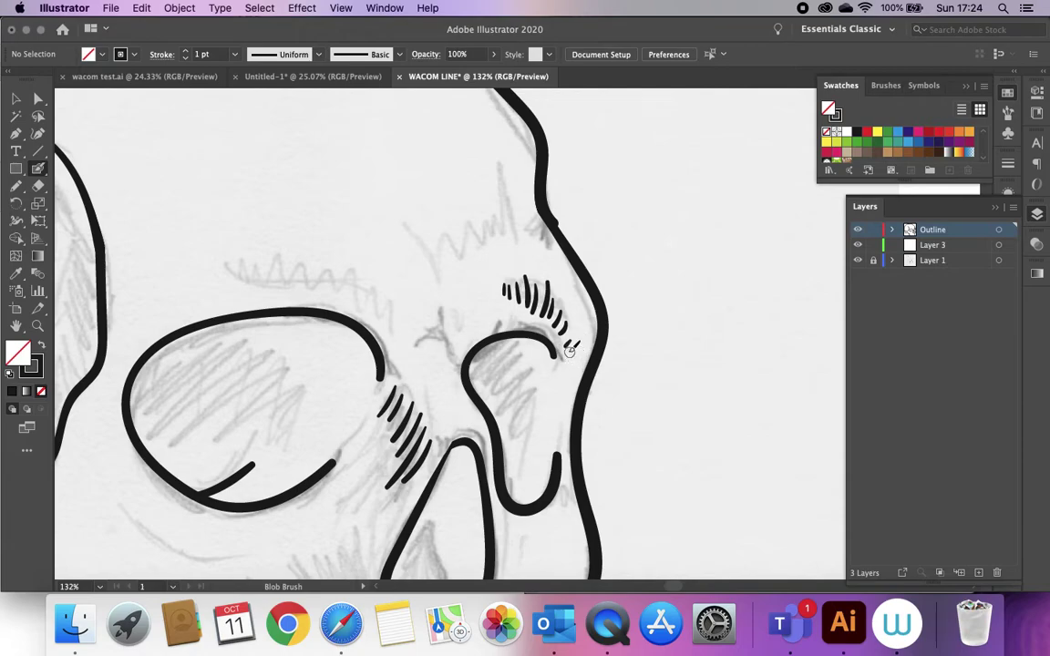
scroll(456, 269, "up", 5)
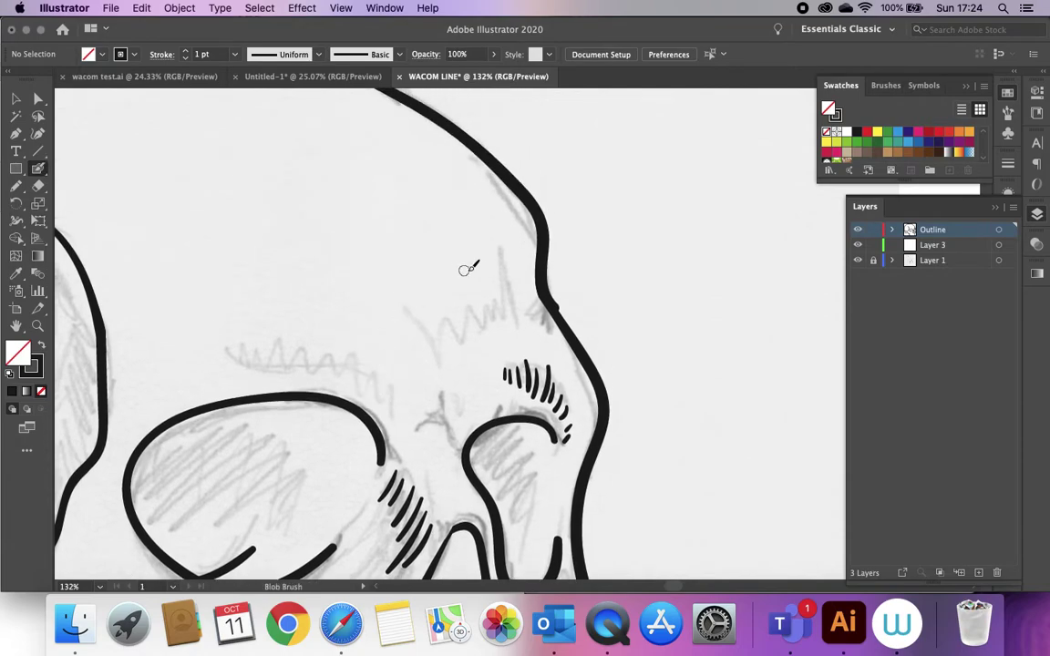
left_click_drag(435, 317, 445, 344)
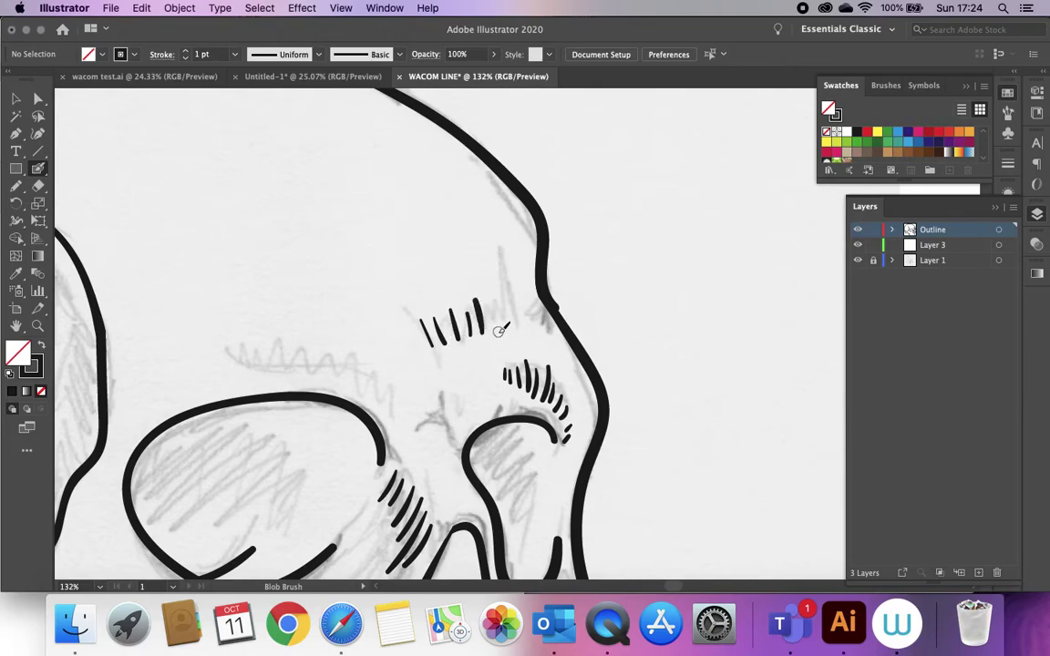
mouse_move(506, 260)
left_mouse_down()
mouse_move(508, 328)
mouse_move(536, 311)
left_mouse_up()
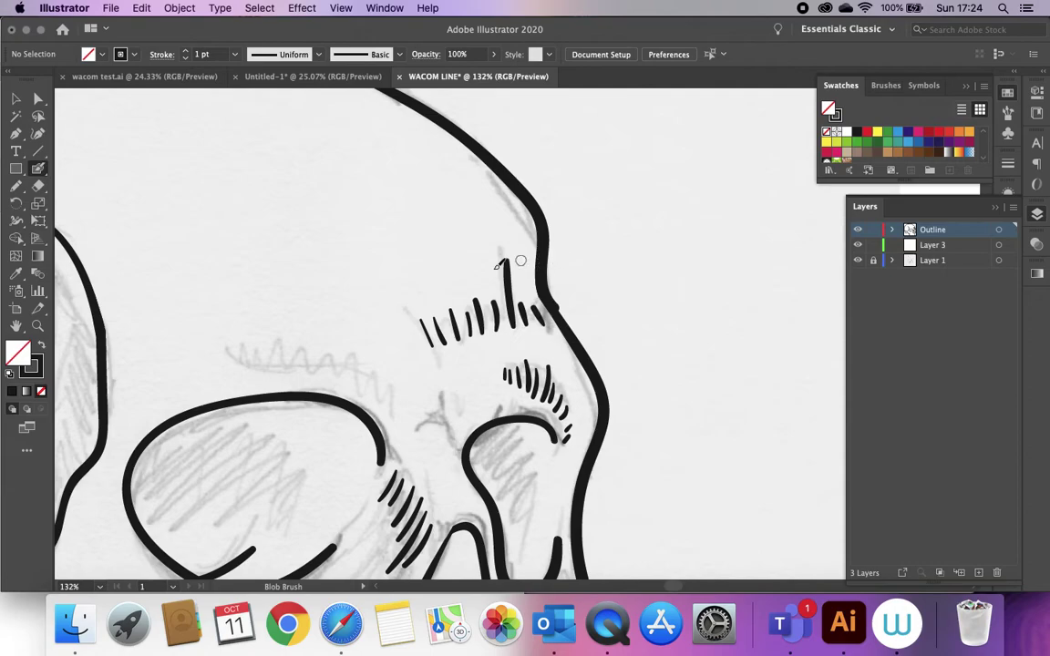
Step: Paint a row of short hatch strokes along the brow above the near eye socket, following the sketch
left_click_drag(349, 357, 491, 329)
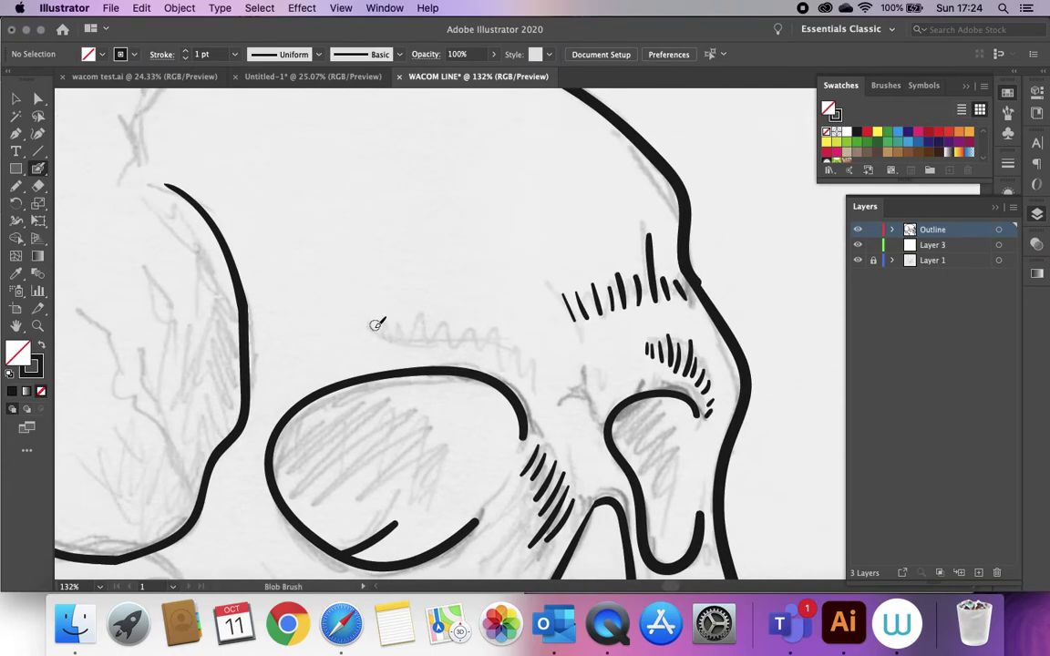
mouse_move(392, 318)
left_mouse_down()
mouse_move(401, 342)
mouse_move(431, 351)
left_mouse_up()
left_click_drag(491, 340, 494, 357)
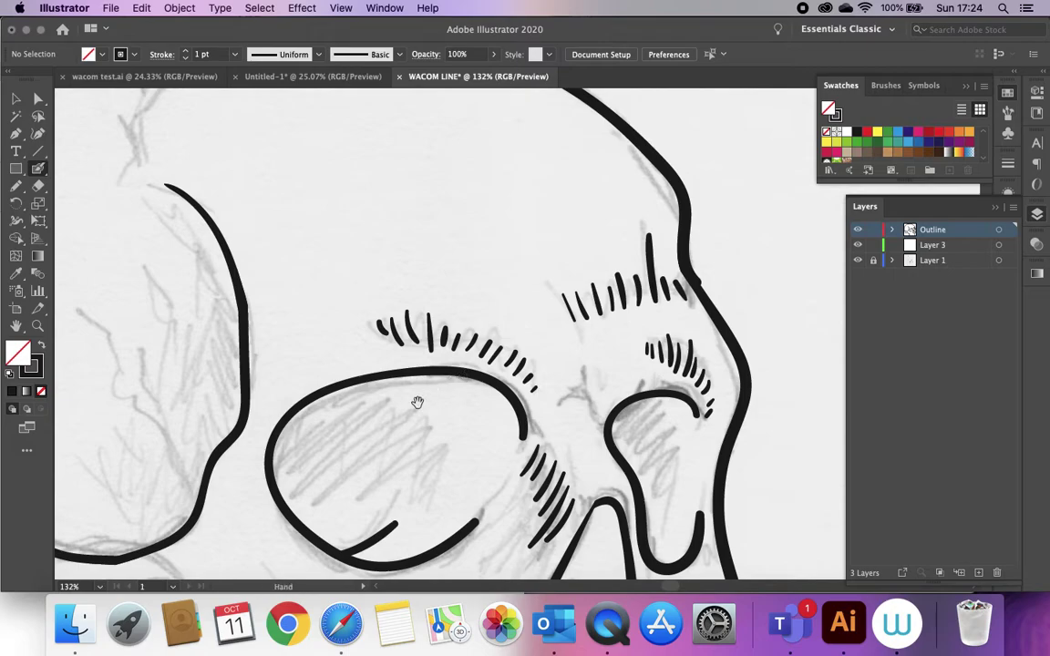
Step: Ink clusters of short hatch strokes across the near cheek, from below the eye socket to the nasal cavity's edge
scroll(423, 398, "down", 5)
scroll(424, 398, "left", 4)
left_click_drag(415, 397, 286, 241)
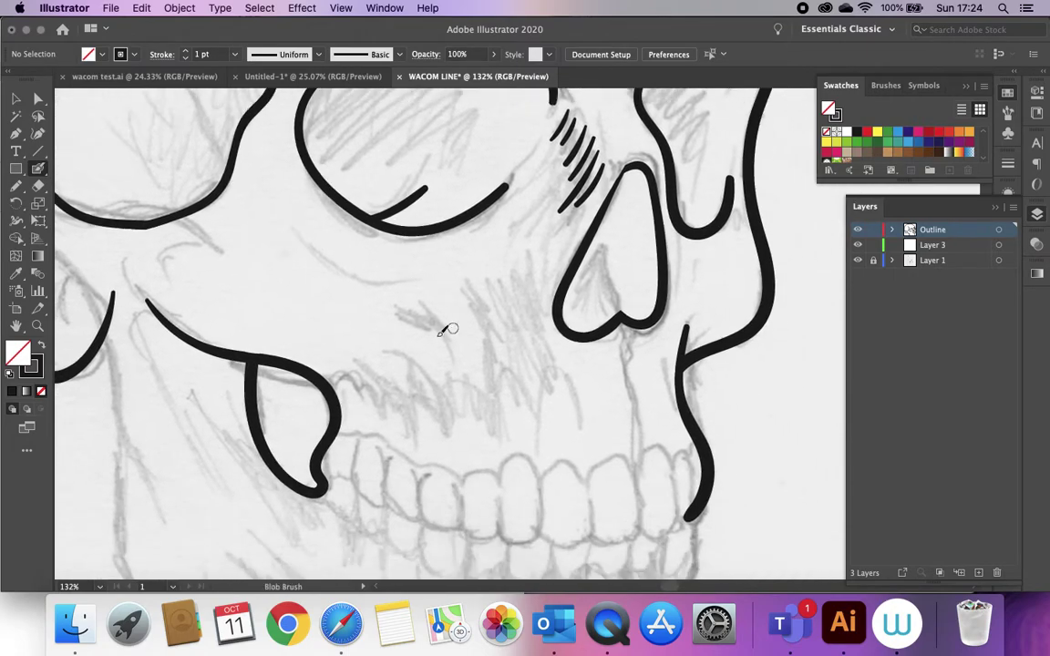
mouse_move(405, 311)
left_mouse_down()
mouse_move(448, 349)
mouse_move(448, 322)
mouse_move(484, 302)
mouse_move(492, 372)
left_mouse_up()
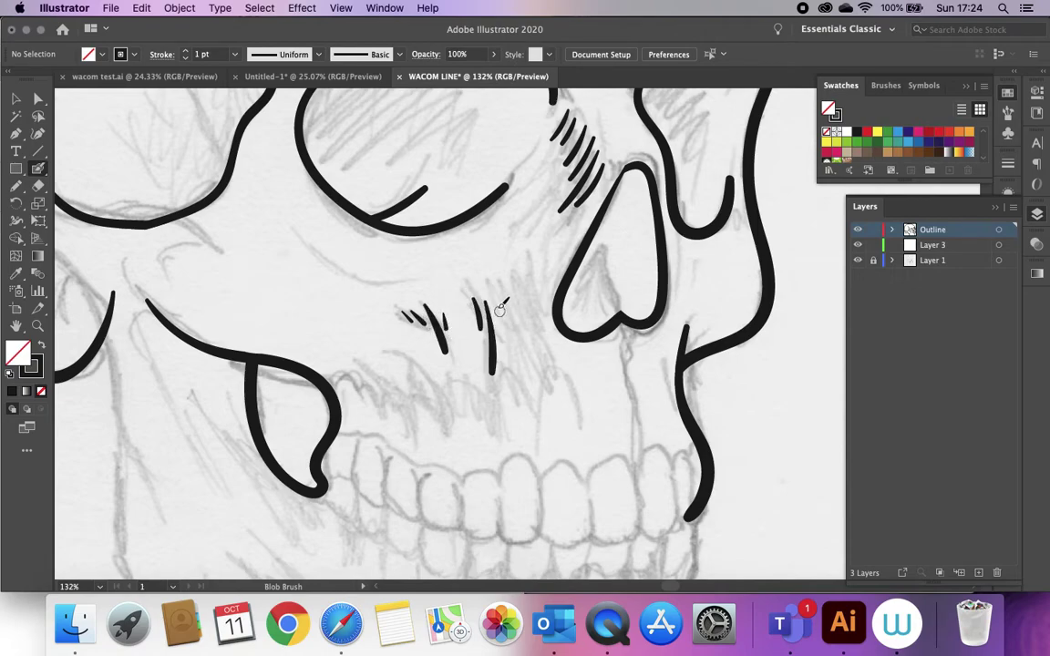
left_click_drag(527, 267, 529, 313)
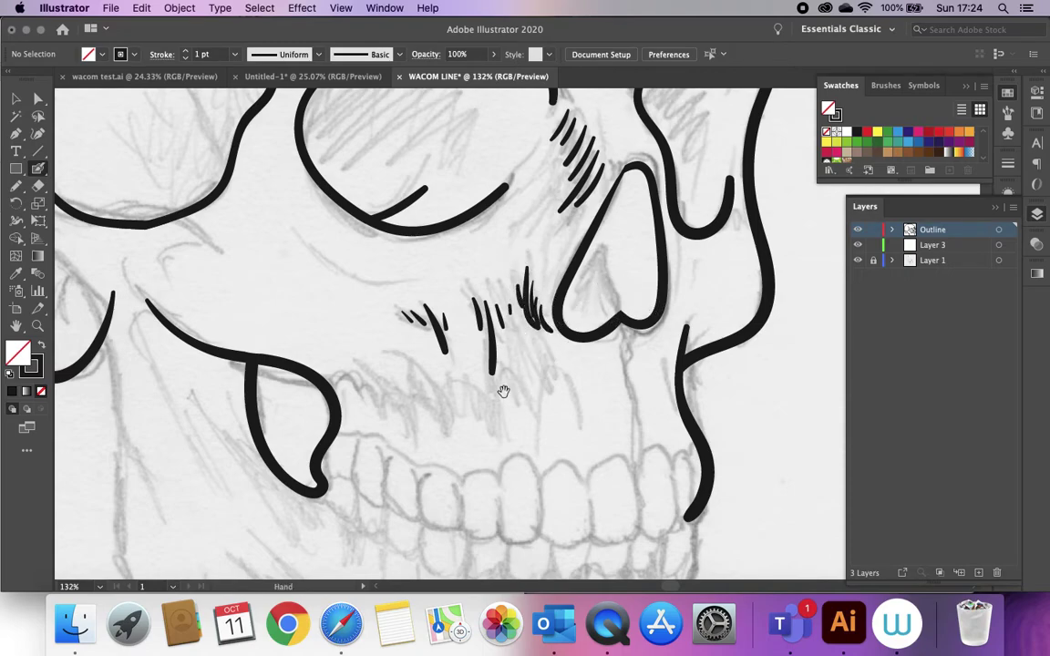
Step: Ink the long crease from the nasal cavity's base to the upper teeth, plus short branching strokes beside it and the jaw edge
left_click_drag(508, 392, 319, 298)
mouse_move(437, 239)
left_mouse_down()
mouse_move(450, 307)
mouse_move(444, 387)
left_mouse_up()
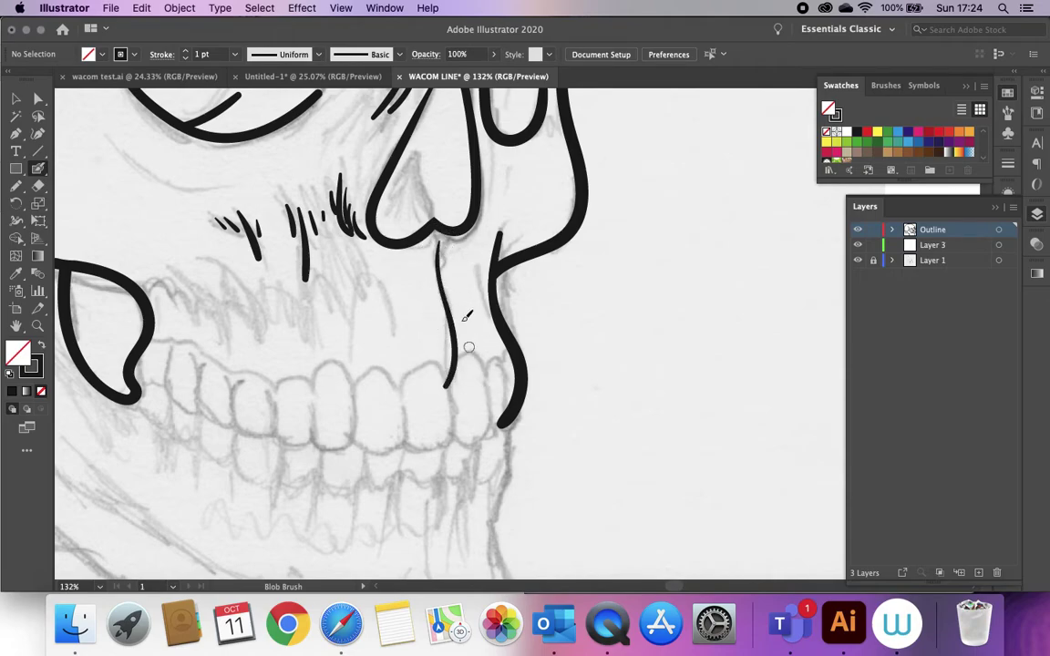
mouse_move(447, 266)
left_mouse_down()
mouse_move(445, 305)
mouse_move(474, 281)
mouse_move(501, 362)
left_mouse_up()
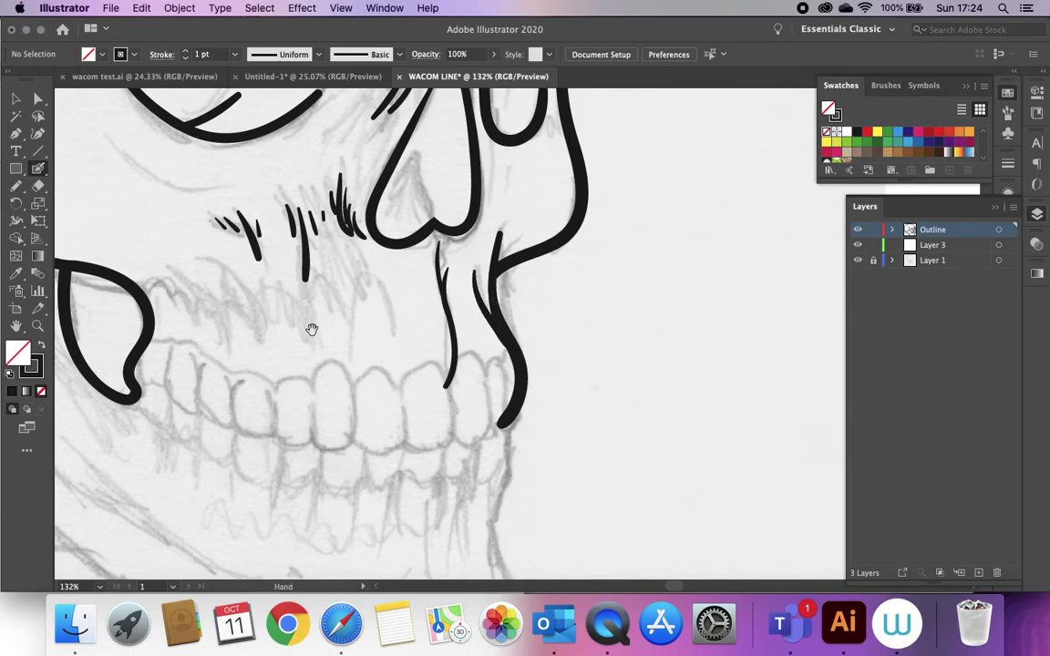
Step: Ink the inner curved line of the nasal cavity and add short hatch marks along its lower near edge
scroll(368, 373, "up", 5)
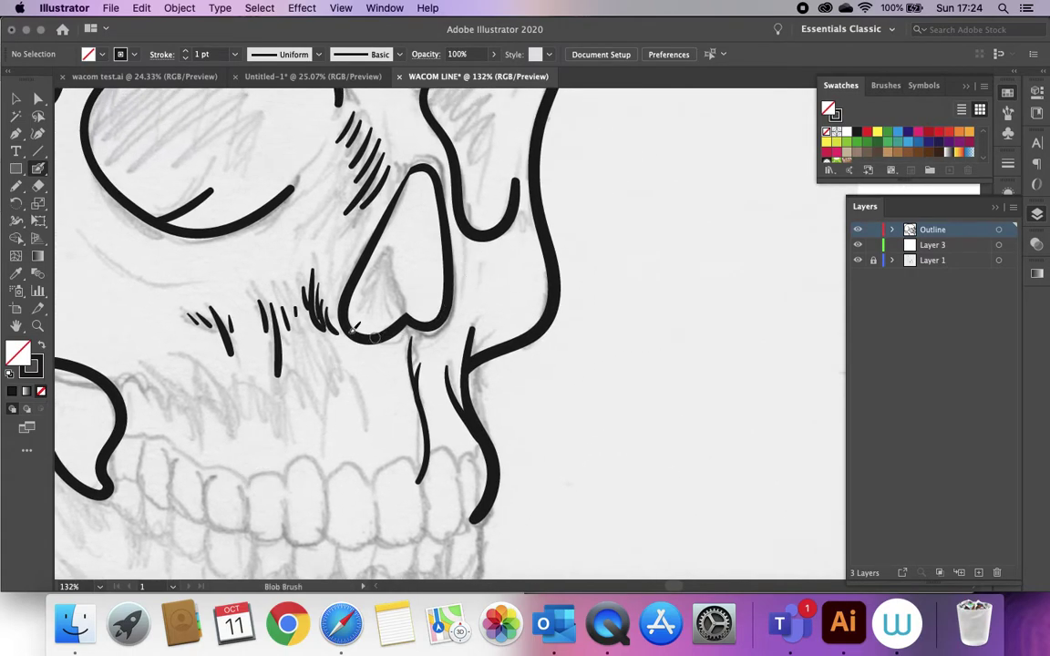
mouse_move(391, 246)
left_mouse_down()
mouse_move(405, 307)
mouse_move(422, 306)
left_mouse_up()
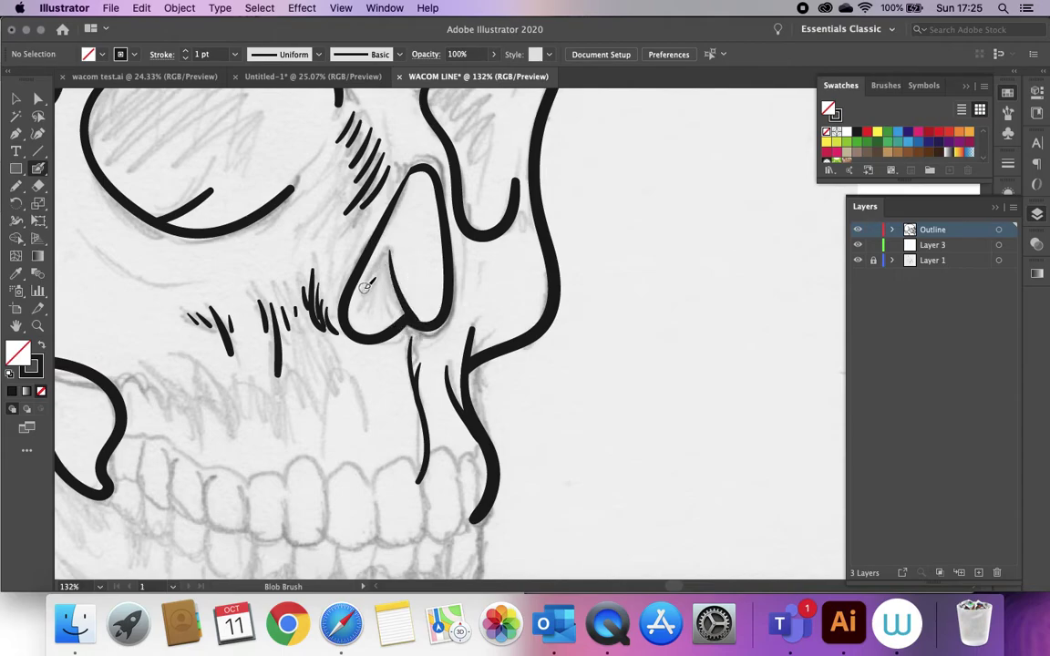
mouse_move(357, 324)
left_mouse_down()
mouse_move(363, 285)
mouse_move(366, 323)
mouse_move(364, 298)
mouse_move(390, 310)
left_mouse_up()
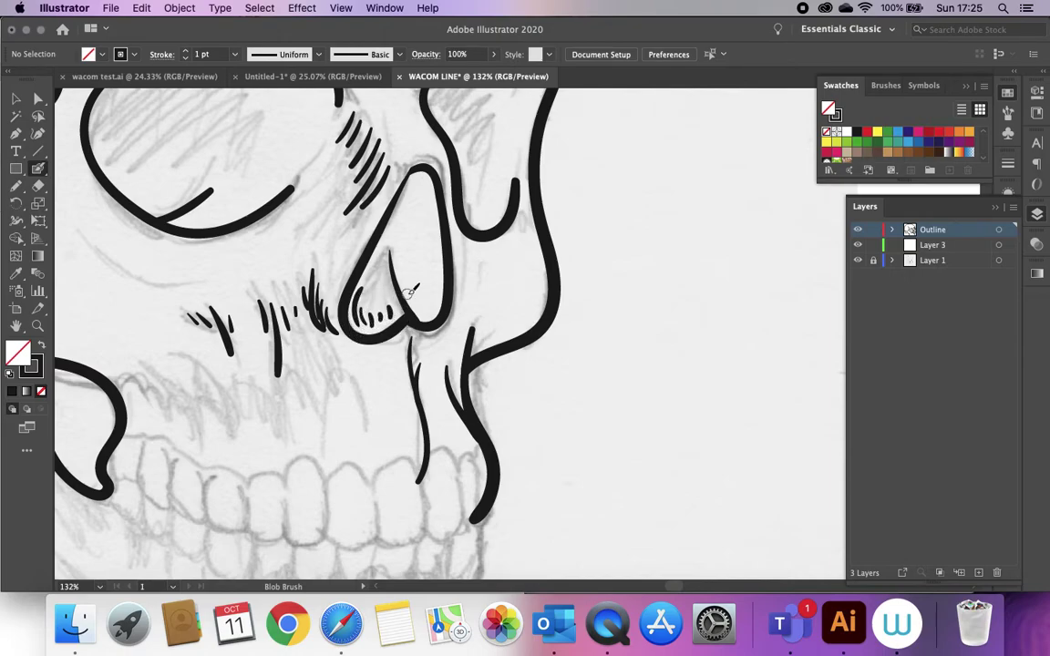
Step: Paint long tapered hatch strokes on the jaw below the near cheekbone and short ones beside the hooked cheekbone shape
left_click_drag(286, 398, 588, 361)
left_click_drag(311, 317, 298, 214)
left_click_drag(208, 199, 262, 315)
mouse_move(220, 209)
left_mouse_down()
mouse_move(253, 268)
mouse_move(293, 229)
mouse_move(304, 288)
left_mouse_up()
Step: Try extending the hatching down the outer edge of the hooked cheekbone shape, and undo those strokes
left_click_drag(312, 235, 319, 299)
mouse_move(300, 252)
left_mouse_down()
mouse_move(339, 332)
mouse_move(311, 274)
mouse_move(317, 297)
mouse_move(330, 325)
mouse_move(313, 260)
mouse_move(351, 356)
left_mouse_up()
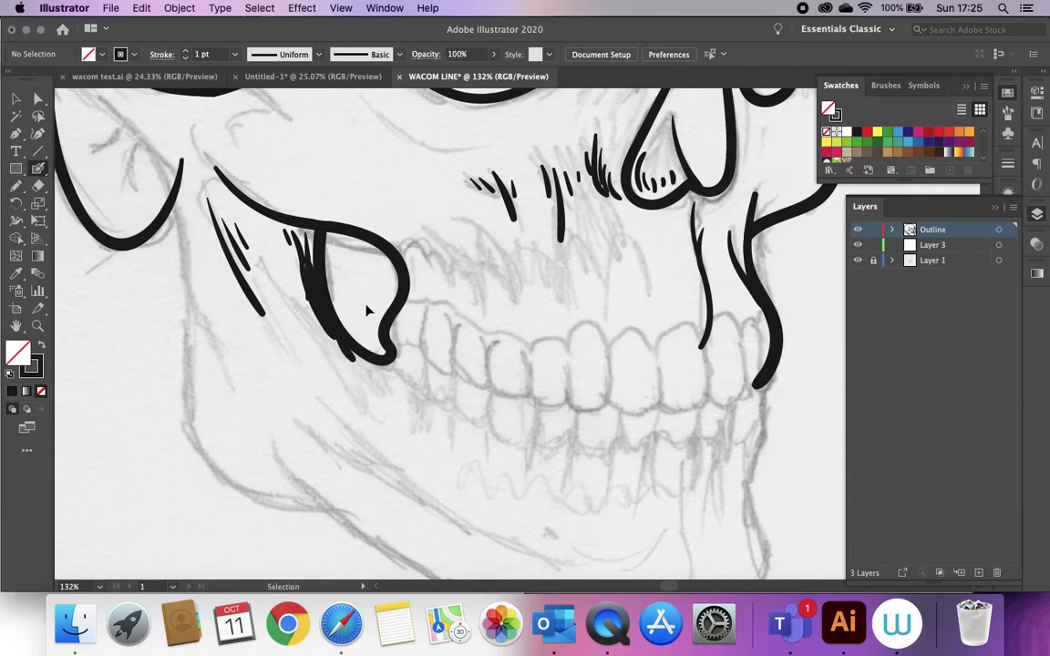
key("super+z")
key("super+z")
key("super+z")
key("super+z")
key("super+z")
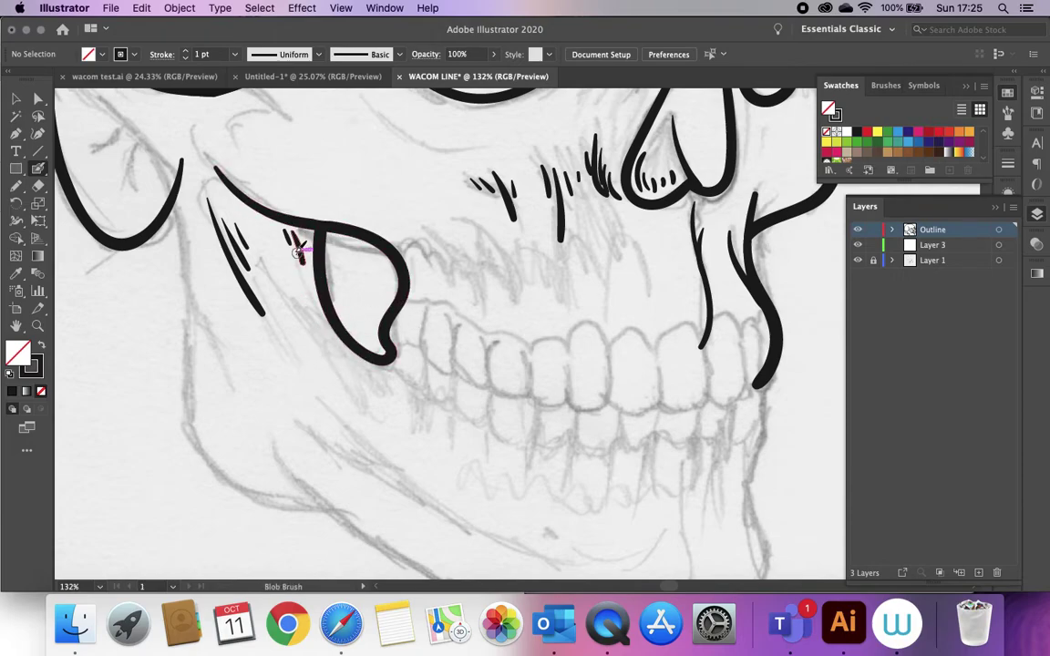
Step: Finish the short hatching beside the hooked cheekbone shape and paint a row of hatch strokes above the upper teeth
left_click_drag(305, 235, 321, 281)
mouse_move(438, 274)
left_mouse_down()
mouse_move(356, 345)
mouse_move(359, 326)
left_mouse_up()
left_click_drag(383, 387, 369, 266)
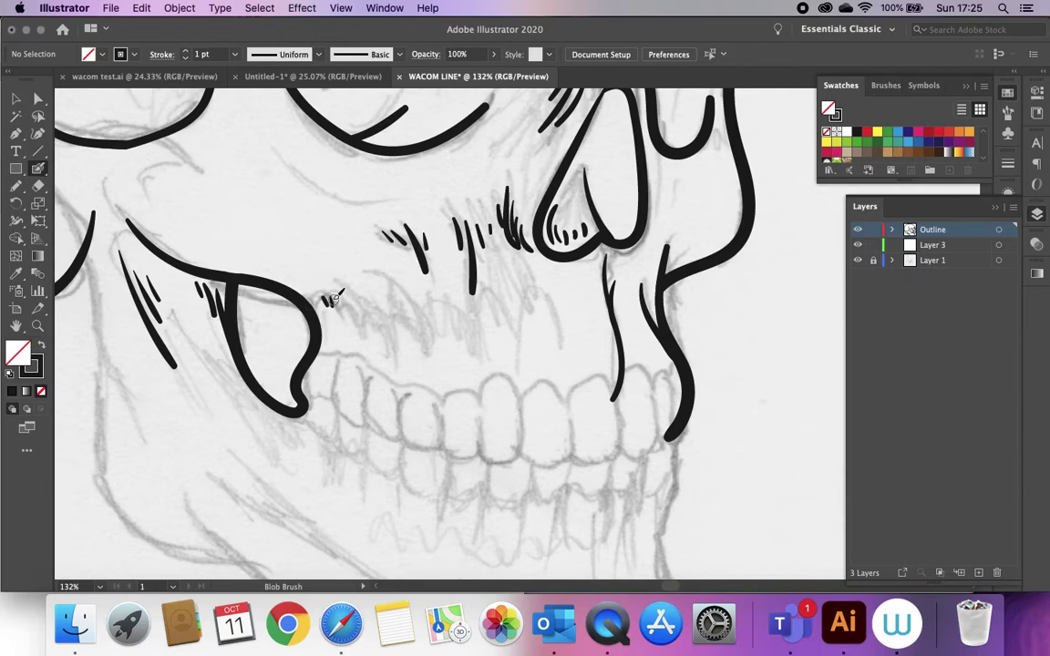
mouse_move(340, 298)
left_mouse_down()
mouse_move(334, 318)
mouse_move(359, 318)
mouse_move(393, 349)
left_mouse_up()
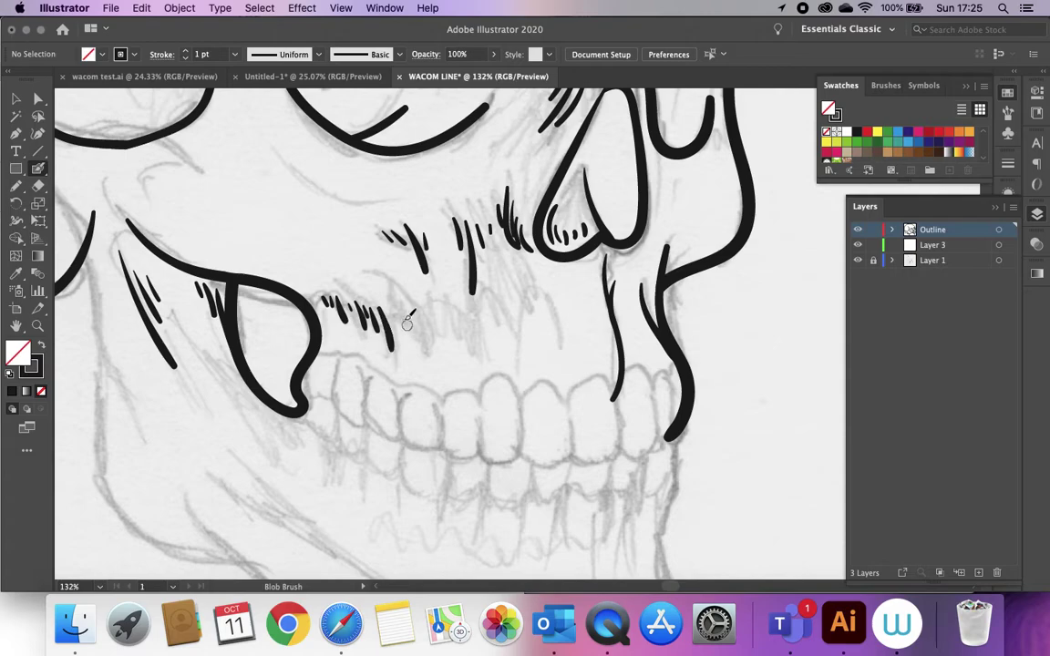
mouse_move(406, 310)
left_mouse_down()
mouse_move(420, 342)
mouse_move(457, 319)
mouse_move(477, 342)
mouse_move(489, 317)
mouse_move(519, 363)
left_mouse_up()
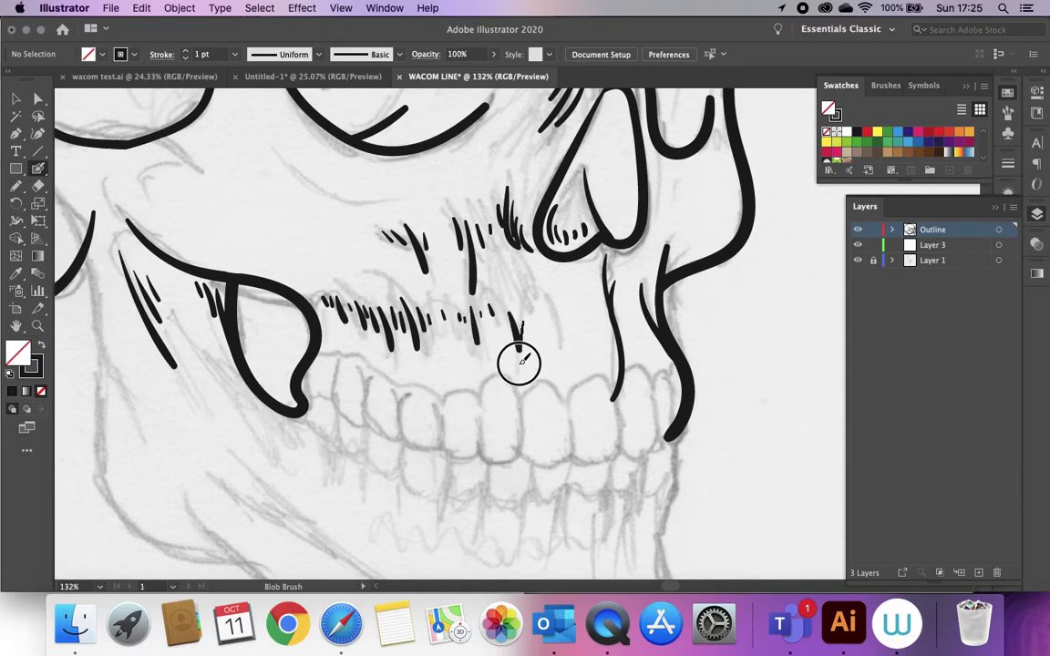
left_click_drag(555, 310, 558, 368)
left_click_drag(565, 319, 556, 366)
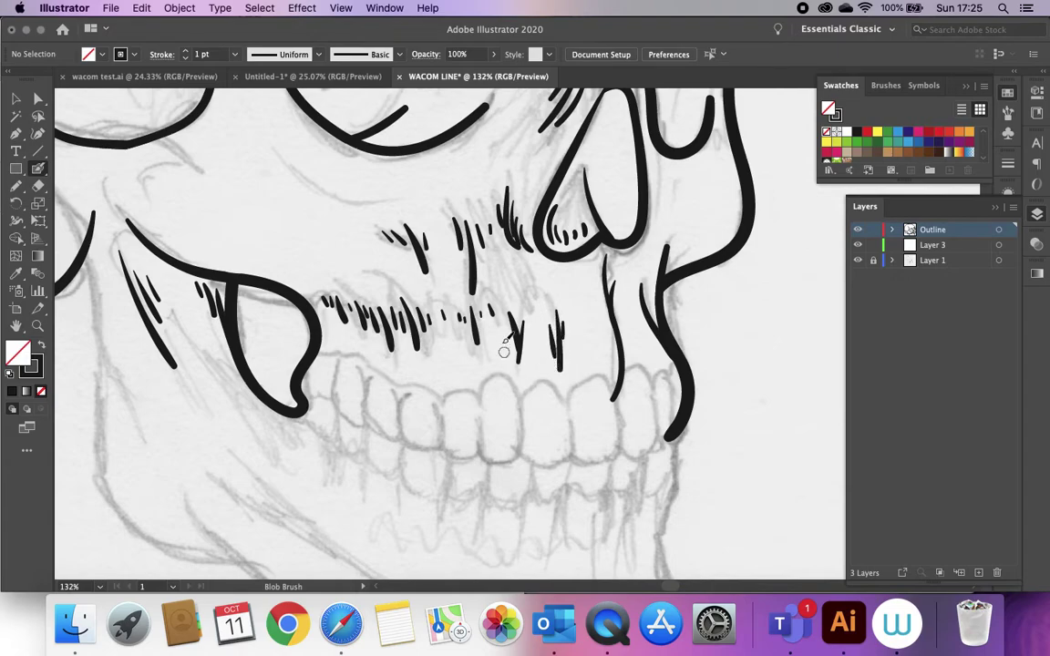
left_click_drag(316, 278, 354, 244)
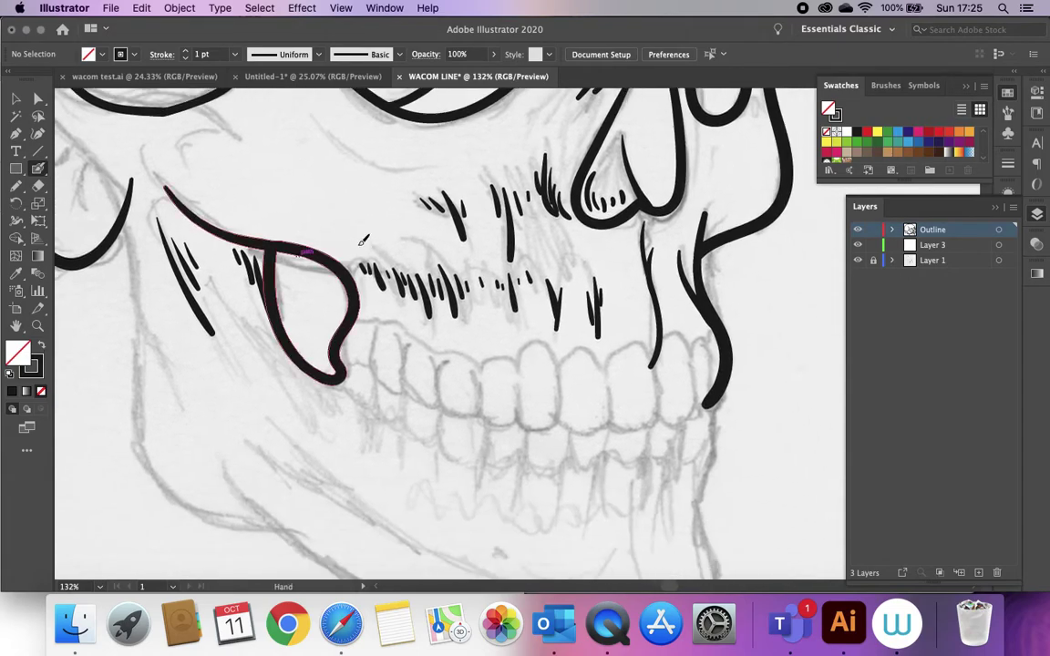
Step: Ink the outlines of the upper teeth in a row from the hooked cheekbone shape to the front edge of the mouth
mouse_move(340, 357)
left_mouse_down()
mouse_move(369, 370)
mouse_move(373, 332)
mouse_move(365, 321)
mouse_move(352, 326)
mouse_move(385, 325)
mouse_move(373, 355)
mouse_move(382, 383)
mouse_move(401, 381)
mouse_move(396, 333)
mouse_move(410, 341)
mouse_move(412, 398)
mouse_move(426, 409)
mouse_move(439, 396)
mouse_move(434, 361)
mouse_move(444, 409)
mouse_move(470, 414)
mouse_move(479, 360)
left_mouse_up()
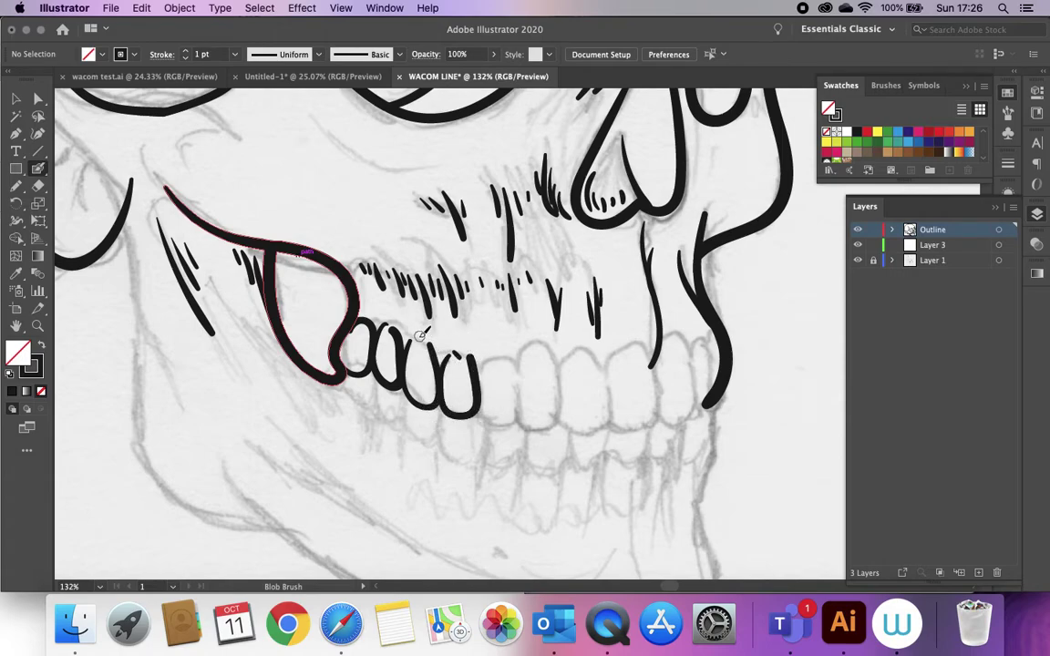
mouse_move(492, 360)
left_mouse_down()
mouse_move(477, 392)
mouse_move(484, 419)
mouse_move(515, 417)
mouse_move(508, 365)
mouse_move(522, 373)
mouse_move(530, 423)
mouse_move(557, 412)
mouse_move(560, 383)
mouse_move(540, 351)
mouse_move(561, 369)
mouse_move(561, 426)
mouse_move(598, 428)
mouse_move(608, 414)
mouse_move(582, 350)
left_mouse_up()
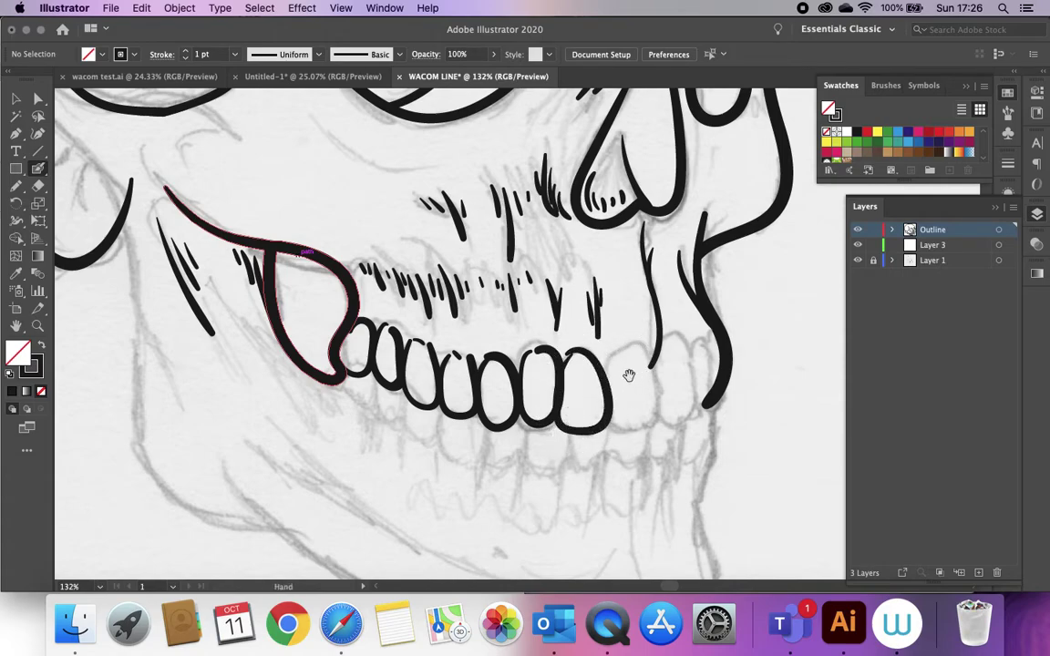
left_click_drag(642, 304, 515, 298)
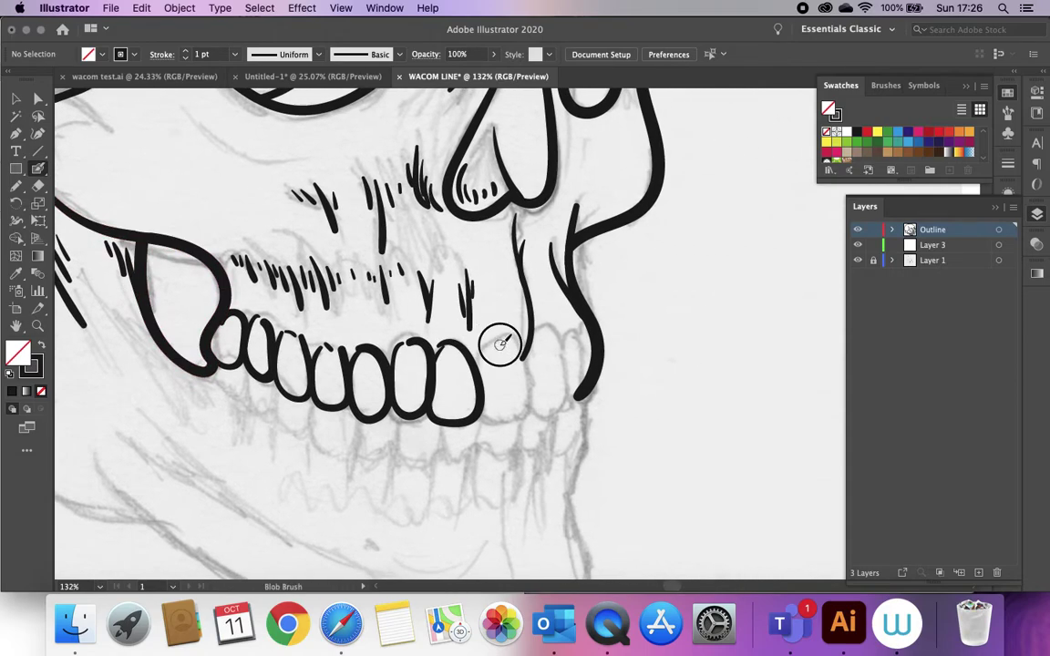
mouse_move(481, 364)
left_mouse_down()
mouse_move(485, 410)
mouse_move(520, 414)
mouse_move(522, 363)
mouse_move(500, 342)
mouse_move(525, 340)
mouse_move(537, 415)
mouse_move(565, 403)
mouse_move(557, 332)
mouse_move(570, 386)
mouse_move(582, 380)
mouse_move(574, 337)
left_mouse_up()
key("bracketright")
key("bracketright")
key("bracketright")
key("ctrl+z")
key("bracketleft")
key("bracketleft")
key("bracketleft")
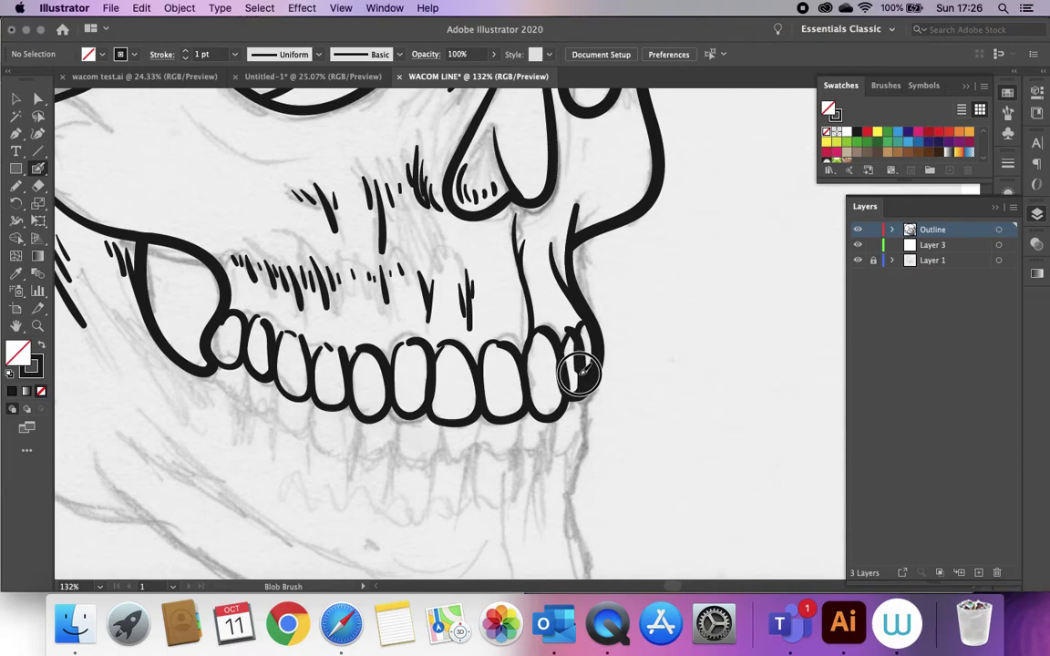
left_click_drag(579, 370, 579, 314)
Step: Ink the curved line across the rounded shape behind the cheekbone and add short hatch strokes along its inner side
key("space")
left_click_drag(319, 400, 481, 455)
mouse_move(363, 353)
left_mouse_down()
mouse_move(381, 392)
mouse_move(469, 476)
left_mouse_up()
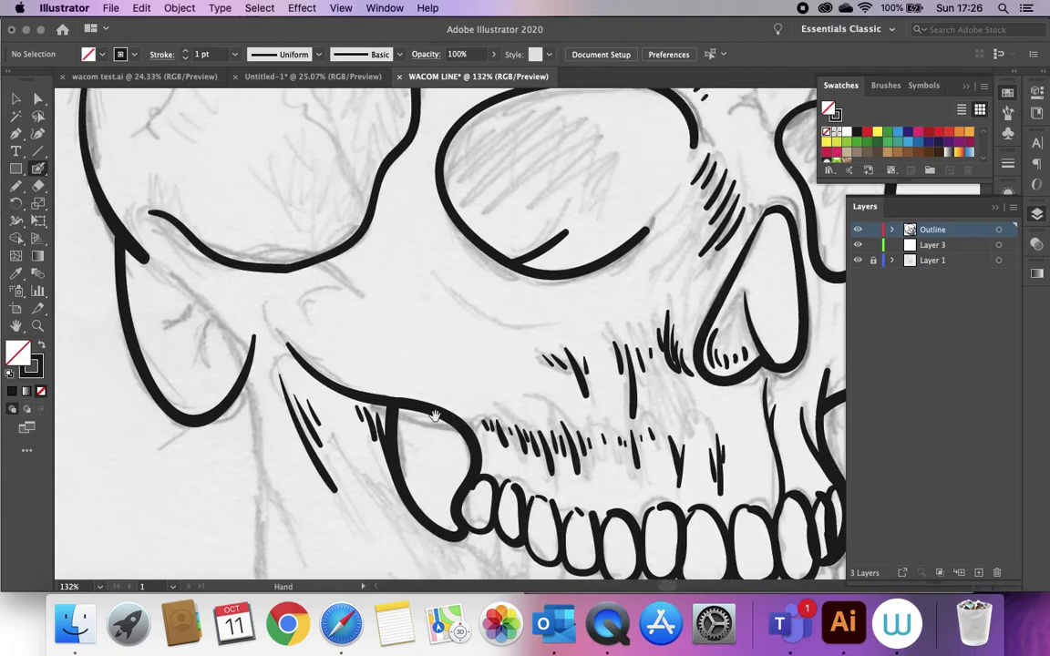
left_click_drag(317, 366, 383, 409)
mouse_move(254, 326)
left_mouse_down()
mouse_move(337, 415)
mouse_move(345, 480)
left_mouse_up()
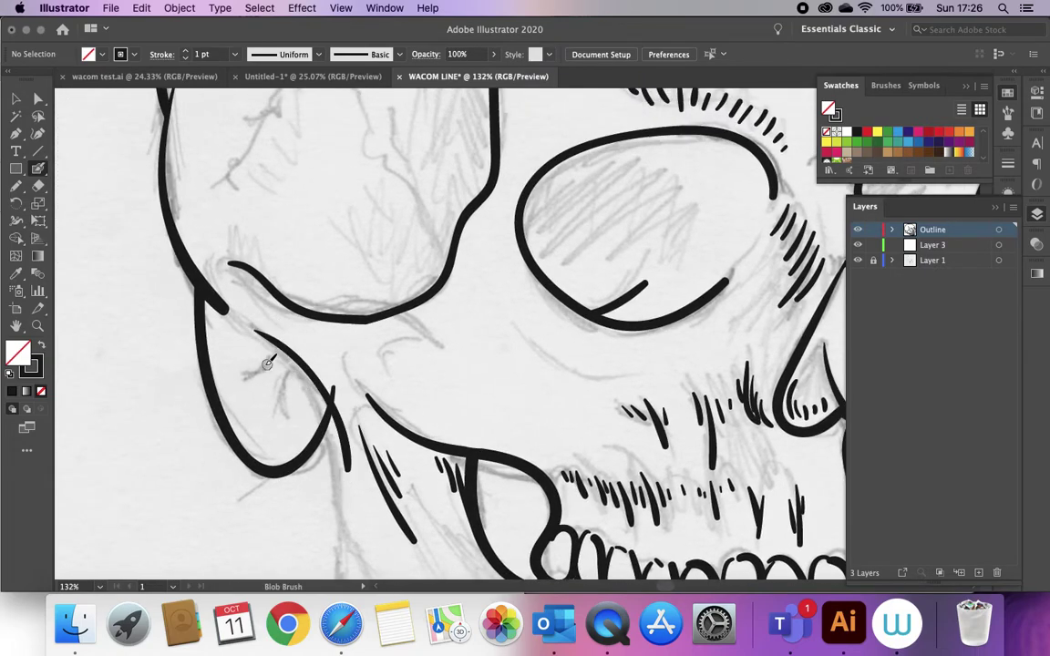
mouse_move(238, 378)
left_mouse_down()
mouse_move(276, 352)
mouse_move(285, 421)
left_mouse_up()
mouse_move(300, 368)
left_mouse_down()
mouse_move(295, 408)
mouse_move(302, 400)
left_mouse_up()
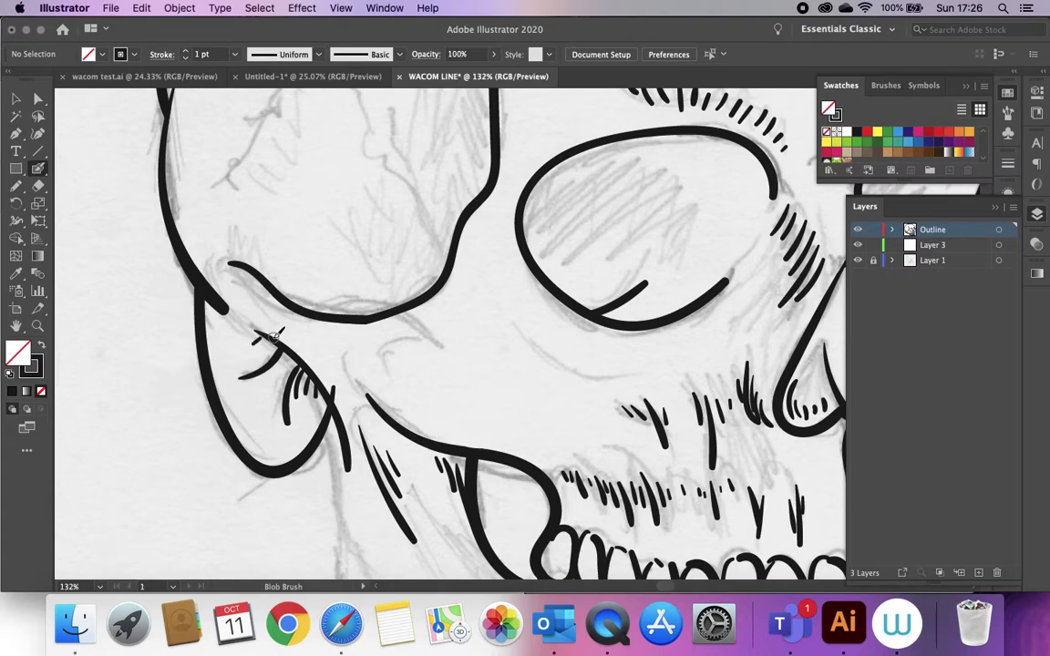
left_click_drag(271, 339, 242, 363)
Step: Paint tapered hatch strokes inside the temple outline along the edge nearest the eye socket
scroll(328, 336, "up", 5)
scroll(328, 335, "right", 4)
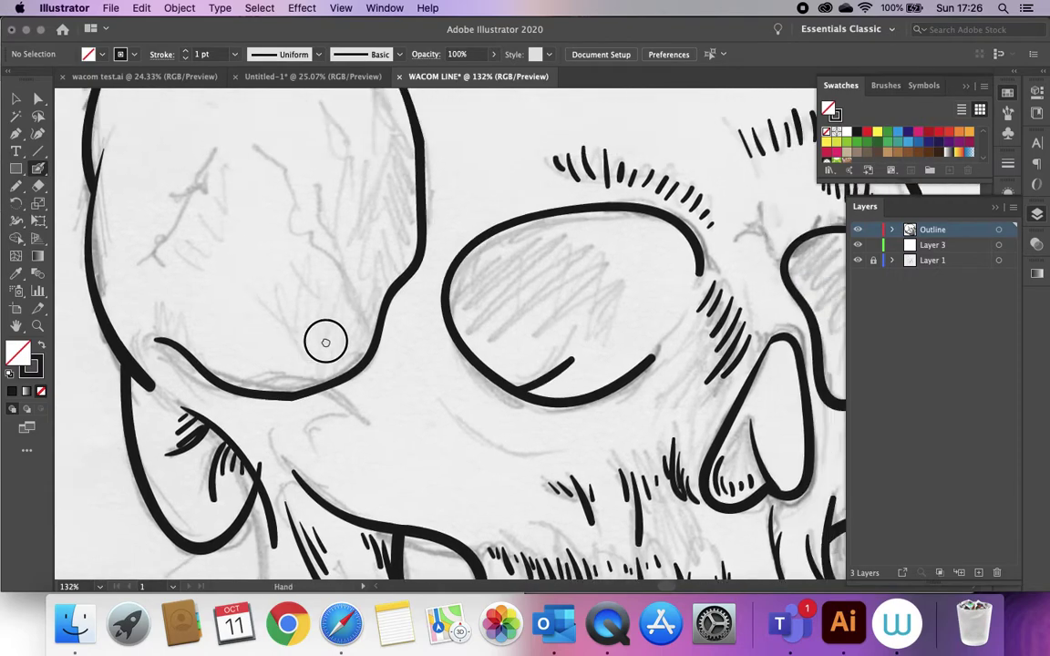
mouse_move(297, 425)
left_mouse_down()
mouse_move(319, 362)
mouse_move(285, 304)
left_mouse_up()
mouse_move(314, 369)
left_mouse_down()
mouse_move(328, 330)
mouse_move(361, 316)
mouse_move(362, 206)
left_mouse_up()
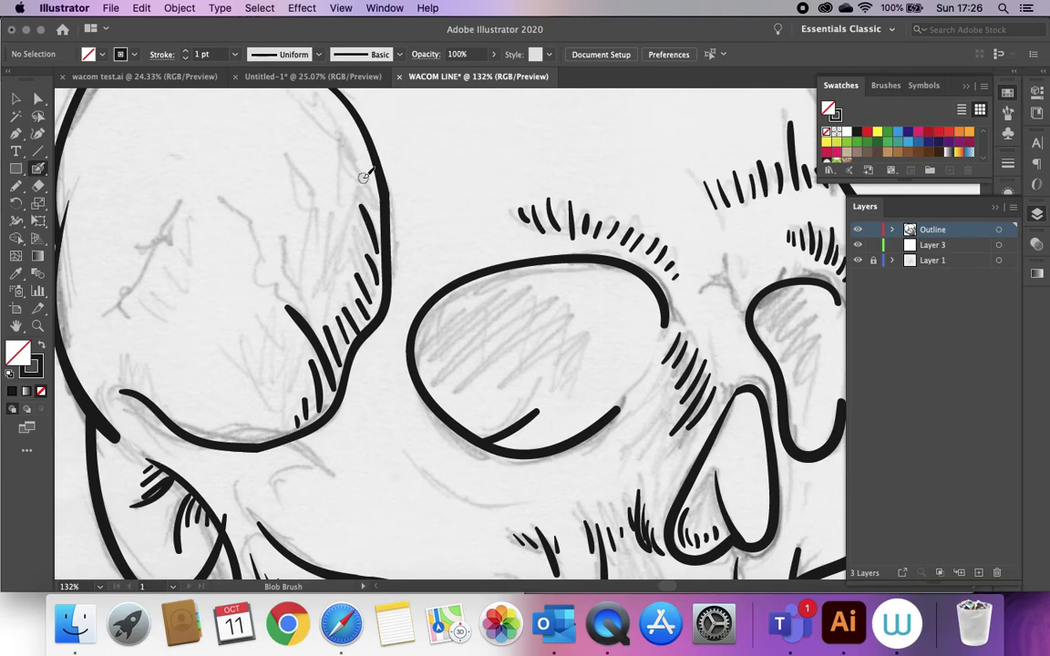
mouse_move(340, 150)
left_mouse_down()
mouse_move(372, 195)
mouse_move(370, 253)
left_mouse_up()
left_click_drag(370, 164, 379, 234)
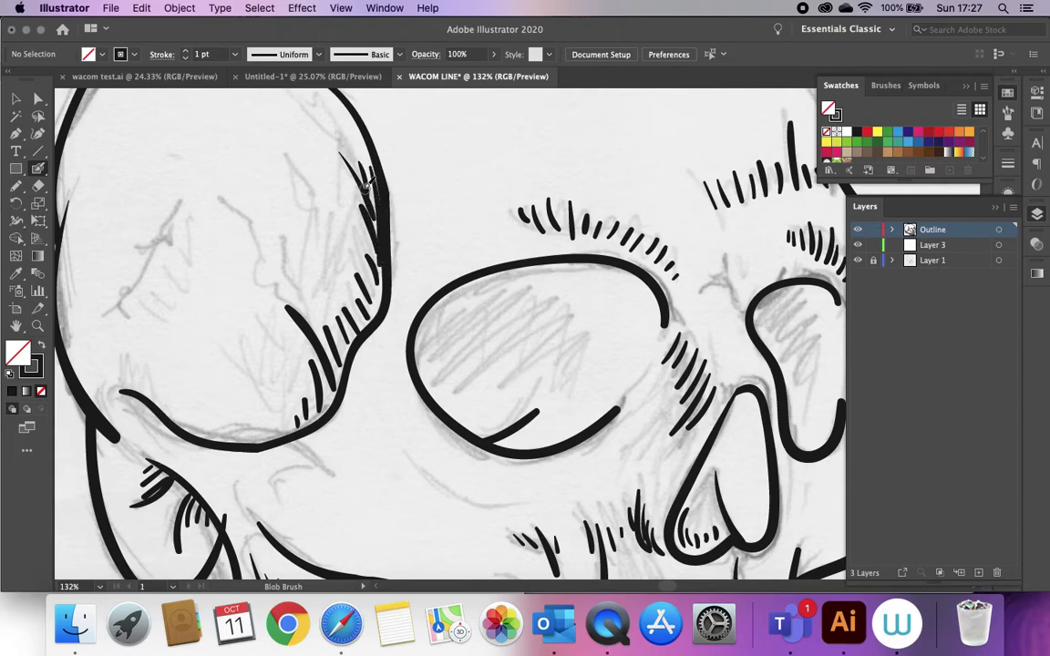
Step: Fill the gaps in the temple hatching with dense strokes down to the lower curve of the outline
mouse_move(368, 182)
left_mouse_down()
mouse_move(383, 251)
mouse_move(368, 242)
mouse_move(365, 321)
left_mouse_up()
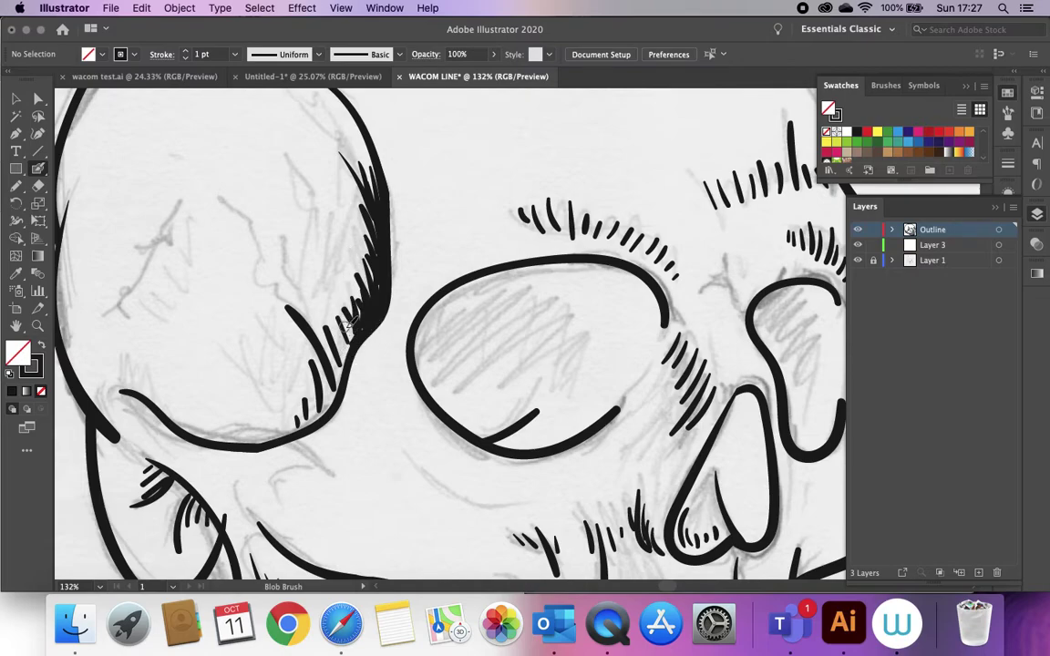
mouse_move(339, 318)
left_mouse_down()
mouse_move(351, 342)
mouse_move(340, 381)
left_mouse_up()
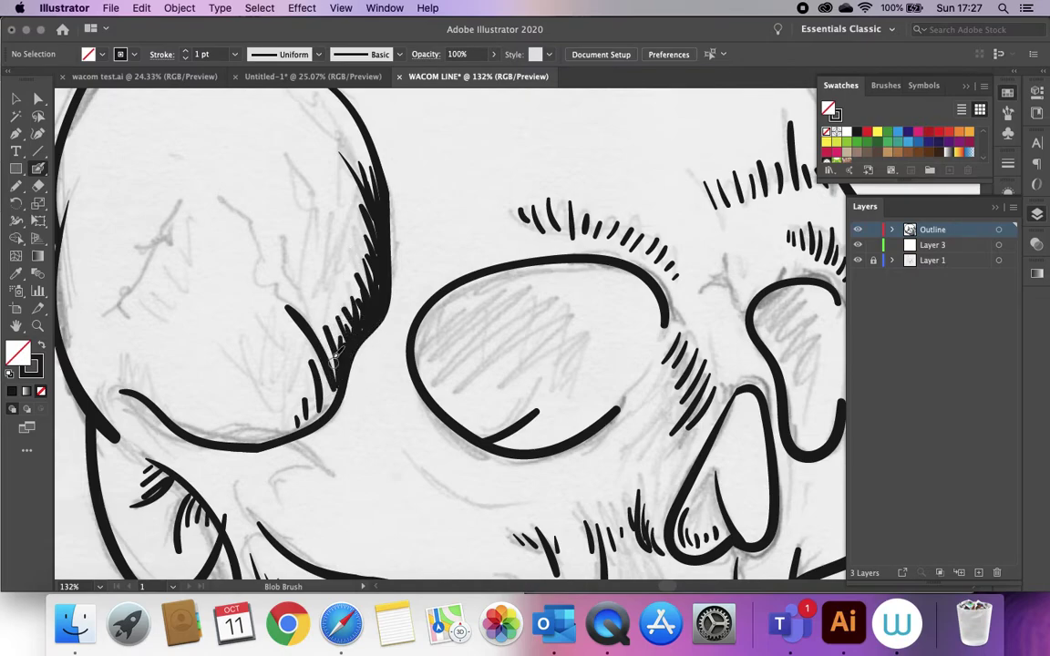
mouse_move(348, 357)
left_mouse_down()
mouse_move(319, 412)
mouse_move(335, 383)
mouse_move(330, 412)
left_mouse_up()
left_click_drag(320, 365, 312, 421)
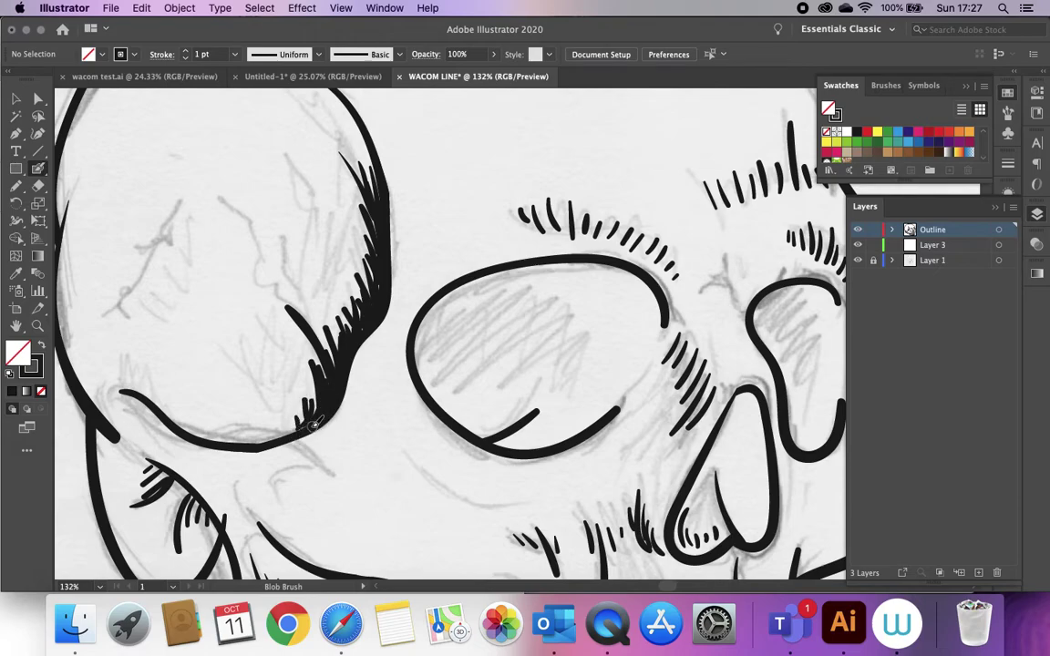
Step: Paint curved diagonal hatch strokes inside the near eye socket, with a second small group toward its middle
scroll(399, 263, "up", 5)
mouse_move(431, 365)
left_mouse_down()
mouse_move(450, 430)
mouse_move(309, 410)
mouse_move(284, 167)
mouse_move(334, 267)
left_mouse_up()
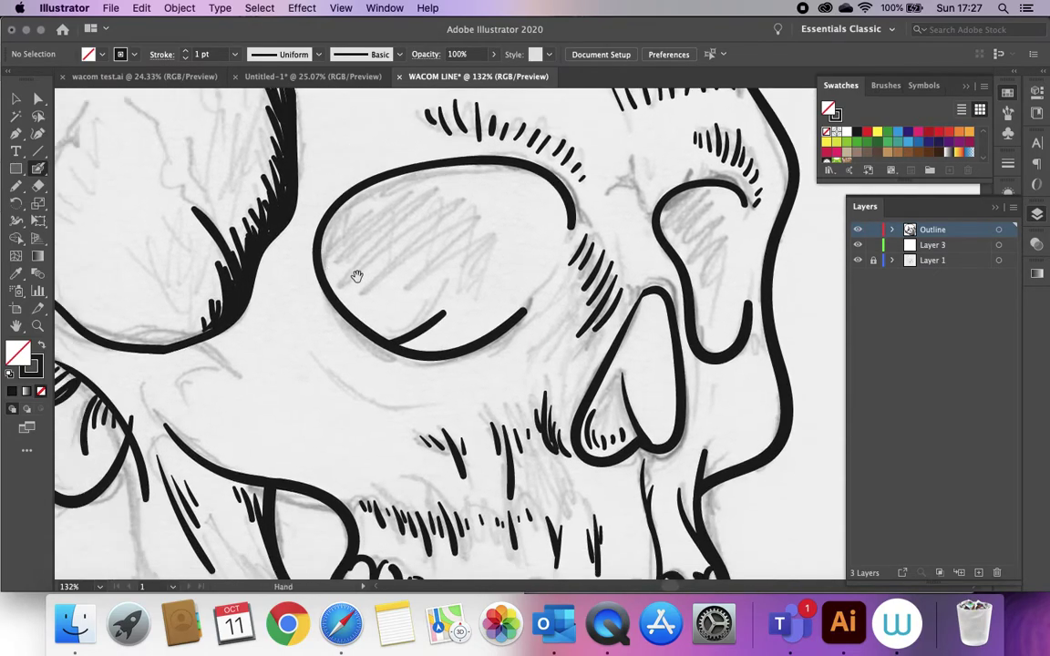
scroll(423, 326, "left", 2)
scroll(383, 351, "up", 2)
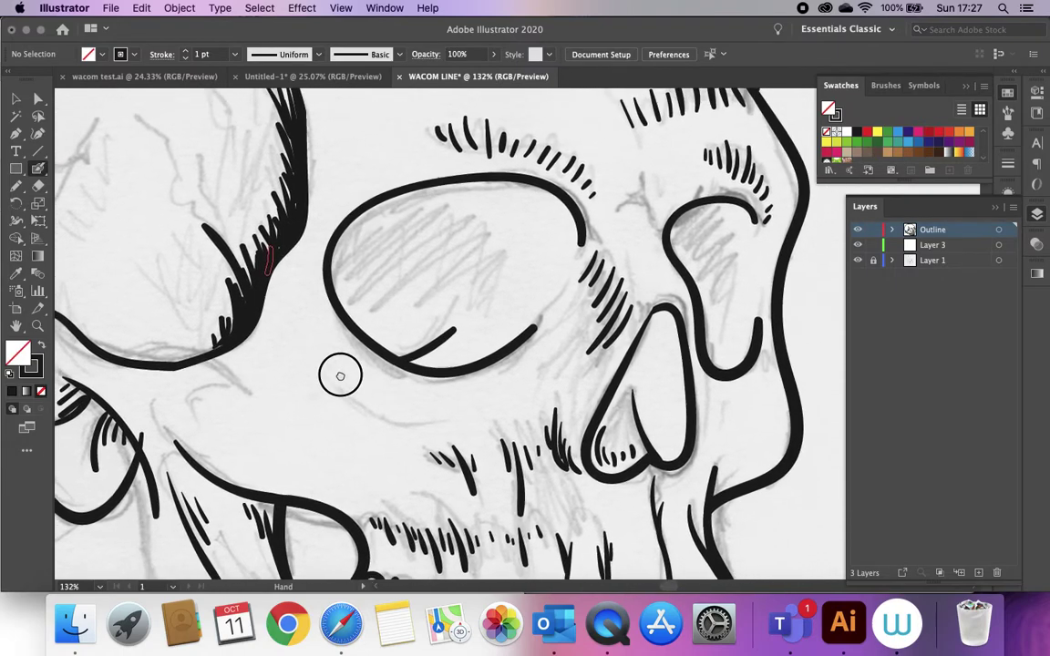
scroll(348, 253, "right", 1)
mouse_move(360, 239)
left_mouse_down()
mouse_move(345, 274)
mouse_move(349, 311)
left_mouse_up()
mouse_move(401, 248)
left_mouse_down()
mouse_move(359, 301)
mouse_move(365, 320)
mouse_move(397, 310)
left_mouse_up()
mouse_move(428, 274)
left_mouse_down()
mouse_move(416, 299)
mouse_move(435, 310)
left_mouse_up()
mouse_move(465, 260)
left_mouse_down()
mouse_move(446, 308)
mouse_move(476, 284)
left_mouse_up()
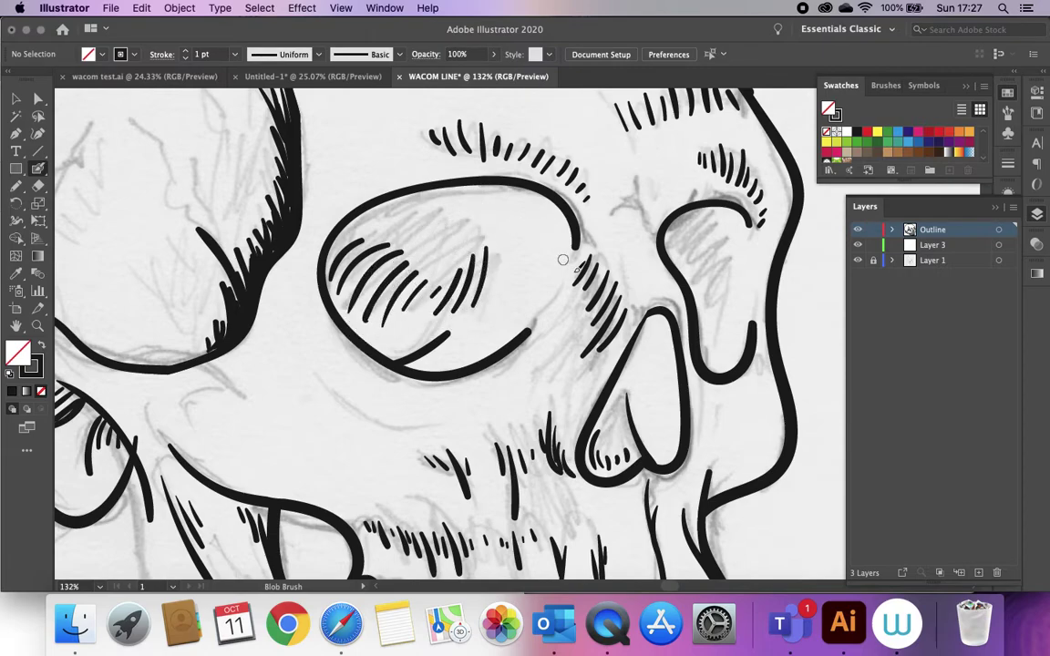
Step: Paint hatch strokes inside the far eye socket, running down along its inner edge
scroll(529, 291, "right", 5)
mouse_move(538, 239)
left_mouse_down()
mouse_move(513, 266)
mouse_move(520, 275)
left_mouse_up()
mouse_move(552, 251)
left_mouse_down()
mouse_move(526, 284)
mouse_move(534, 290)
left_mouse_up()
mouse_move(561, 266)
left_mouse_down()
mouse_move(541, 294)
mouse_move(547, 314)
mouse_move(574, 324)
mouse_move(583, 357)
left_mouse_up()
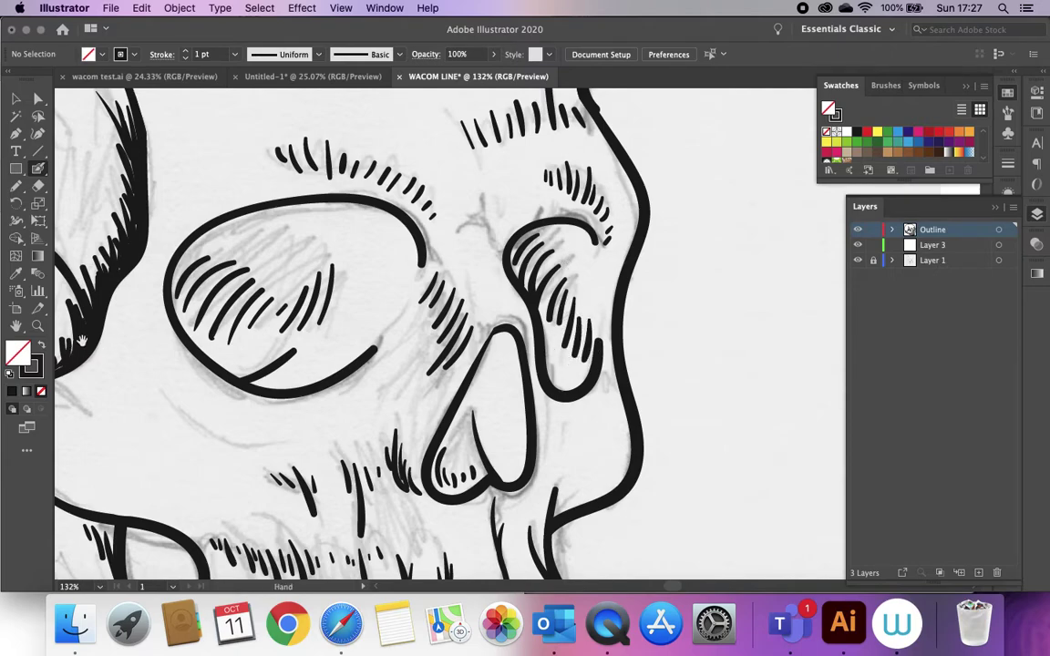
Step: Cross-hatch the row of strokes on the forehead and the strokes above the far eye socket
left_click_drag(340, 304, 484, 212)
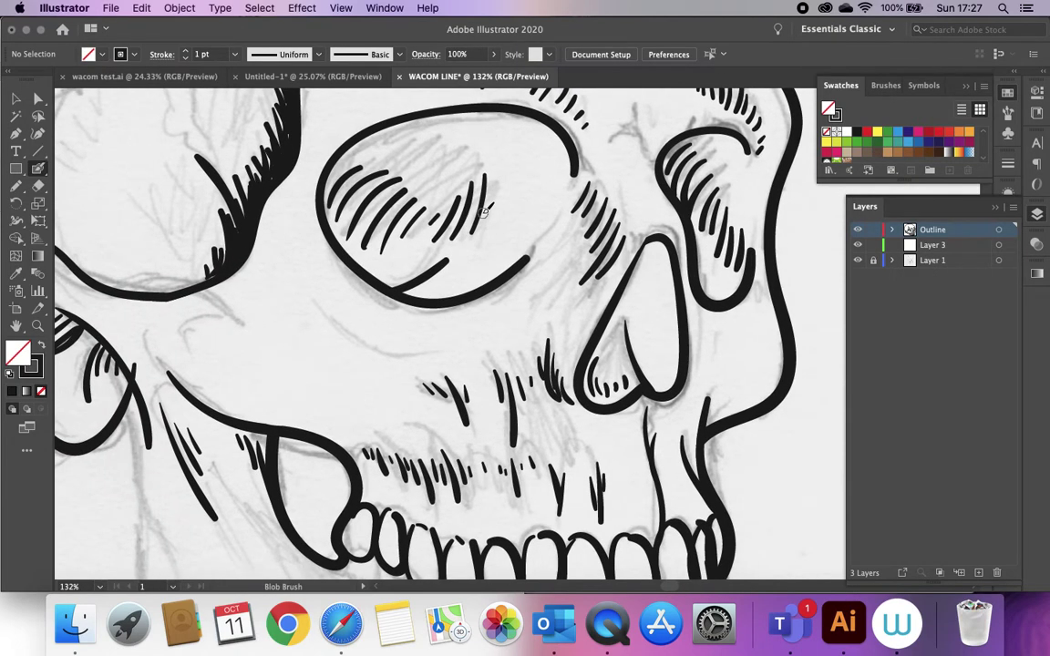
key("super+minus")
key("super+minus")
key("super+minus")
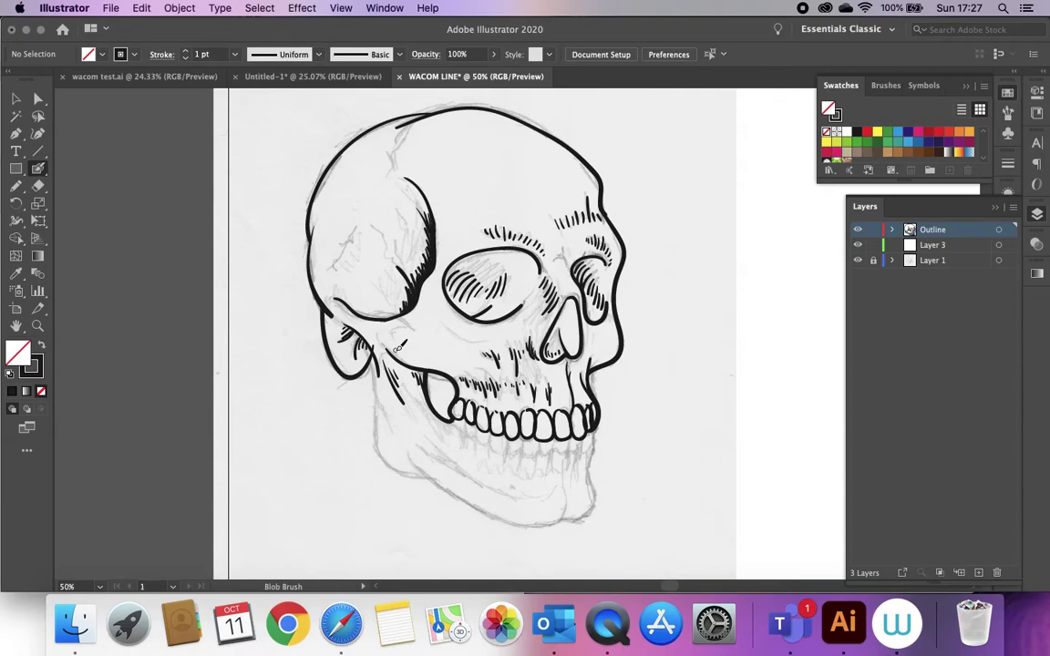
key("super+equal")
key("super+equal")
key("super+equal")
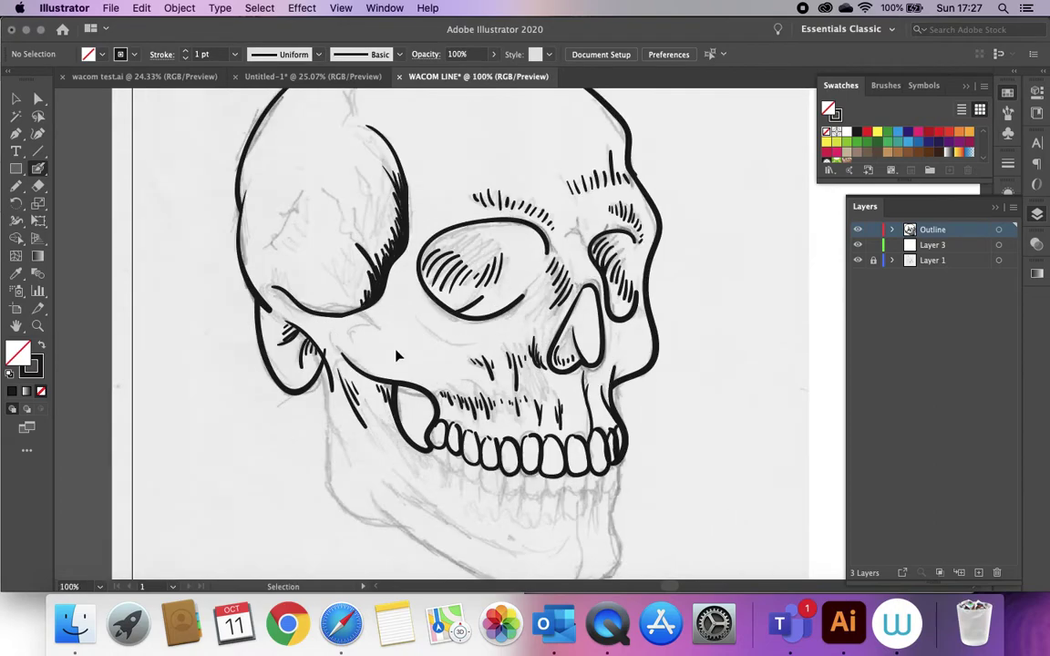
mouse_move(462, 216)
left_mouse_down()
mouse_move(424, 398)
mouse_move(398, 431)
left_mouse_up()
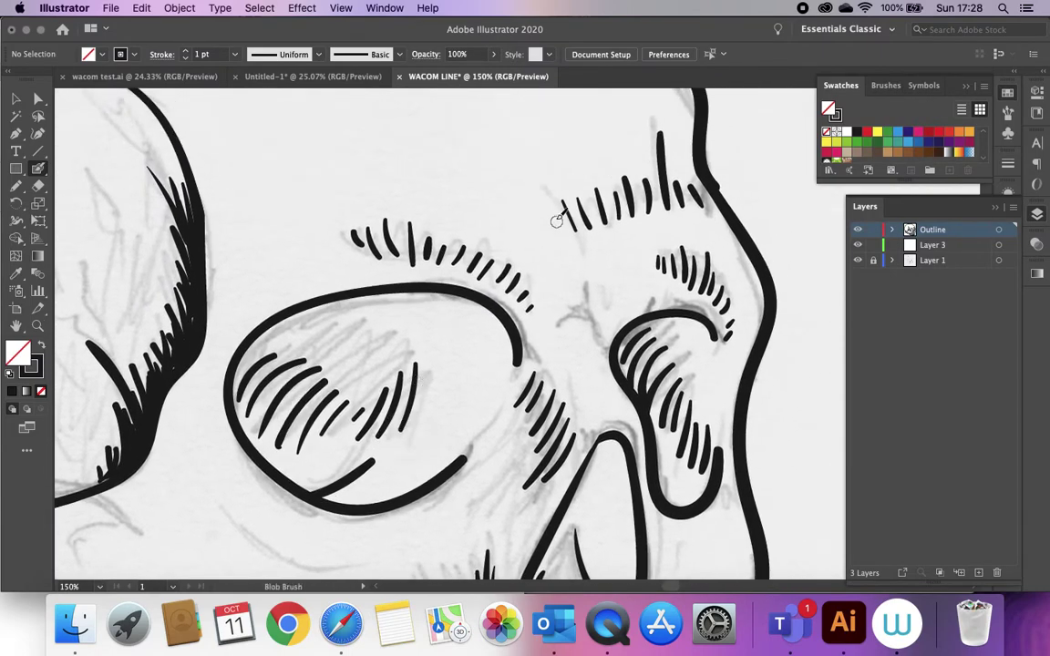
mouse_move(557, 218)
left_mouse_down()
mouse_move(637, 190)
mouse_move(614, 211)
mouse_move(681, 191)
mouse_move(674, 171)
mouse_move(663, 200)
mouse_move(702, 217)
mouse_move(712, 209)
left_mouse_up()
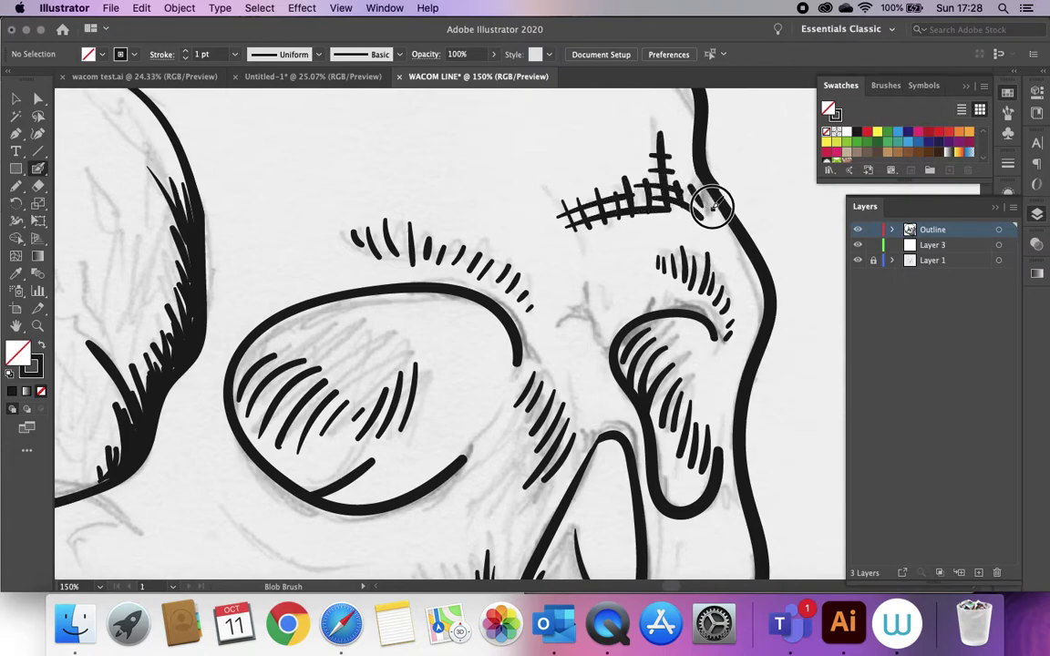
left_click_drag(652, 259, 718, 290)
mouse_move(679, 256)
left_mouse_down()
mouse_move(727, 288)
mouse_move(729, 335)
left_mouse_up()
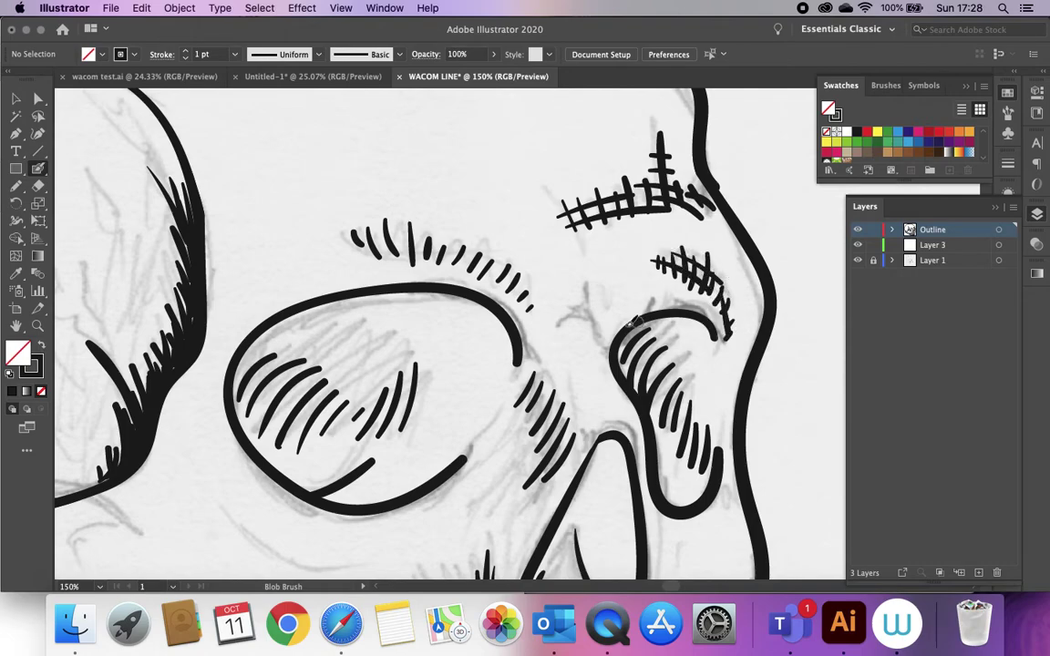
Step: Cross-hatch the shading inside the far eye socket and between the near eye socket and the nasal cavity
mouse_move(642, 325)
left_mouse_down()
mouse_move(649, 352)
mouse_move(638, 332)
mouse_move(631, 339)
mouse_move(681, 366)
mouse_move(626, 344)
mouse_move(631, 372)
mouse_move(692, 403)
mouse_move(663, 382)
mouse_move(706, 469)
left_mouse_up()
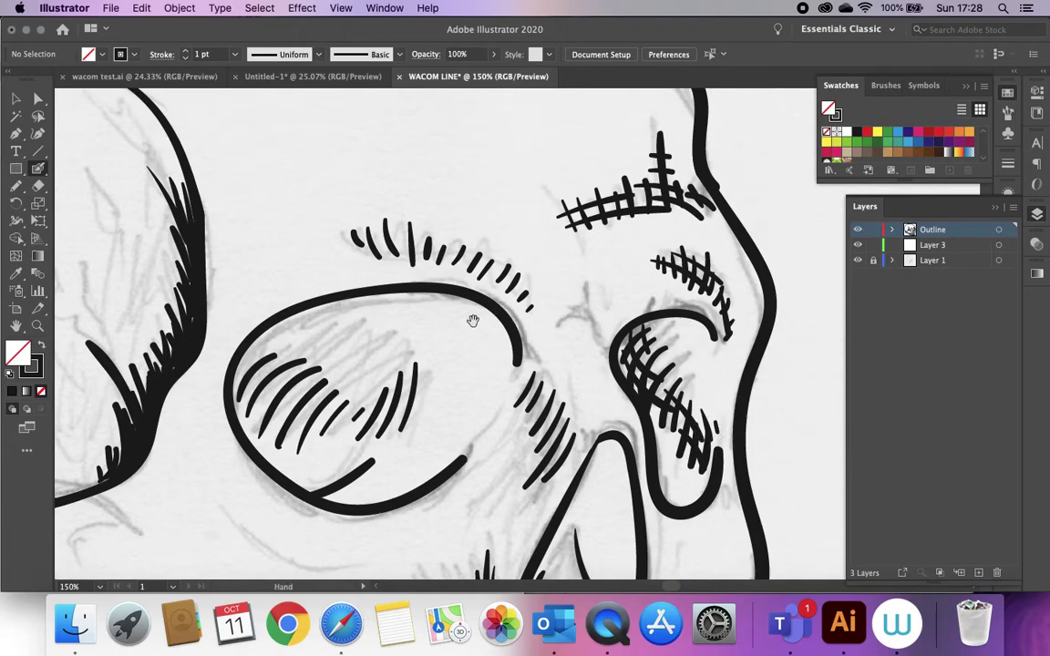
left_click_drag(436, 405, 476, 355)
mouse_move(559, 321)
left_mouse_down()
mouse_move(563, 356)
mouse_move(574, 338)
mouse_move(591, 376)
mouse_move(593, 438)
mouse_move(602, 412)
mouse_move(574, 417)
left_mouse_up()
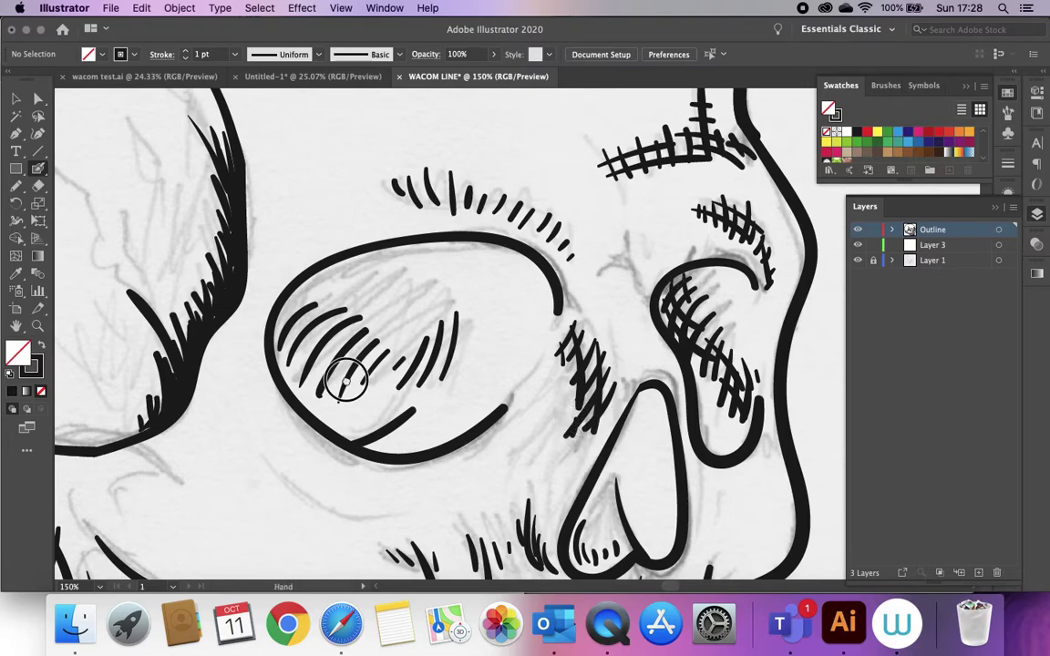
Step: Cross-hatch both groups of strokes inside the near eye socket
scroll(347, 374, "left", 3)
left_click_drag(444, 314, 383, 369)
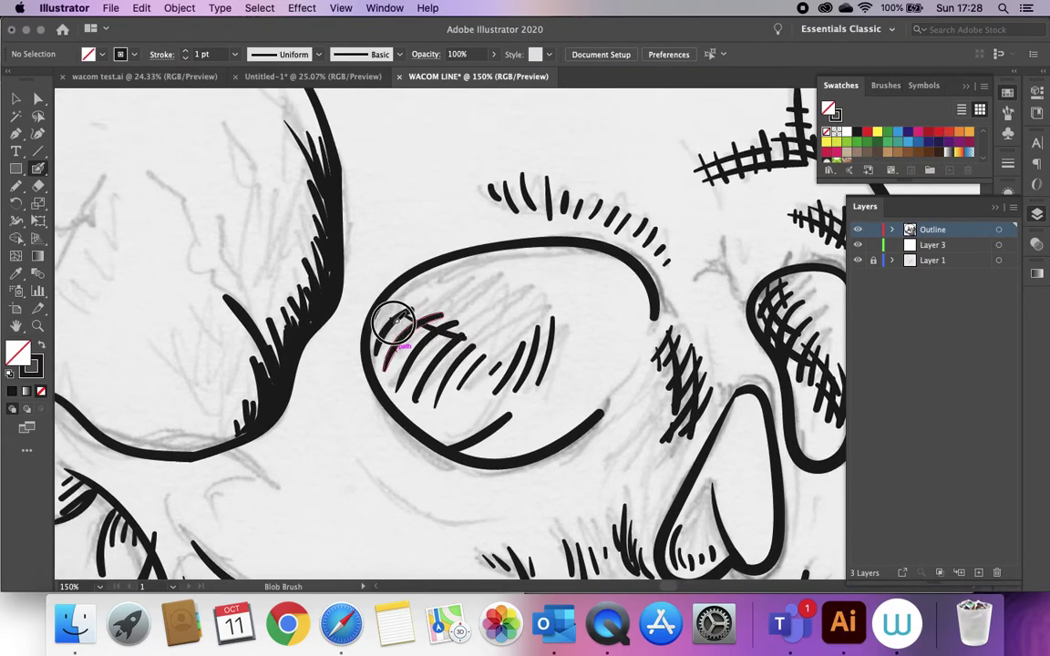
left_click_drag(390, 314, 469, 360)
left_click_drag(394, 326, 478, 366)
left_click_drag(399, 339, 483, 372)
mouse_move(383, 337)
left_mouse_down()
mouse_move(493, 374)
mouse_move(555, 376)
left_mouse_up()
mouse_move(492, 372)
left_mouse_down()
mouse_move(551, 354)
mouse_move(551, 338)
left_mouse_up()
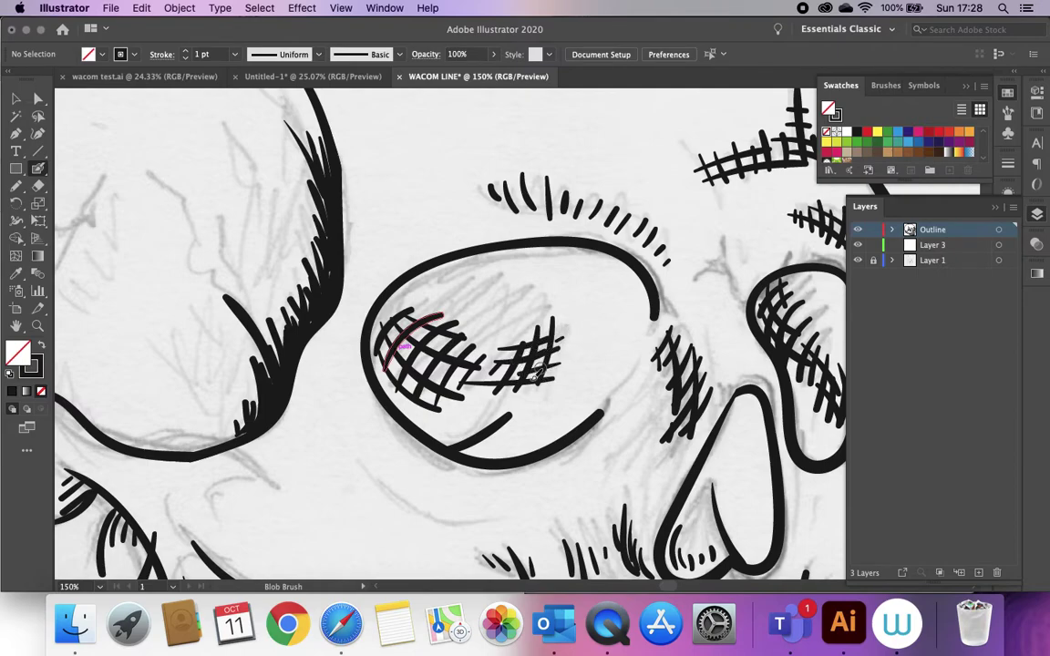
Step: Cross-hatch the strokes on the cheek below the near eye socket and around the lower near edge of the nasal cavity
scroll(438, 346, "down", 5)
scroll(437, 346, "right", 5)
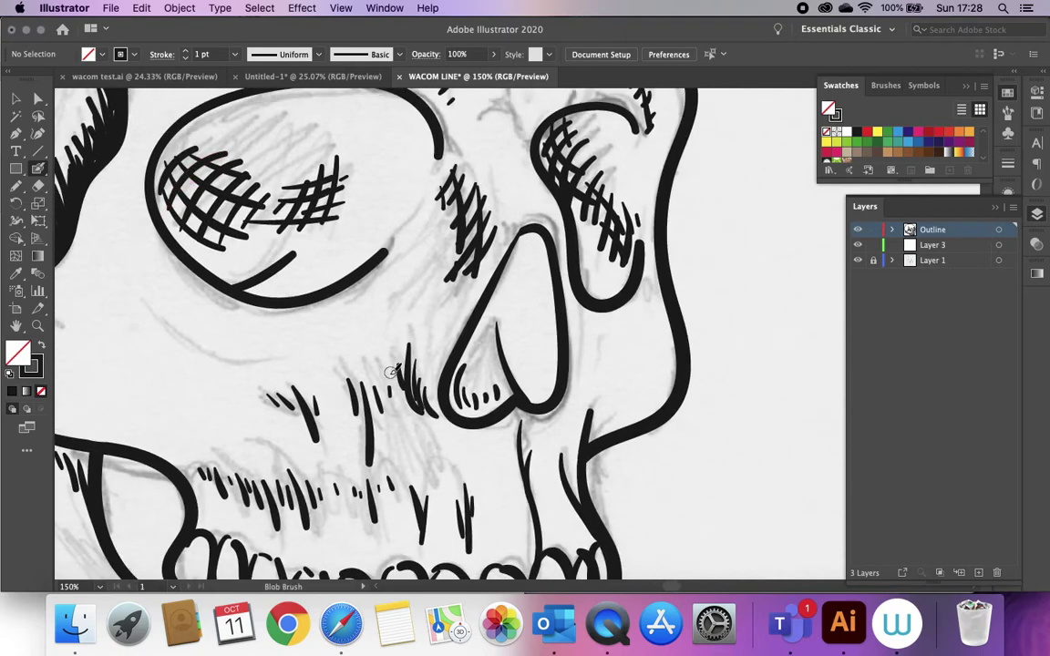
mouse_move(280, 396)
left_mouse_down()
mouse_move(321, 409)
mouse_move(292, 406)
mouse_move(326, 418)
mouse_move(302, 429)
mouse_move(354, 422)
mouse_move(341, 390)
mouse_move(377, 392)
mouse_move(346, 405)
mouse_move(366, 409)
mouse_move(379, 437)
left_mouse_up()
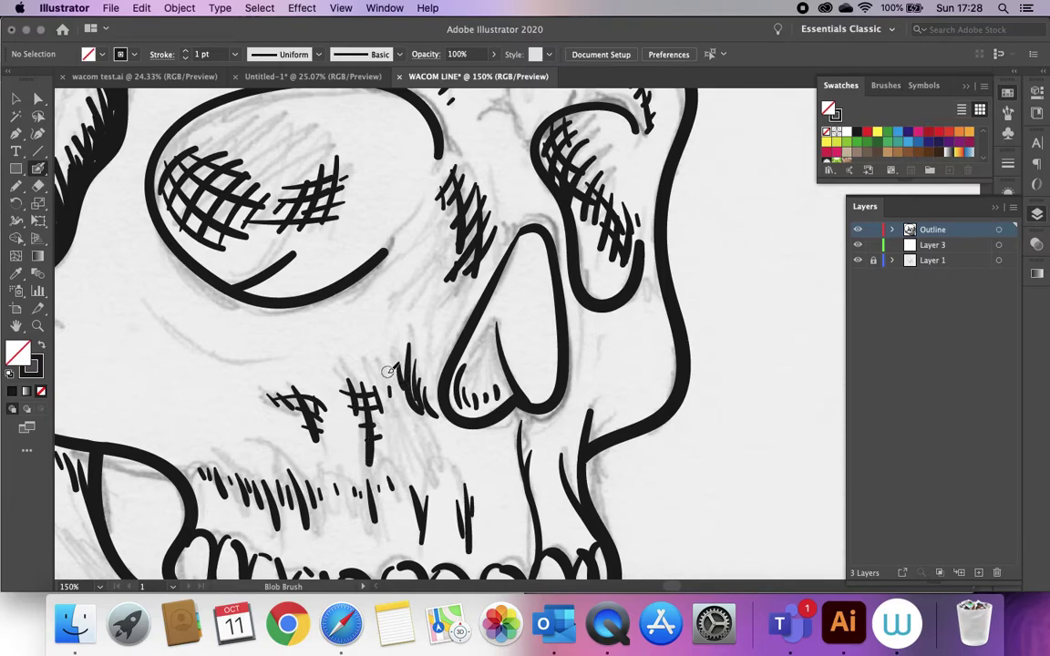
mouse_move(402, 357)
left_mouse_down()
mouse_move(408, 392)
mouse_move(432, 400)
left_mouse_up()
mouse_move(421, 338)
left_mouse_down()
mouse_move(412, 369)
mouse_move(490, 403)
mouse_move(478, 418)
left_mouse_up()
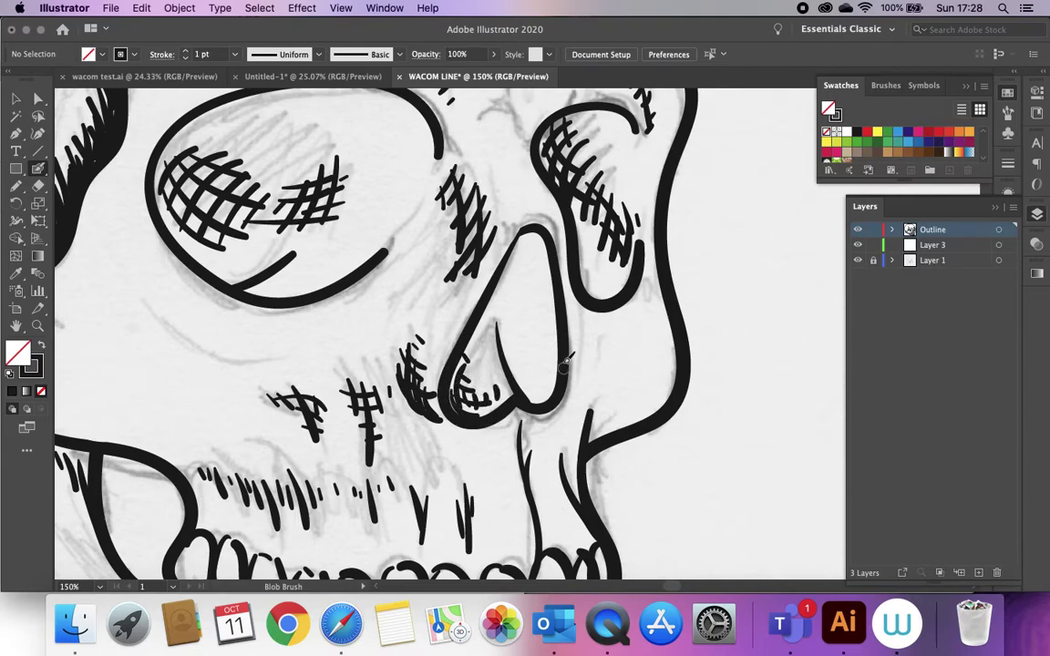
Step: Cross-hatch the row of strokes above the upper teeth
scroll(434, 254, "down", 5)
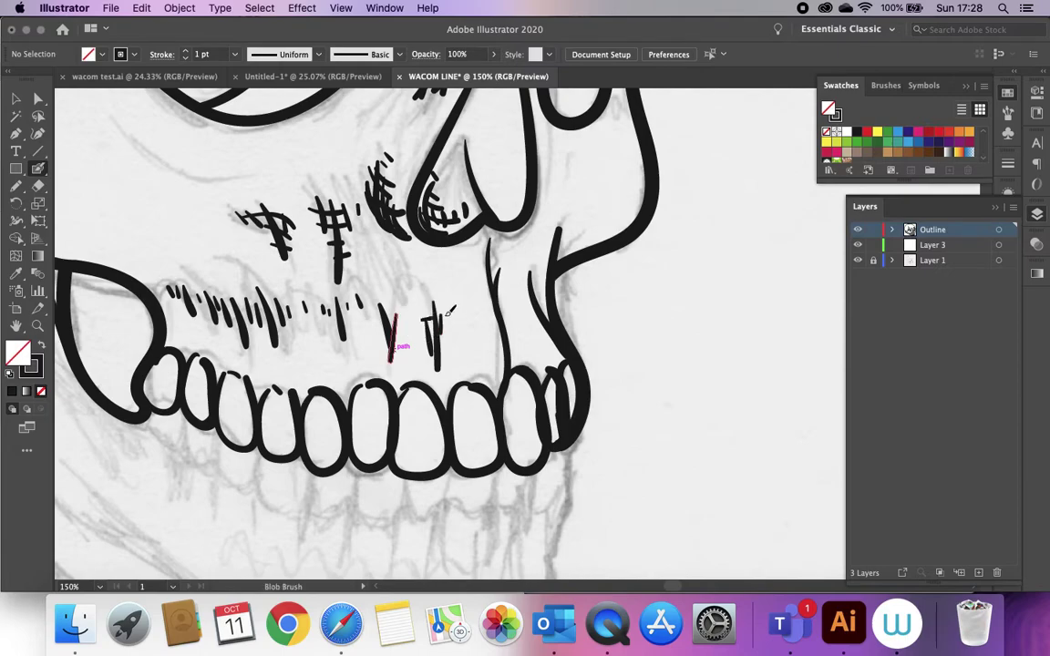
left_click_drag(433, 346, 451, 356)
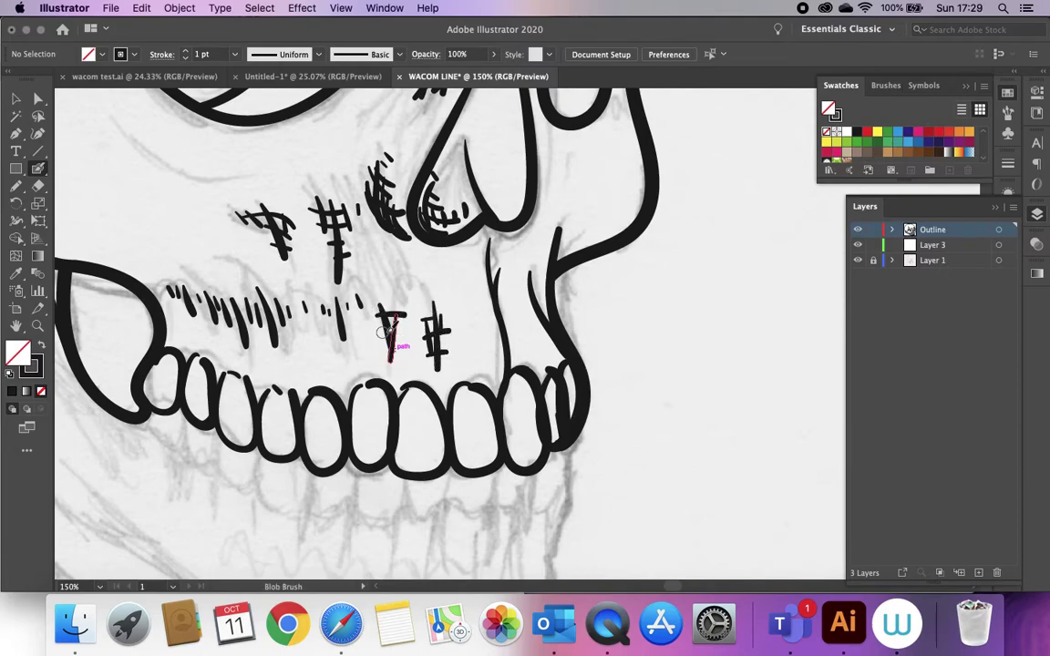
left_click_drag(377, 342, 495, 393)
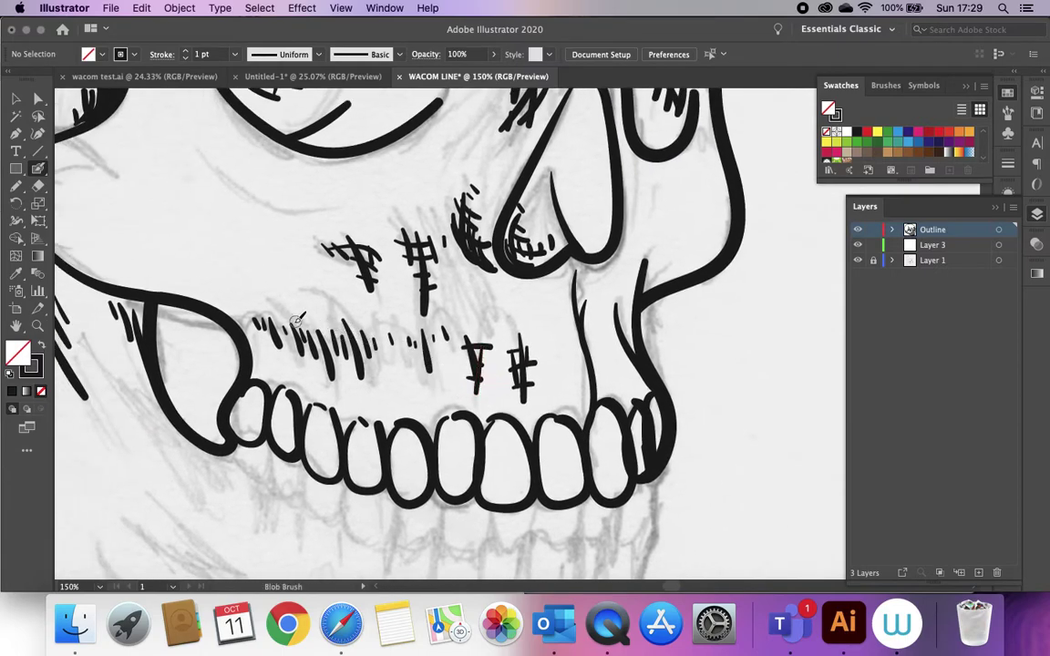
mouse_move(290, 338)
left_mouse_down()
mouse_move(346, 352)
mouse_move(335, 345)
mouse_move(375, 341)
mouse_move(352, 344)
mouse_move(374, 331)
mouse_move(396, 351)
mouse_move(413, 343)
mouse_move(436, 358)
left_mouse_up()
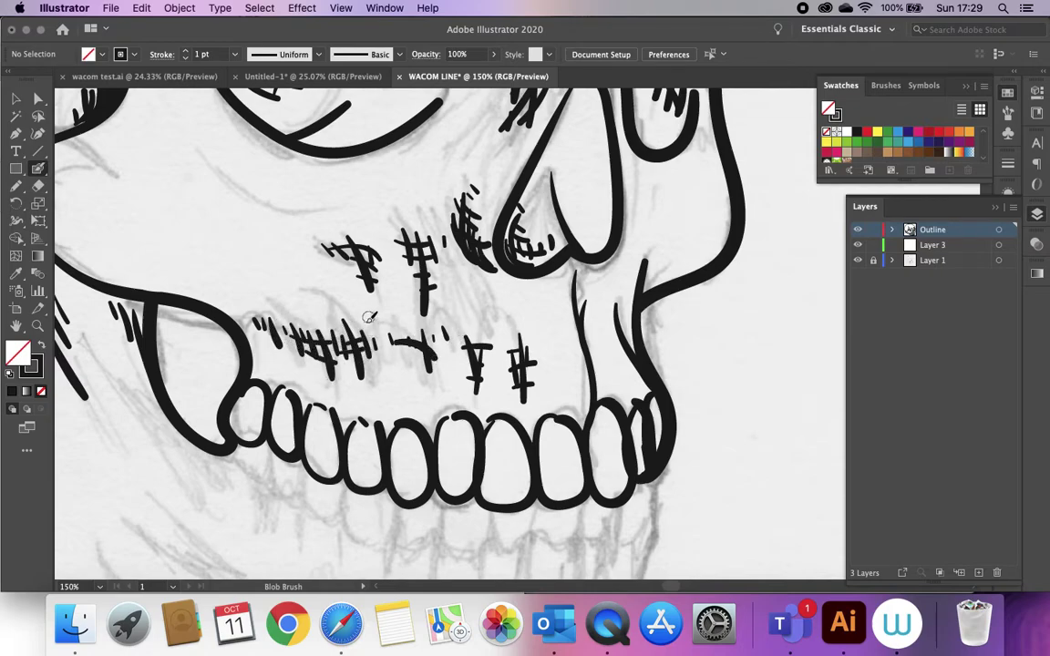
Step: Cross-hatch the long strokes on the jaw below the cheekbone and the short ones beside the hooked cheekbone shape
scroll(374, 315, "left", 10)
mouse_move(289, 290)
left_mouse_down()
mouse_move(324, 314)
mouse_move(317, 304)
mouse_move(288, 313)
mouse_move(296, 322)
mouse_move(331, 331)
mouse_move(298, 340)
mouse_move(338, 353)
mouse_move(312, 364)
left_mouse_up()
left_click_drag(372, 312, 390, 355)
left_click_drag(312, 316, 394, 394)
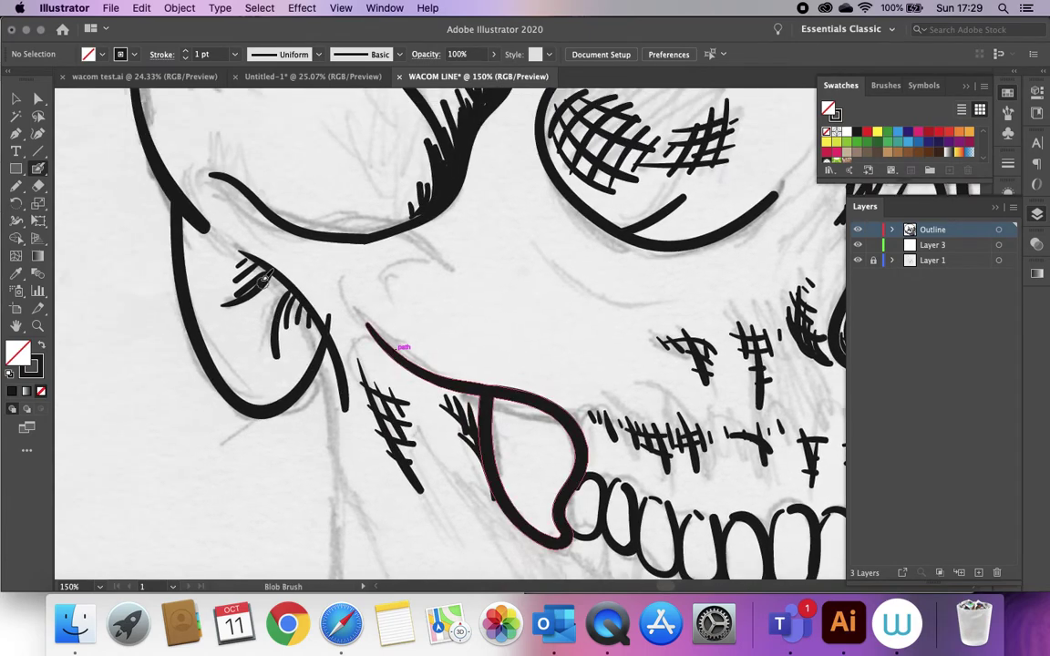
Step: Cross-hatch both groups of short strokes inside the rounded bone shape at the back of the jaw
mouse_move(242, 280)
left_mouse_down()
mouse_move(303, 325)
mouse_move(294, 304)
mouse_move(285, 306)
mouse_move(300, 312)
mouse_move(277, 325)
mouse_move(309, 309)
left_mouse_up()
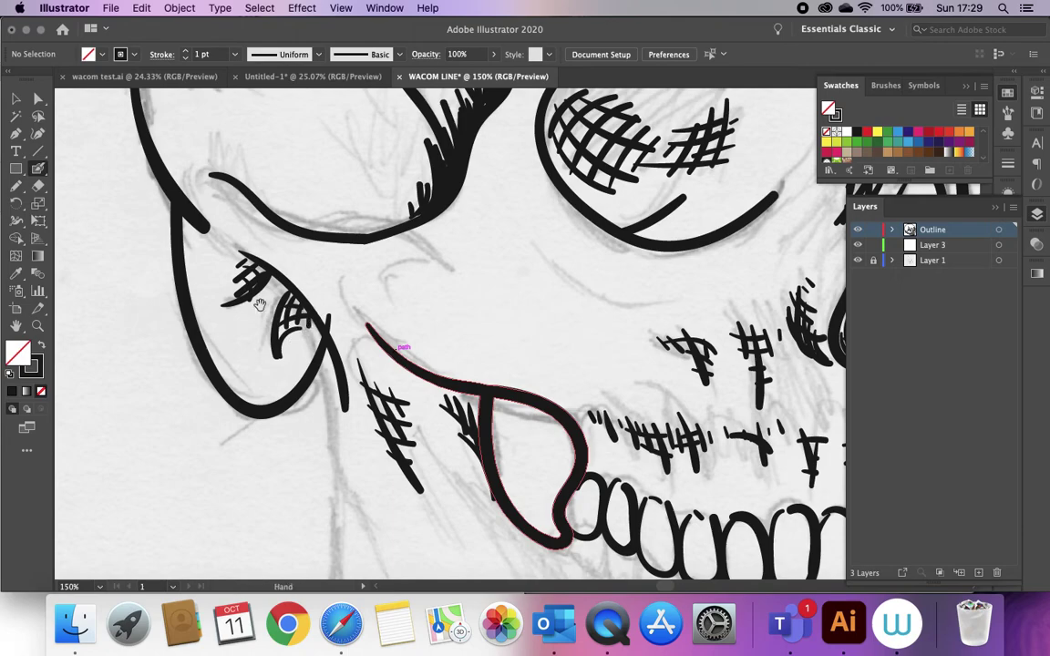
scroll(262, 304, "up", 3)
scroll(262, 304, "left", 2)
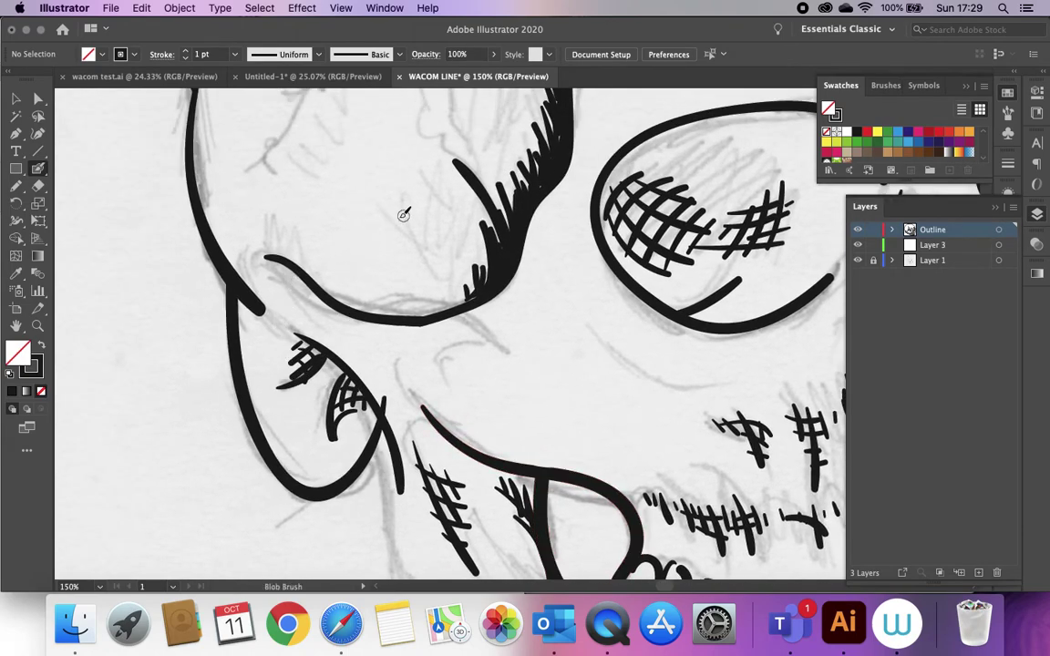
Step: Cross-hatch the dark shading along the inner edge of the temple, from its upper curve down to the lower corner
scroll(284, 216, "up", 4)
scroll(283, 216, "right", 6)
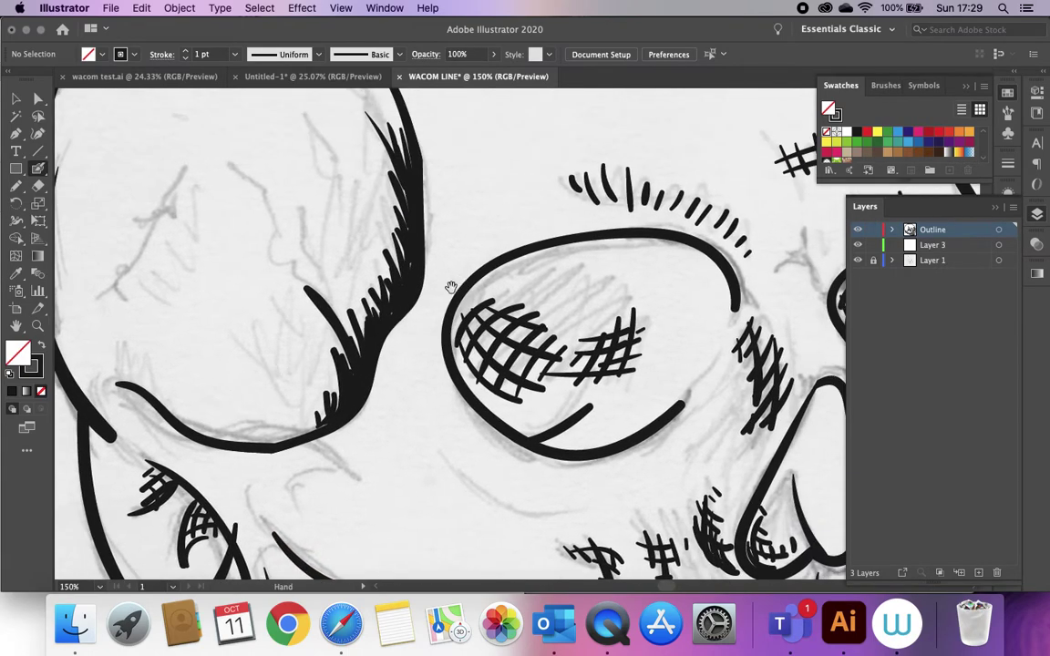
mouse_move(467, 226)
left_mouse_down()
mouse_move(521, 238)
mouse_move(627, 295)
left_mouse_up()
left_click_drag(552, 241, 633, 303)
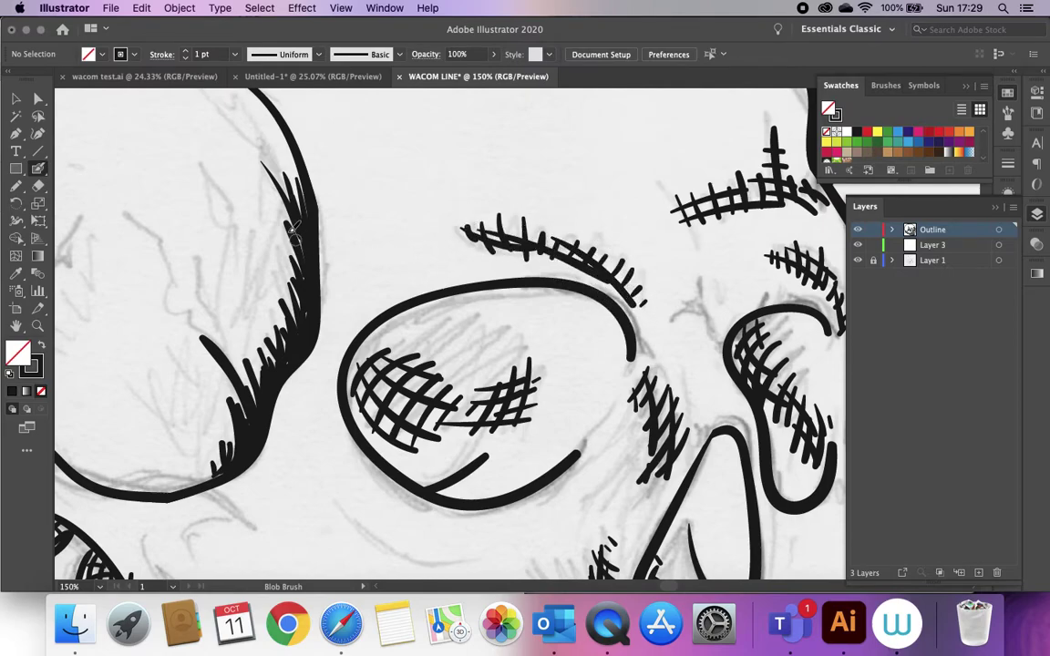
left_click_drag(263, 219, 296, 179)
left_click_drag(262, 246, 301, 217)
mouse_move(257, 278)
left_mouse_down()
mouse_move(310, 241)
mouse_move(290, 250)
left_mouse_up()
mouse_move(241, 306)
left_mouse_down()
mouse_move(291, 265)
mouse_move(295, 275)
left_mouse_up()
left_click_drag(225, 328, 273, 308)
left_click_drag(202, 357, 234, 346)
left_click_drag(220, 408, 254, 387)
left_click_drag(191, 424, 241, 406)
mouse_move(200, 449)
left_mouse_down()
mouse_move(238, 426)
mouse_move(239, 411)
left_mouse_up()
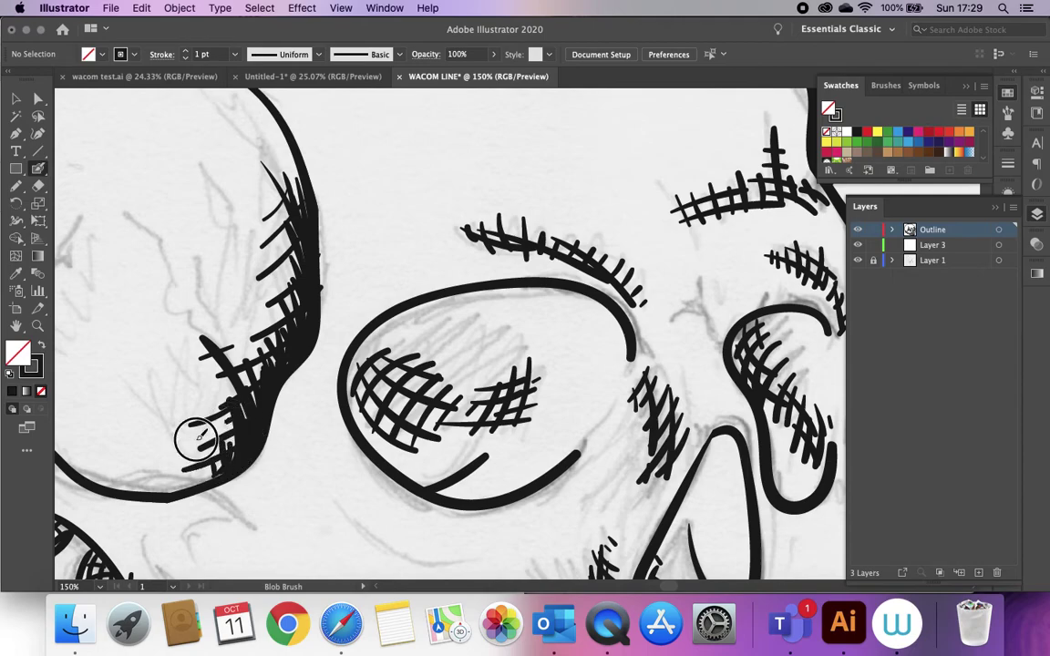
left_click_drag(185, 466, 233, 454)
mouse_move(232, 368)
left_mouse_down()
mouse_move(246, 432)
mouse_move(263, 366)
mouse_move(307, 338)
mouse_move(304, 264)
mouse_move(250, 278)
left_mouse_up()
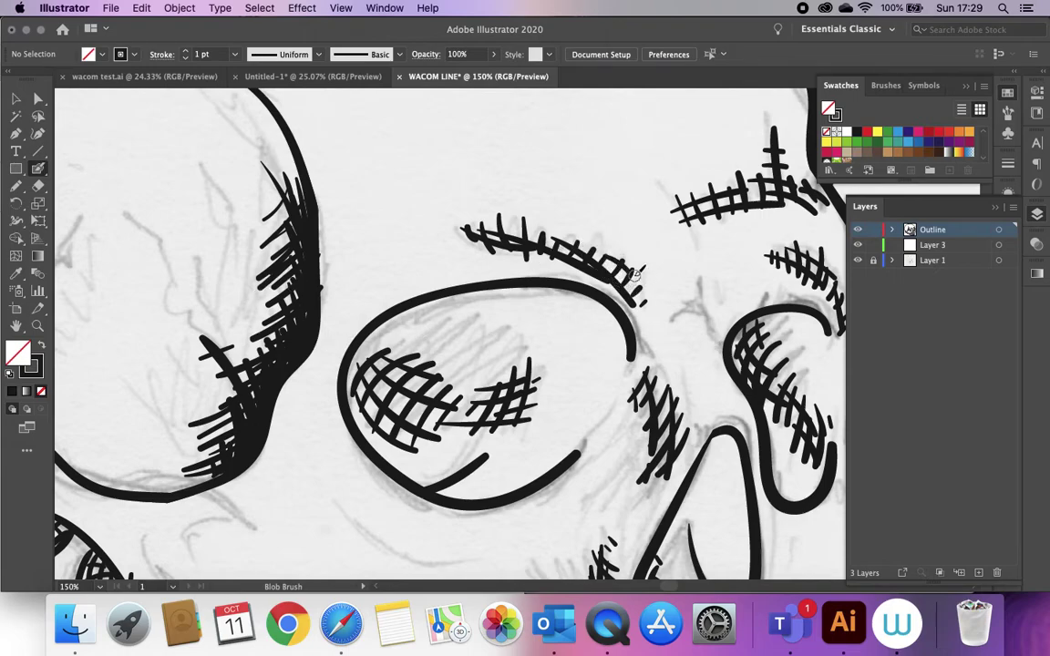
Step: View the whole skull at 50% and look through the individual paths in the Outline layer
left_click_drag(499, 217, 503, 248)
left_click_drag(433, 232, 534, 248)
left_click_drag(569, 356, 422, 297)
key("super+minus")
key("super+minus")
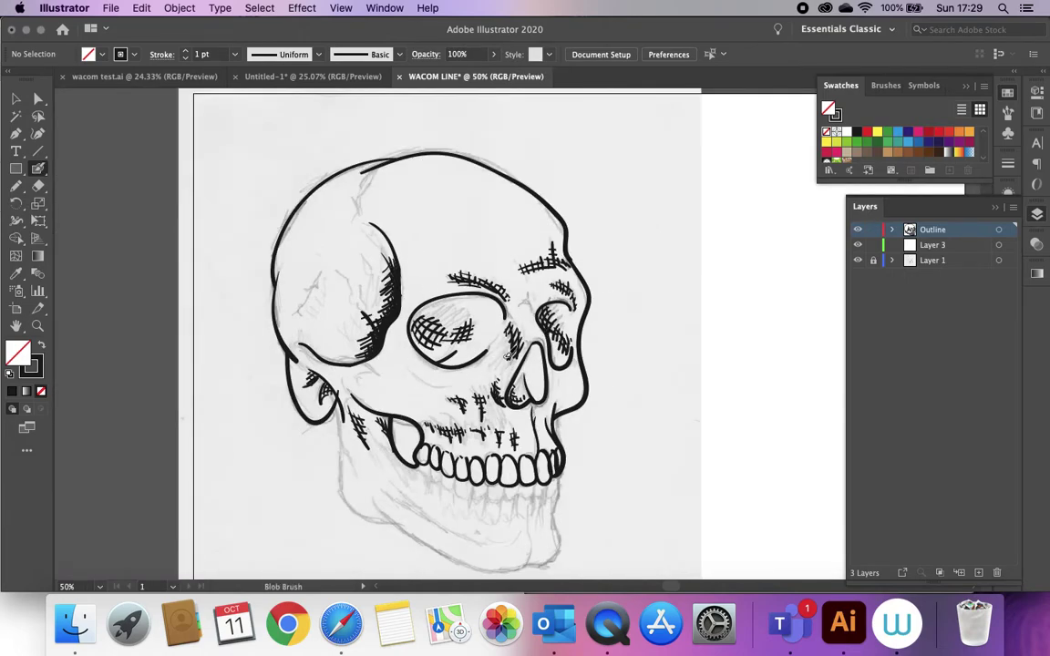
key("space")
left_click_drag(609, 240, 639, 261)
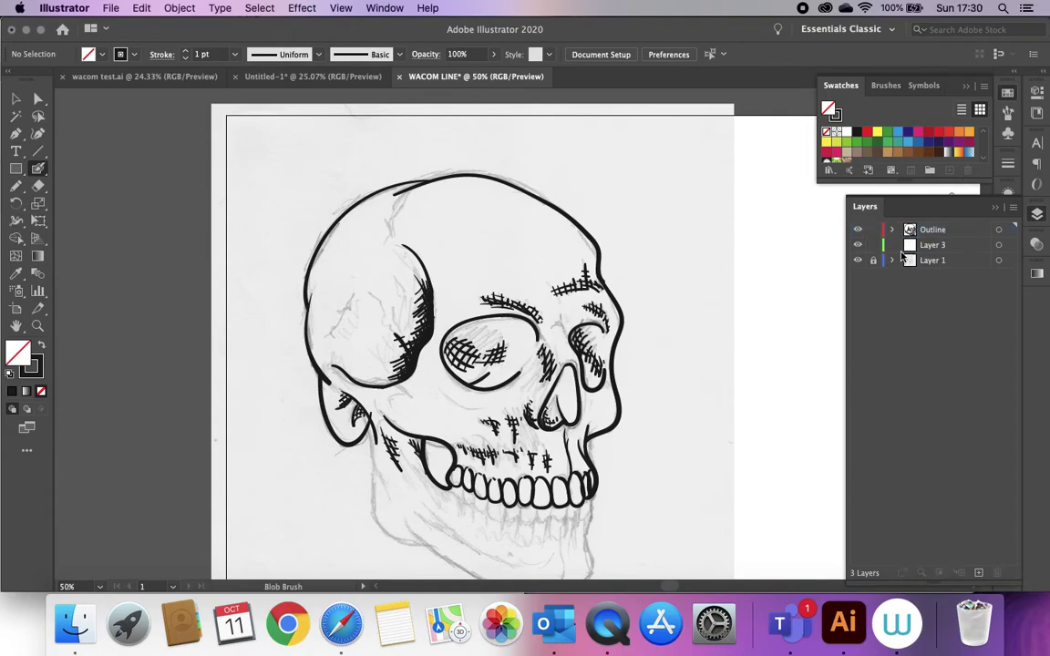
left_click(873, 231)
left_click(891, 229)
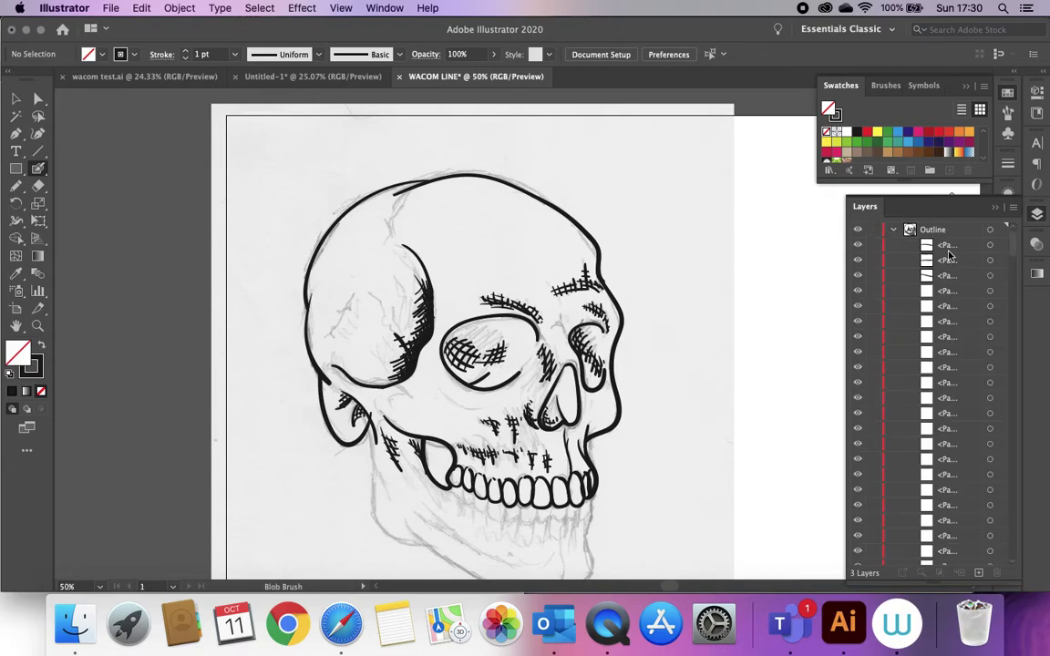
scroll(930, 249, "down", 10)
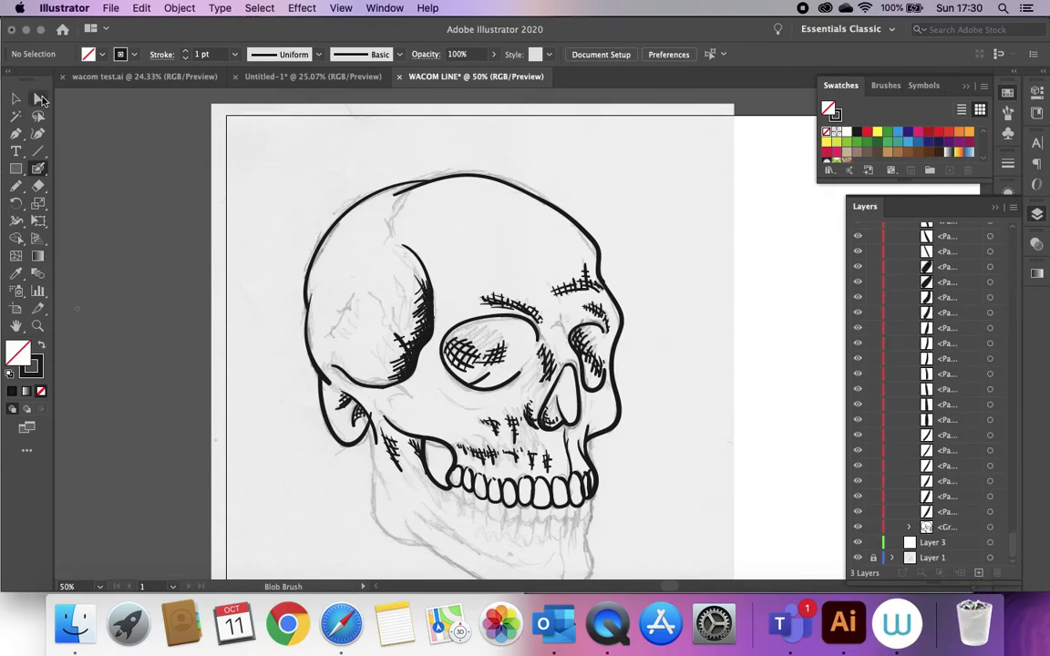
Step: Select the skull's contour paths with Direct Selection, including the cranium, temple, eye sockets, nasal cavity, face profile and cheekbone
left_click(39, 98)
left_click(312, 219)
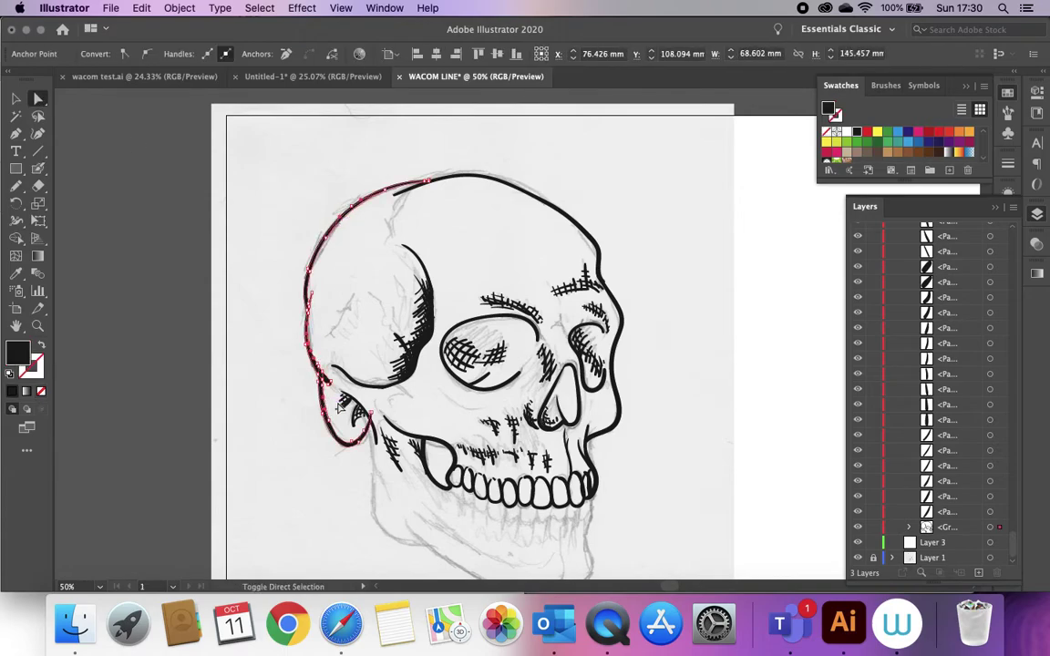
left_click(369, 401, "shift")
left_click(367, 383, "shift")
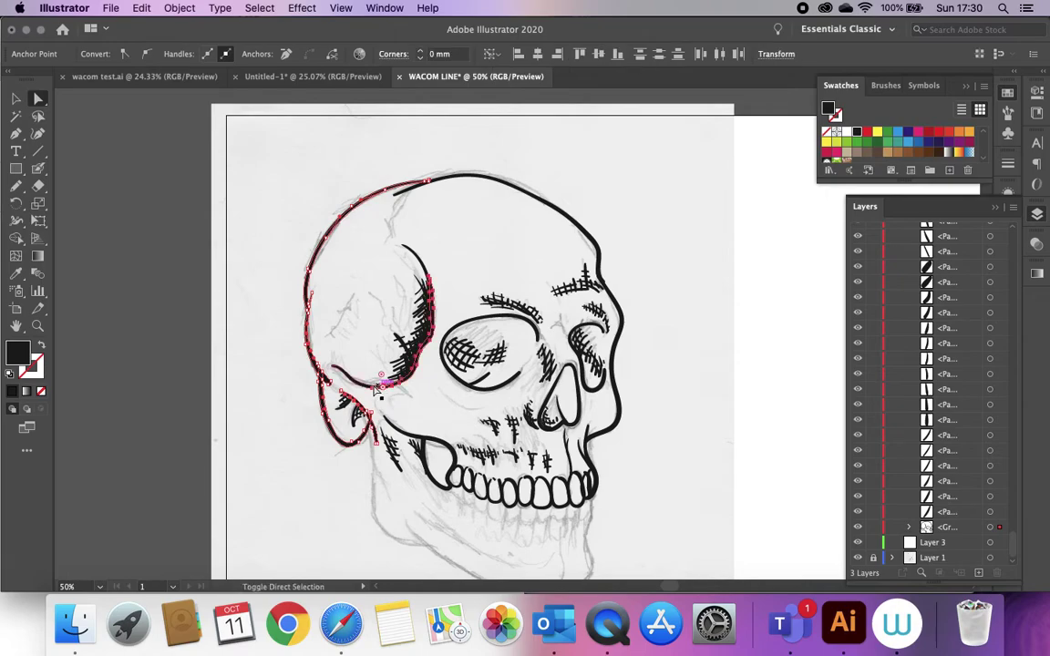
left_click(455, 177, "shift")
left_click(484, 380, "shift")
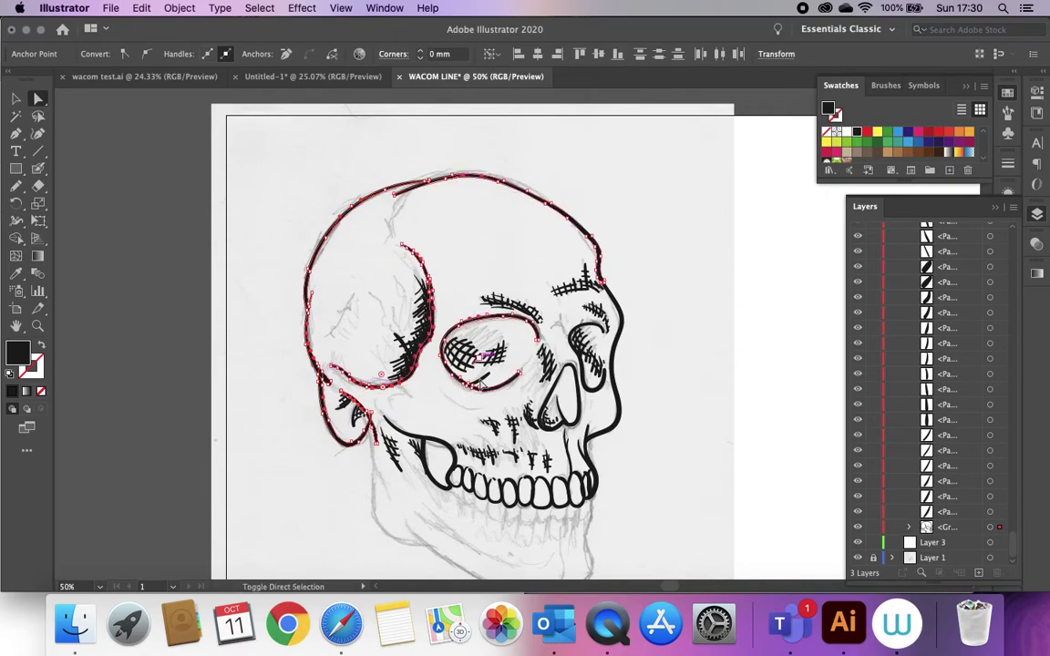
left_click(554, 392, "shift")
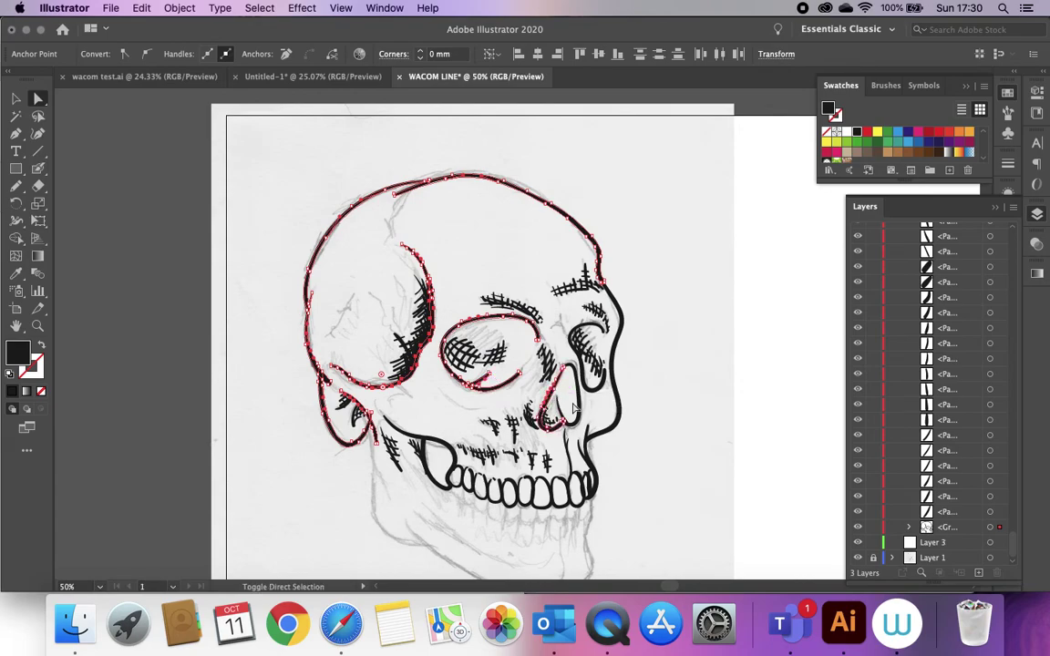
left_click(575, 401, "shift")
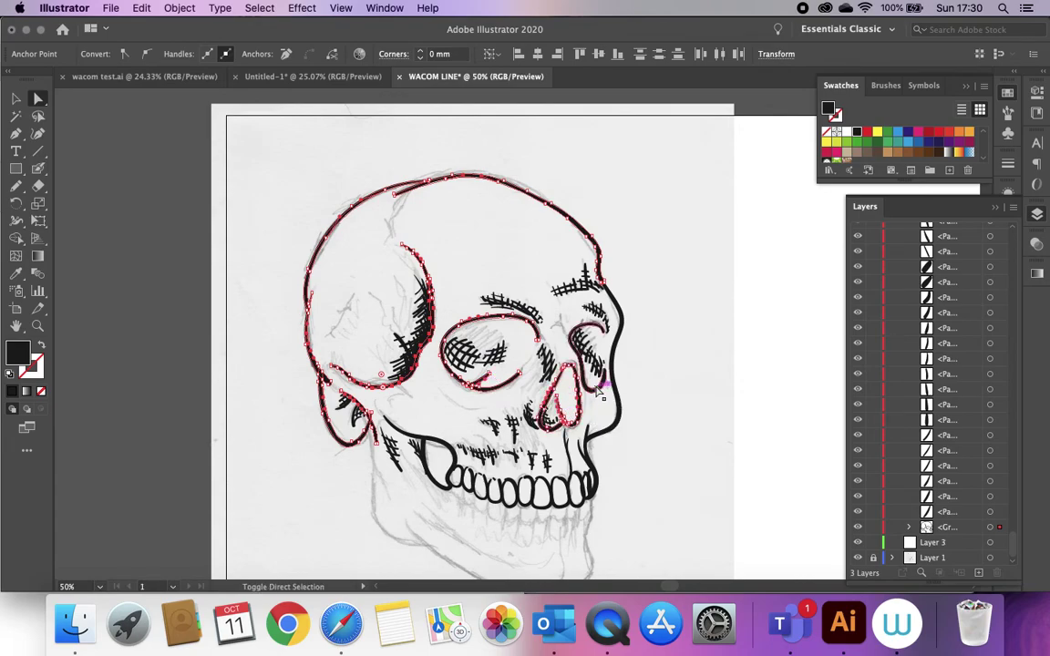
left_click(622, 310, "shift")
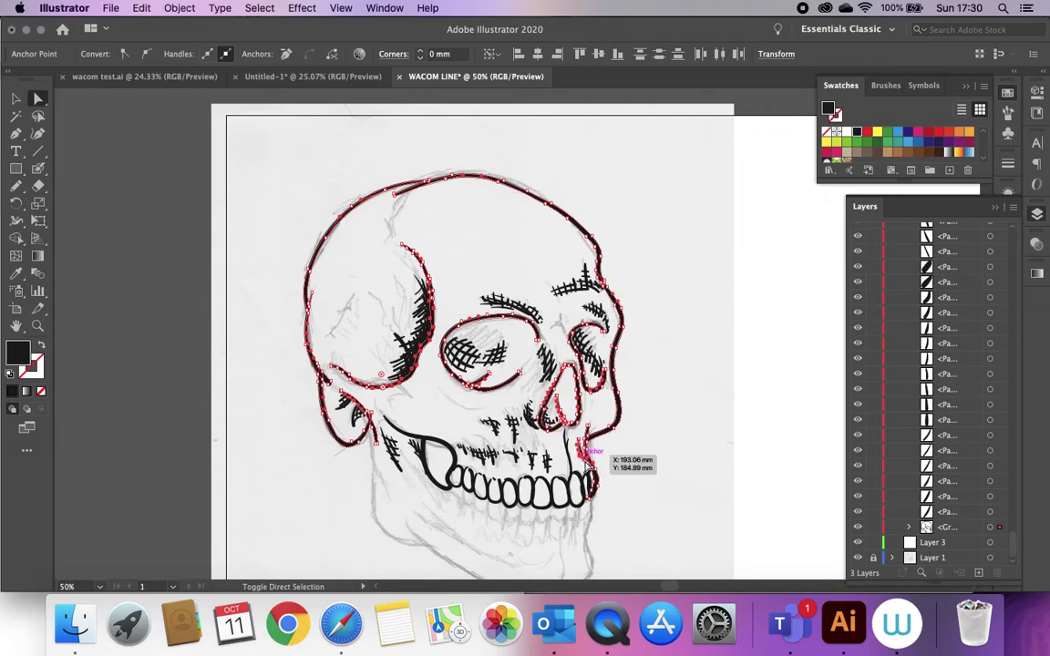
left_click(401, 468, "shift")
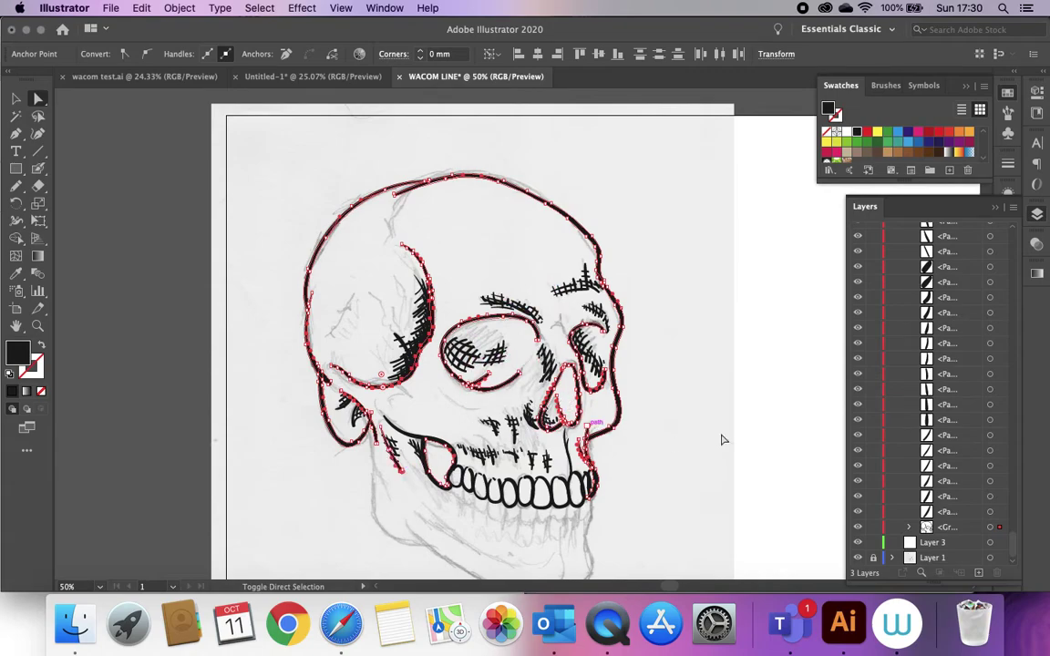
Step: Try to group the selected contour paths
key("v")
key("ctrl+g")
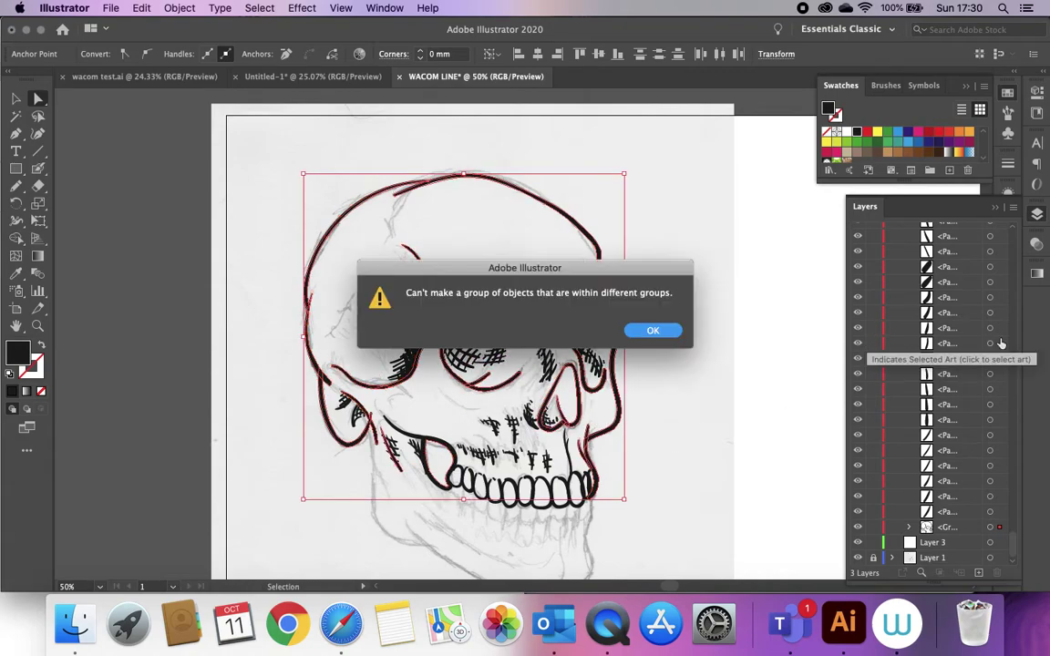
left_click(669, 333)
Step: Move the selected contour paths from the Outline layer to Layer 3 and collapse the Outline layer
key("a")
scroll(933, 334, "up", 2)
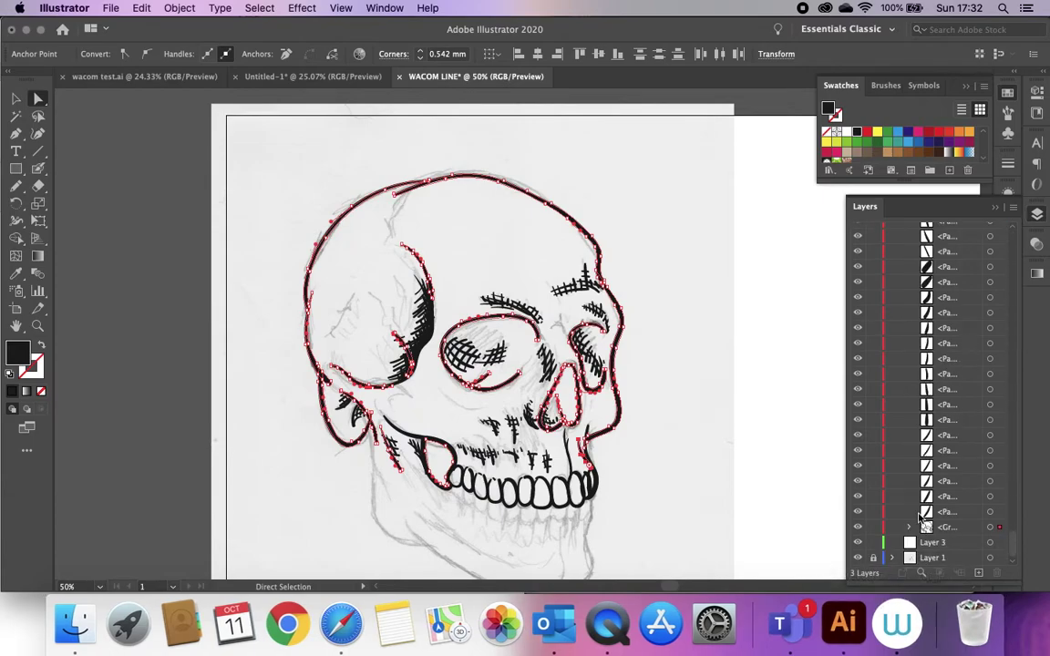
left_click_drag(947, 527, 927, 547)
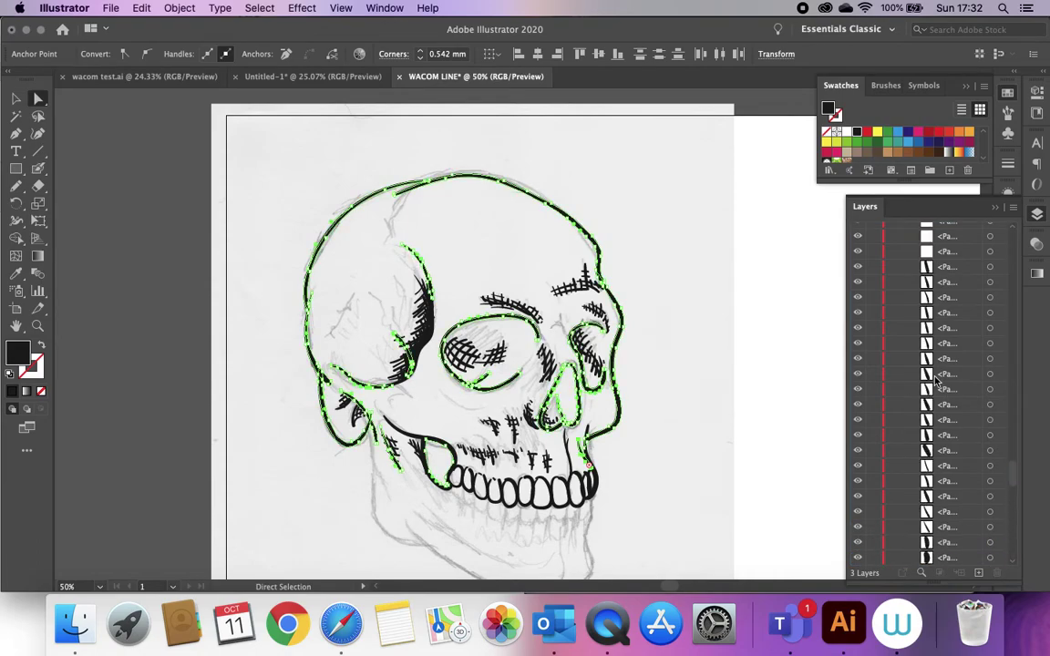
scroll(938, 301, "up", 10)
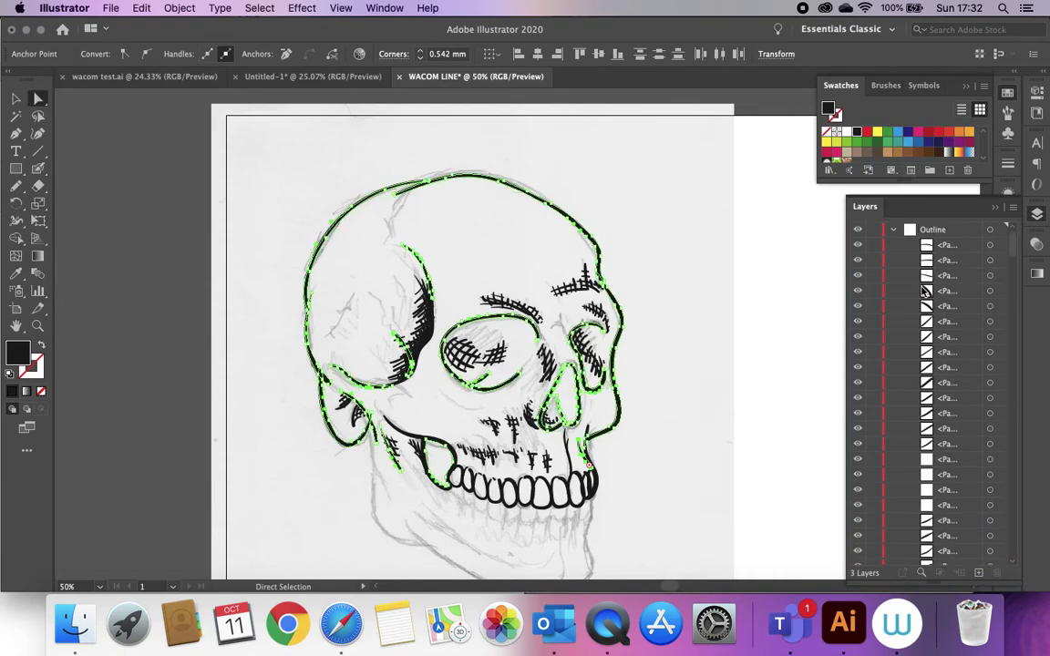
left_click(892, 229)
left_click(926, 230)
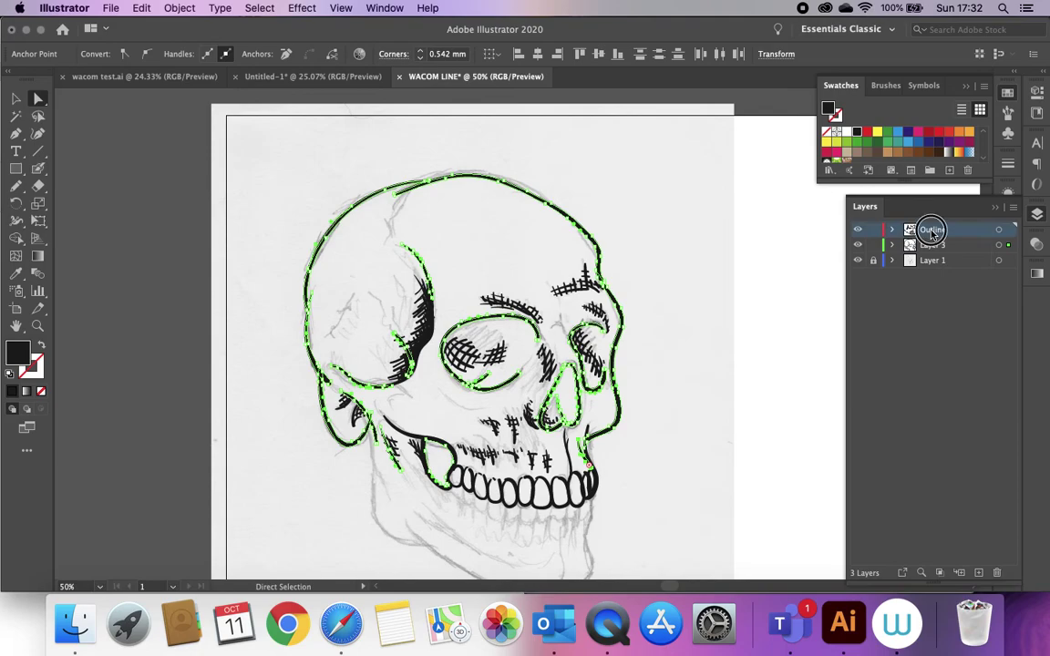
Step: Rename the Outline layer to Details and Layer 3 to Outline
double_click(930, 230)
type("Details")
key("Return")
double_click(933, 245)
type("O")
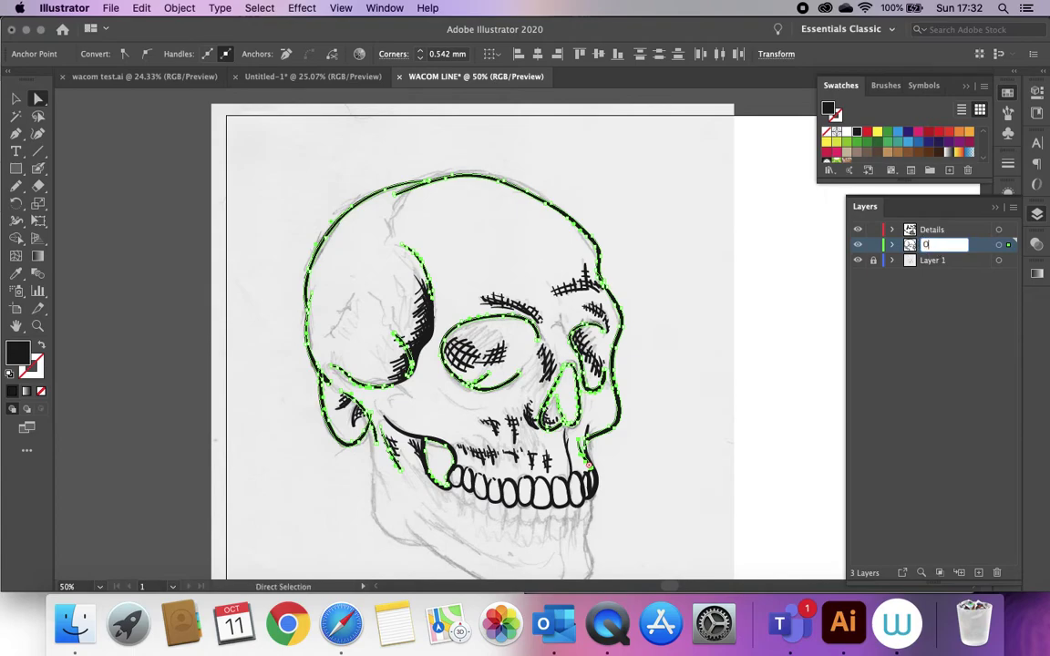
type("utline")
key("Return")
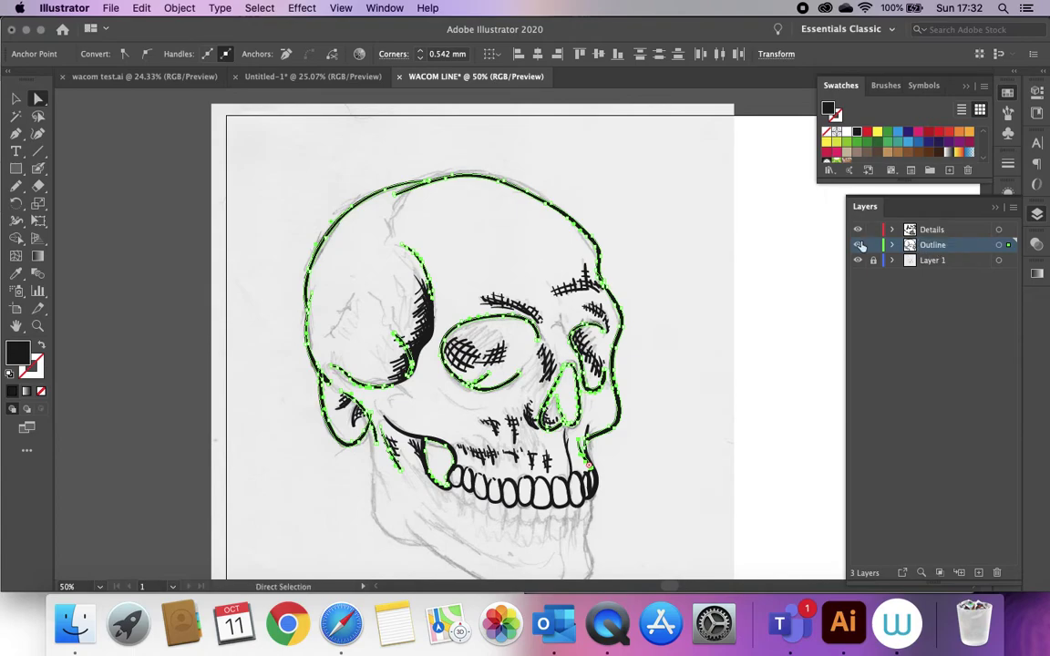
Step: Hide and show the Details and Outline layers in turn to check which artwork each contains
left_click(857, 231)
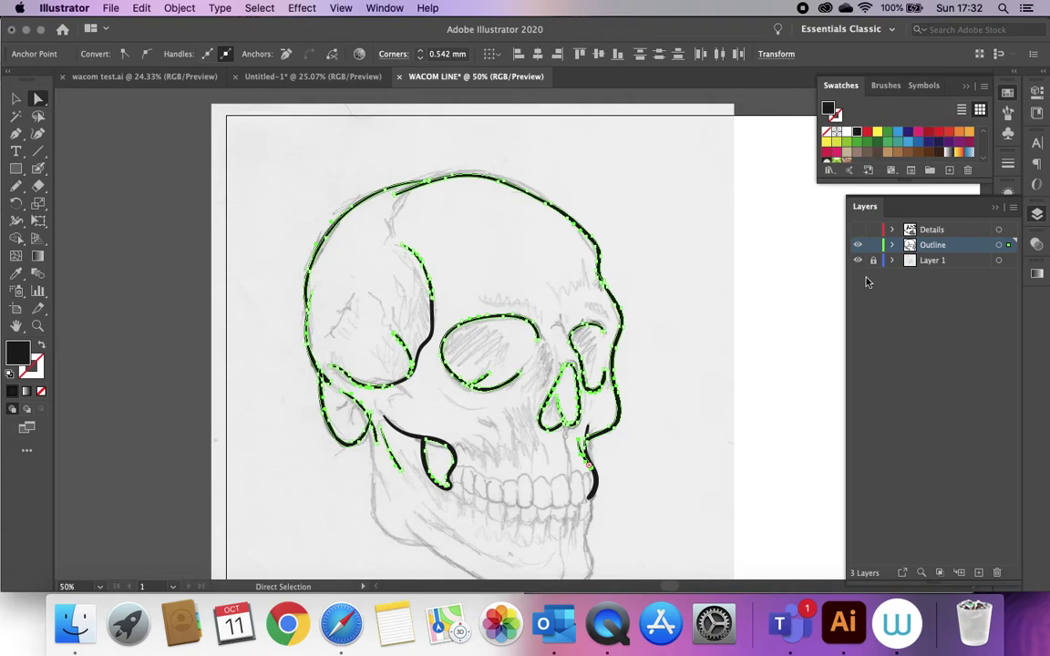
left_click(856, 229)
left_click(856, 245)
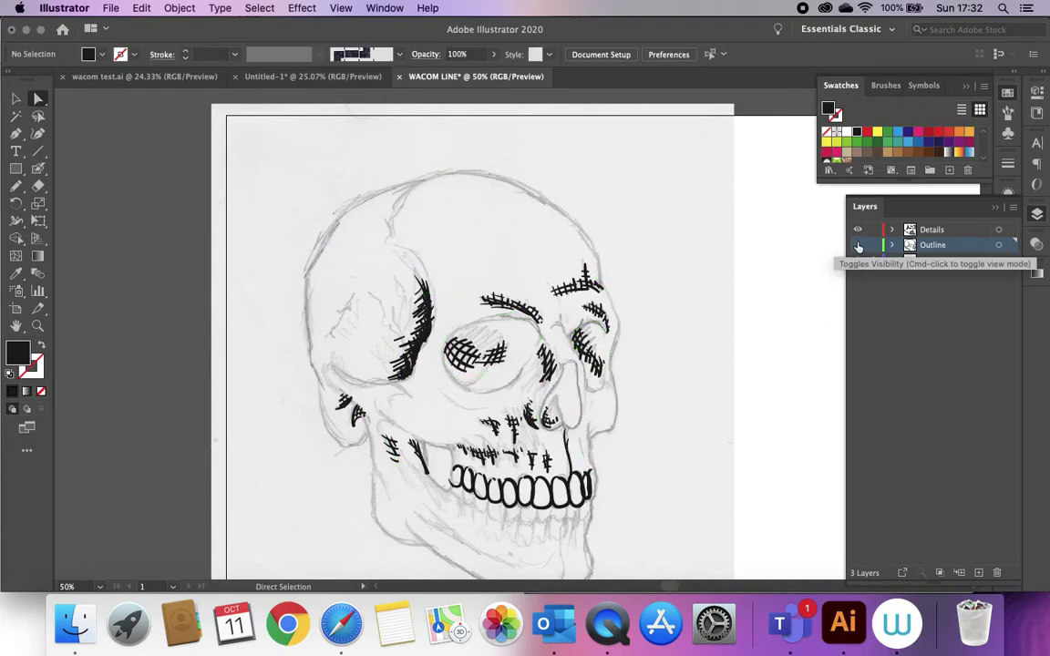
left_click(856, 245)
Step: Add a new layer between Outline and Layer 1, and hide and lock the Details and Outline layers
left_click(17, 93)
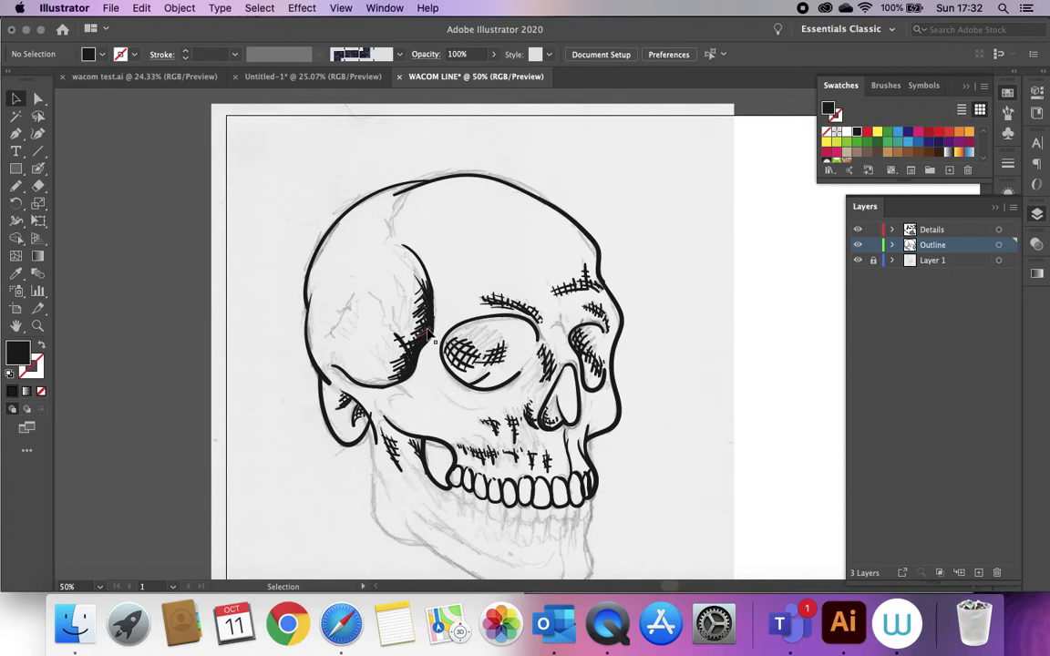
scroll(464, 493, "down", 5)
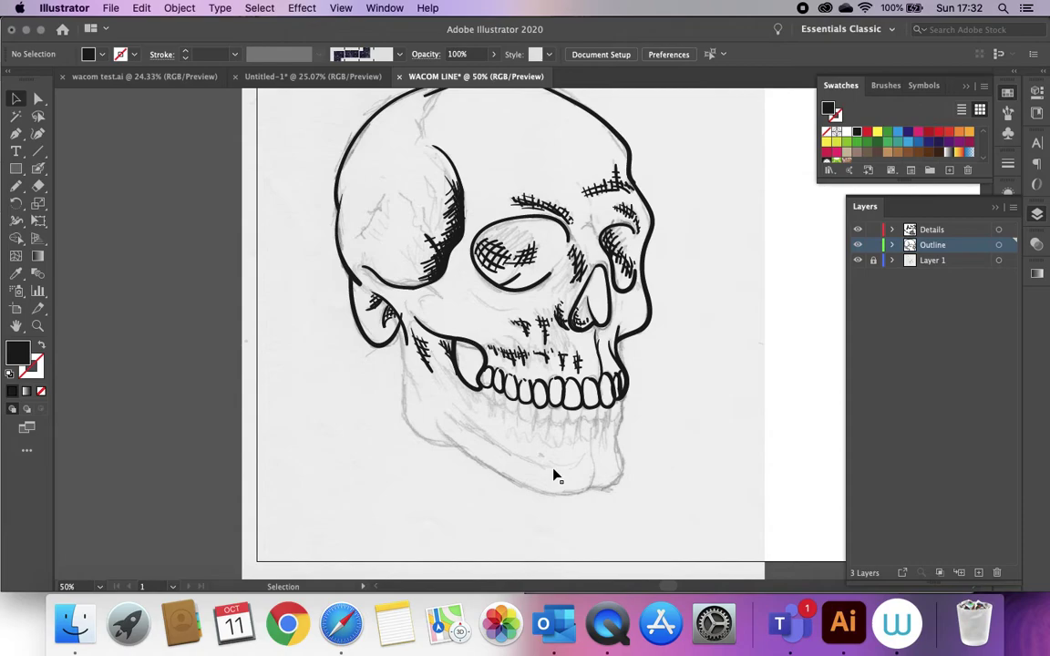
scroll(534, 486, "up", 3)
scroll(534, 486, "up", 1)
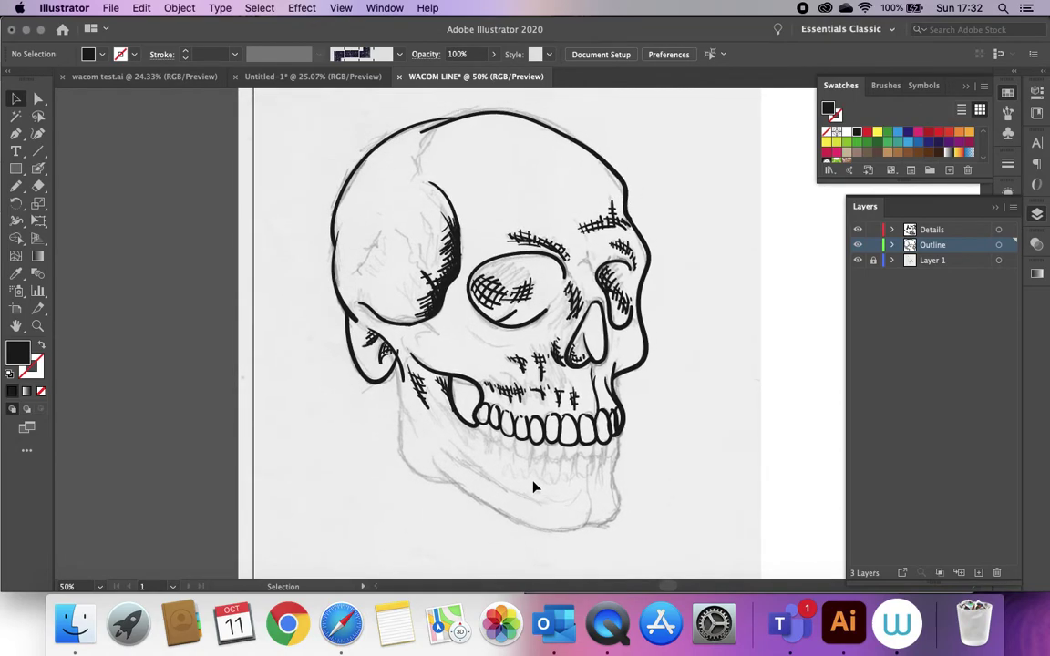
left_click(978, 572)
left_click_drag(921, 255, 923, 266)
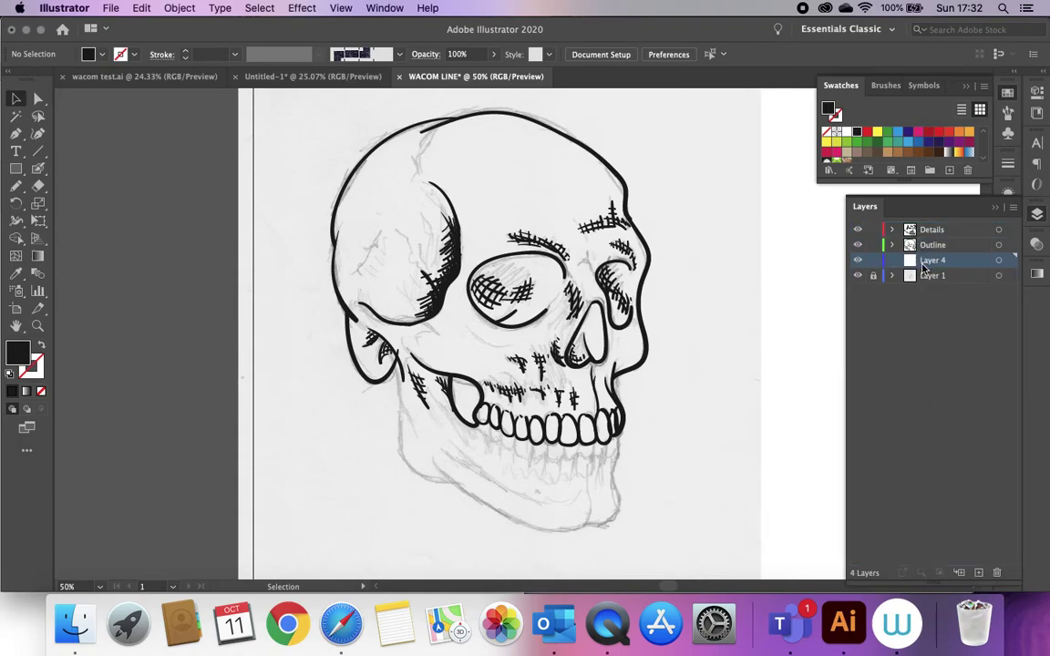
left_click(859, 230)
left_click(872, 244)
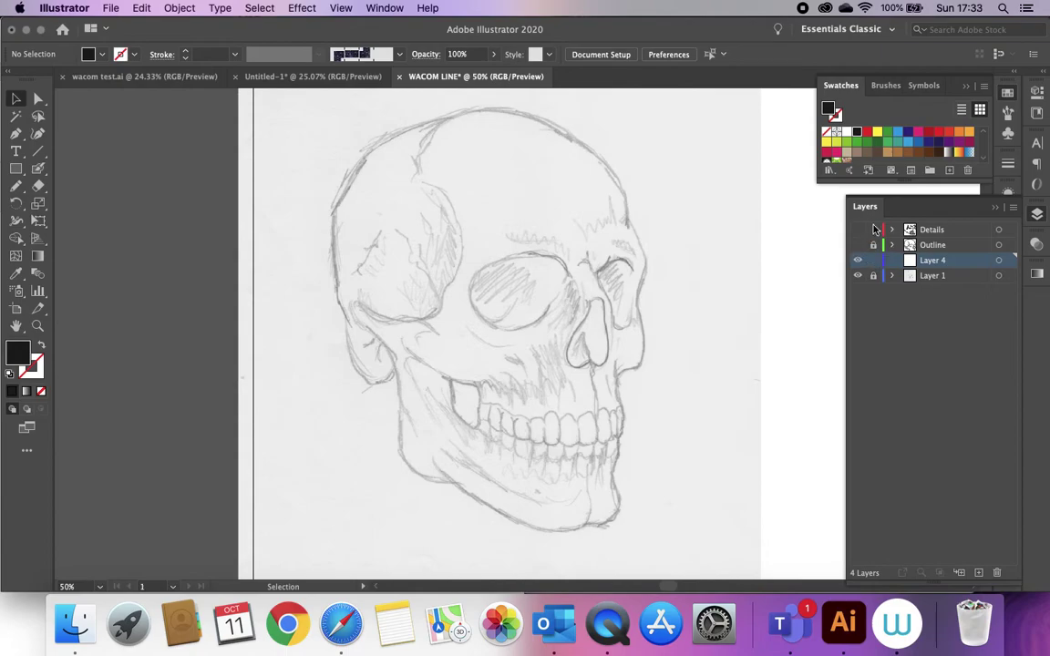
left_click(16, 186)
mouse_move(17, 188)
left_mouse_down()
mouse_move(57, 202)
mouse_move(73, 228)
mouse_move(47, 204)
mouse_move(94, 207)
left_mouse_up()
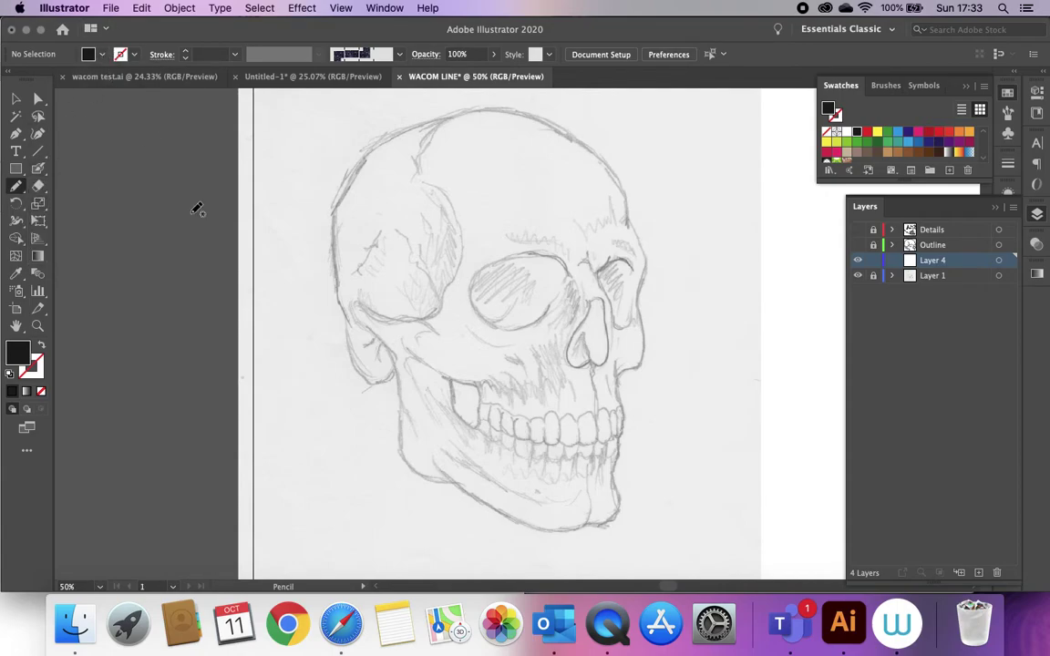
scroll(213, 180, "left", 1)
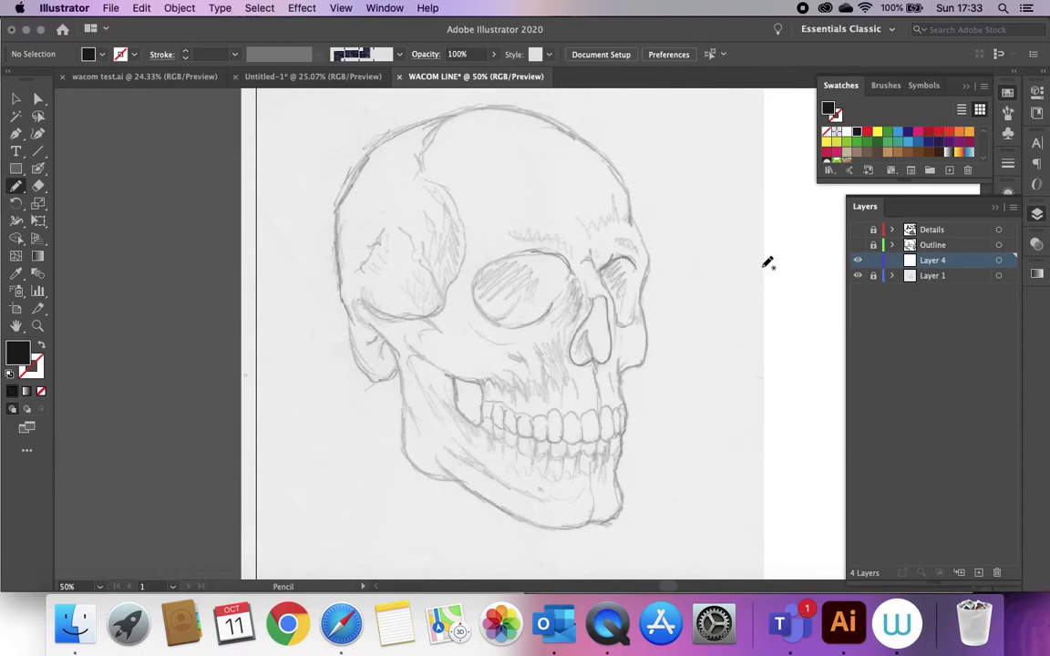
Step: Show and unlock the Outline layer, and make it the active layer for Direct Selection
left_click(856, 244)
left_click(39, 98)
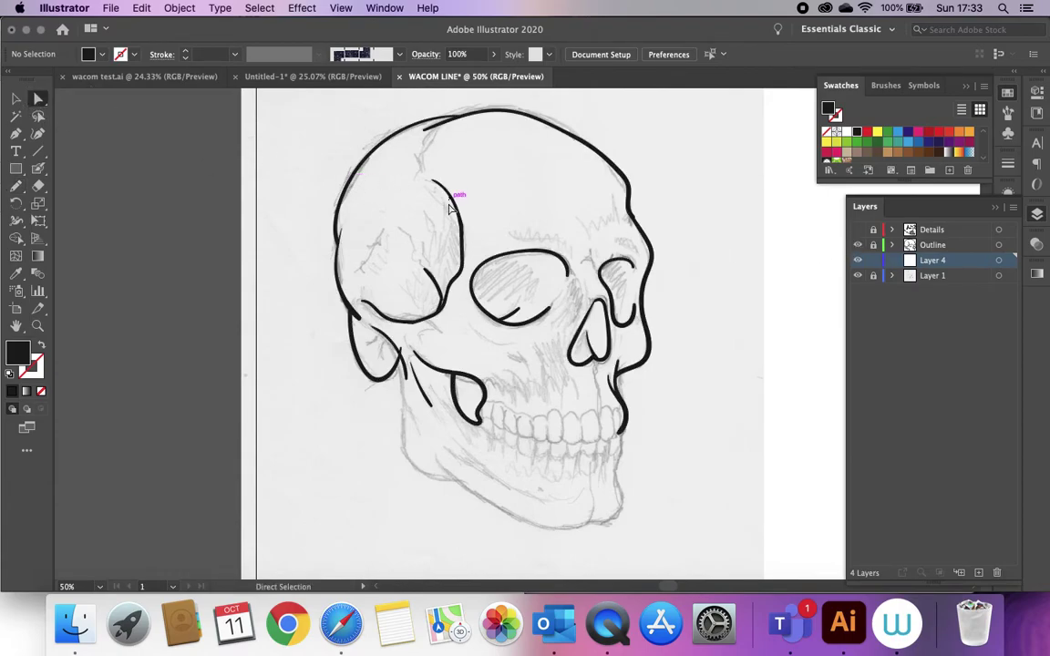
left_click(931, 246)
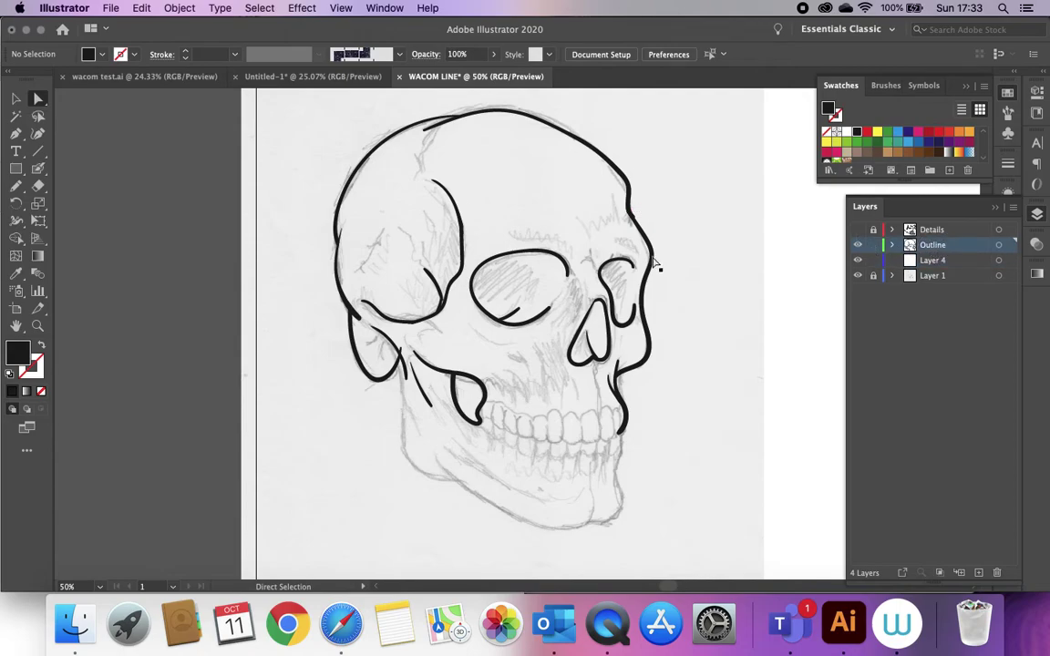
Step: Examine the anchor points of the temple curve on the Outline layer up close
left_click(456, 206)
scroll(456, 207, "up", 10)
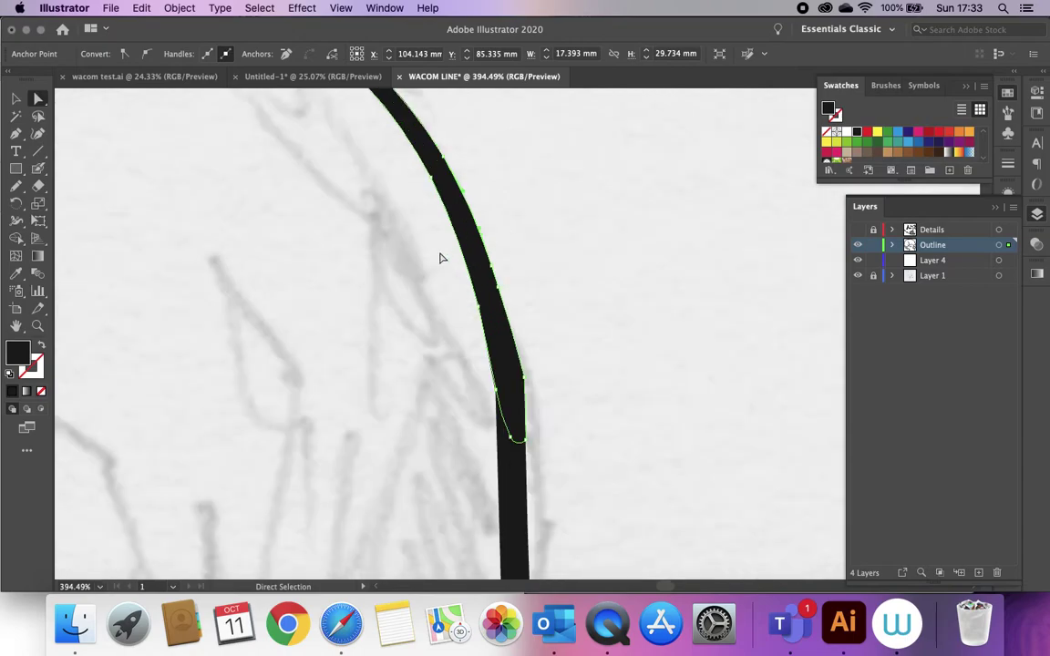
mouse_move(434, 176)
left_mouse_down()
mouse_move(358, 274)
mouse_move(433, 175)
left_mouse_up()
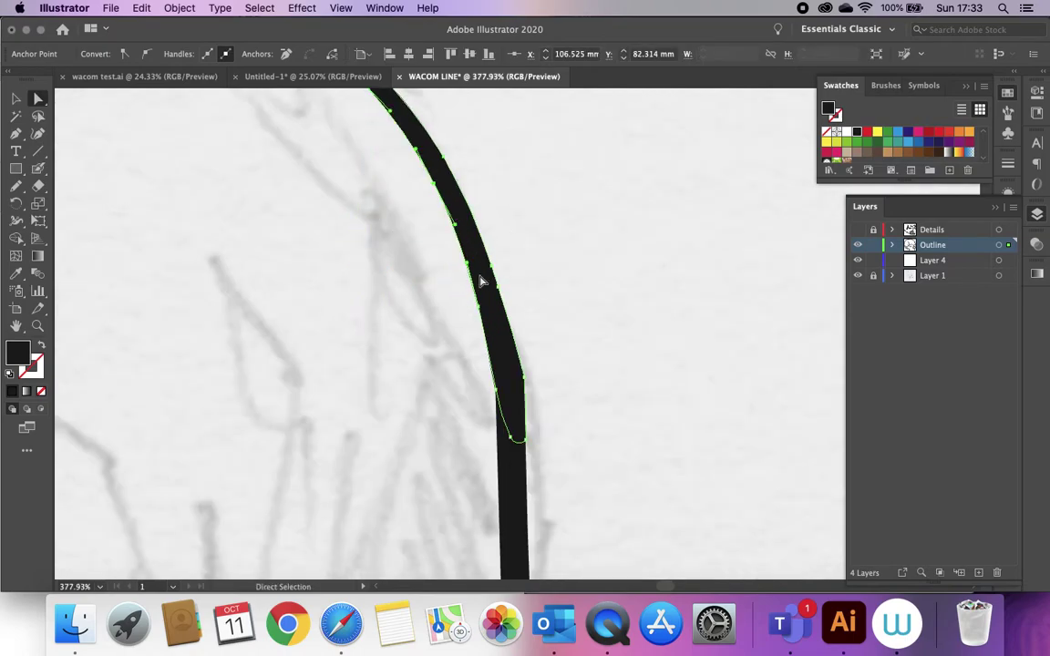
scroll(481, 280, "down", 5)
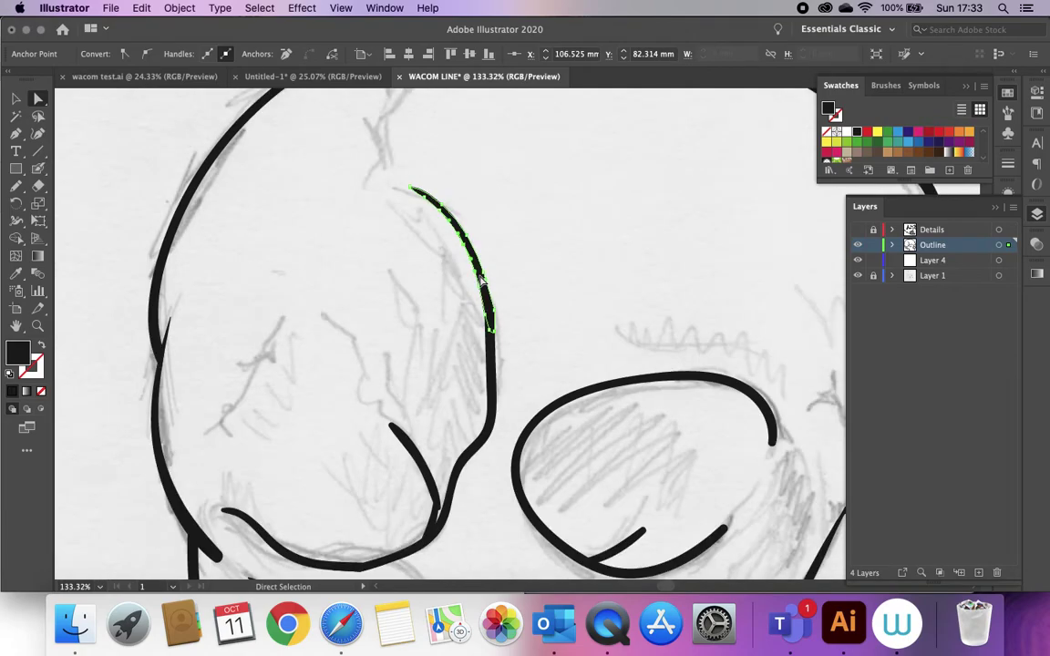
Step: Hide and lock the Outline layer, and make Layer 4 the active layer for drawing with the Pencil tool
left_click(858, 245)
left_click(954, 260)
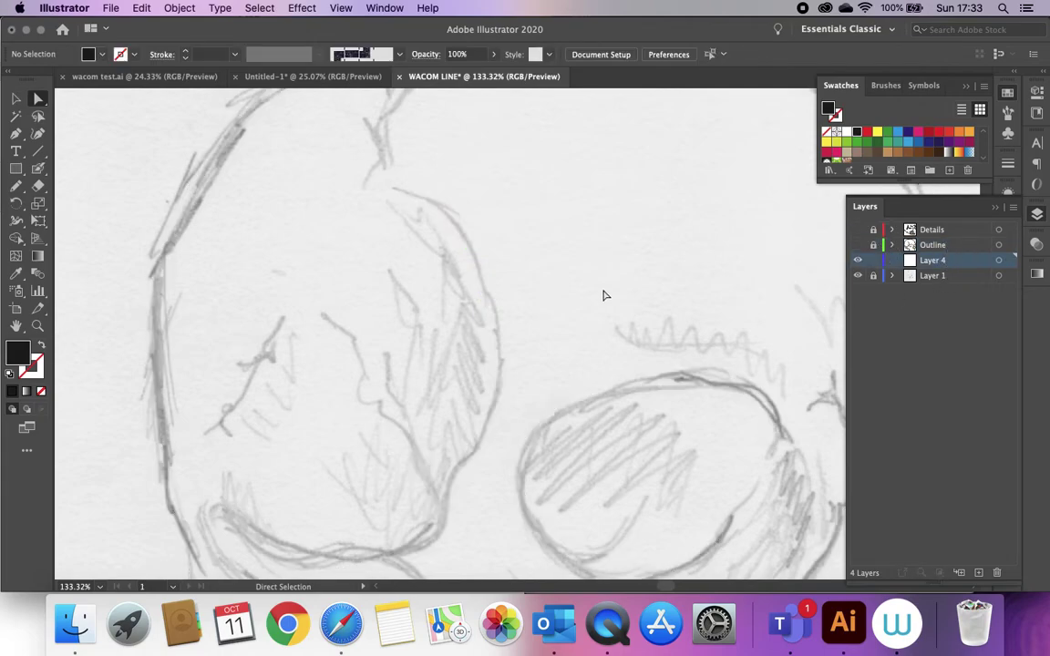
left_click(15, 187)
scroll(279, 231, "down", 4)
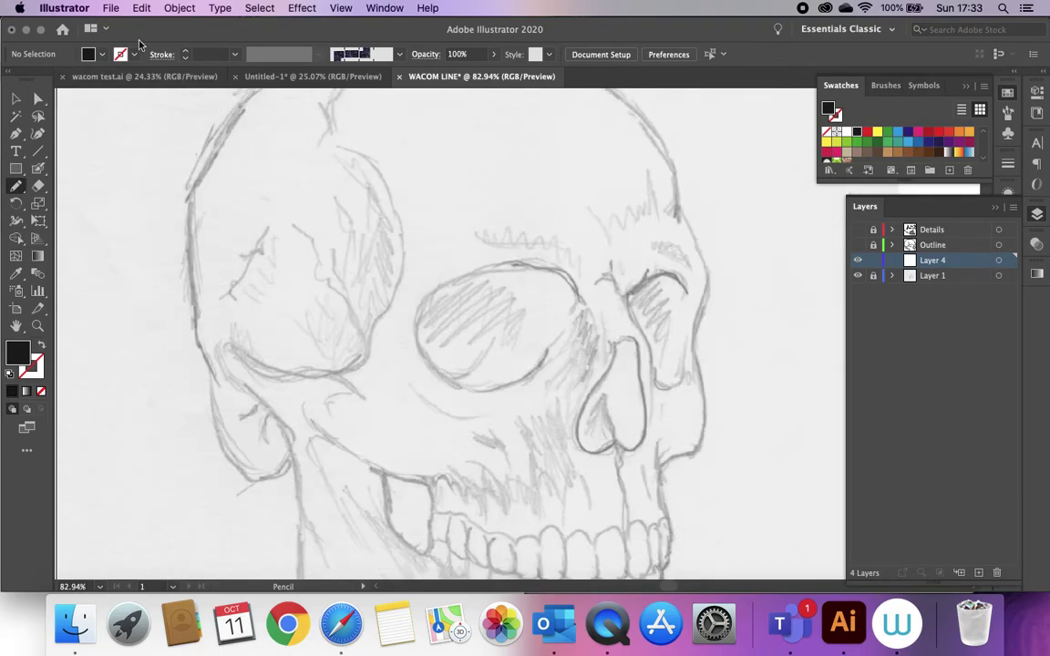
Step: Set the Pencil tool to no fill and a black stroke with a weight of 6 pt
left_click(92, 54)
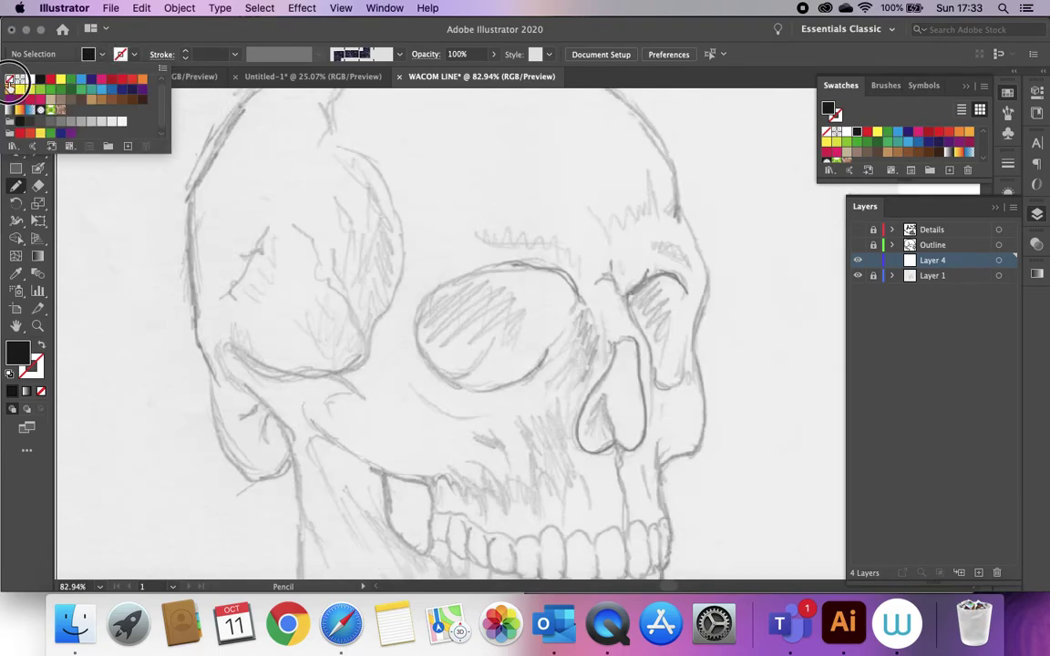
left_click(9, 79)
left_click(133, 56)
left_click(130, 57)
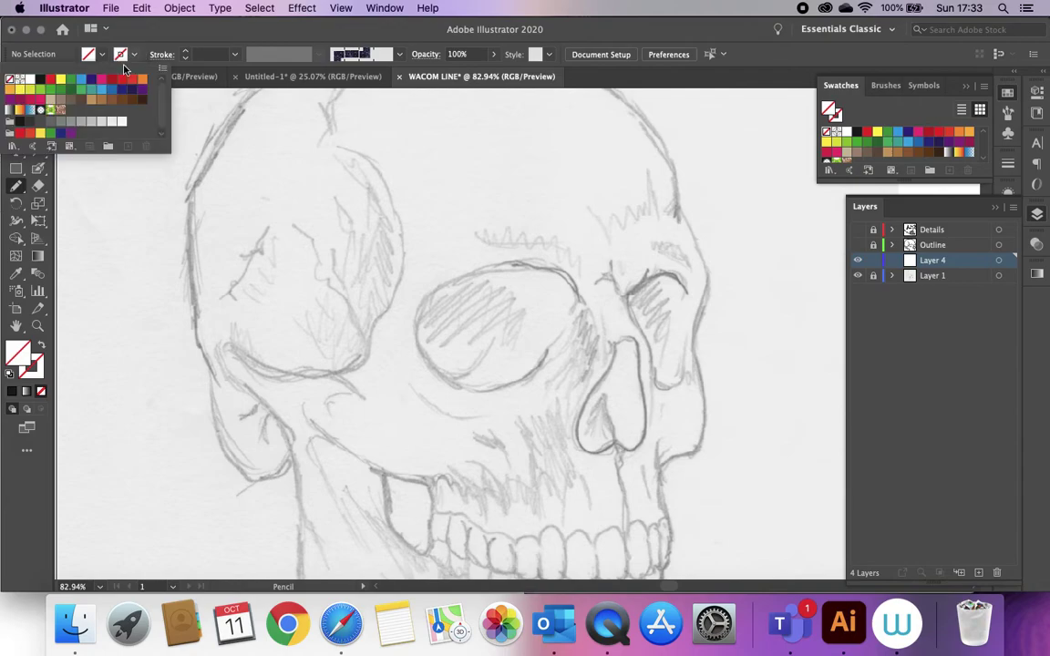
left_click(39, 79)
left_click(186, 52)
left_click(186, 52)
left_click(186, 52)
left_click(186, 52)
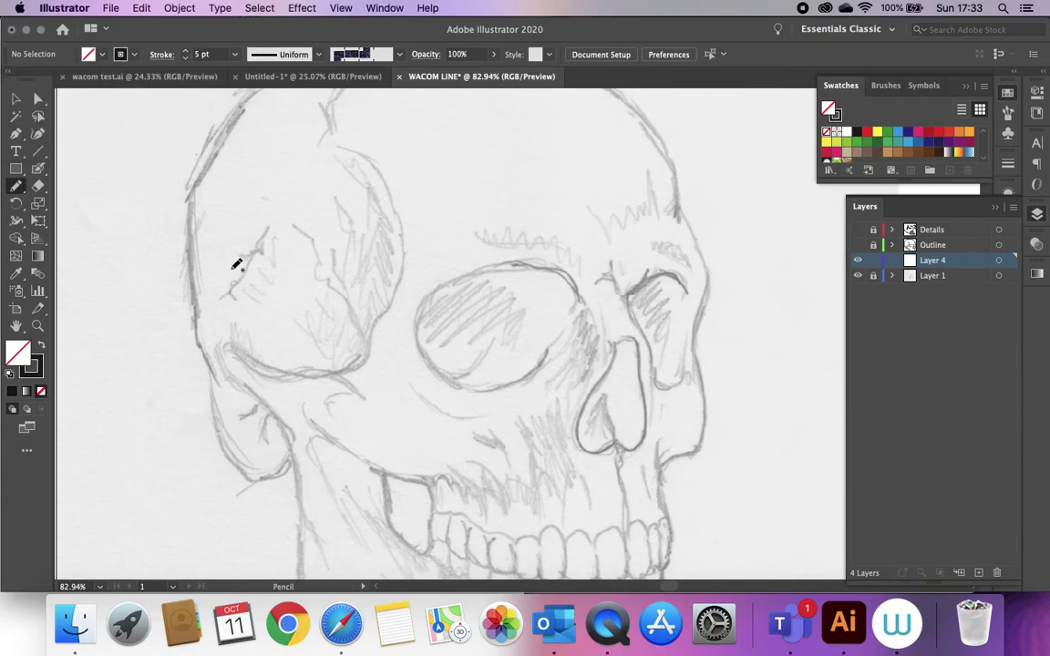
scroll(237, 265, "up", 3)
left_click(186, 52)
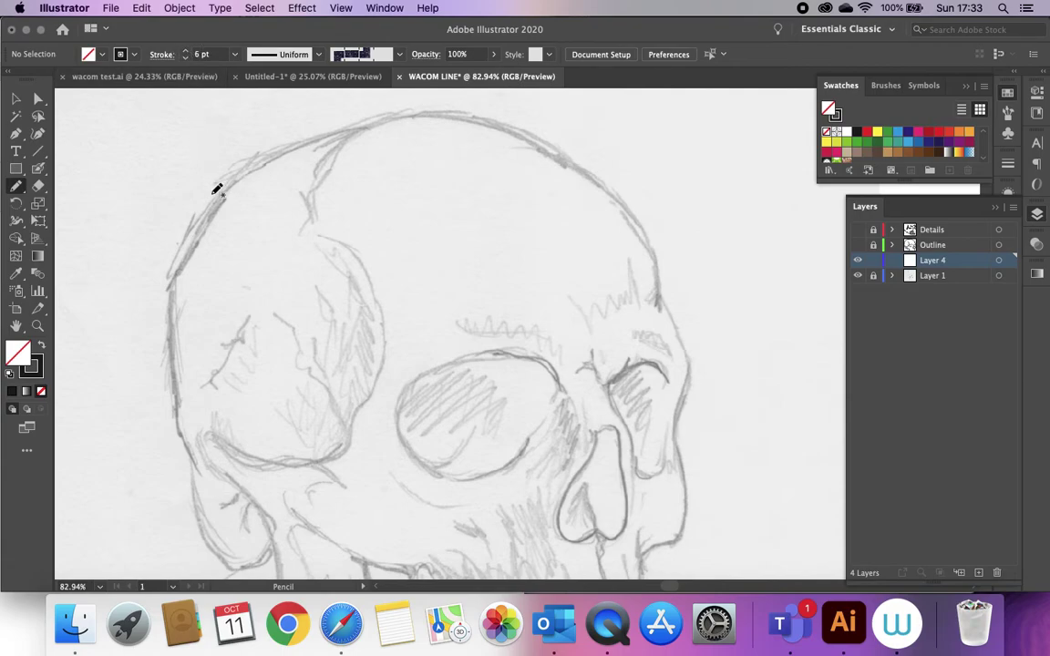
Step: Review the Pencil tool's fidelity, path-closing and path-editing options
scroll(218, 191, "down", 2)
scroll(217, 191, "left", 2)
scroll(304, 219, "down", 4)
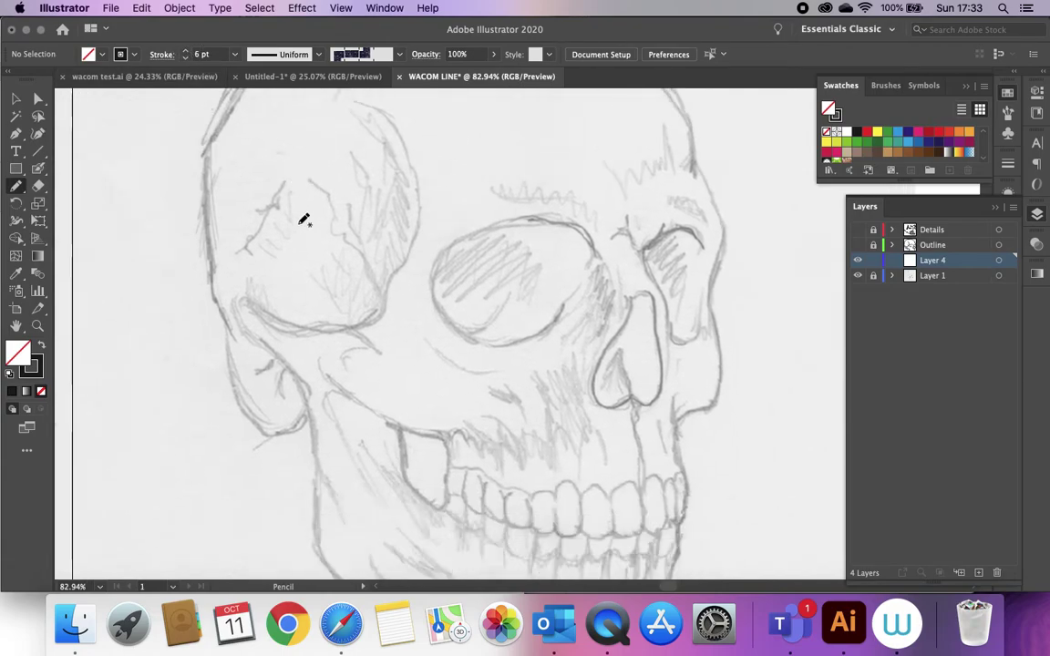
scroll(304, 219, "right", 1)
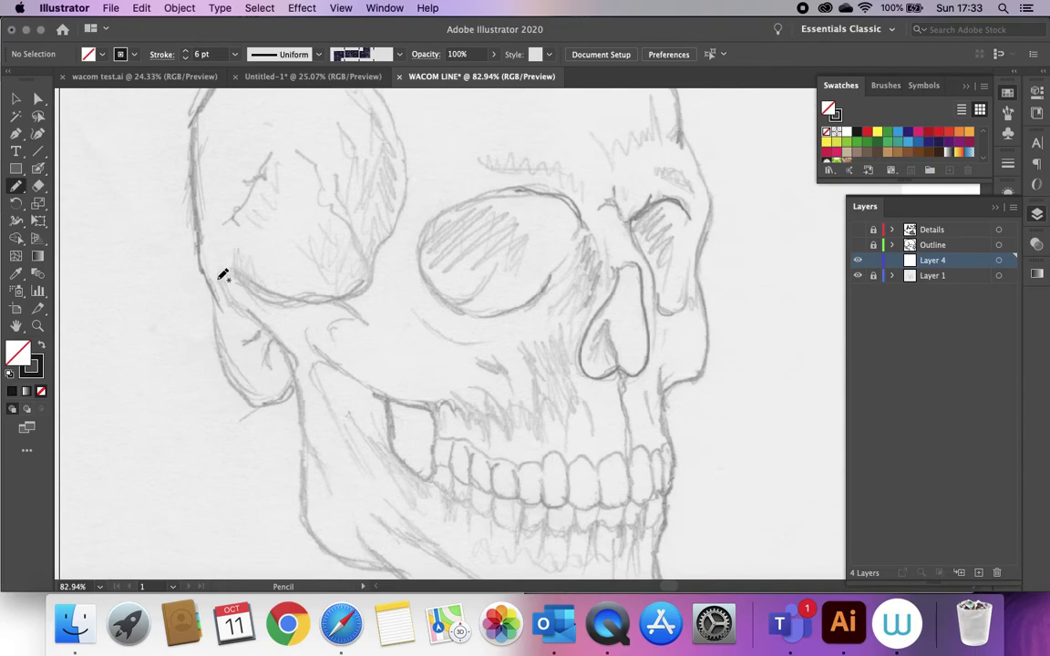
double_click(15, 185)
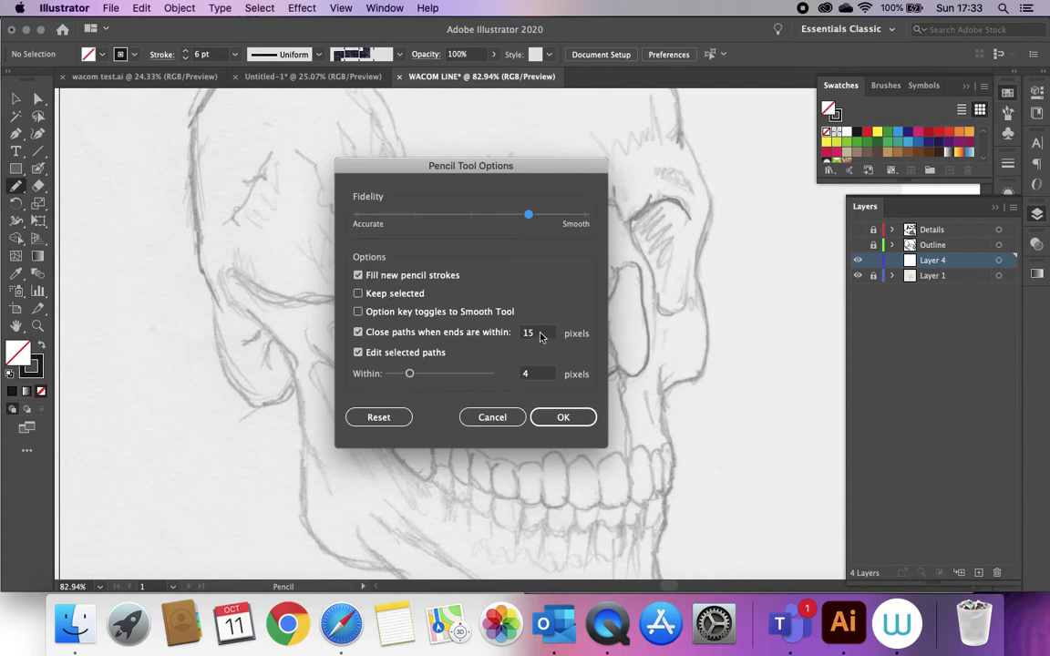
left_click(584, 417)
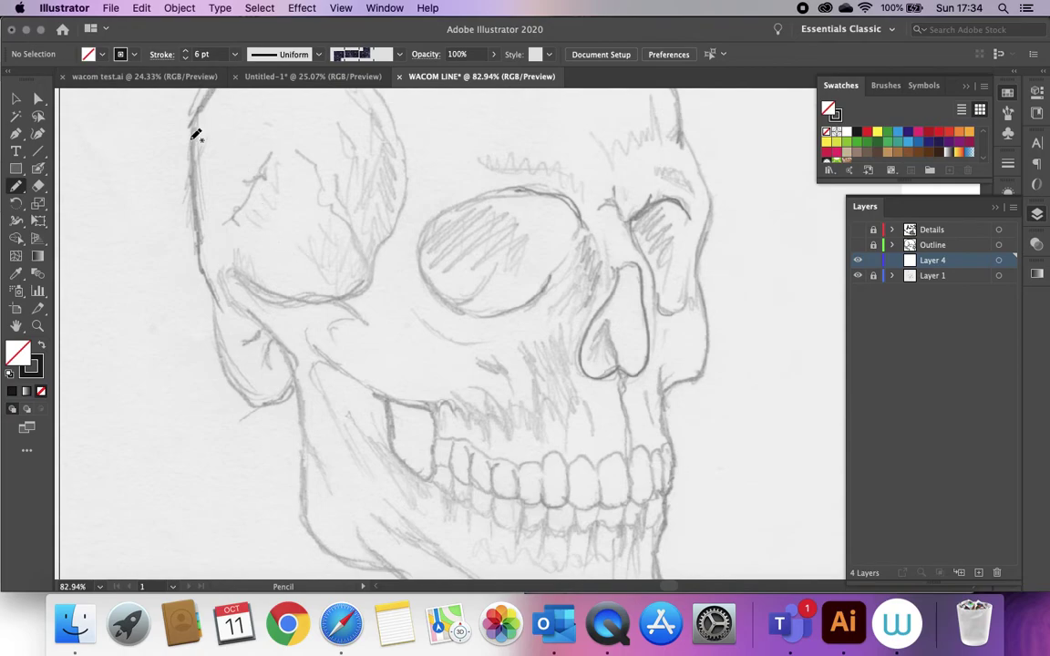
Step: Trace the back of the skull, the bone behind the jaw and the temple outline with pencil strokes
mouse_move(197, 116)
left_mouse_down()
mouse_move(196, 244)
mouse_move(220, 354)
mouse_move(247, 401)
mouse_move(263, 406)
mouse_move(283, 401)
mouse_move(298, 375)
left_mouse_up()
mouse_move(222, 282)
left_mouse_down()
mouse_move(297, 374)
mouse_move(317, 475)
left_mouse_up()
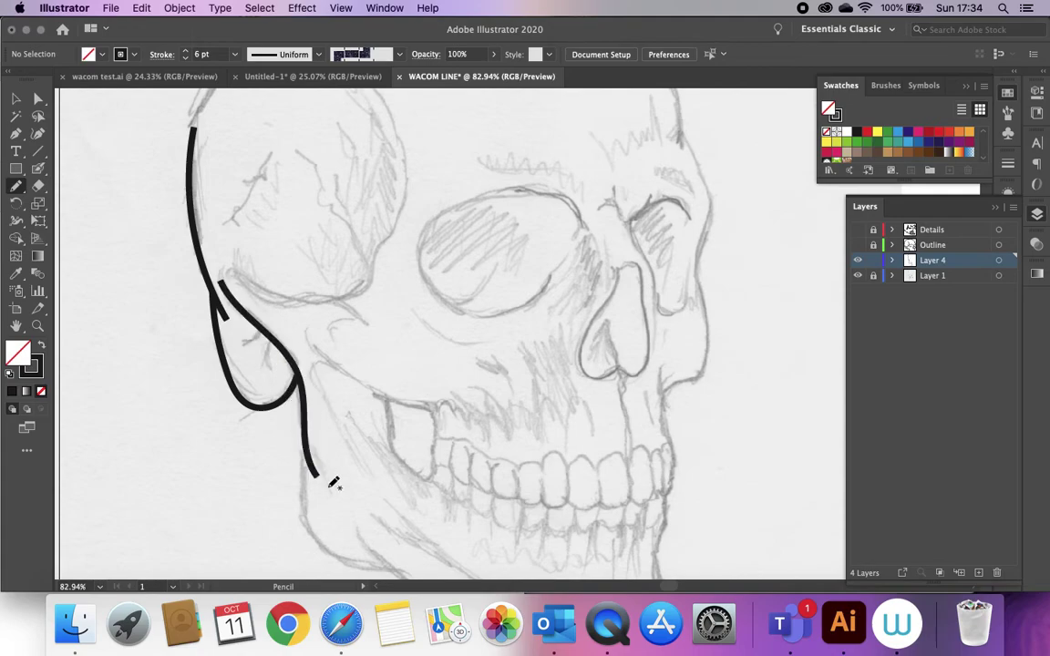
mouse_move(235, 274)
left_mouse_down()
mouse_move(258, 293)
mouse_move(369, 316)
mouse_move(368, 281)
mouse_move(403, 206)
mouse_move(403, 137)
mouse_move(379, 82)
left_mouse_up()
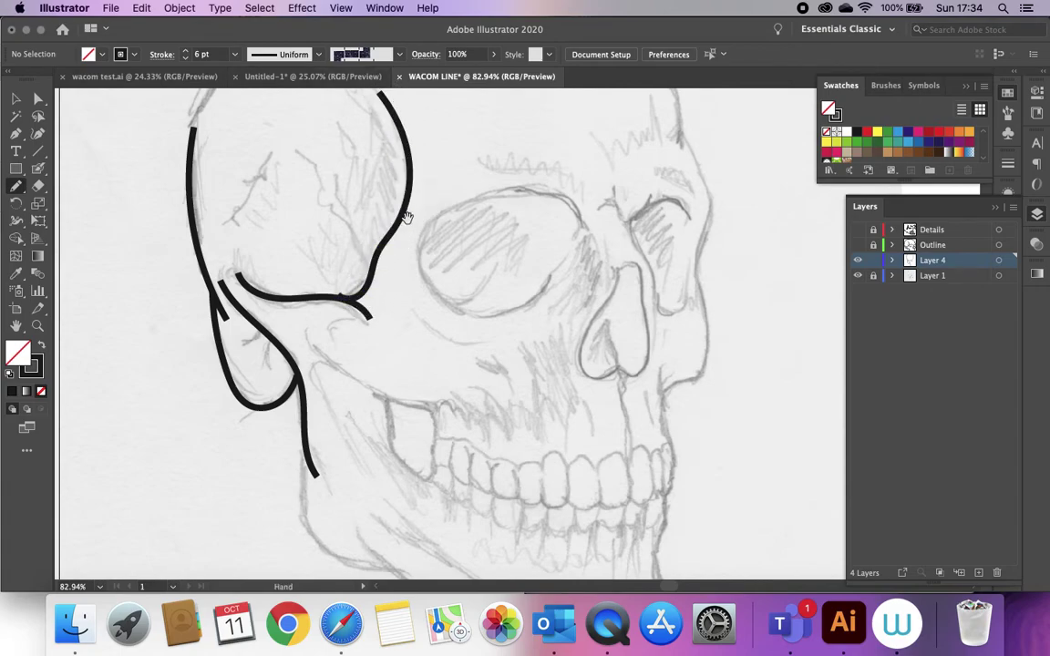
Step: Trace the upper cranium from the back of the head over the crown and down the forehead
scroll(356, 187, "up", 5)
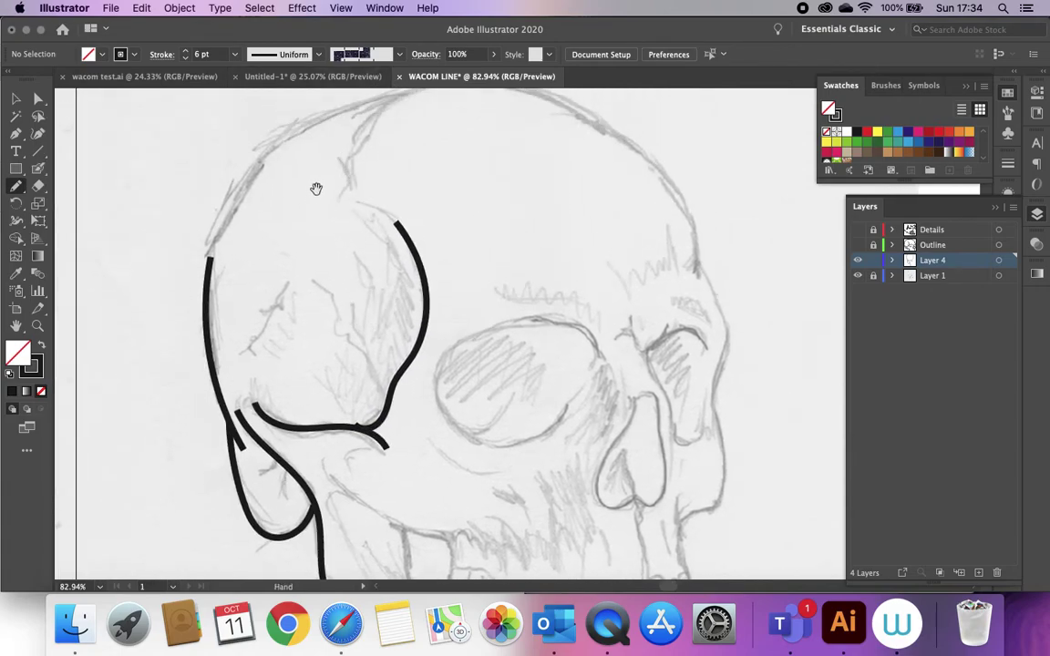
scroll(301, 209, "up", 3)
mouse_move(198, 321)
left_mouse_down()
mouse_move(246, 227)
mouse_move(322, 179)
mouse_move(380, 170)
left_mouse_up()
mouse_move(335, 234)
left_mouse_down()
mouse_move(379, 180)
mouse_move(412, 160)
mouse_move(499, 161)
mouse_move(567, 196)
mouse_move(549, 196)
mouse_move(626, 219)
mouse_move(666, 261)
mouse_move(681, 314)
left_mouse_up()
Step: Trace the brow-to-cheek contour of the face, both eye sockets and the nasal cavity
key("space")
mouse_move(469, 285)
left_mouse_down()
mouse_move(338, 174)
mouse_move(428, 169)
left_mouse_up()
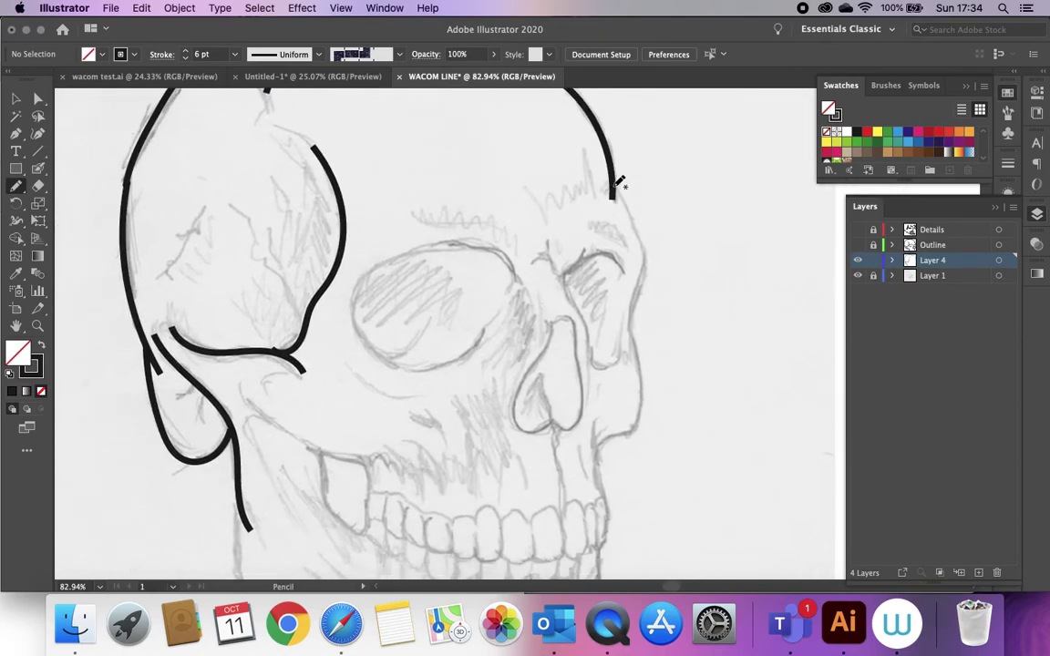
mouse_move(612, 187)
left_mouse_down()
mouse_move(649, 244)
mouse_move(630, 325)
mouse_move(643, 388)
mouse_move(639, 411)
mouse_move(596, 446)
left_mouse_up()
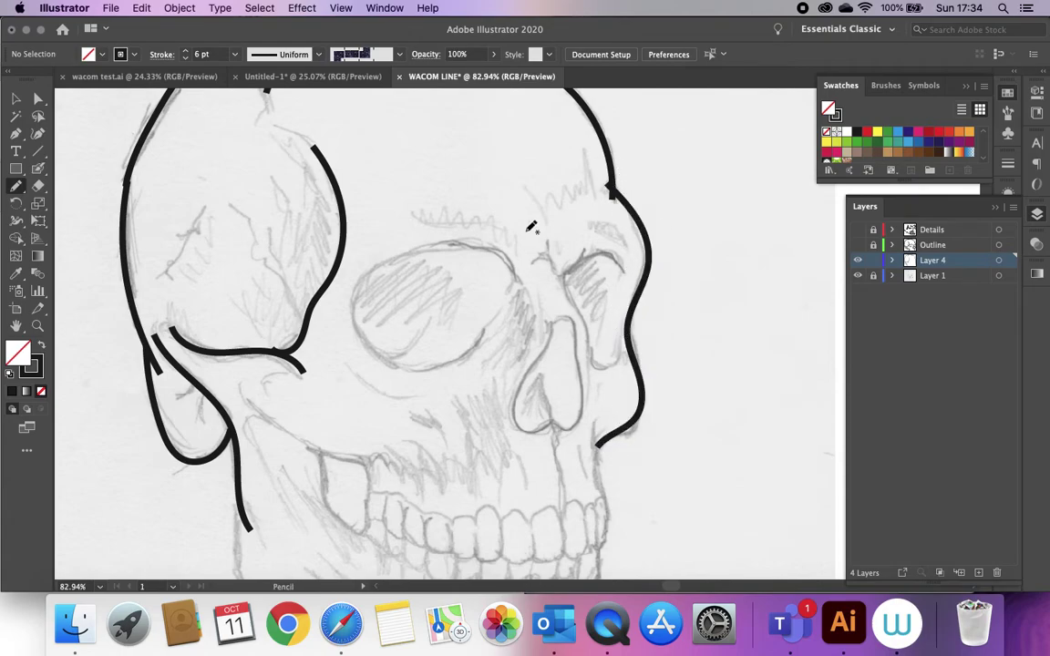
mouse_move(617, 265)
left_mouse_down()
mouse_move(600, 246)
mouse_move(570, 262)
mouse_move(592, 359)
mouse_move(617, 367)
left_mouse_up()
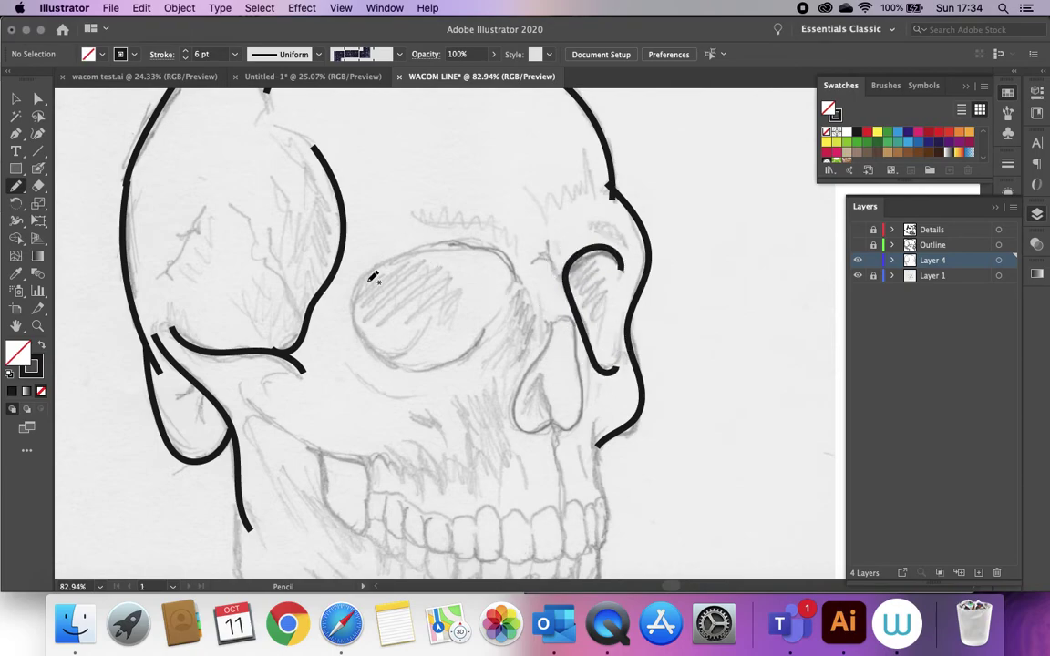
mouse_move(481, 333)
left_mouse_down()
mouse_move(449, 358)
mouse_move(409, 363)
mouse_move(369, 330)
mouse_move(360, 300)
mouse_move(368, 278)
mouse_move(462, 250)
mouse_move(506, 260)
mouse_move(543, 329)
mouse_move(512, 410)
mouse_move(535, 433)
mouse_move(588, 421)
mouse_move(551, 321)
left_mouse_up()
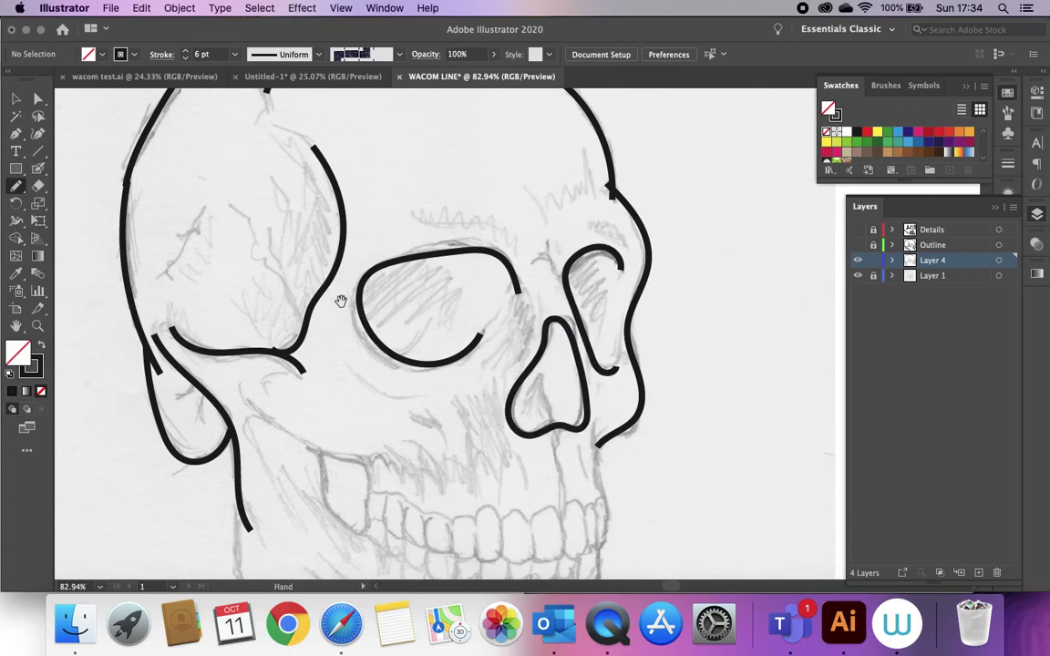
Step: Select the temple path and examine its single centre line up close
scroll(312, 305, "up", 2)
left_click(20, 100)
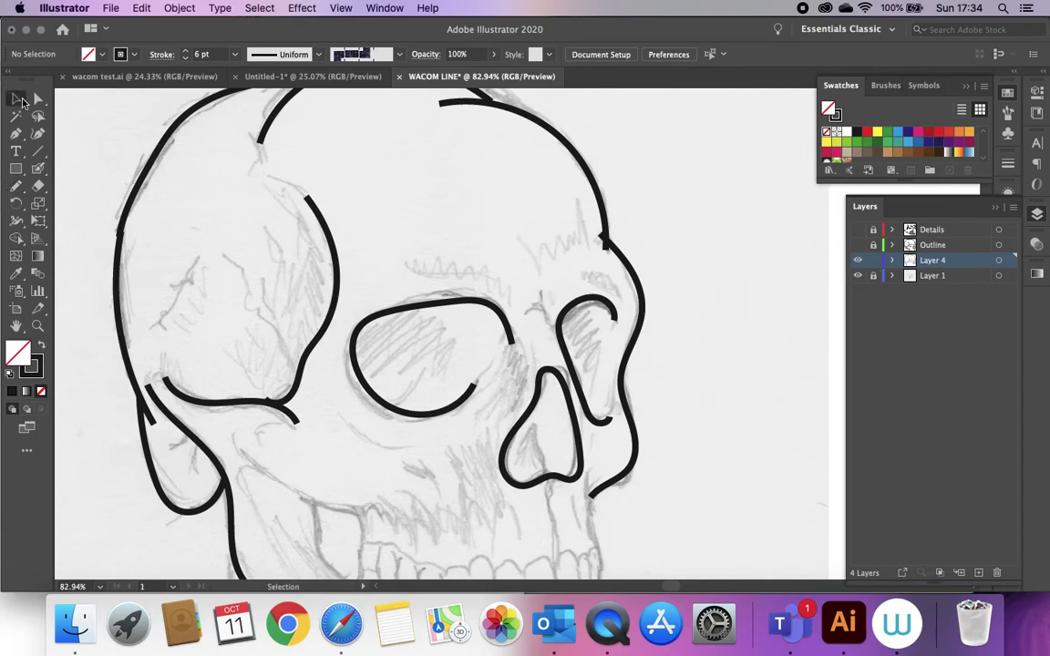
left_click(327, 234)
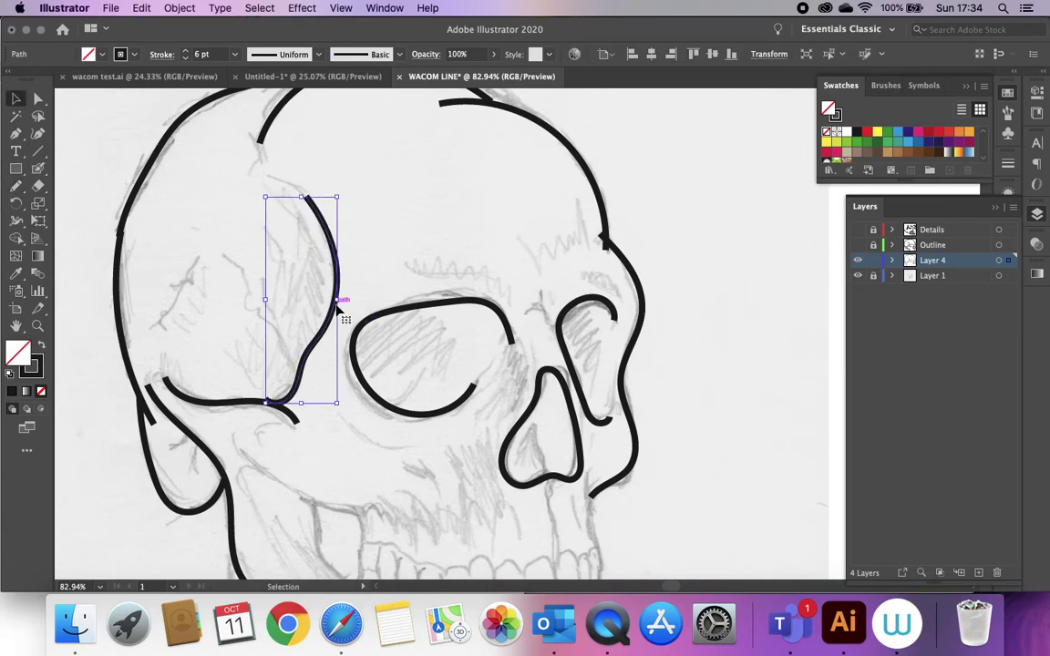
scroll(337, 310, "up", 2)
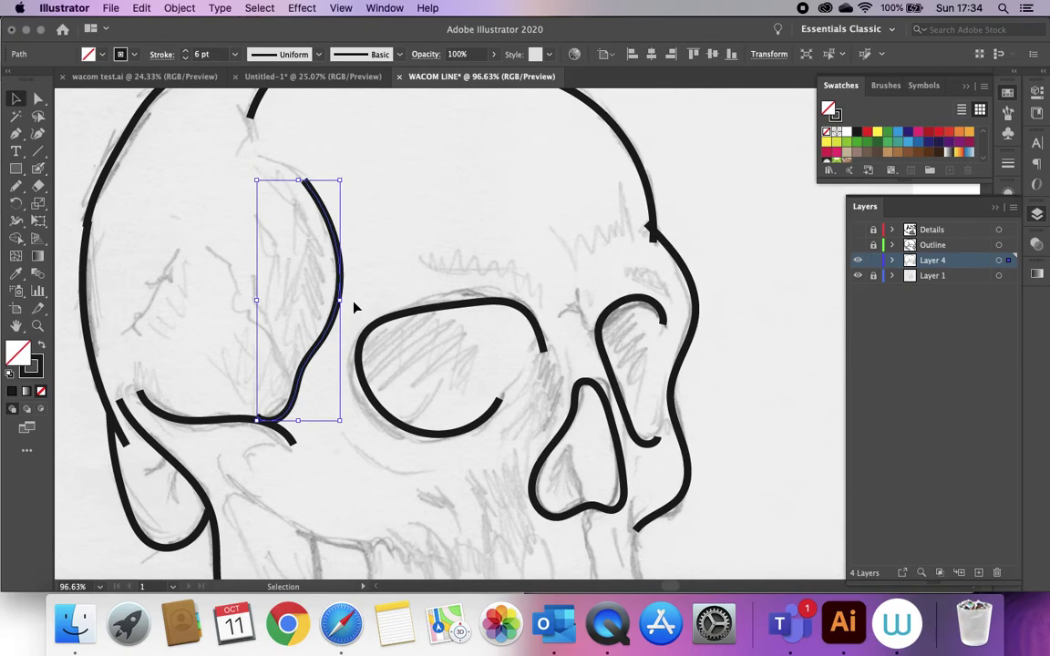
scroll(360, 303, "up", 2)
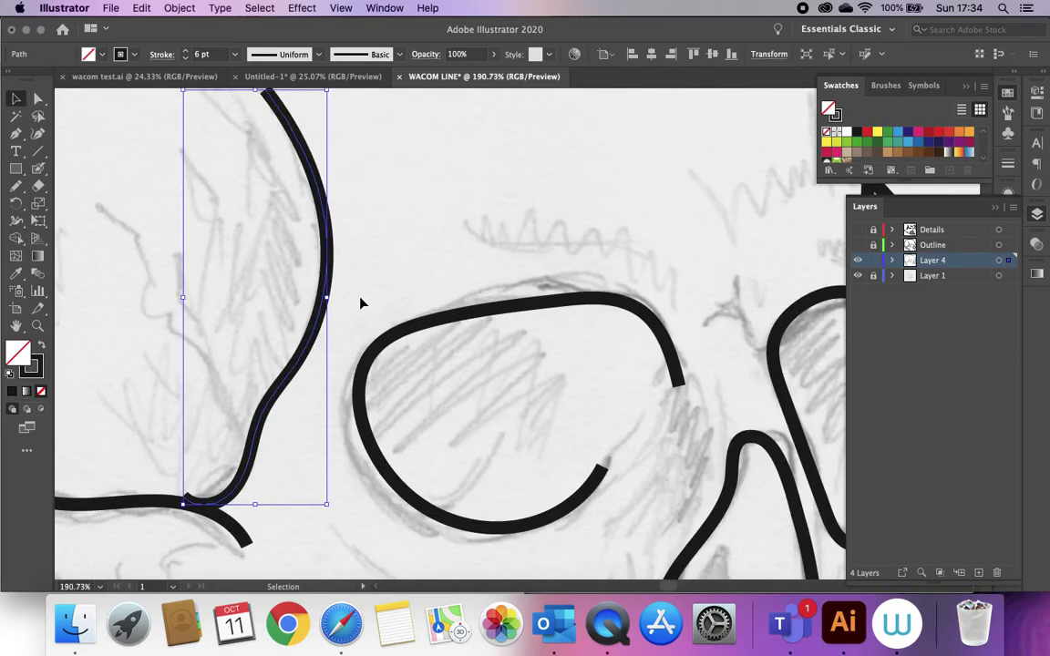
scroll(360, 301, "up", 1)
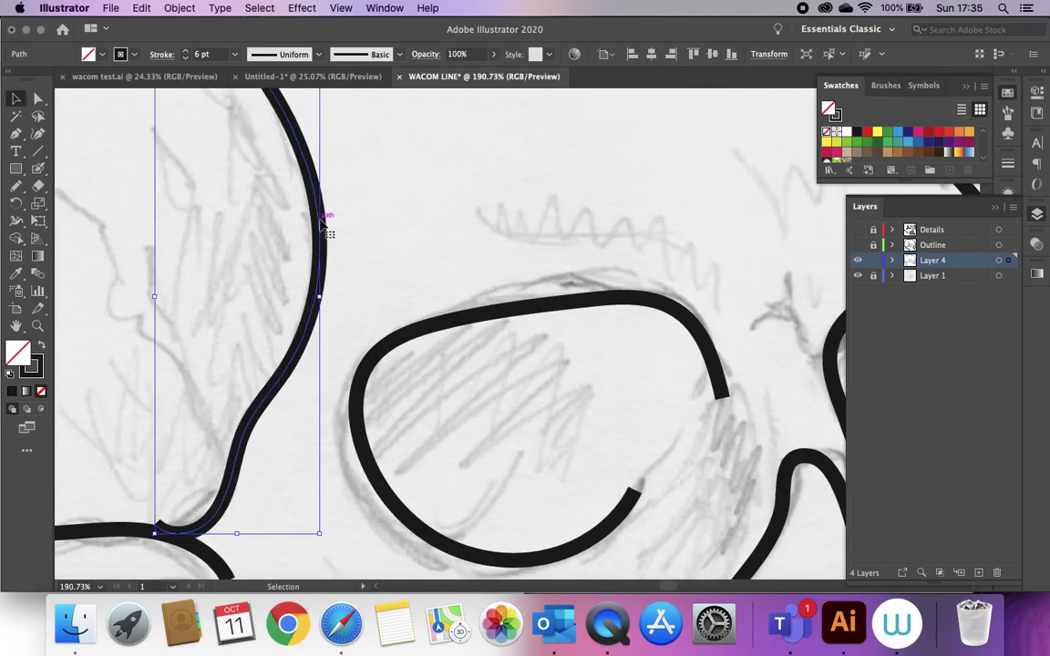
Step: Select all traced skull paths on Layer 4 and set their stroke weight to 8 pt
scroll(323, 228, "down", 2)
left_click_drag(144, 157, 515, 324)
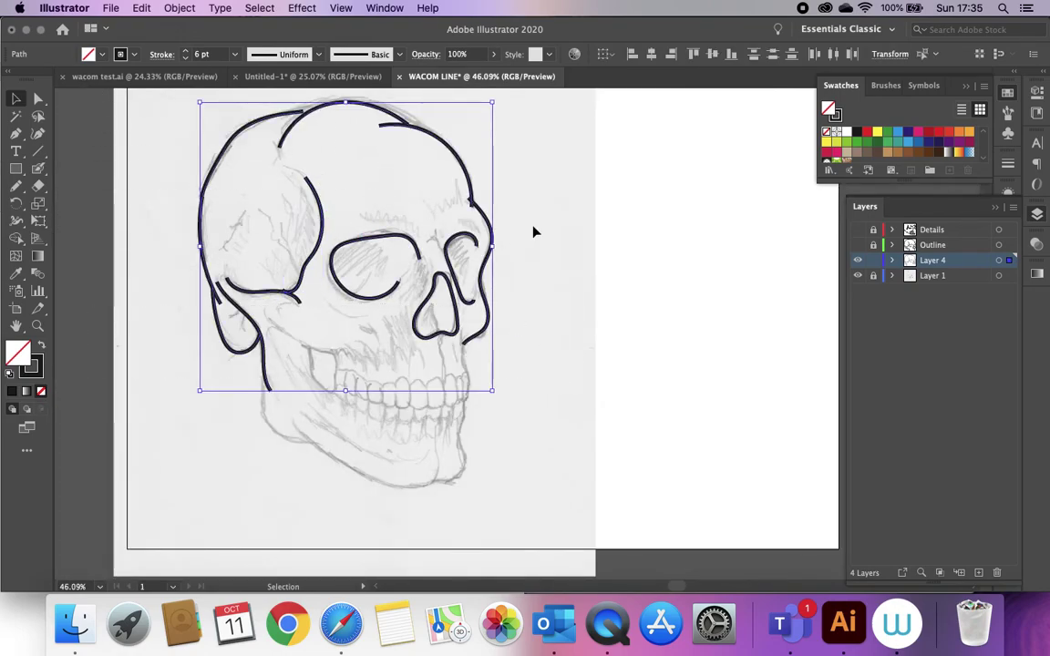
scroll(426, 206, "up", 2)
scroll(427, 206, "left", 1)
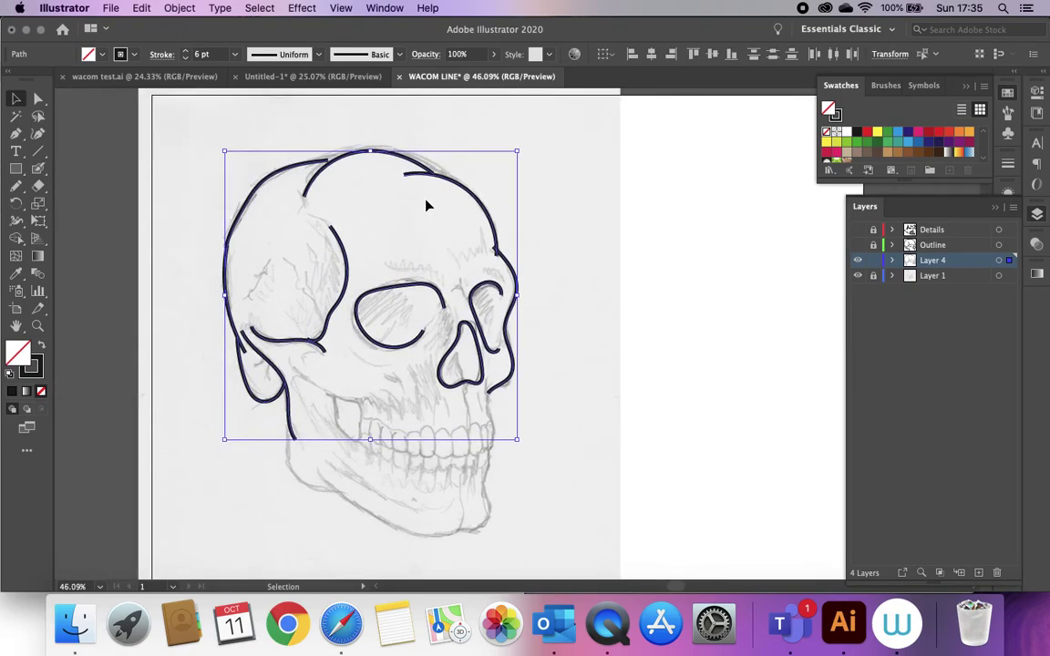
left_click(185, 52)
left_click(185, 52)
left_click(185, 52)
left_click(185, 52)
left_click(185, 52)
left_click(185, 52)
left_click(185, 52)
left_click(186, 58)
left_click(186, 58)
left_click(186, 58)
left_click(186, 58)
left_click(186, 58)
left_click(184, 52)
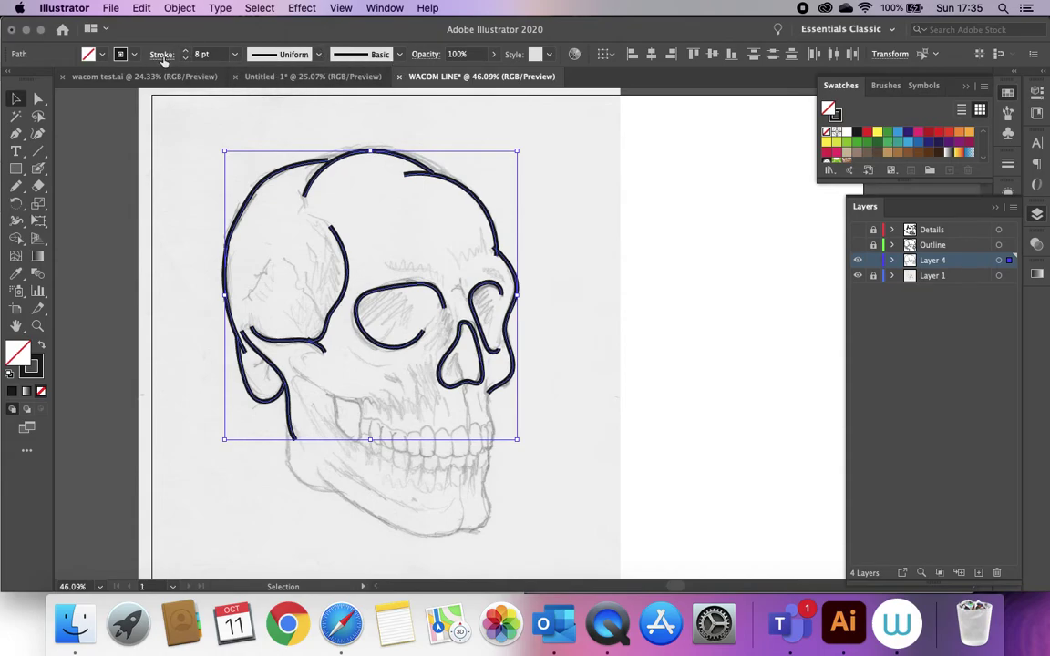
Step: Give the selected skull paths round caps and round corner joins, and deselect them
left_click(162, 57)
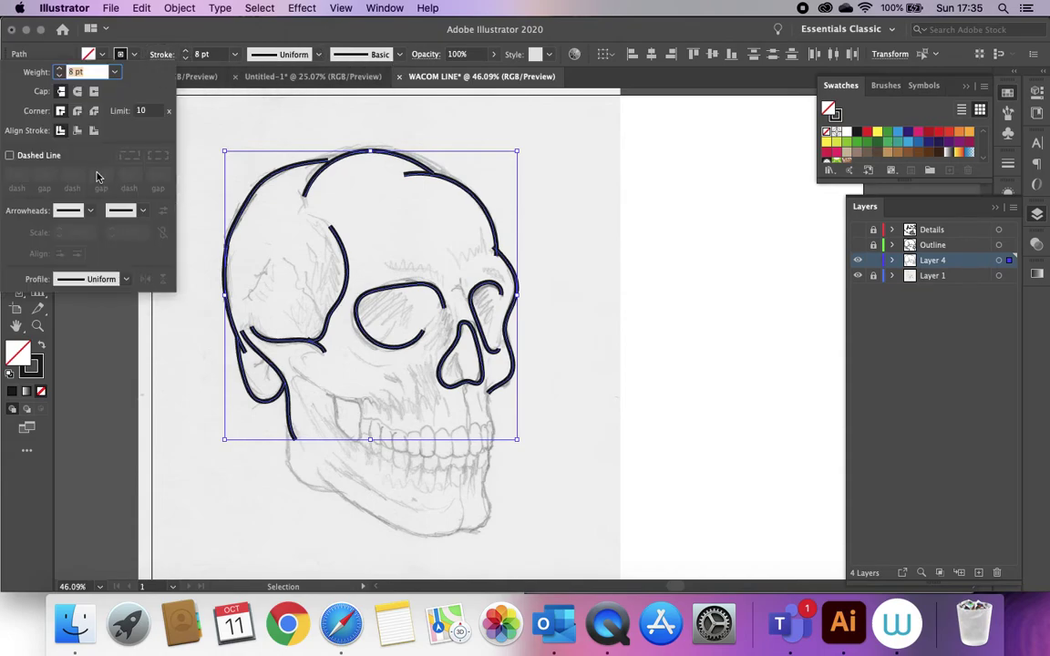
left_click(77, 91)
left_click(77, 110)
left_click(95, 356)
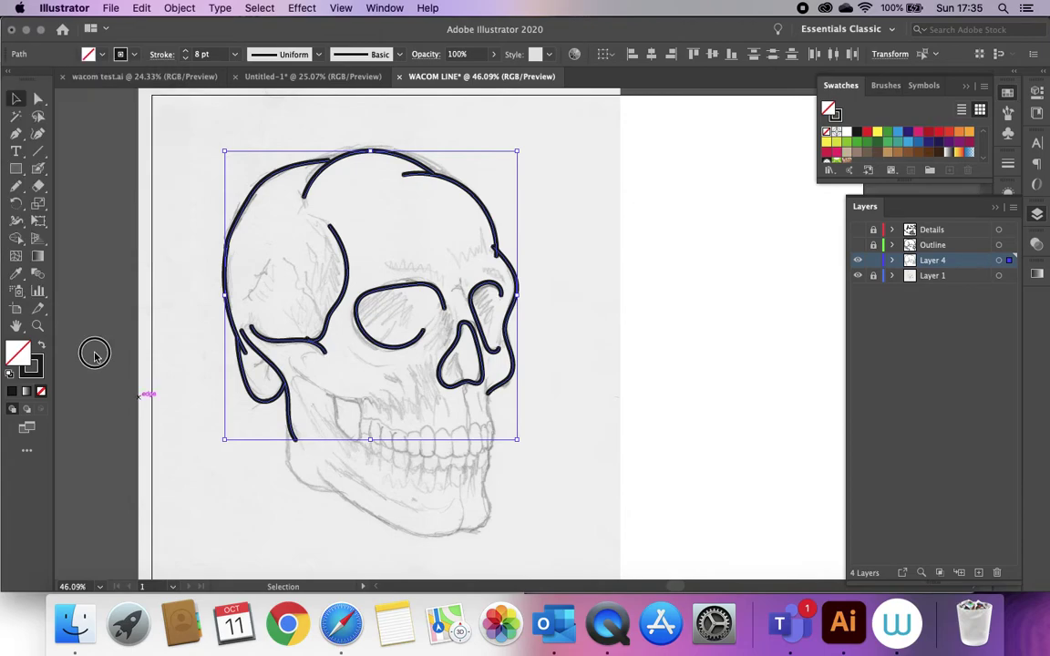
left_click(121, 242)
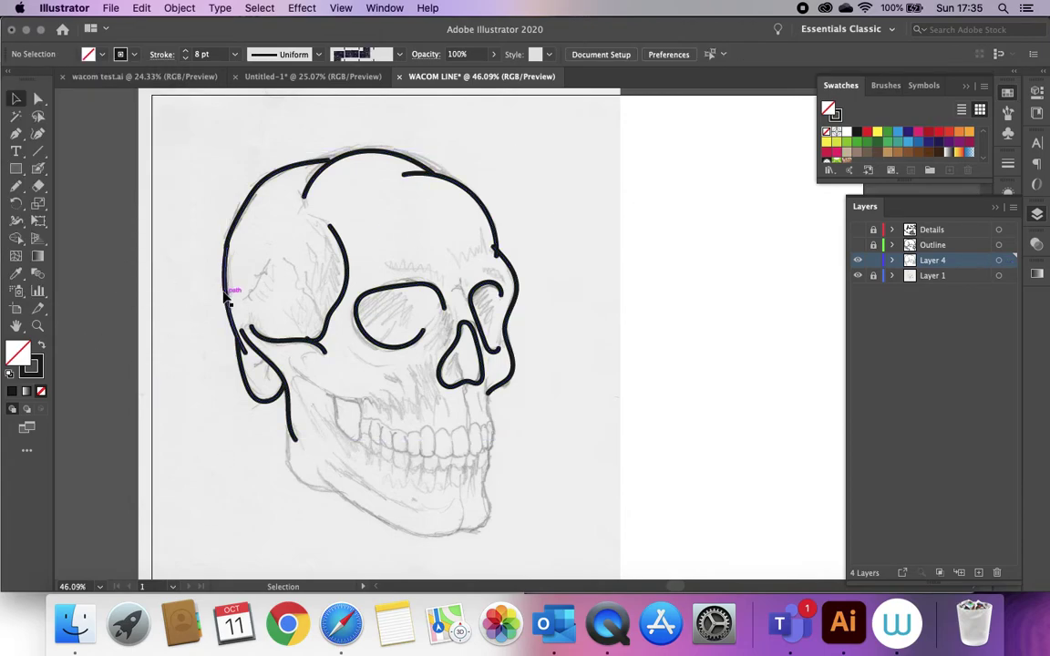
Step: Apply the lens-shaped width profile, tapering evenly at both ends, to all traced skull paths
left_click_drag(183, 128, 567, 430)
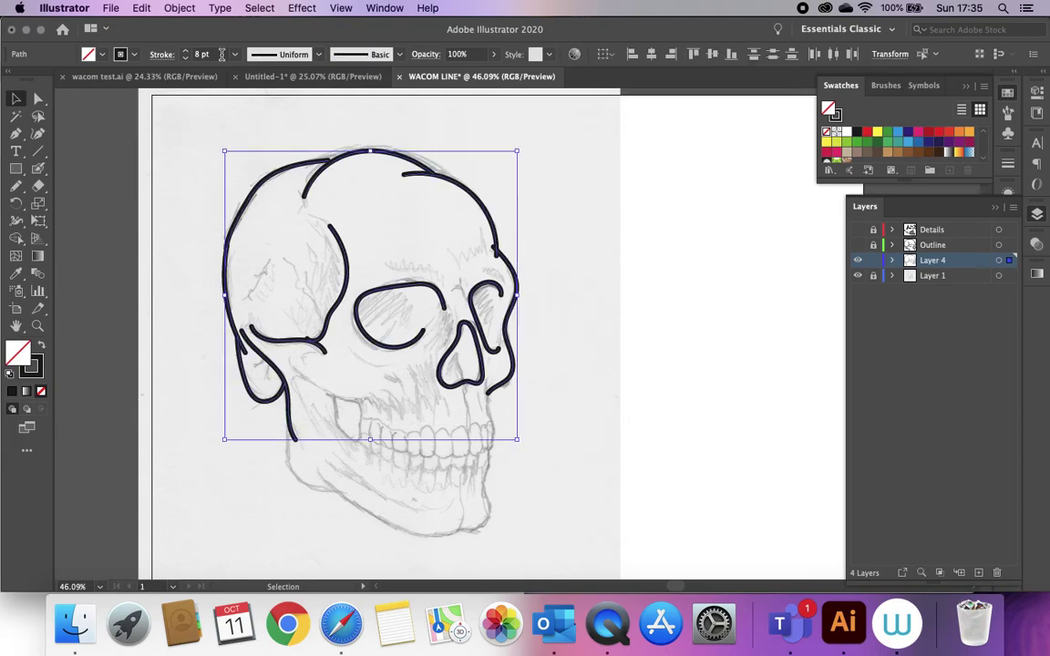
left_click(283, 54)
left_click(281, 102)
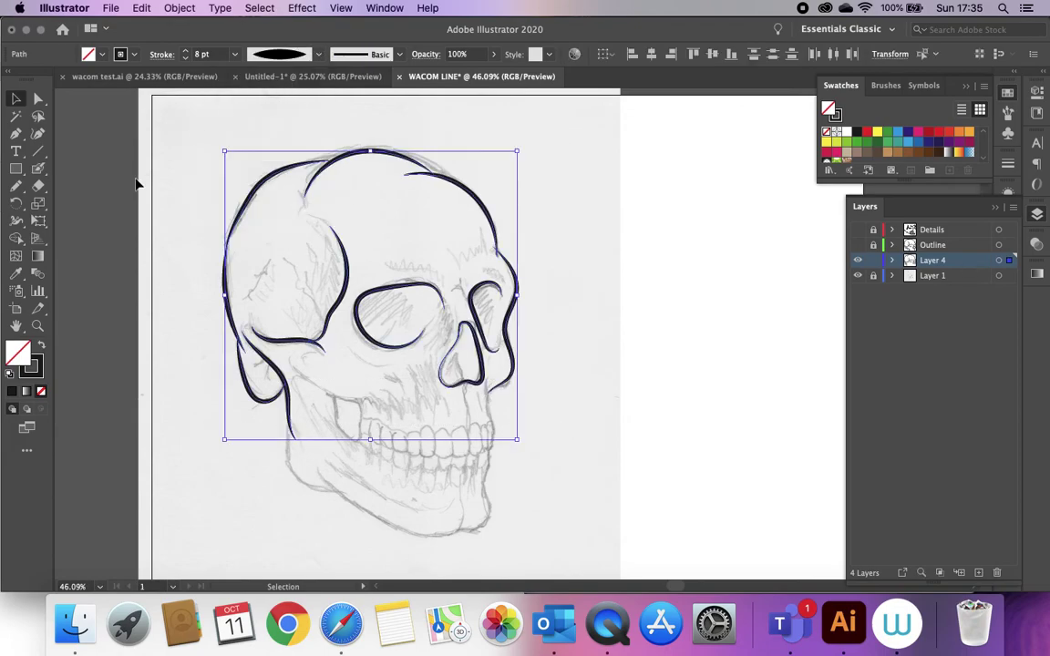
left_click(107, 212)
Step: Apply the asymmetric teardrop-shaped width profile to all traced skull paths, and deselect them
left_click_drag(176, 137, 608, 439)
left_click(318, 55)
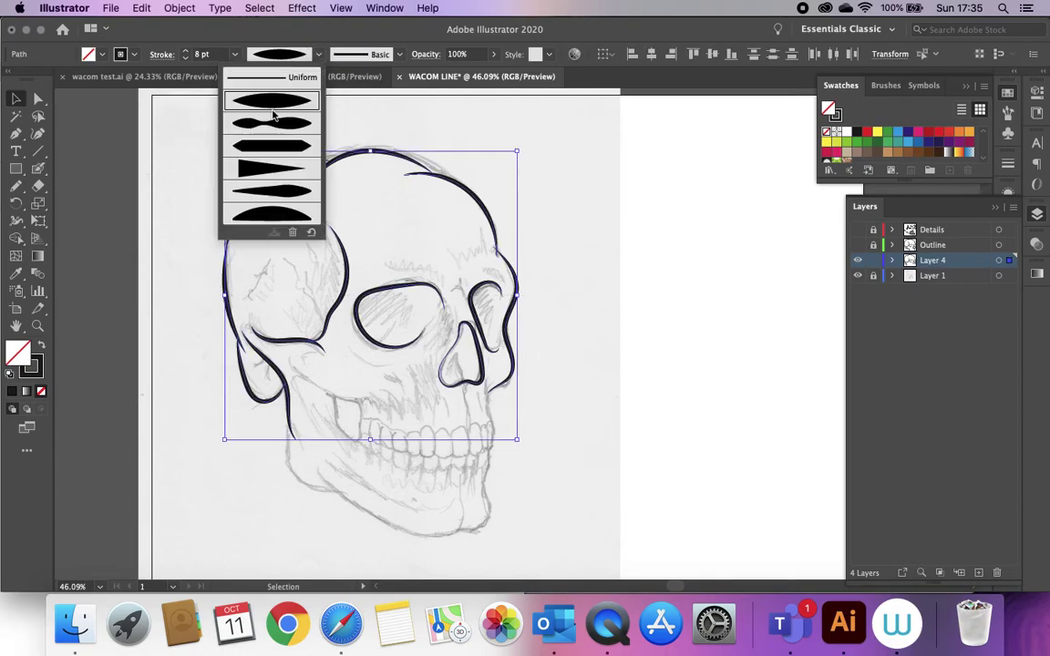
left_click(263, 190)
left_click(106, 206)
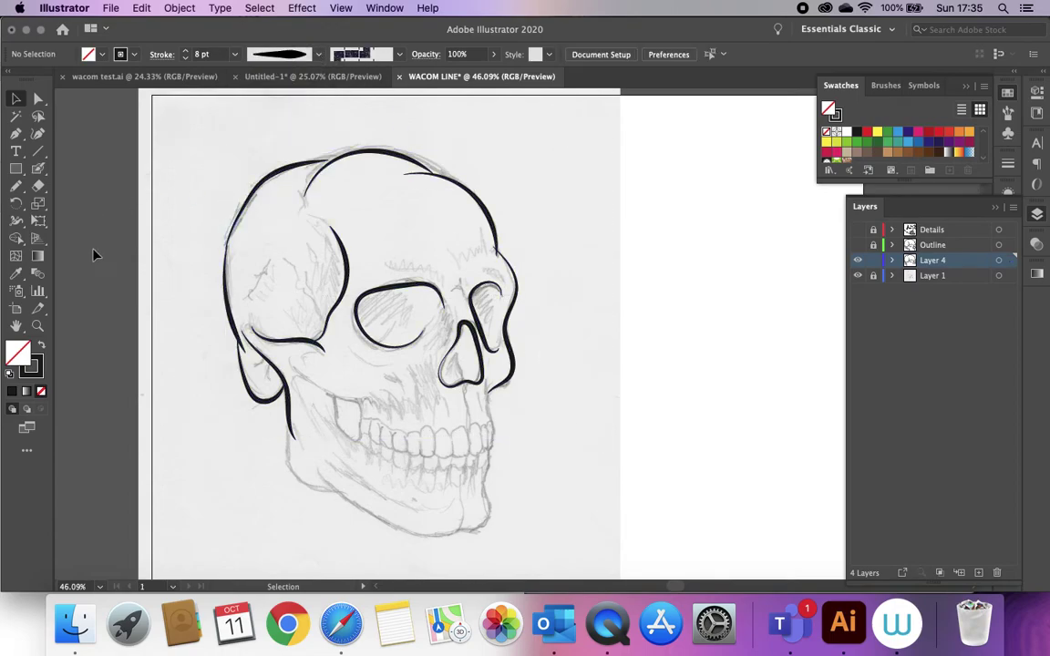
Step: Apply the triangular width profile, tapering to a point at one end, to the back-of-skull outline and deselect it
scroll(100, 333, "up", 5)
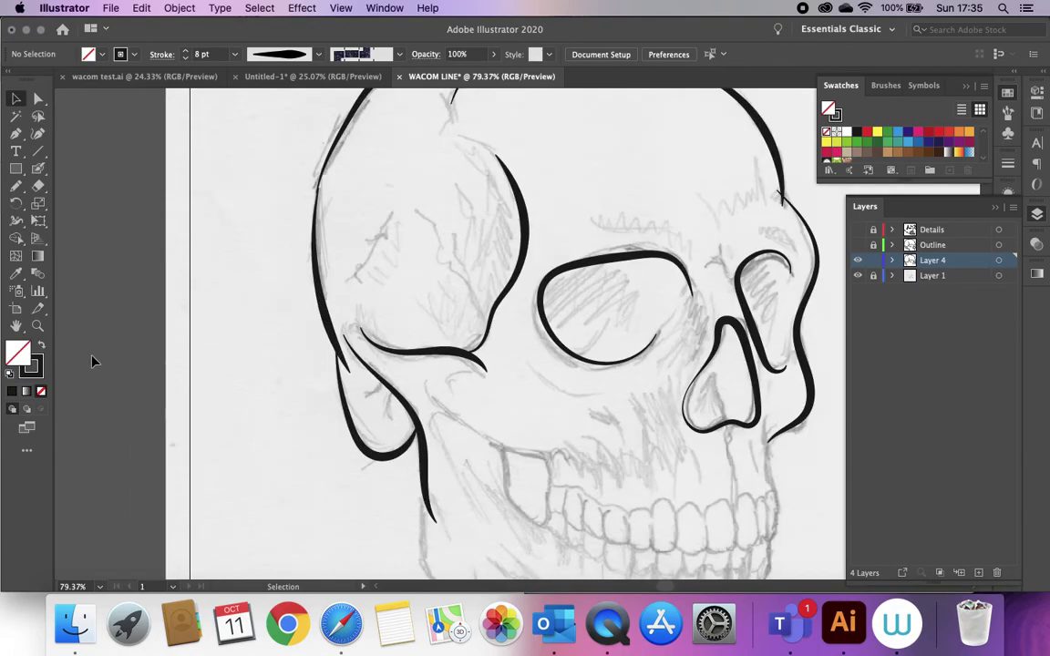
scroll(92, 361, "up", 4)
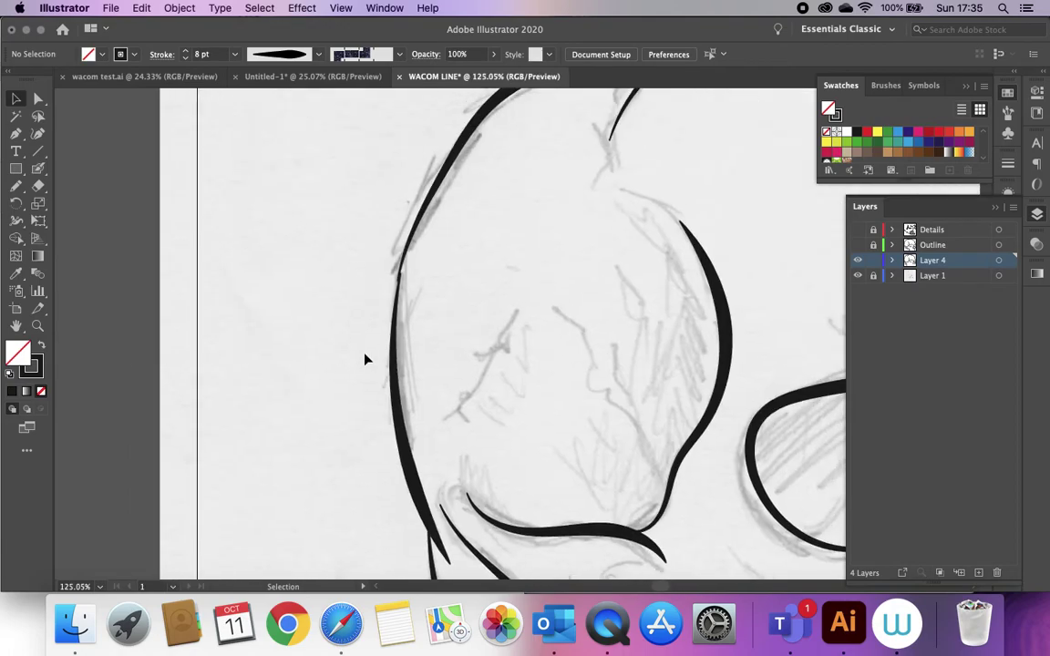
left_click(398, 413)
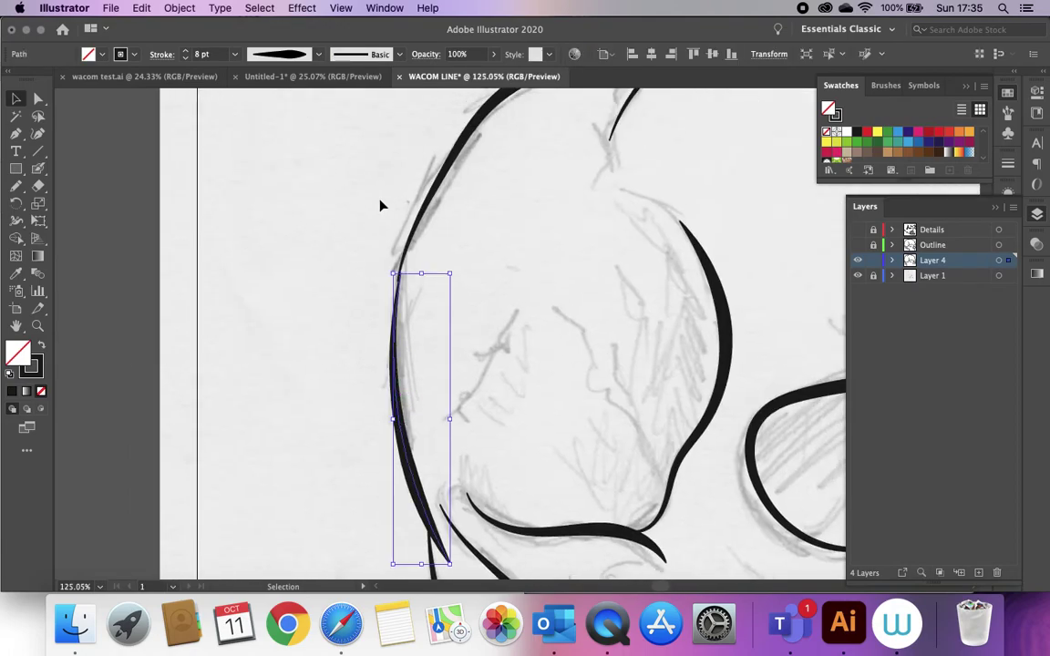
left_click(280, 54)
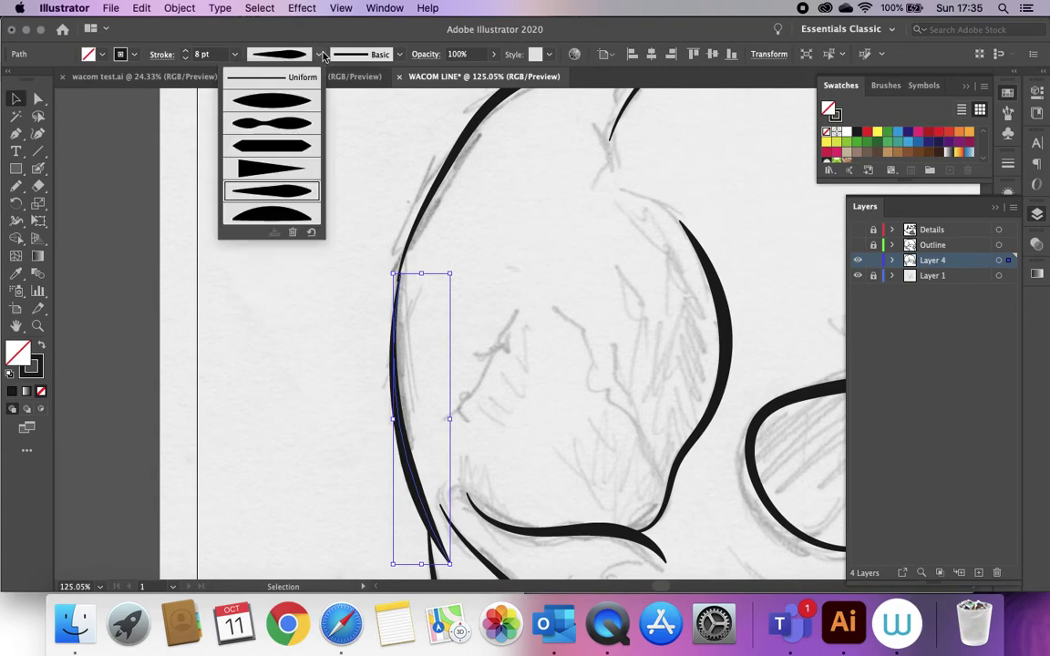
left_click(269, 170)
left_click(300, 390)
Step: Apply the same triangular width profile to the upper rear cranium outline
left_click(428, 205)
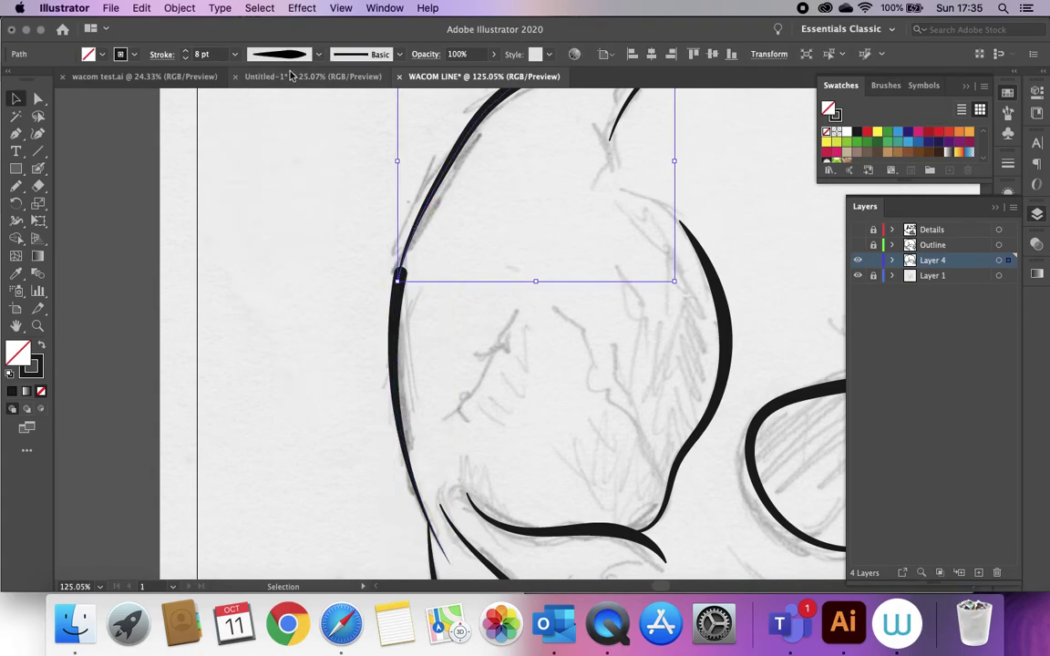
left_click(312, 54)
left_click(270, 166)
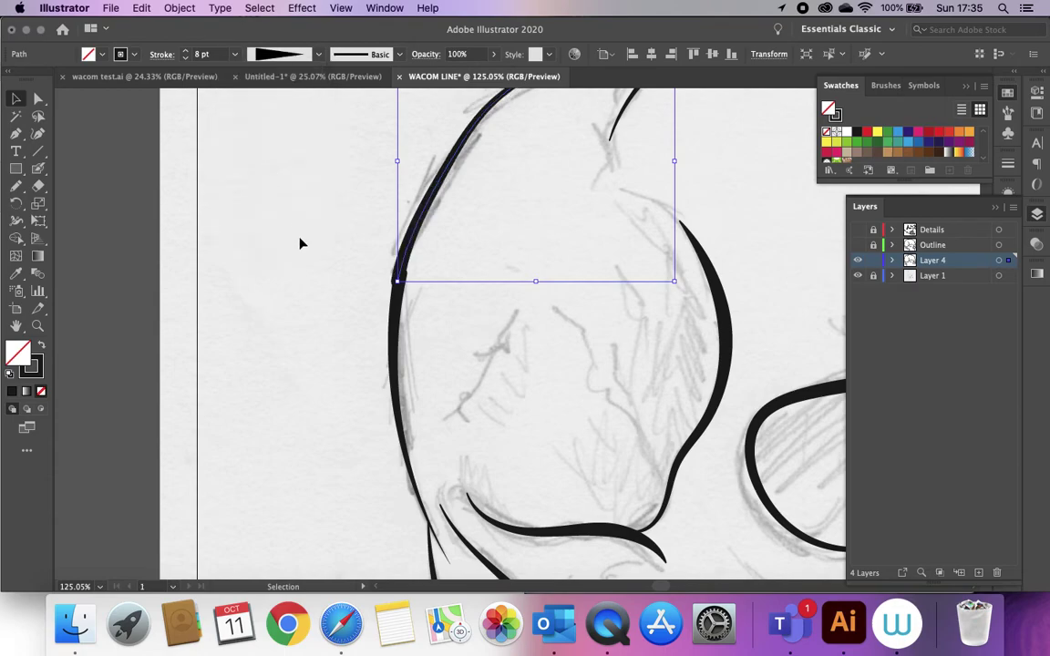
scroll(301, 243, "up", 2)
scroll(300, 243, "right", 1)
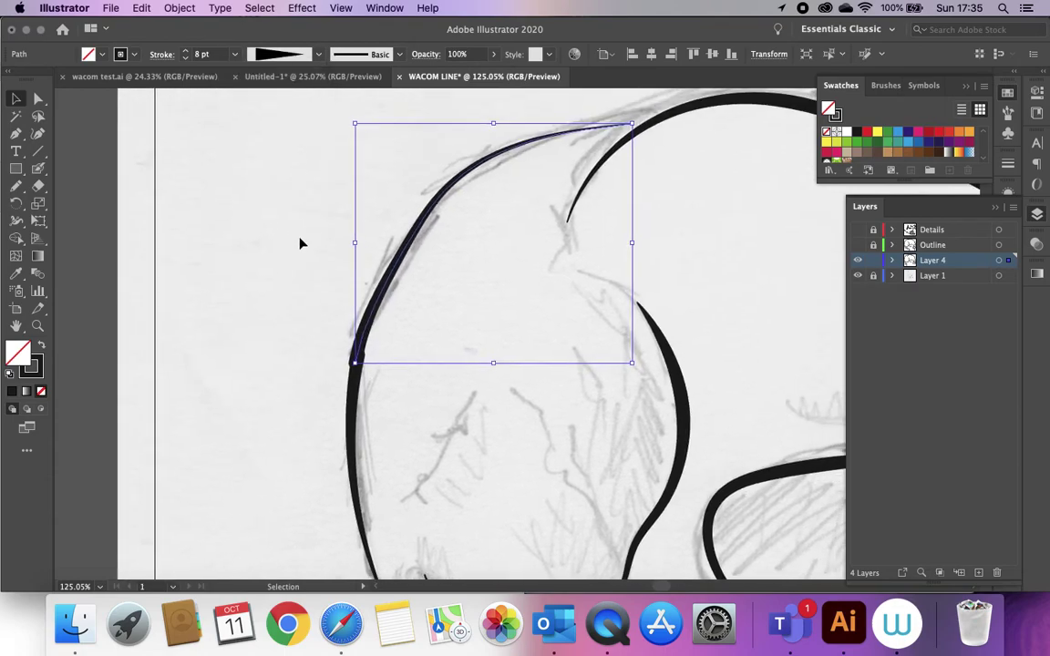
Step: Move the lower end anchor of the upper rear cranium outline slightly down so it overlaps the back-of-skull outline, and deselect it
left_click(39, 99)
left_click_drag(358, 362, 356, 370)
left_click(304, 402)
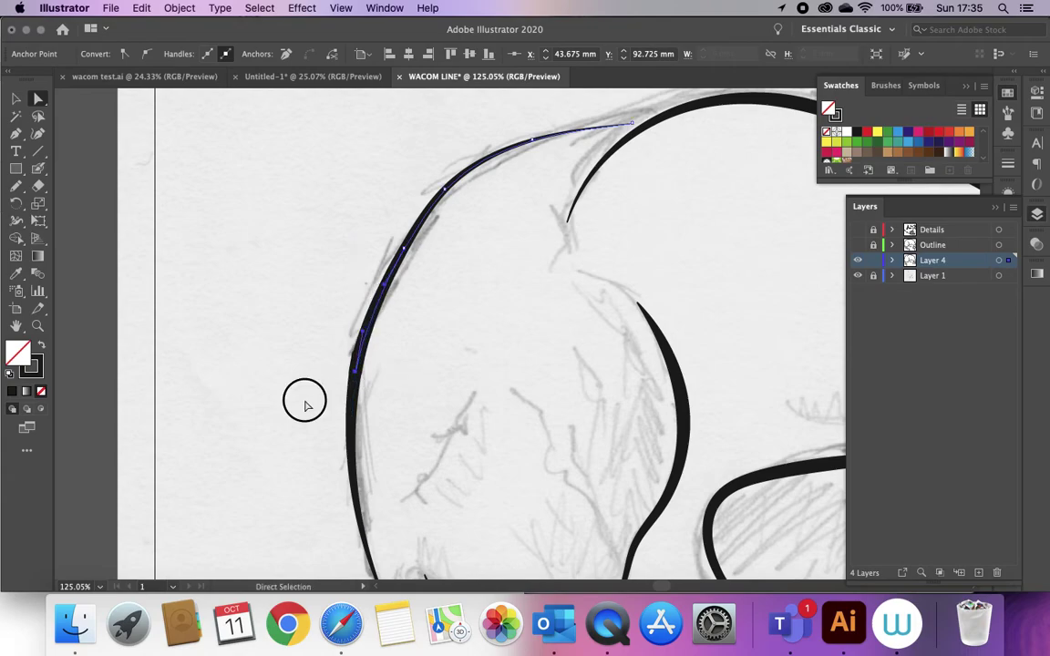
scroll(305, 401, "down", 5)
scroll(305, 403, "down", 2)
scroll(373, 369, "down", 3)
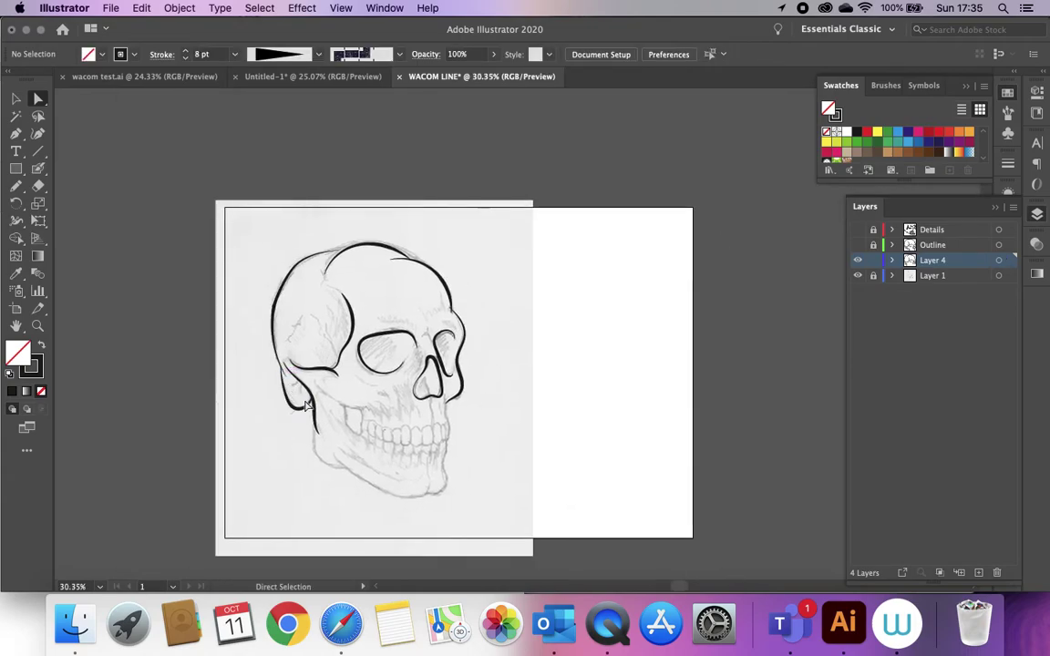
Step: Apply the triangular width profile to the temple curve that runs down to the cheekbone line
scroll(445, 340, "up", 2)
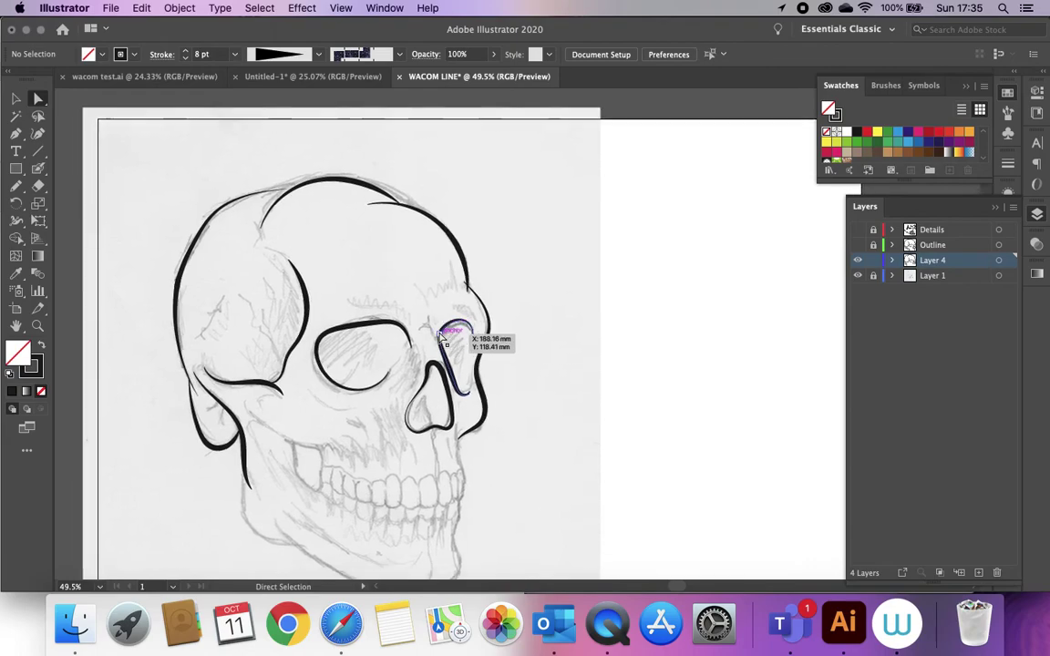
scroll(320, 298, "left", 2)
scroll(351, 304, "up", 5)
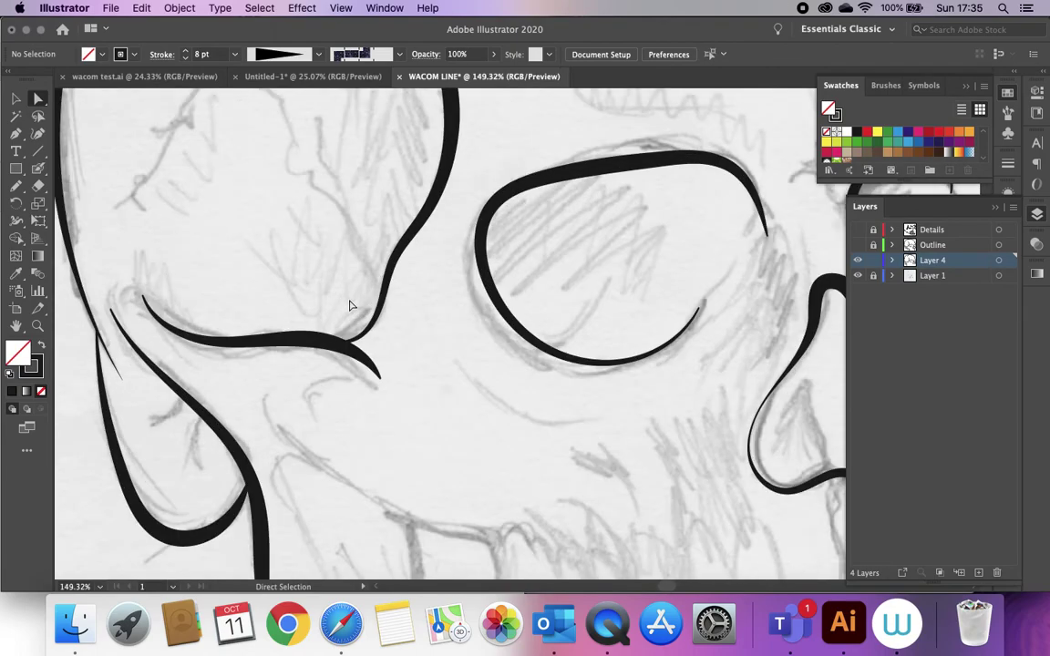
scroll(351, 304, "up", 3)
left_click(435, 223)
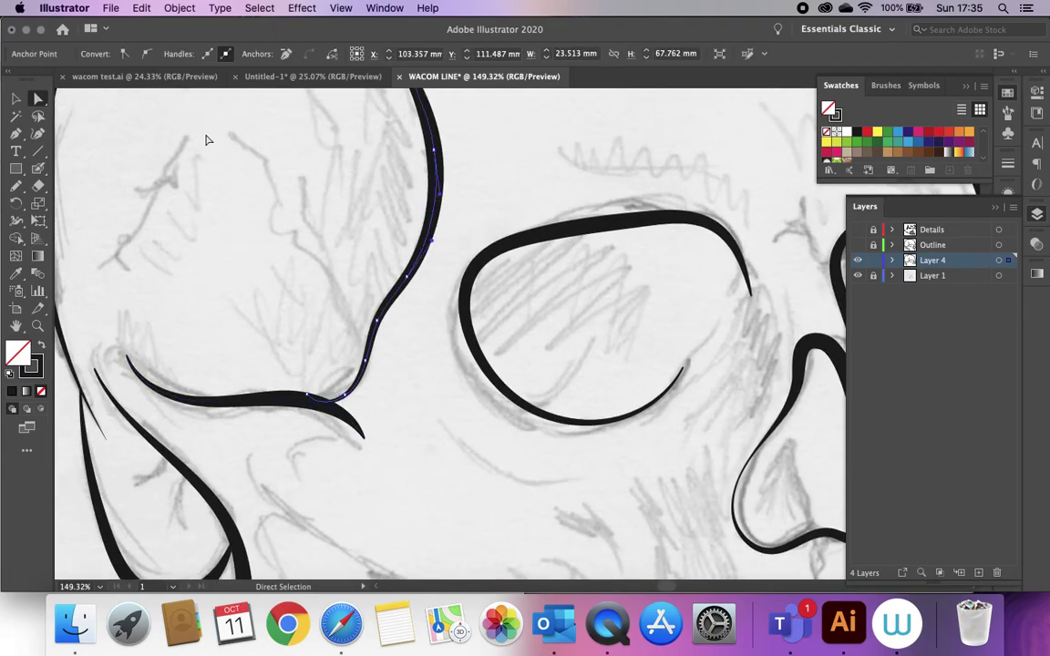
left_click(16, 99)
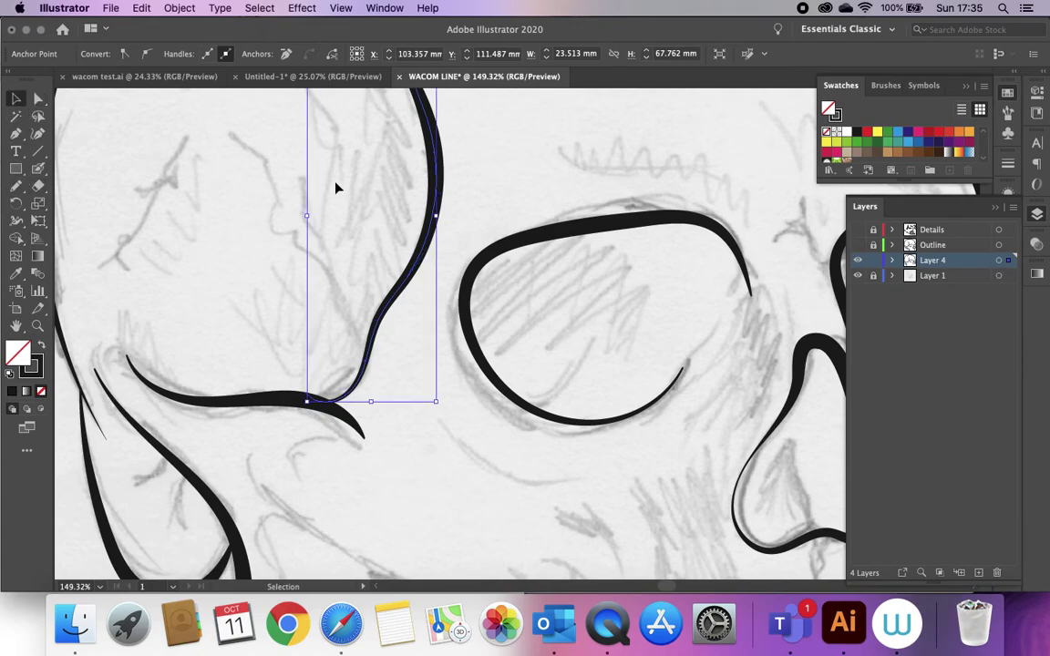
left_click(263, 206)
left_click(435, 194)
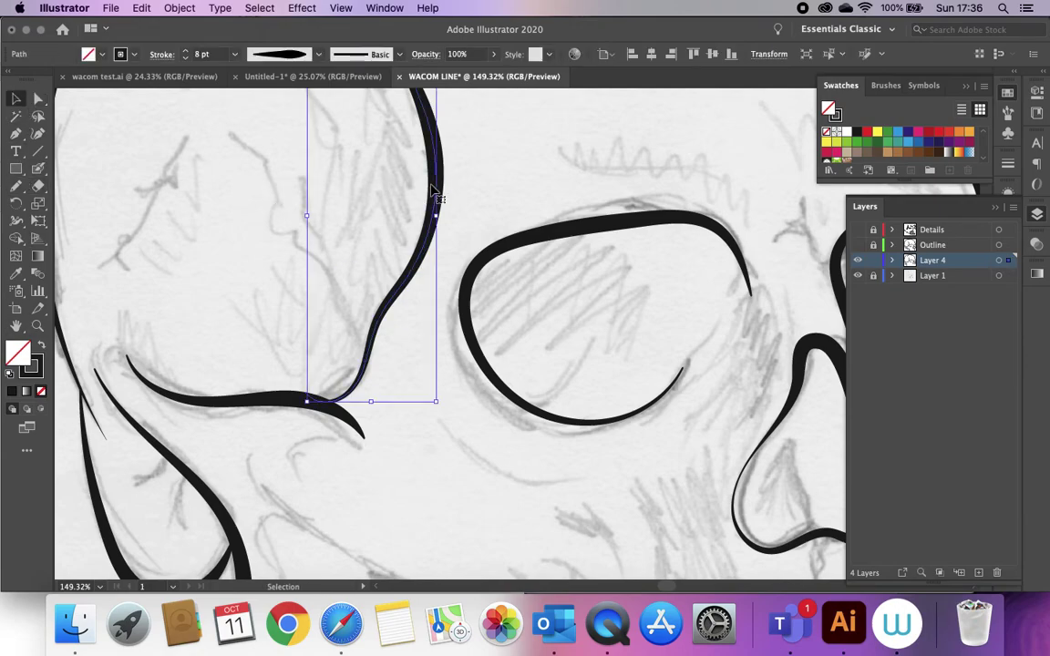
left_click(273, 54)
left_click(253, 171)
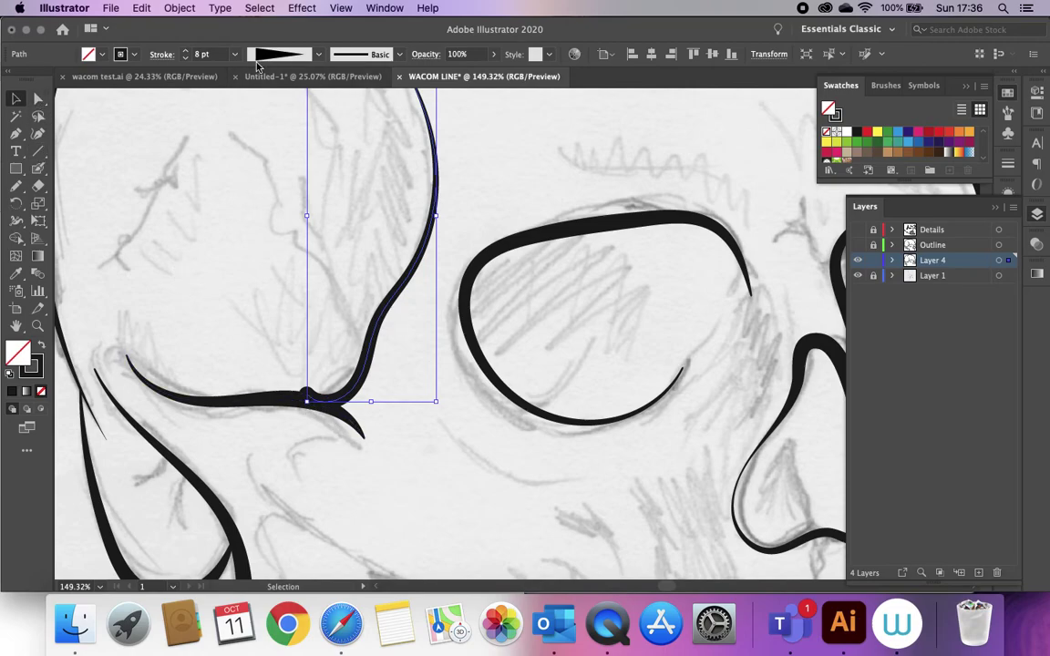
Step: Flip the temple curve's width profile along its length and flip it back
left_click(288, 53)
left_click(967, 87)
left_click(1037, 92)
left_click(927, 351)
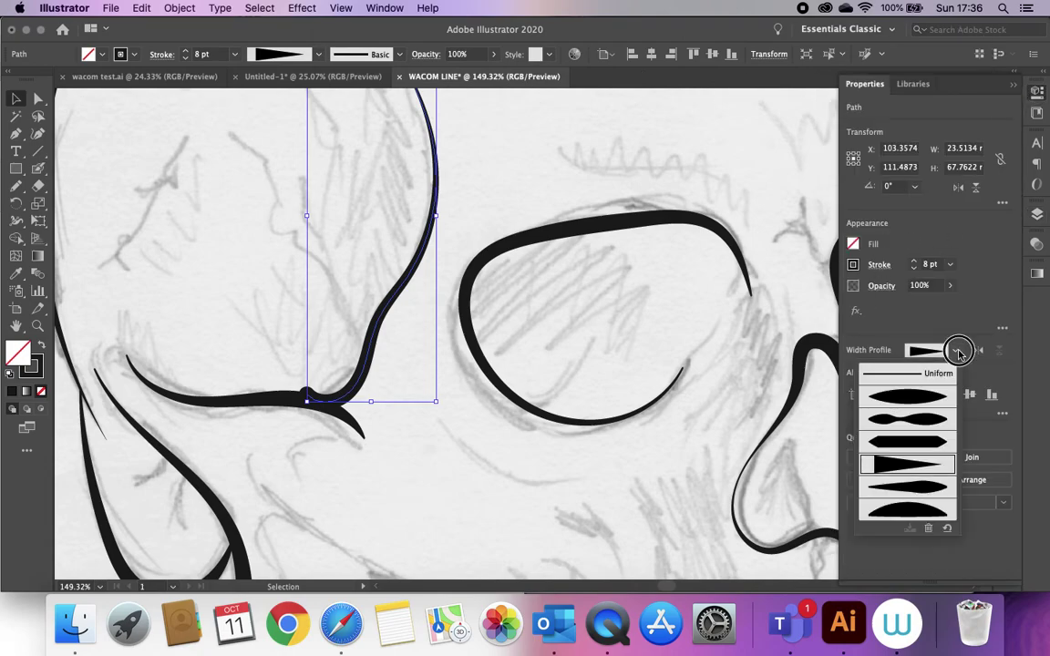
left_click(927, 351)
left_click(978, 352)
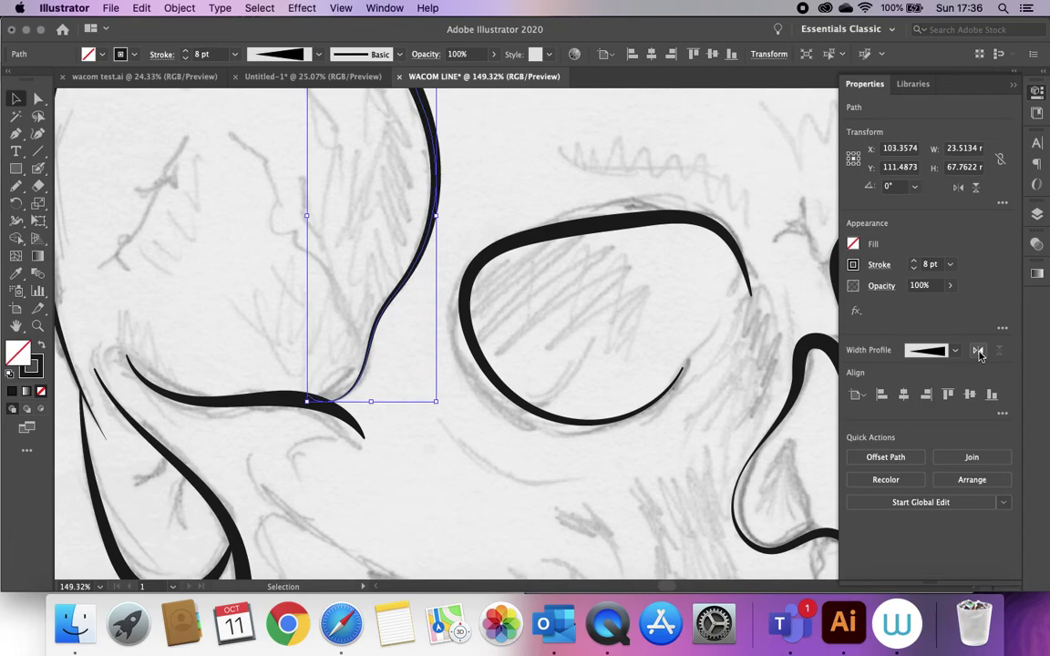
left_click(979, 351)
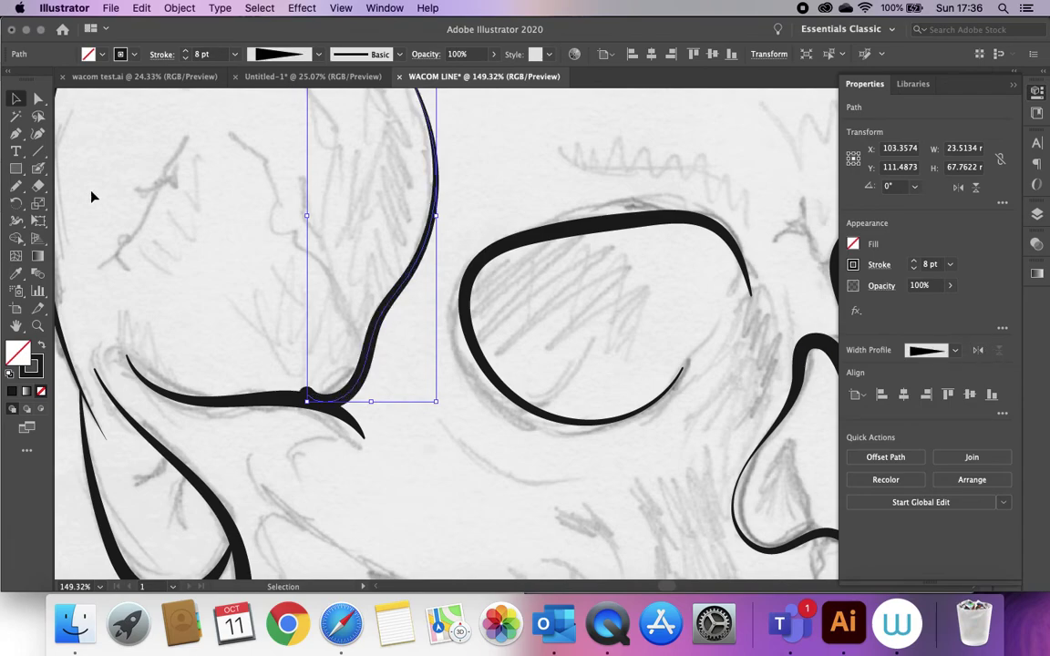
Step: Move the temple curve's lower end anchor slightly down so its blunt end merges into the cheekbone line, and deselect it
left_click(38, 97)
left_click(311, 398)
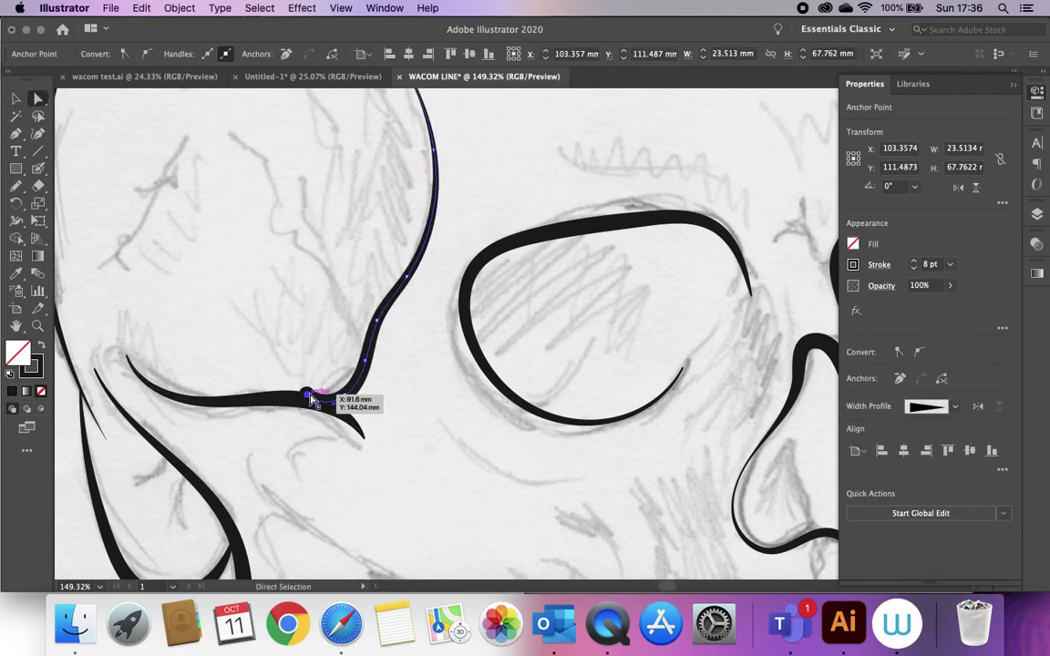
left_click(412, 485)
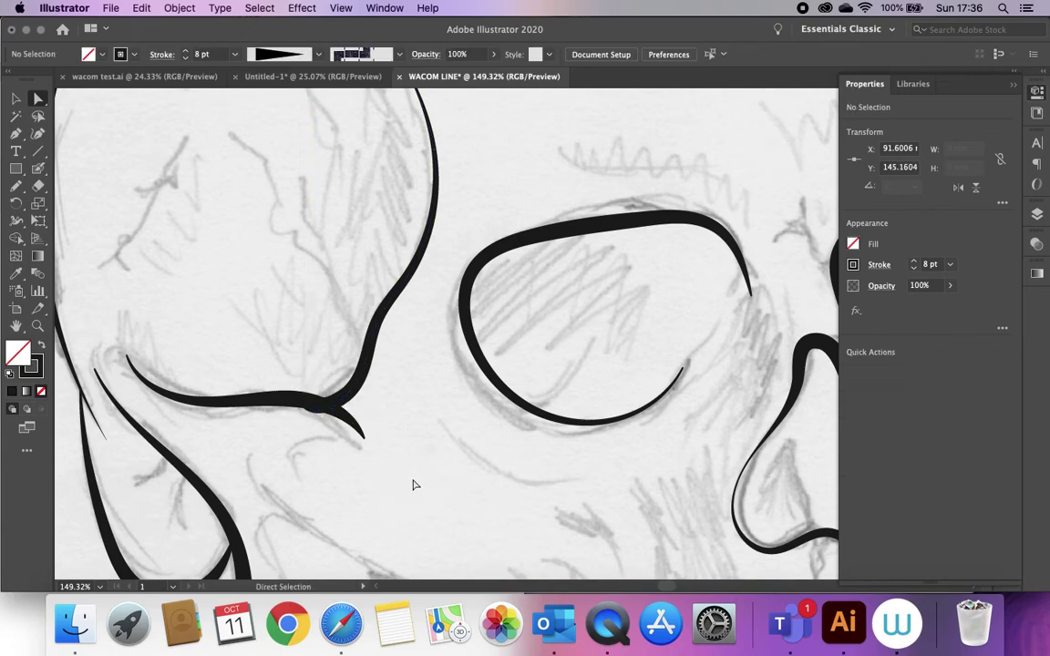
Step: Examine how the tapered outlines meet around the cranium, temple and face
scroll(415, 484, "down", 7)
scroll(415, 485, "down", 3)
scroll(415, 485, "right", 3)
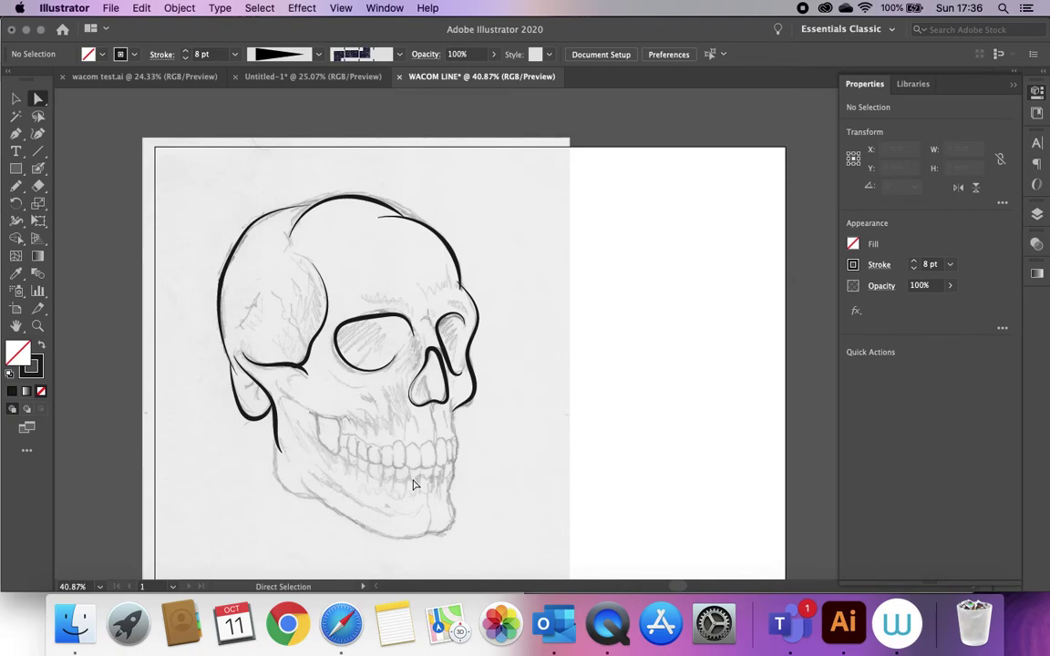
scroll(414, 484, "up", 3)
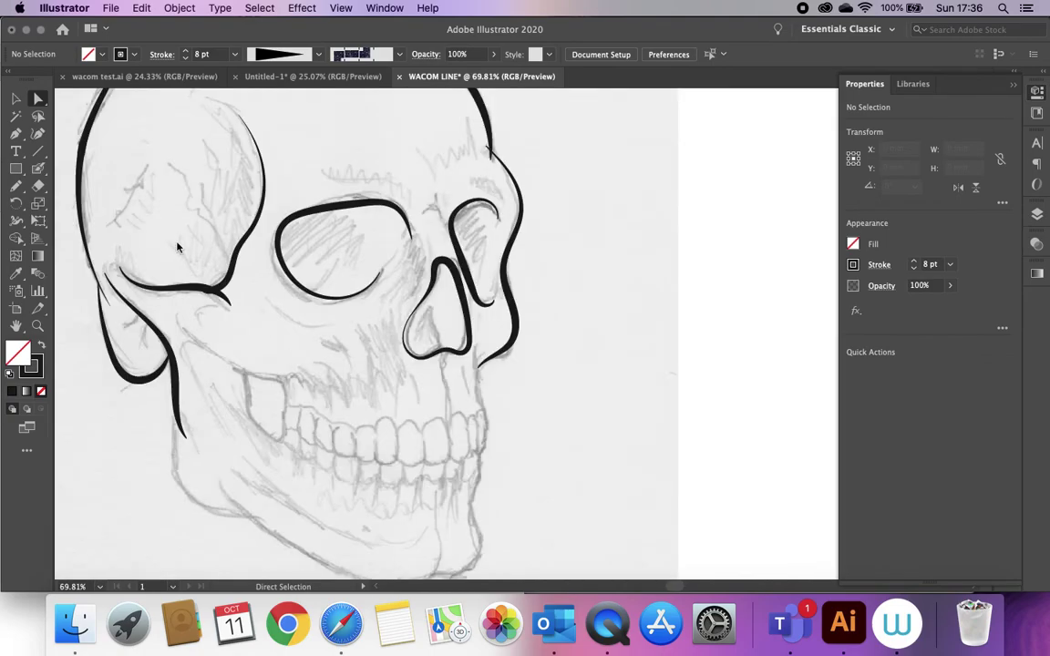
scroll(177, 246, "up", 3)
scroll(178, 246, "left", 3)
scroll(125, 138, "up", 1)
scroll(125, 139, "right", 1)
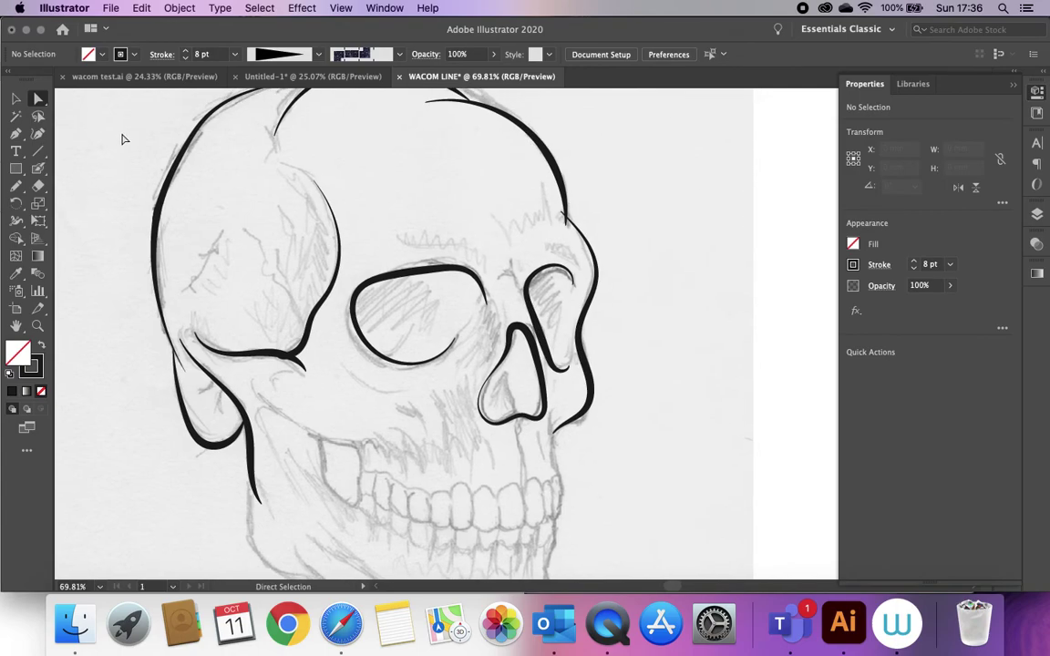
Step: Select all traced skull paths and apply the rough charcoal art brush listed below Basic, and deselect them
scroll(125, 138, "down", 1)
mouse_move(113, 121)
left_mouse_down()
mouse_move(387, 145)
mouse_move(533, 405)
left_mouse_up()
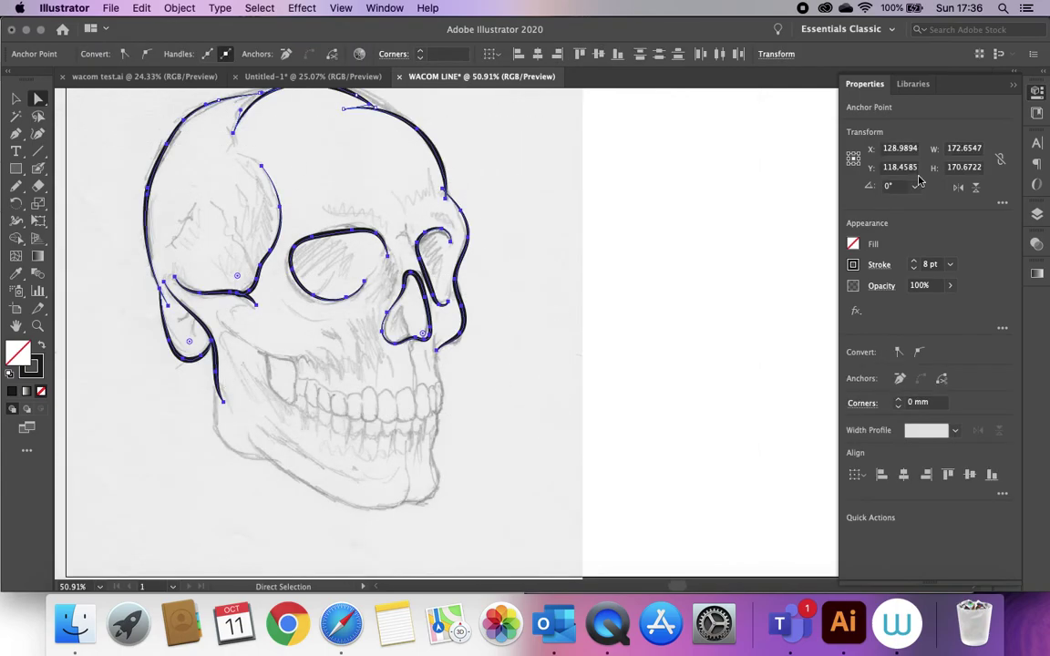
left_click(375, 6)
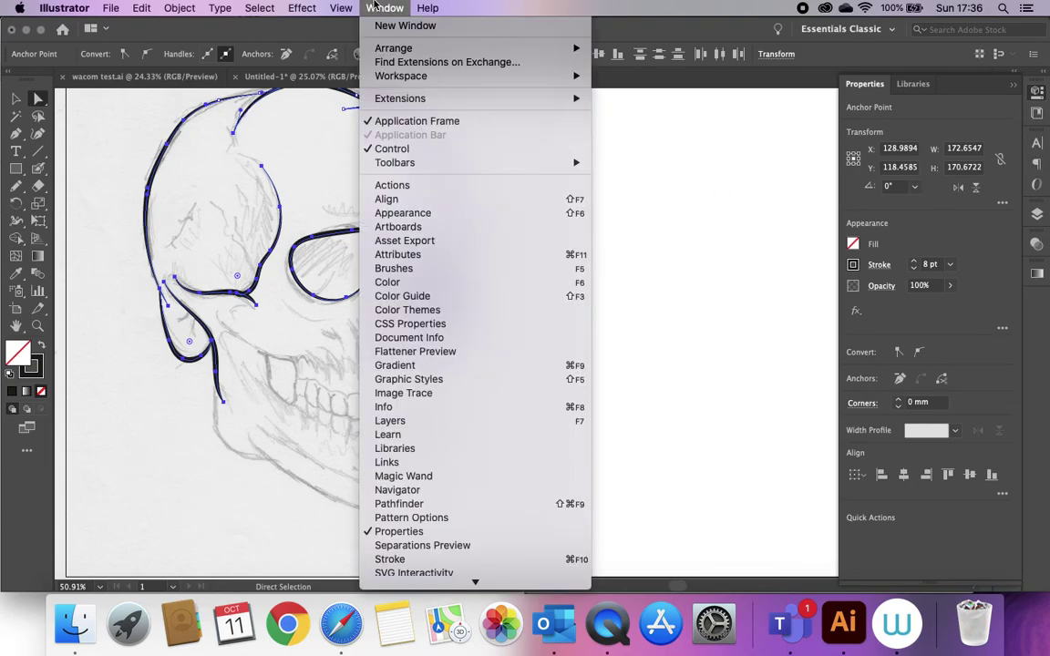
left_click(430, 267)
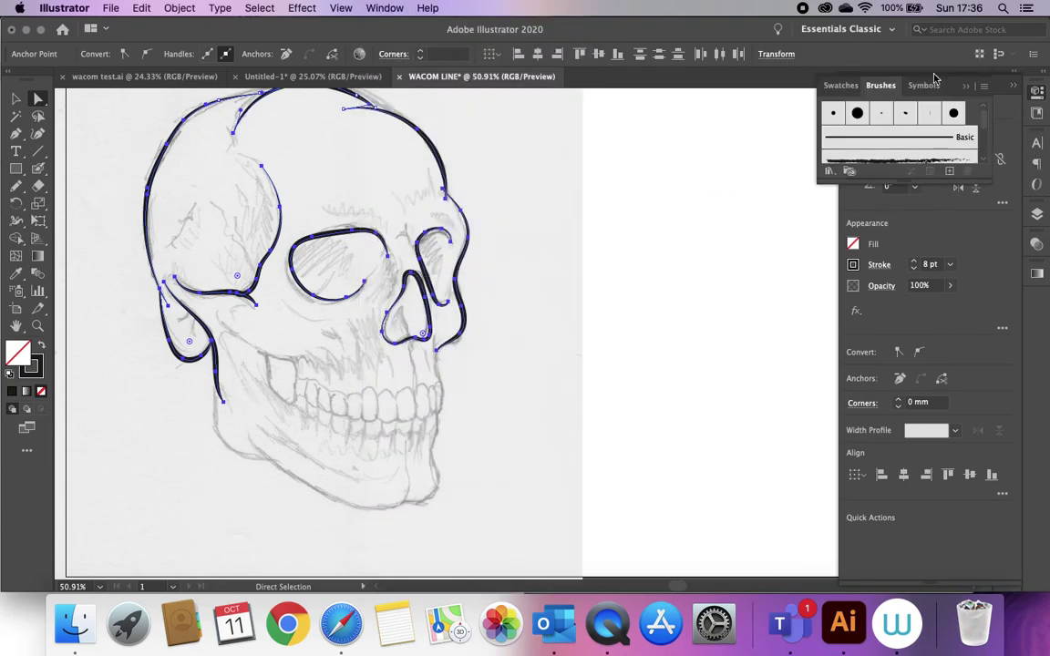
left_click(906, 166)
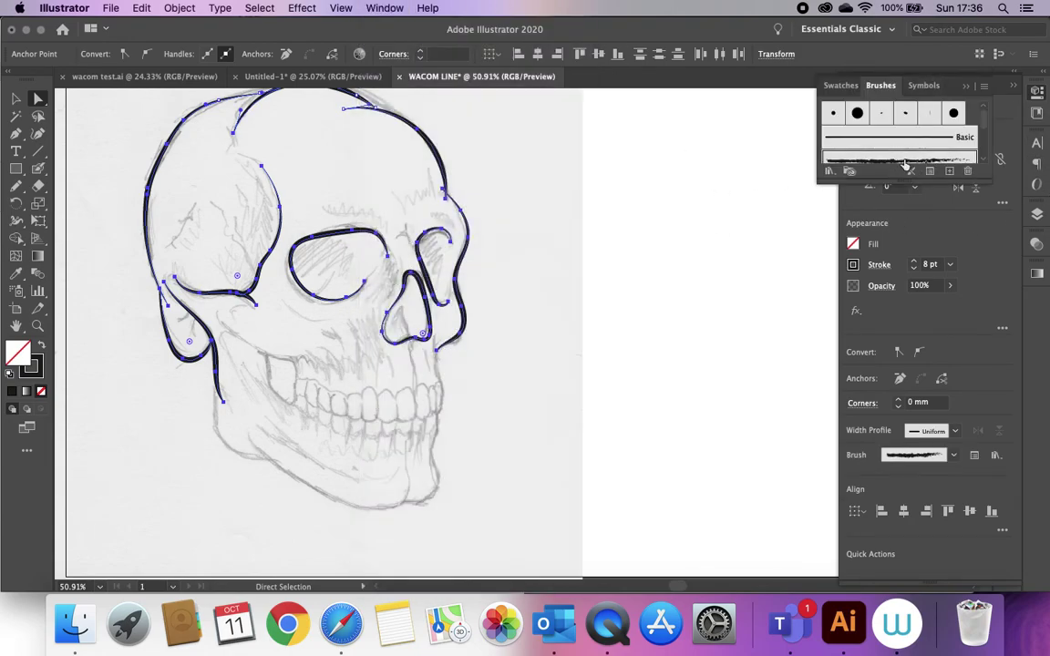
left_click(716, 285)
scroll(717, 284, "up", 2)
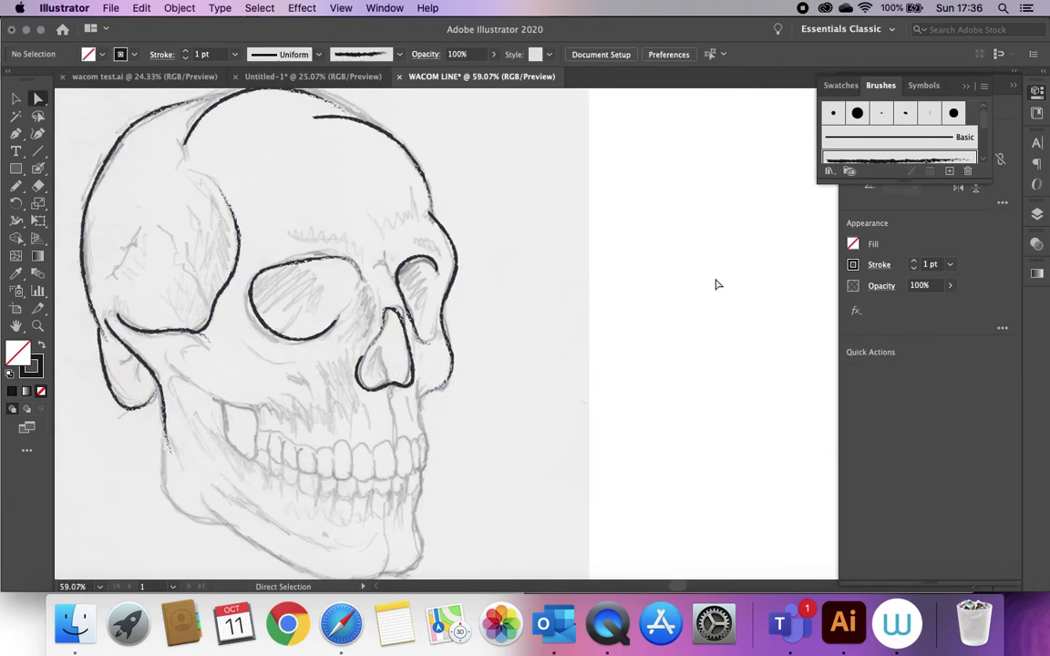
scroll(716, 284, "left", 5)
scroll(716, 284, "up", 2)
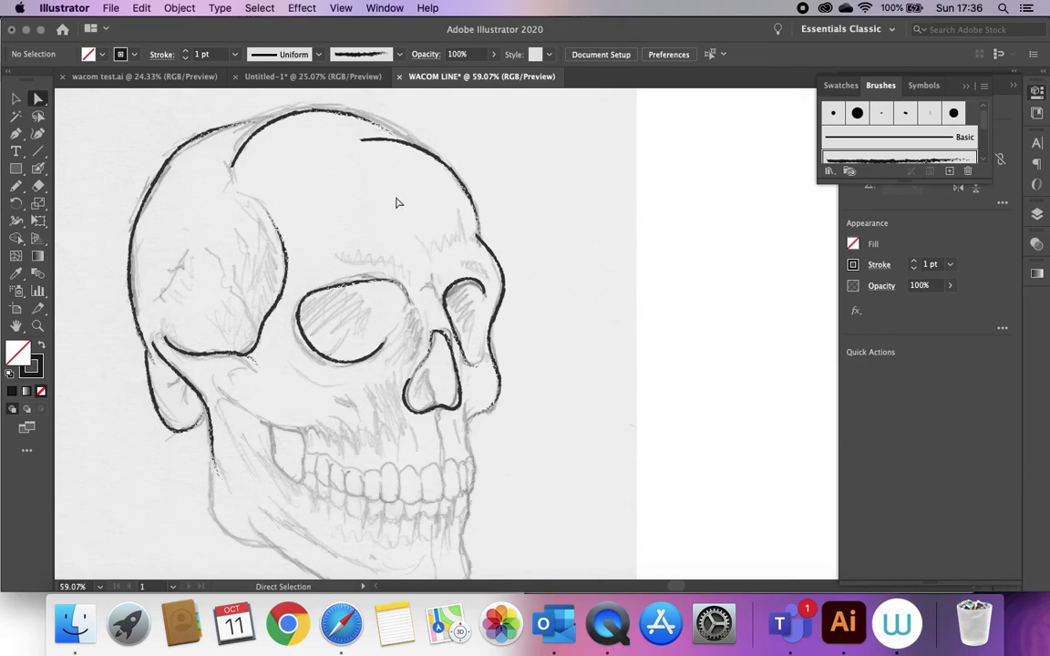
Step: Select all traced skull paths, load the Artistic_ChalkCharcoalPencil brush library and apply its thick solid block brush
left_click_drag(117, 123, 538, 224)
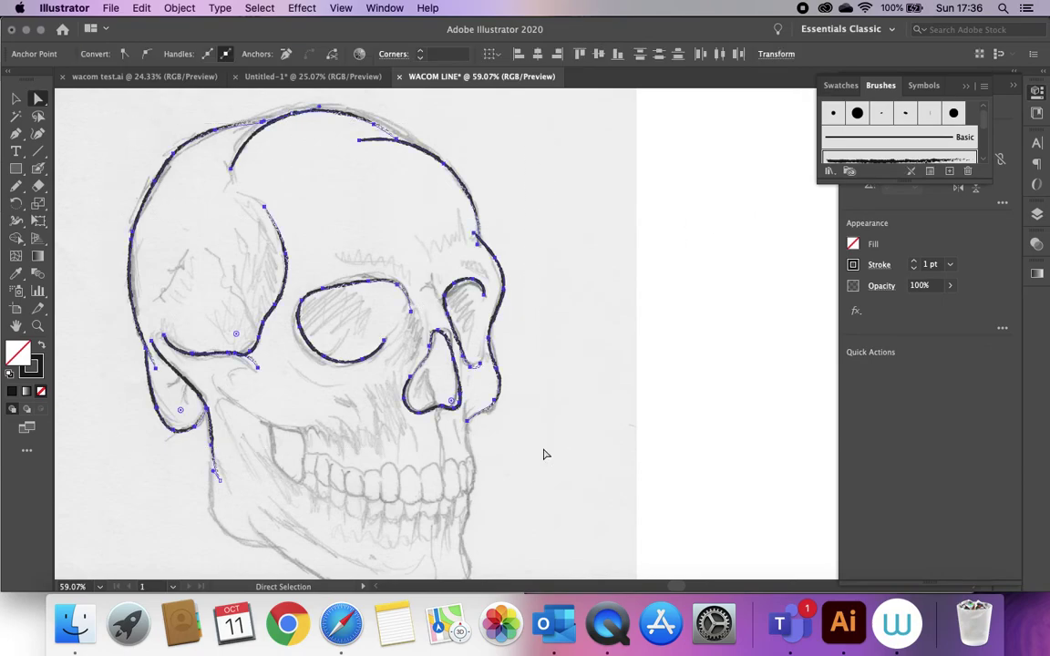
left_click(831, 172)
mouse_move(856, 221)
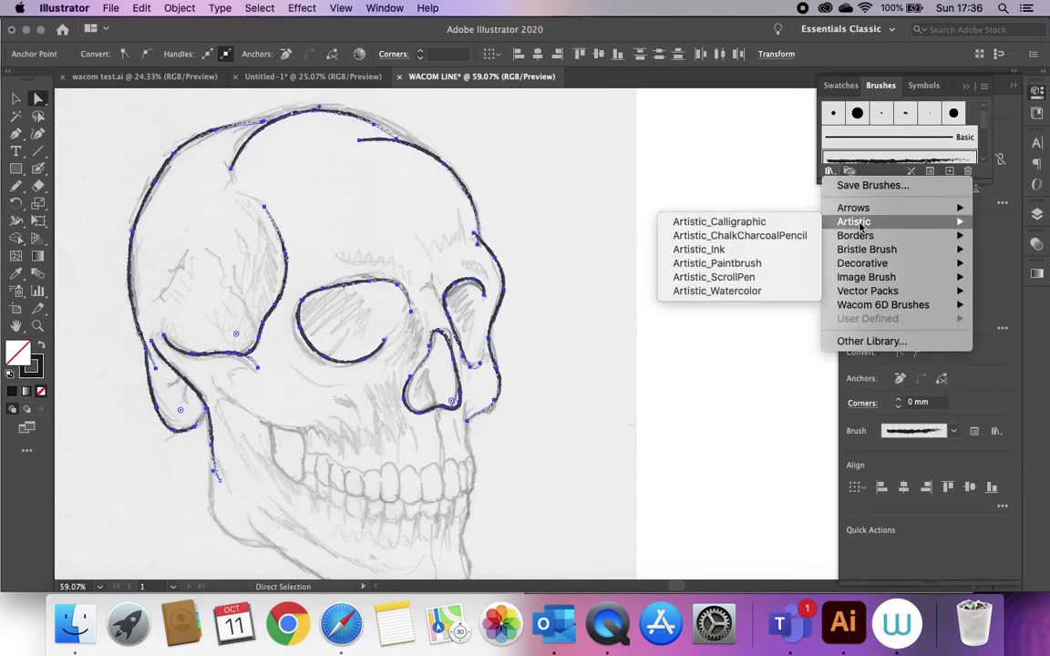
left_click(765, 235)
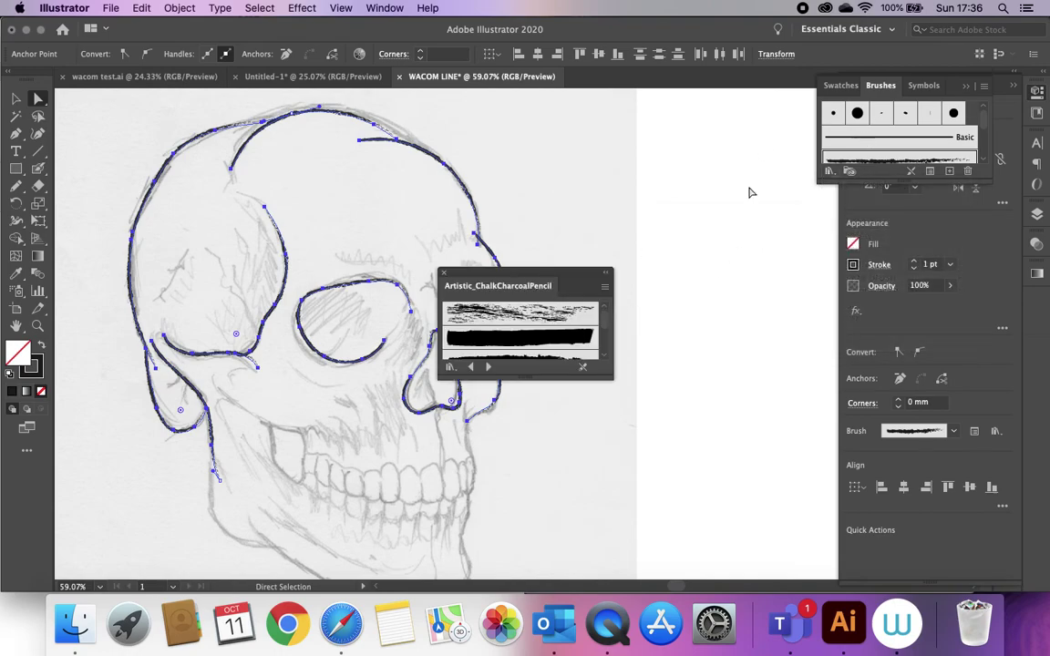
left_click(521, 340)
left_click_drag(567, 270, 628, 182)
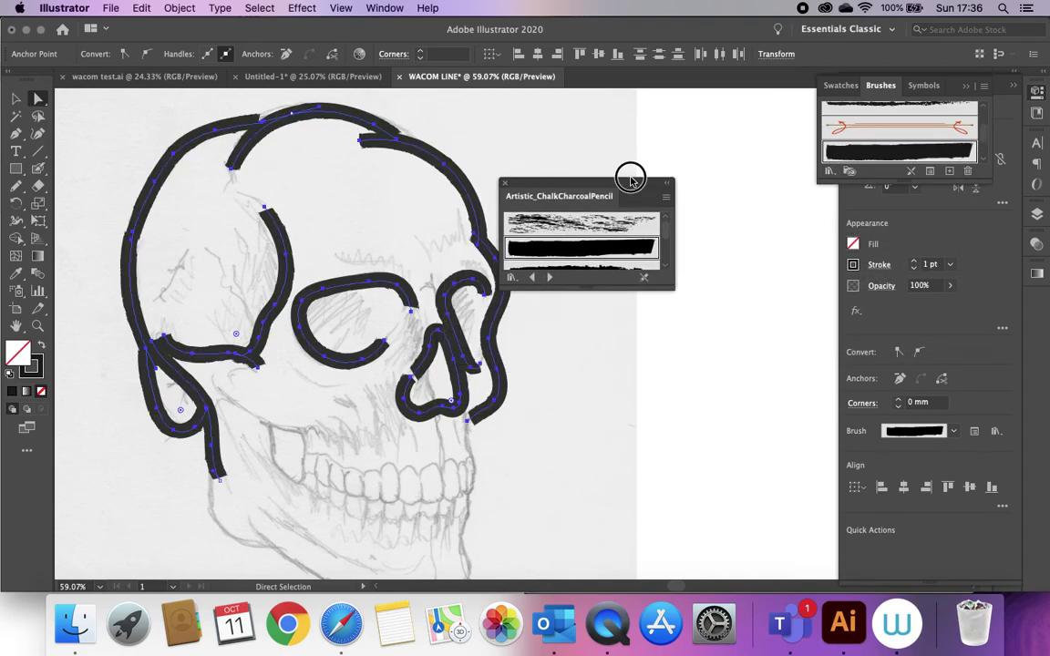
Step: Try the smooth tapered charcoal brush on the skull paths, replace it with the rough-edged tapered one below it, and deselect them
scroll(591, 246, "down", 2)
left_click(586, 230)
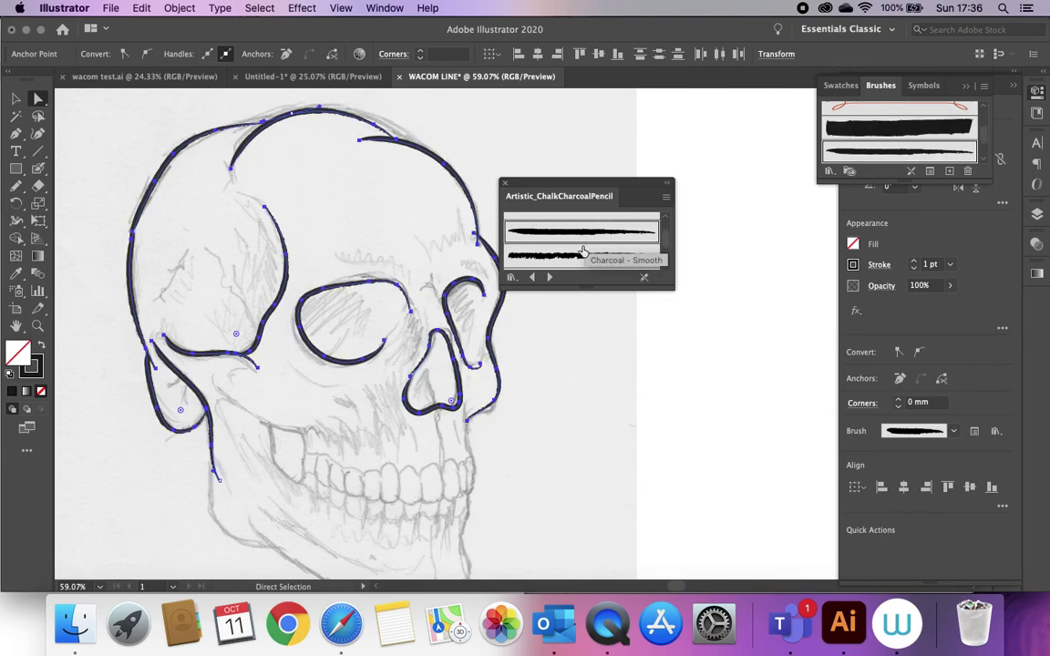
left_click(581, 257)
left_click(664, 166)
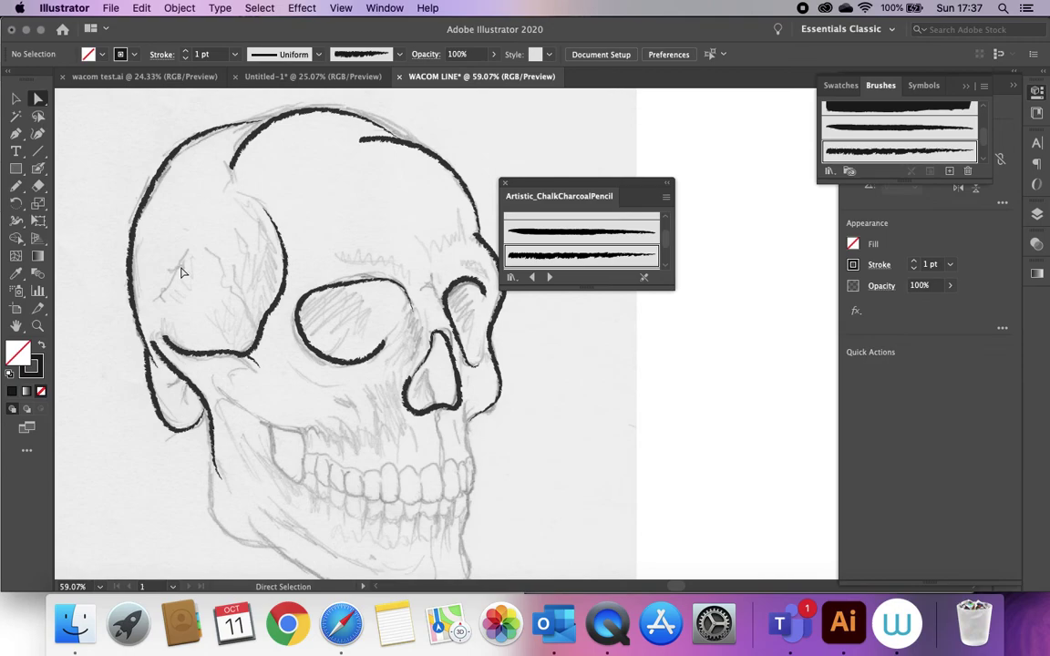
Step: Close the Artistic_ChalkCharcoalPencil library and apply the double-bulge width profile to the path running from the temple down beside the ear to the jaw
left_click(504, 183)
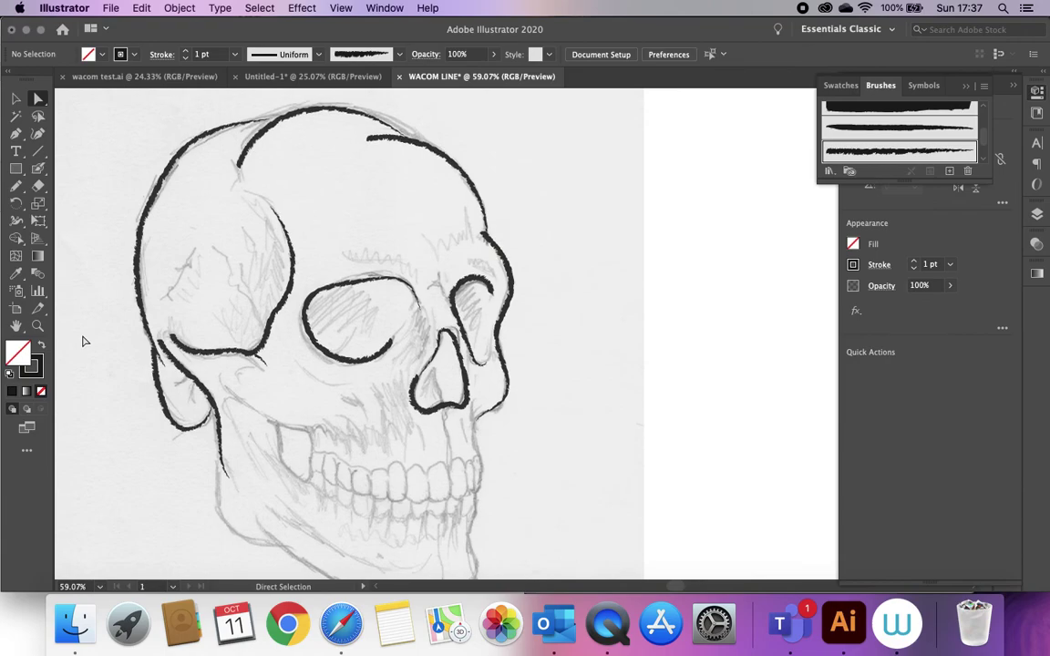
scroll(82, 340, "up", 3)
left_click(263, 387)
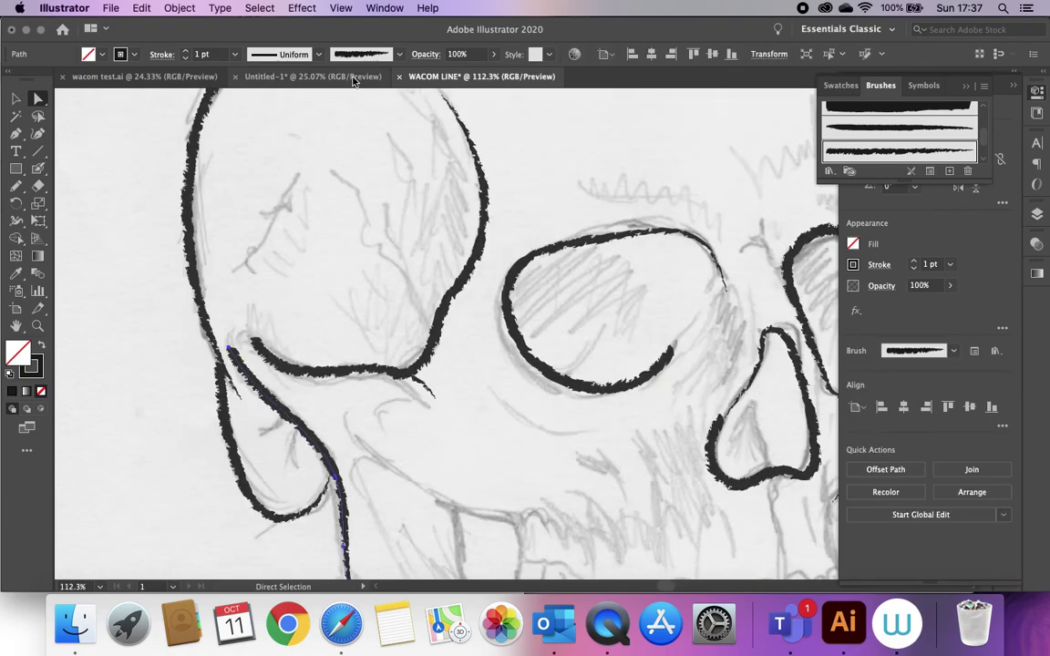
left_click(319, 55)
left_click(272, 122)
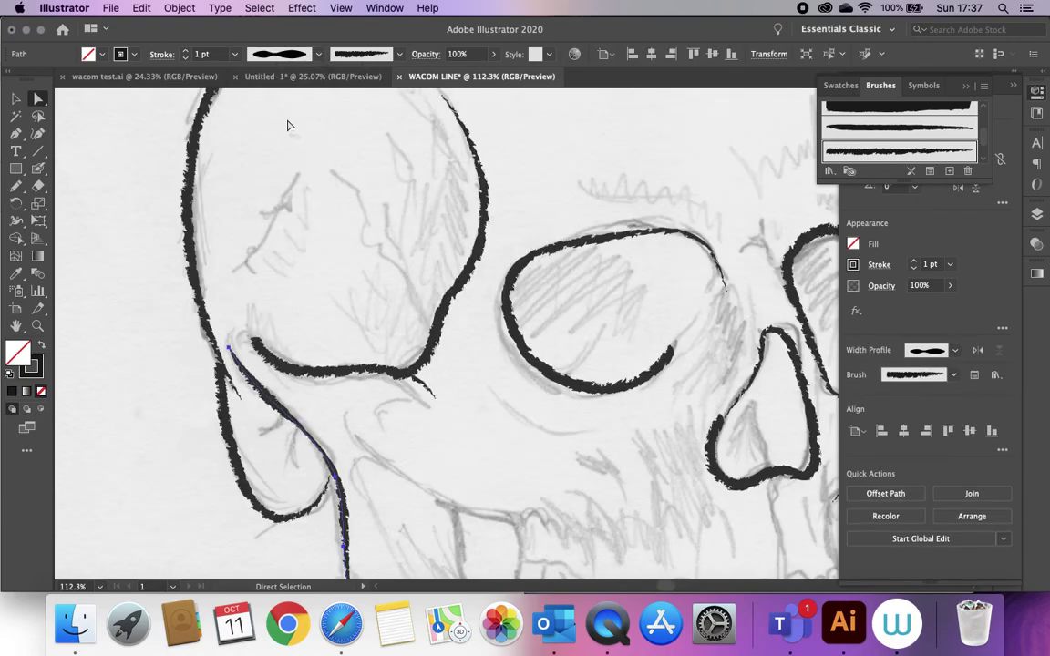
left_click(112, 283)
Step: Examine the charcoal outline along the back of the cranium, selecting its lower segment and deselecting it
left_click(189, 273)
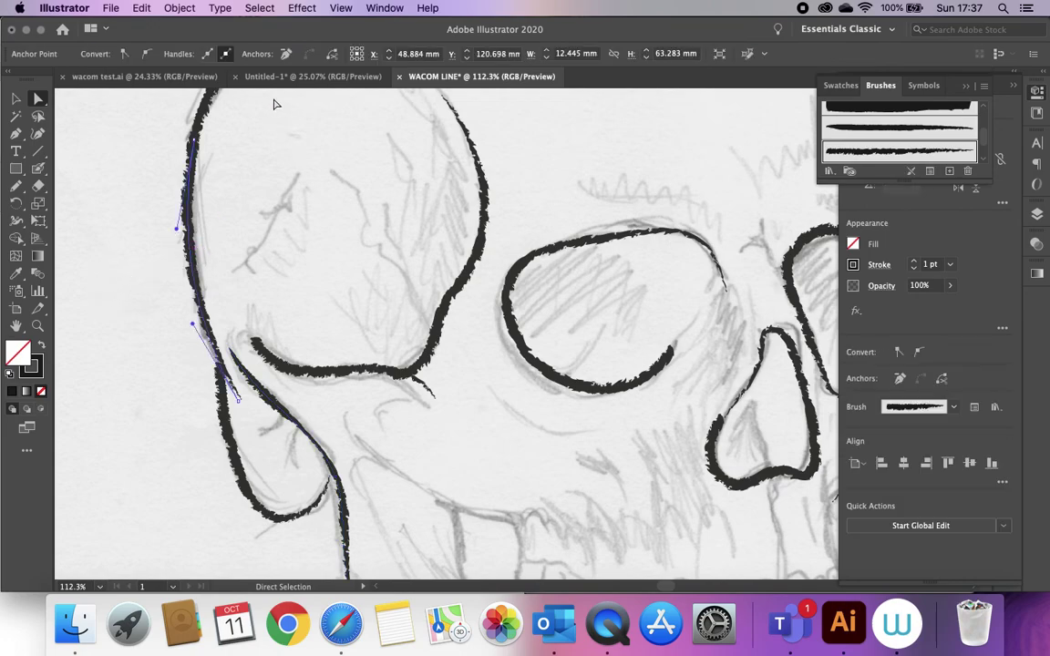
left_click(18, 96)
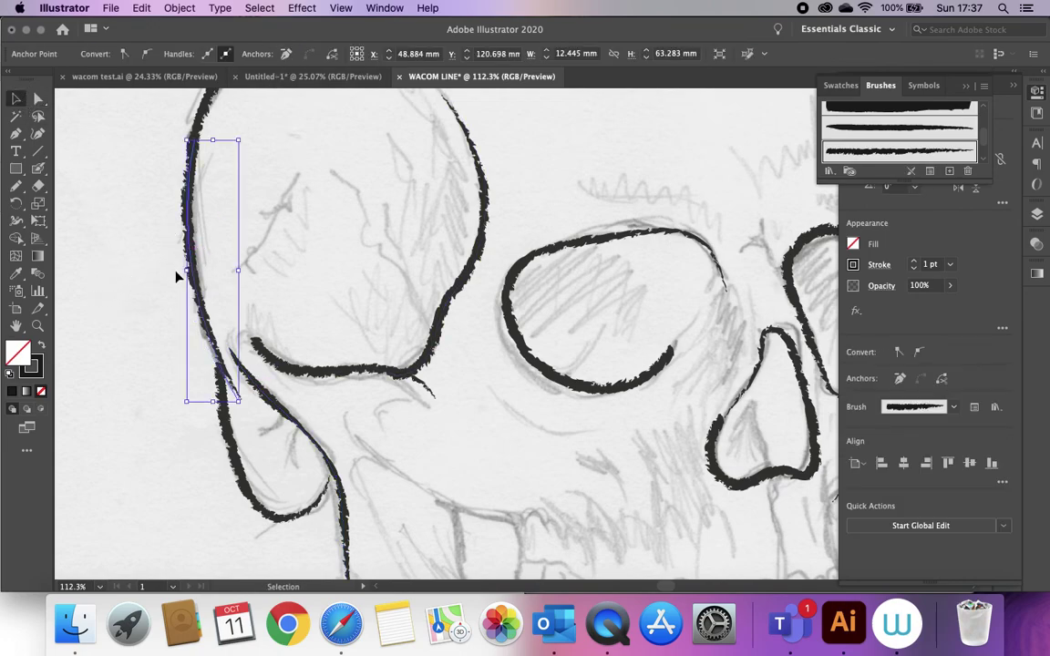
left_click(124, 227)
scroll(219, 288, "up", 2)
scroll(225, 286, "down", 3)
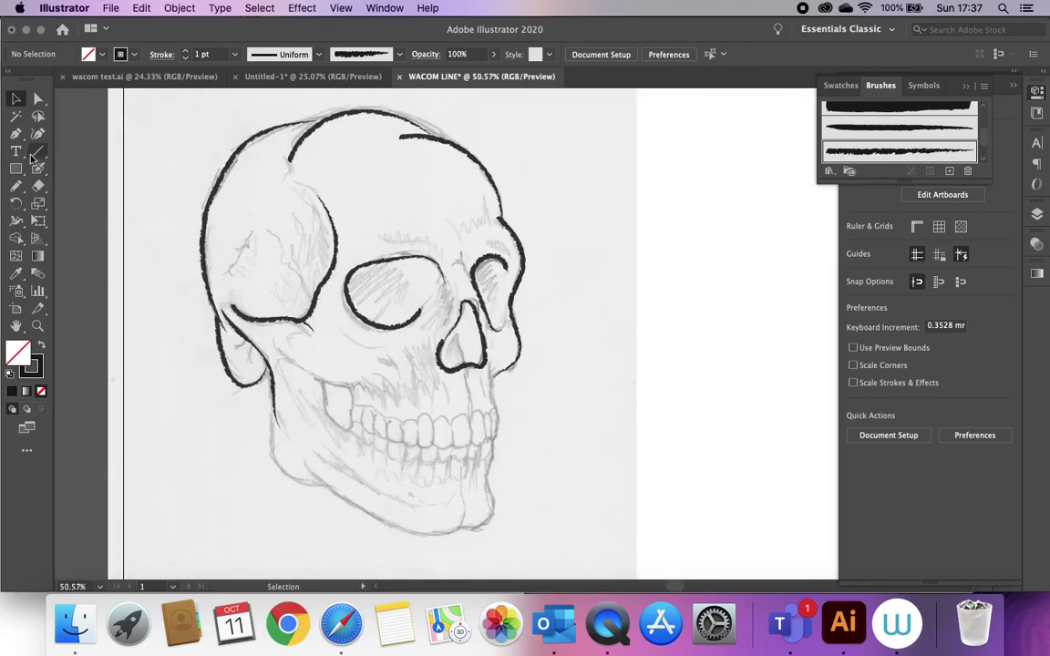
key("a")
left_click(204, 243)
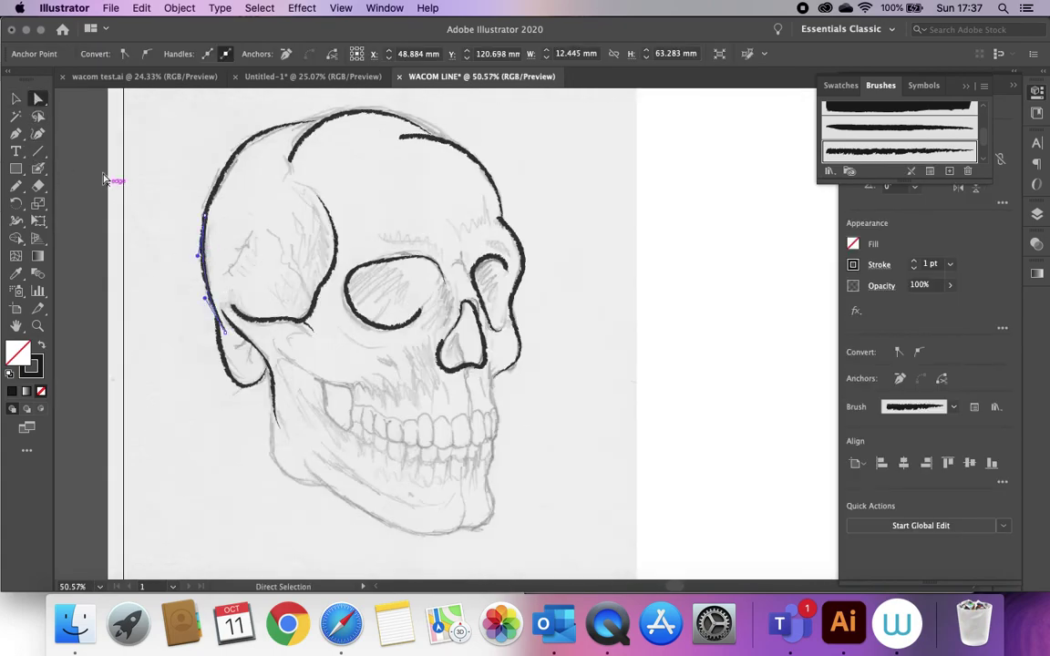
left_click(254, 256)
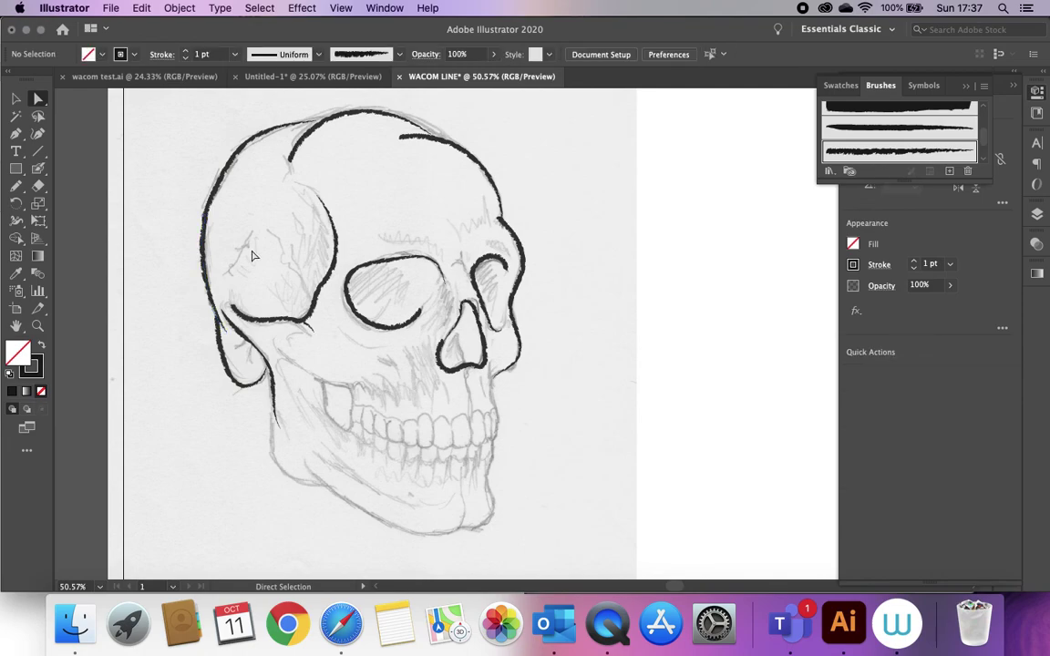